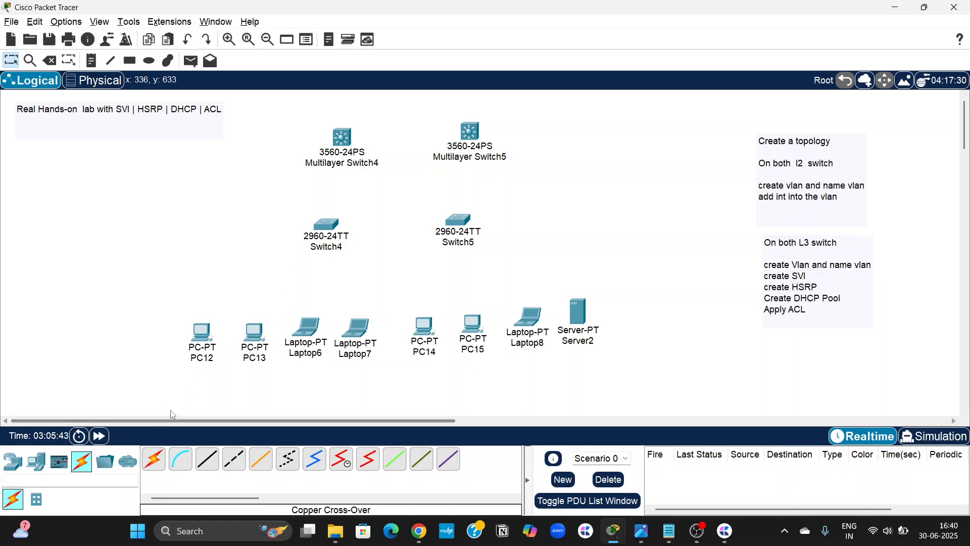
# Connect PC12 and PC13 to Switch4 with automatically chosen cables.
pyautogui.click(160, 466)
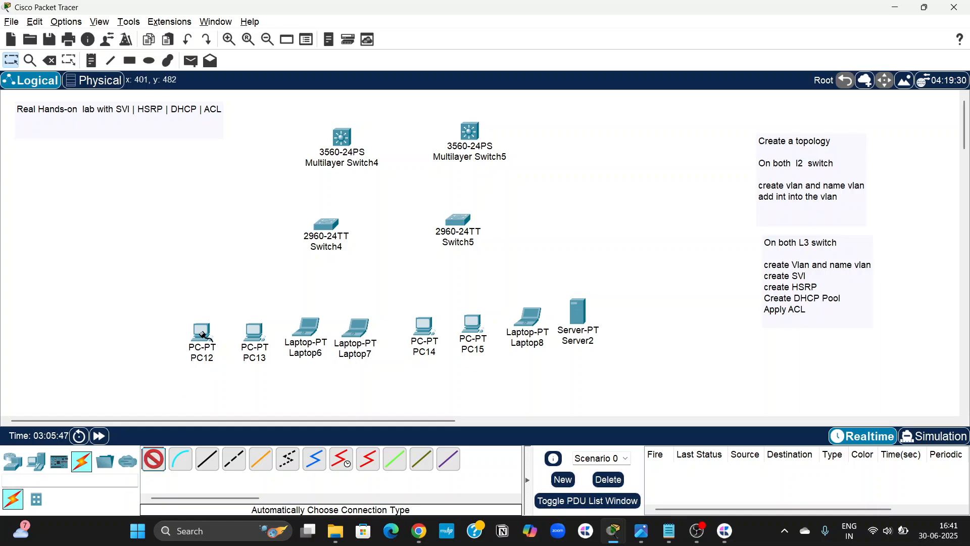
pyautogui.click(205, 338)
pyautogui.click(326, 227)
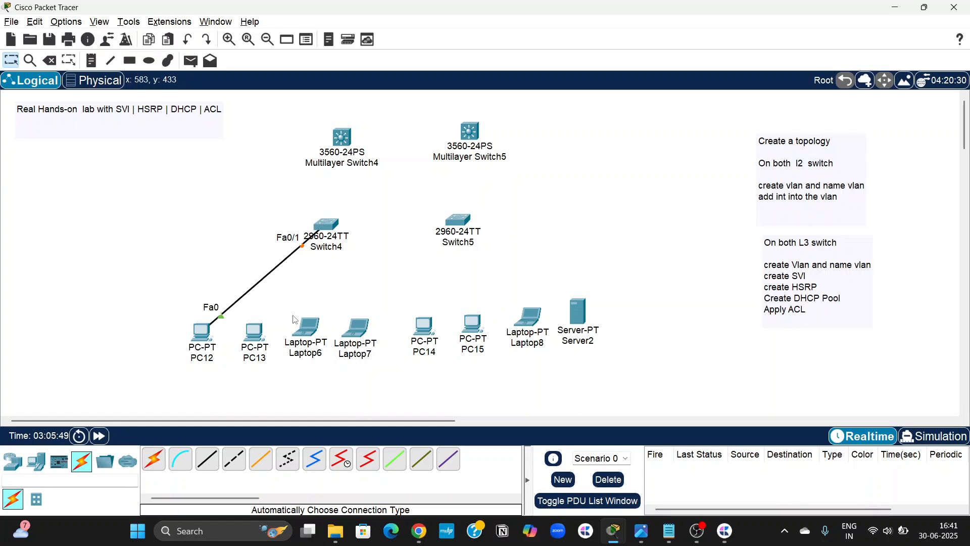
pyautogui.click(154, 459)
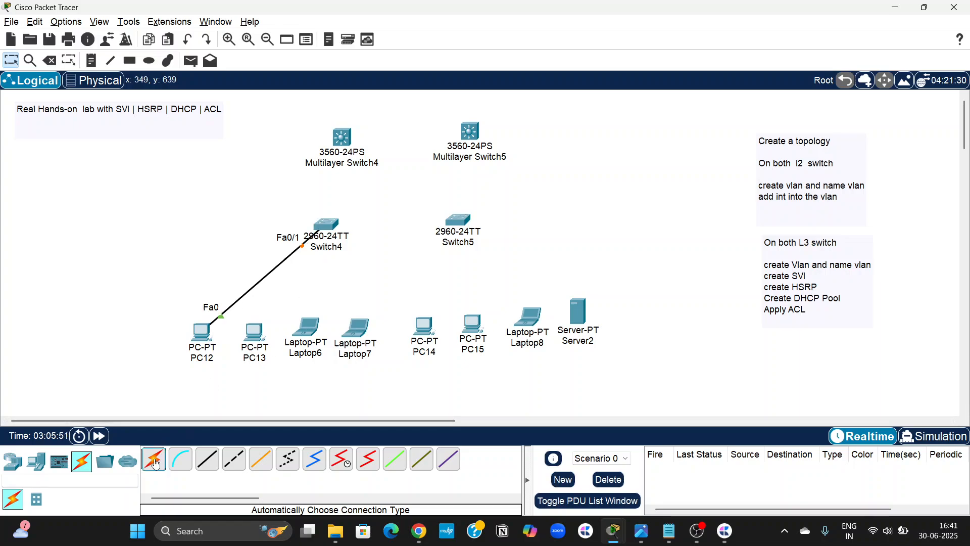
pyautogui.click(254, 331)
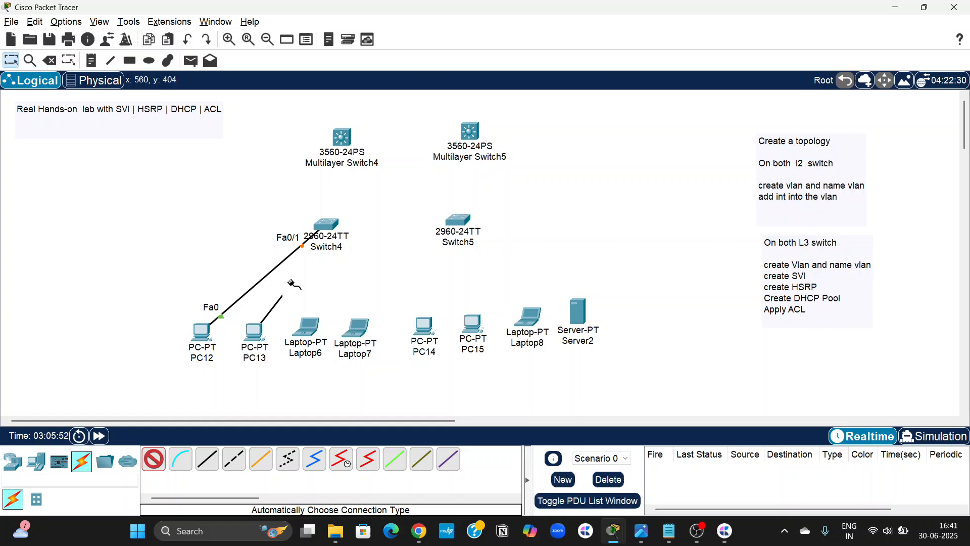
pyautogui.click(326, 227)
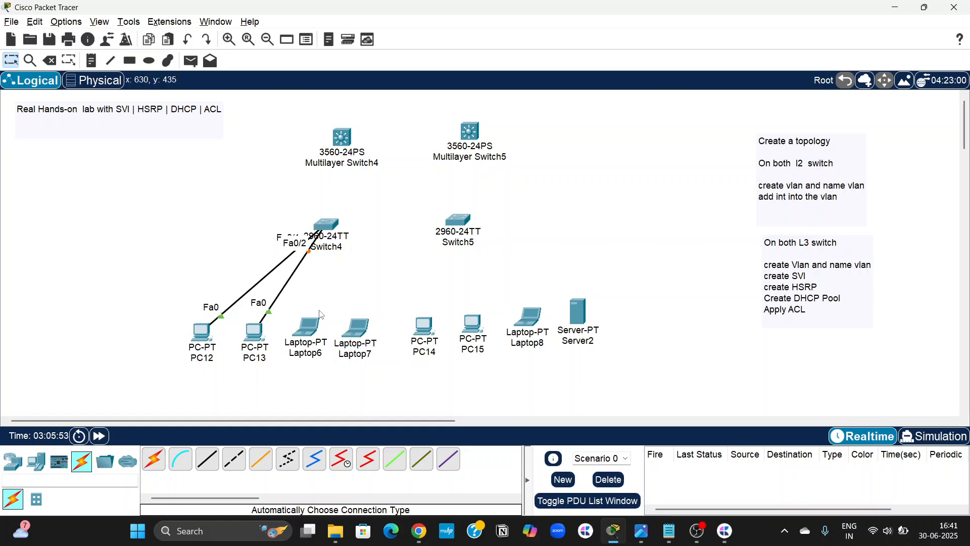
# Connect Laptop6 and Laptop7 to Switch4 with automatically chosen cables.
pyautogui.click(145, 465)
pyautogui.click(154, 459)
pyautogui.click(303, 324)
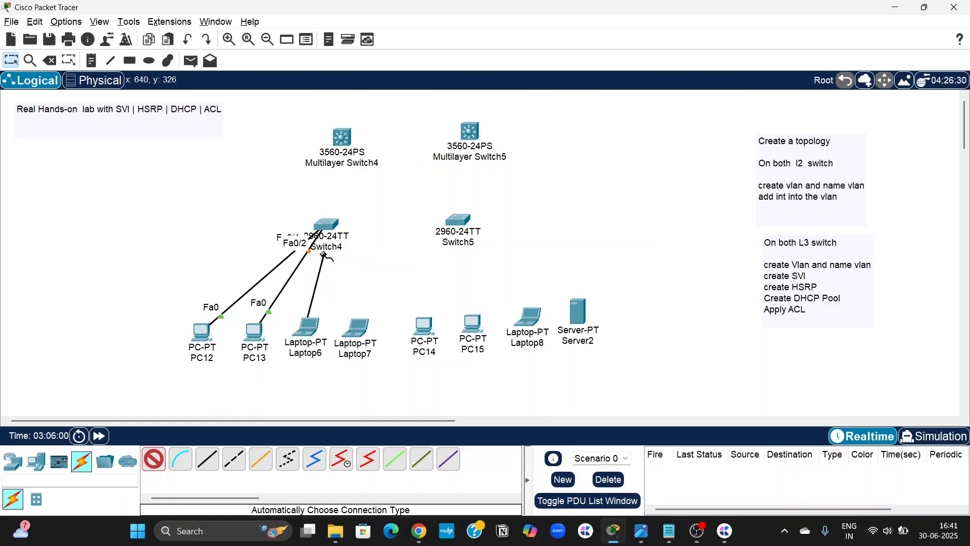
pyautogui.click(326, 224)
pyautogui.click(359, 330)
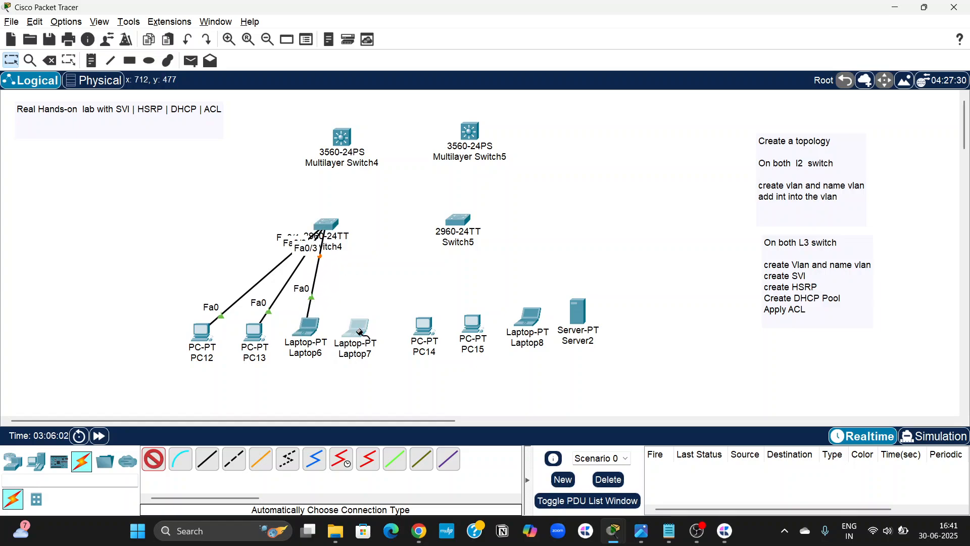
pyautogui.click(326, 225)
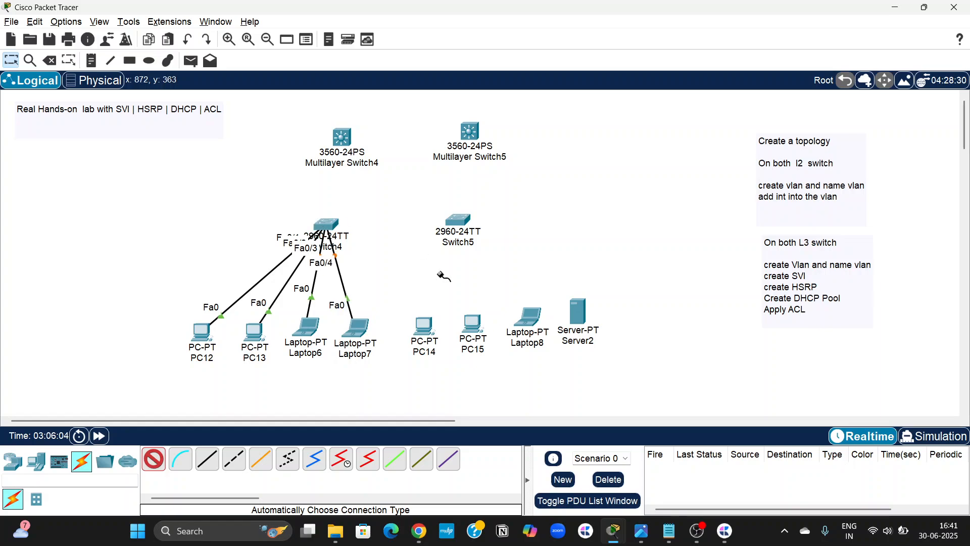
# Connect PC14, PC15, Laptop8 and Server2 to Switch5 with automatically chosen cables.
pyautogui.click(424, 325)
pyautogui.click(457, 221)
pyautogui.click(469, 326)
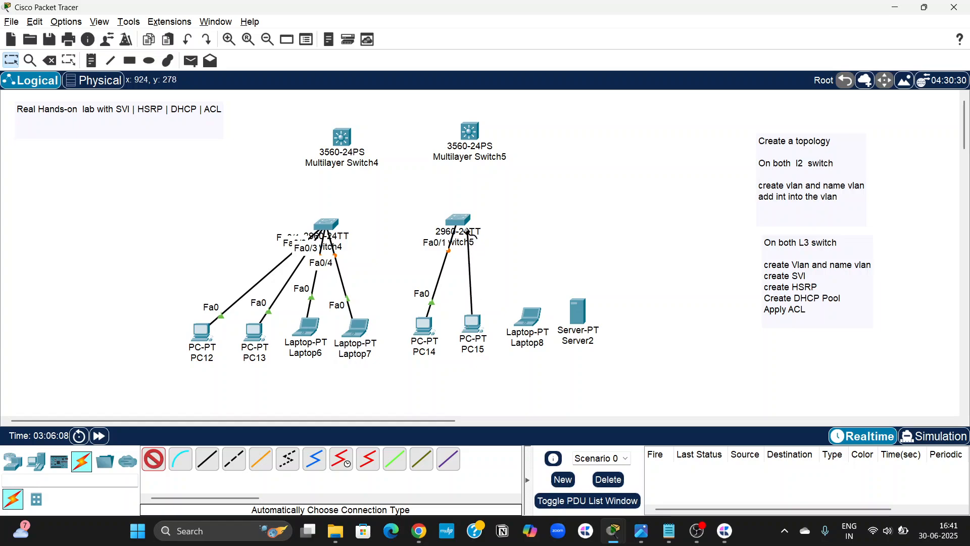
pyautogui.click(458, 220)
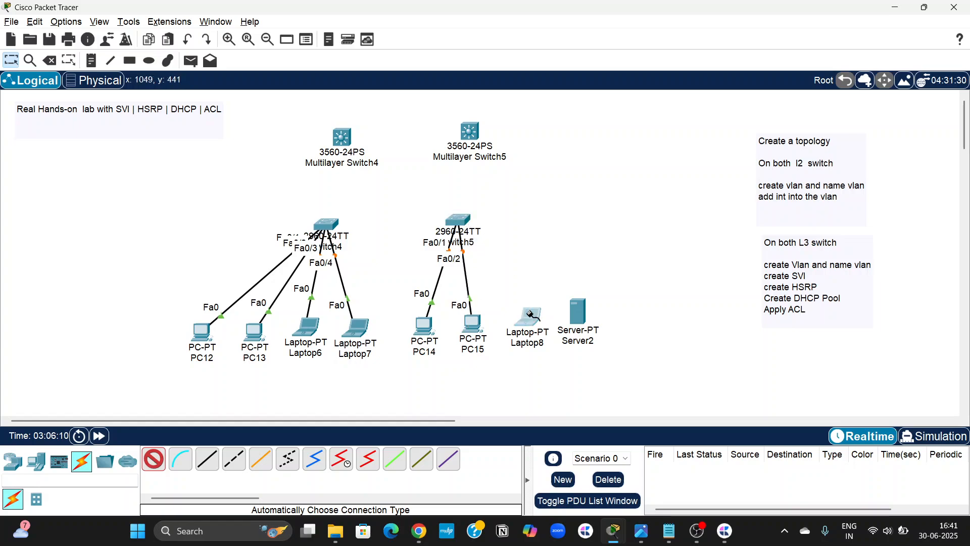
pyautogui.click(530, 307)
pyautogui.click(463, 221)
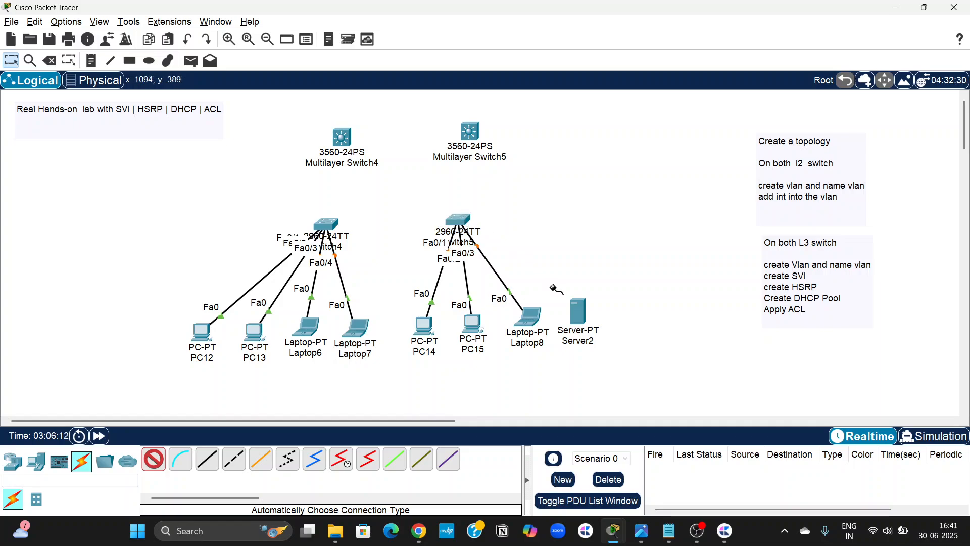
pyautogui.click(582, 314)
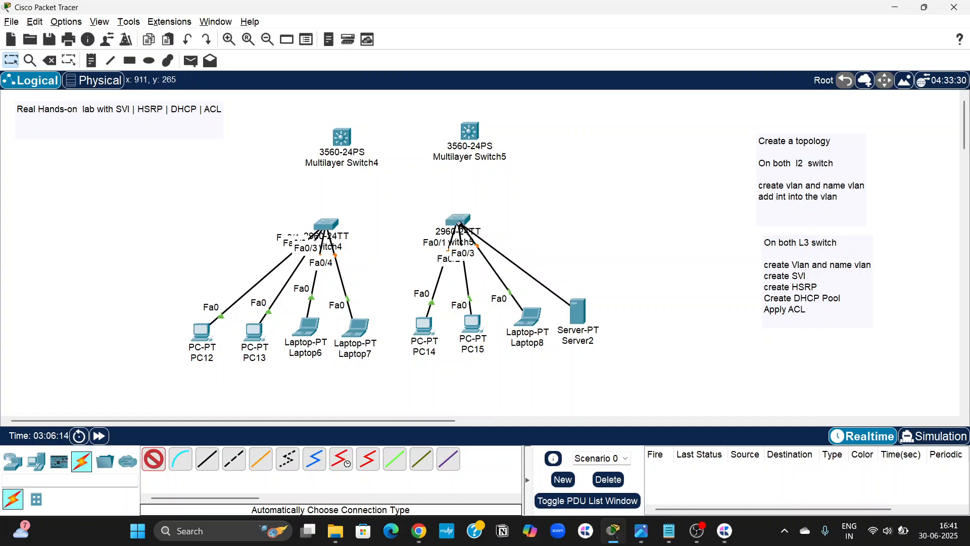
pyautogui.click(460, 221)
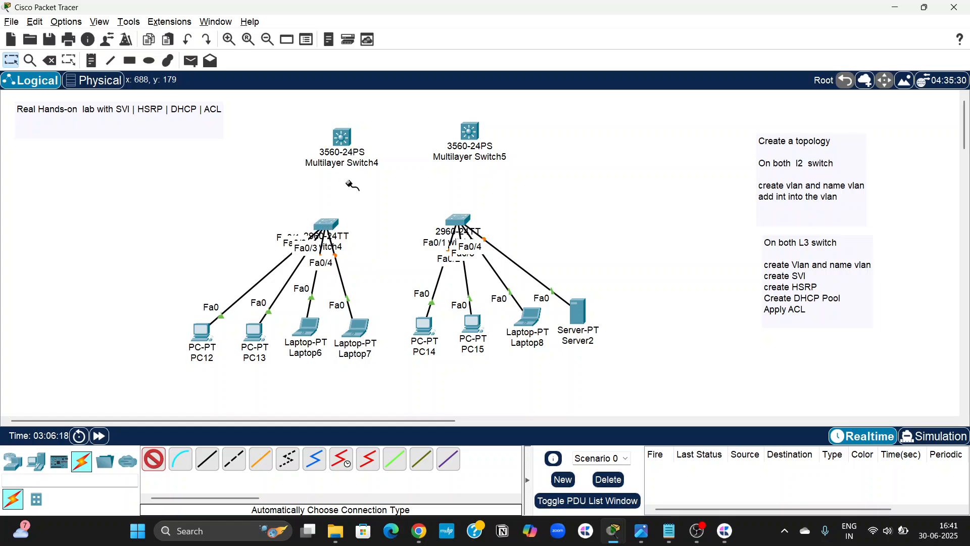
# Link Switch4 GigabitEthernet0/1 to Multilayer Switch4 GigabitEthernet0/1 with a copper cross-over cable.
pyautogui.click(233, 468)
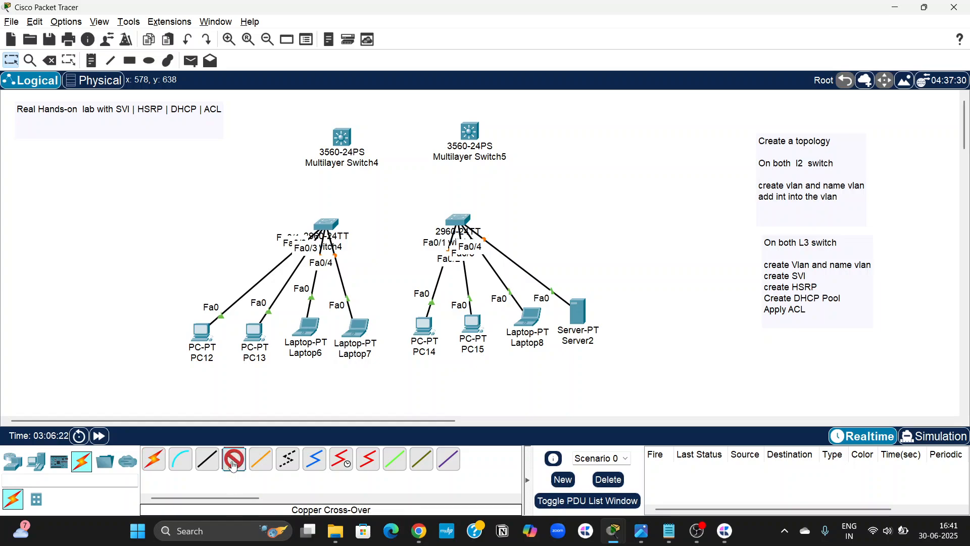
pyautogui.click(329, 224)
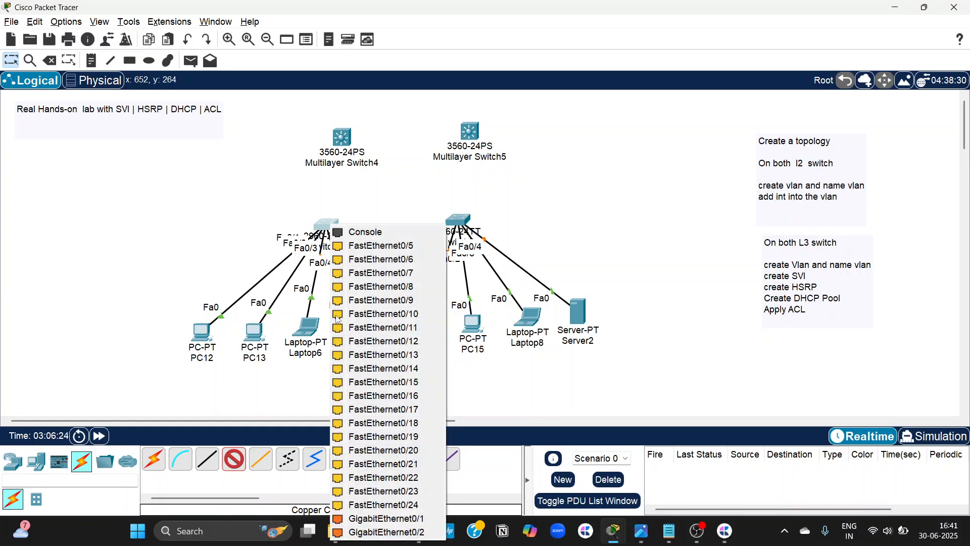
pyautogui.click(371, 520)
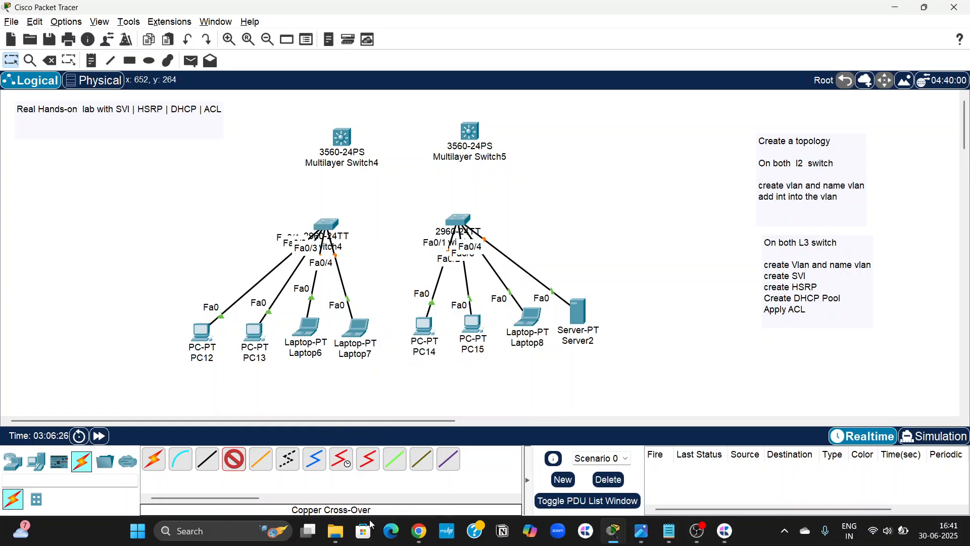
pyautogui.click(341, 135)
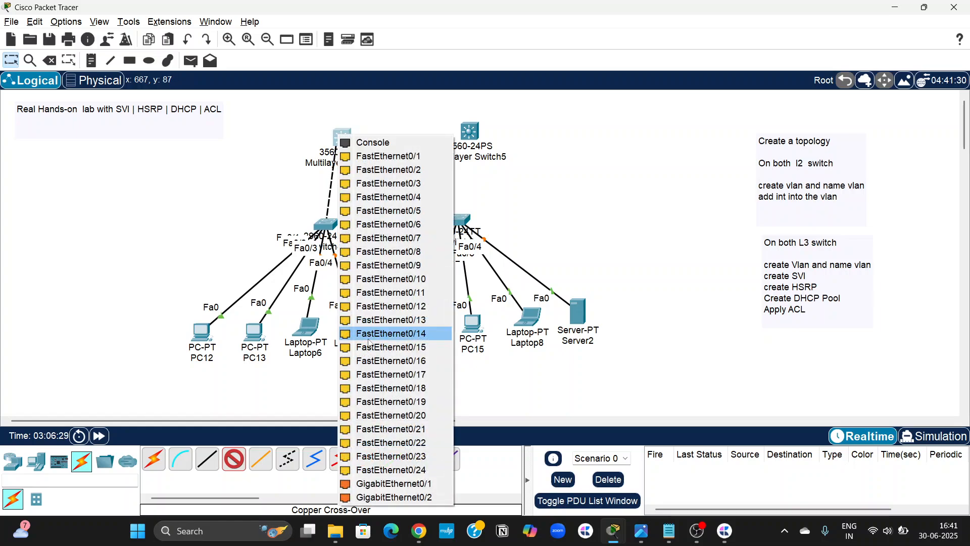
pyautogui.click(382, 484)
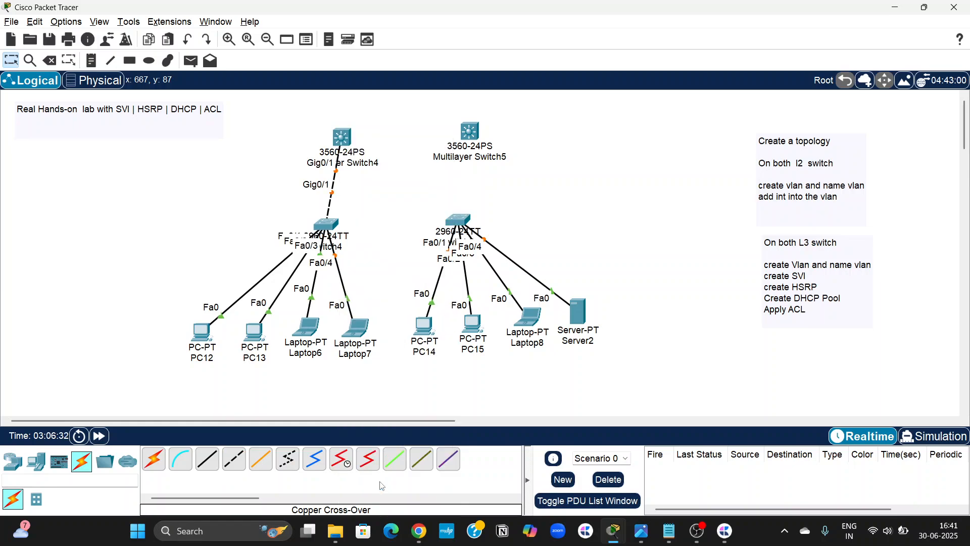
# Link Switch4 GigabitEthernet0/2 to Multilayer Switch5 GigabitEthernet0/2 with a copper cross-over cable.
pyautogui.click(237, 464)
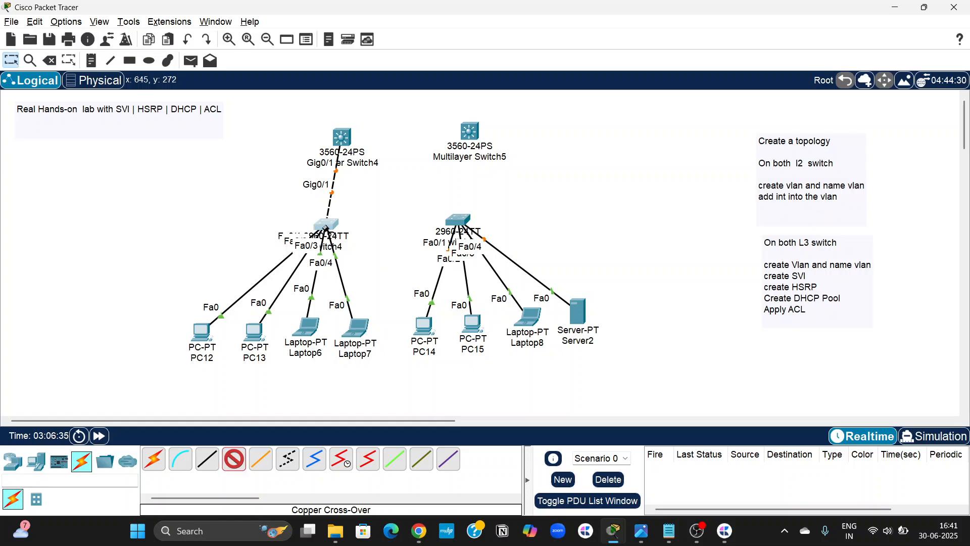
pyautogui.click(325, 227)
pyautogui.click(470, 132)
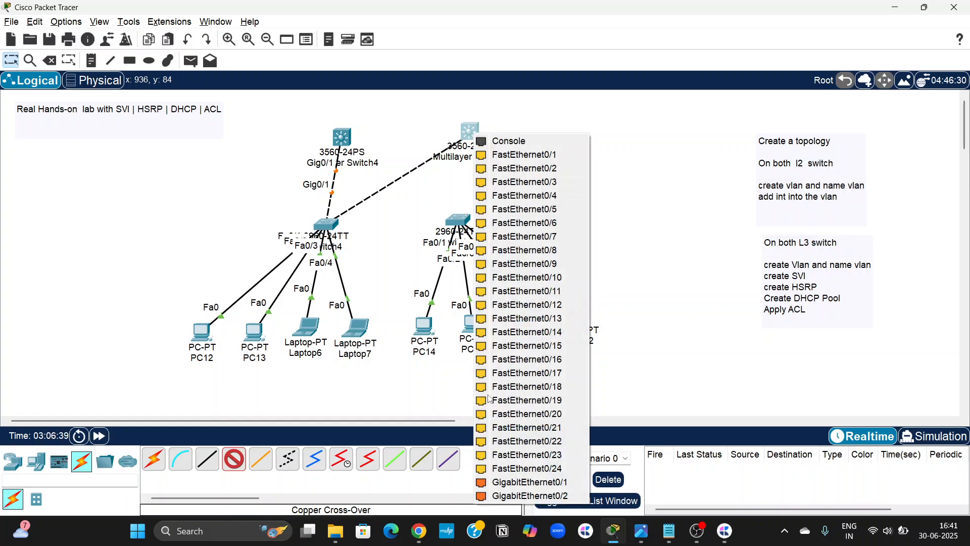
pyautogui.click(503, 497)
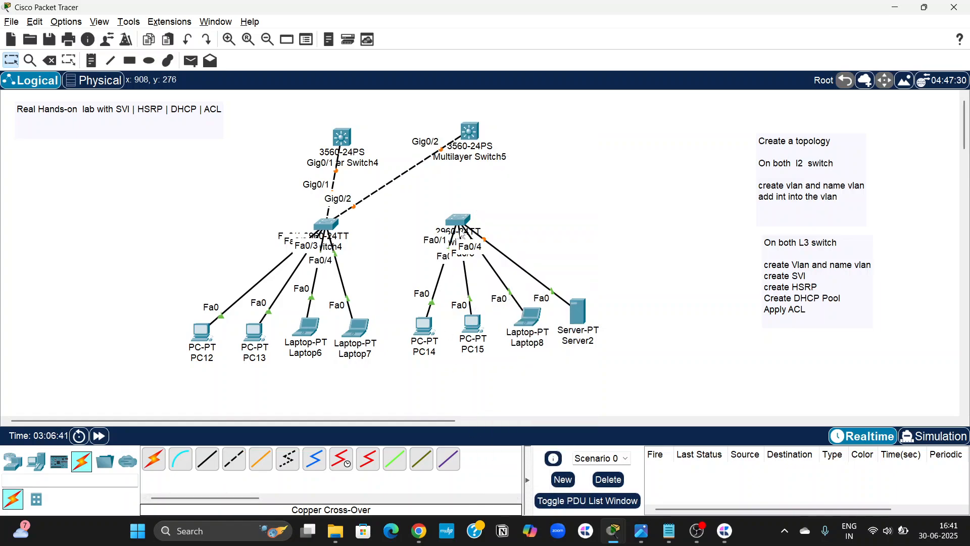
# Align Switch5 below Multilayer Switch5 and link their GigabitEthernet0/1 ports with a copper cross-over cable.
pyautogui.moveTo(461, 223); pyautogui.dragTo(472, 220)
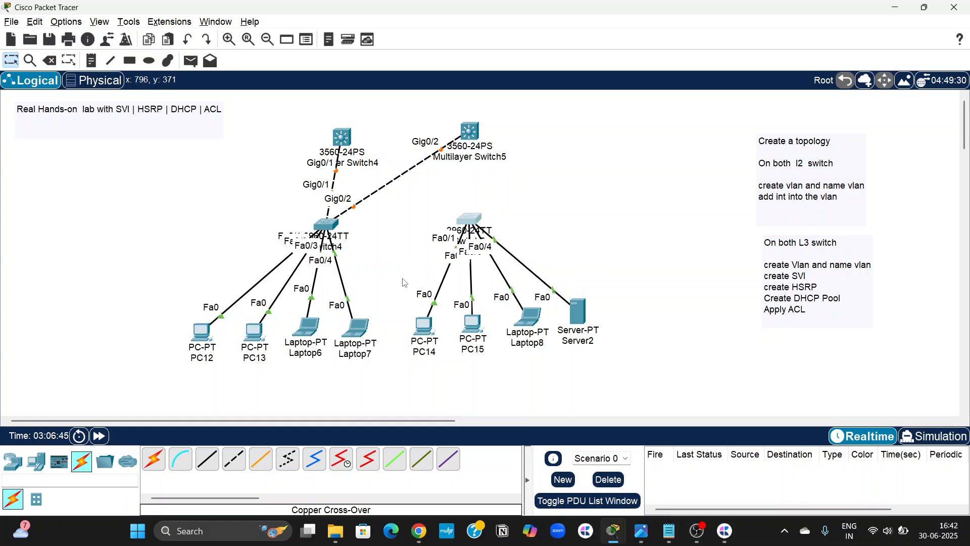
pyautogui.click(234, 459)
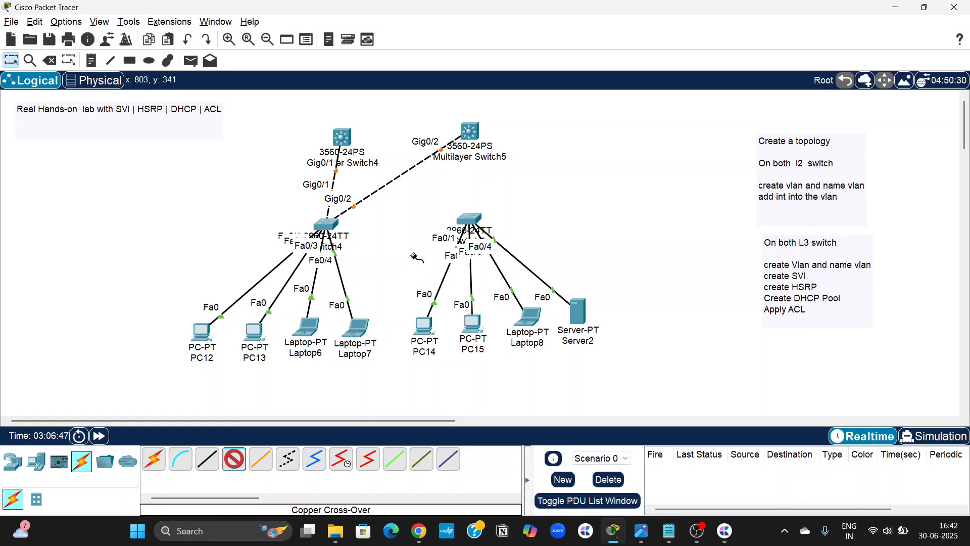
pyautogui.click(470, 221)
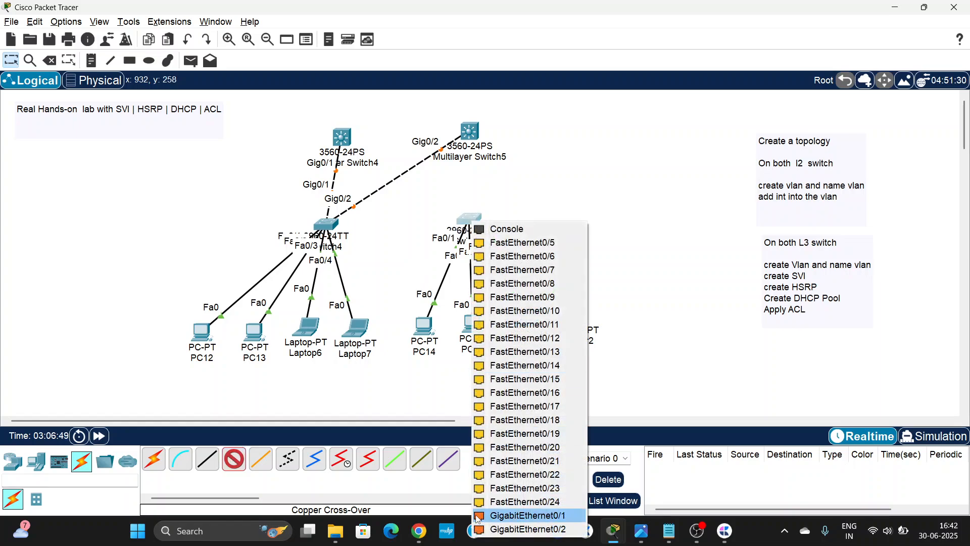
pyautogui.click(504, 514)
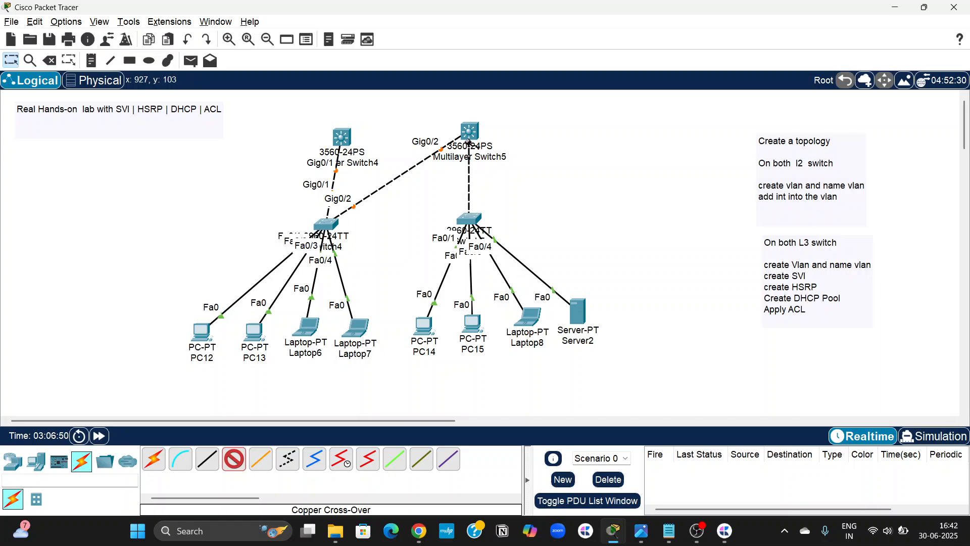
pyautogui.click(469, 132)
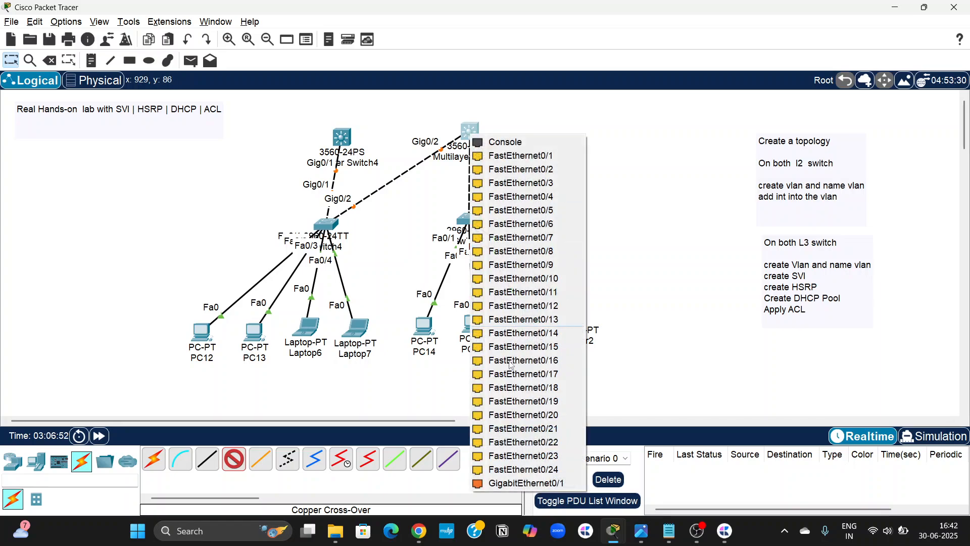
pyautogui.click(514, 483)
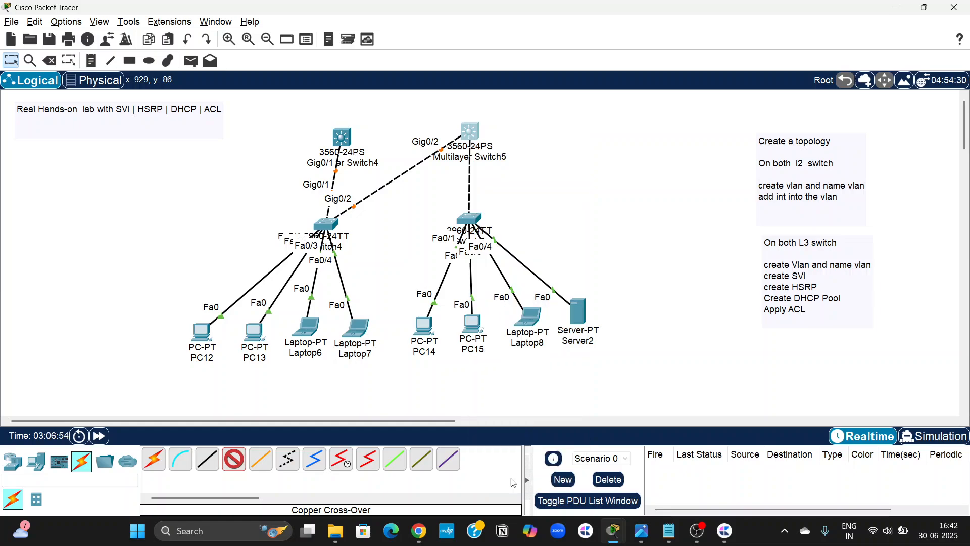
# Link Switch5 GigabitEthernet0/2 to Multilayer Switch4 GigabitEthernet0/2 with a copper cross-over cable and align Multilayer Switch4 above Switch4.
pyautogui.click(233, 461)
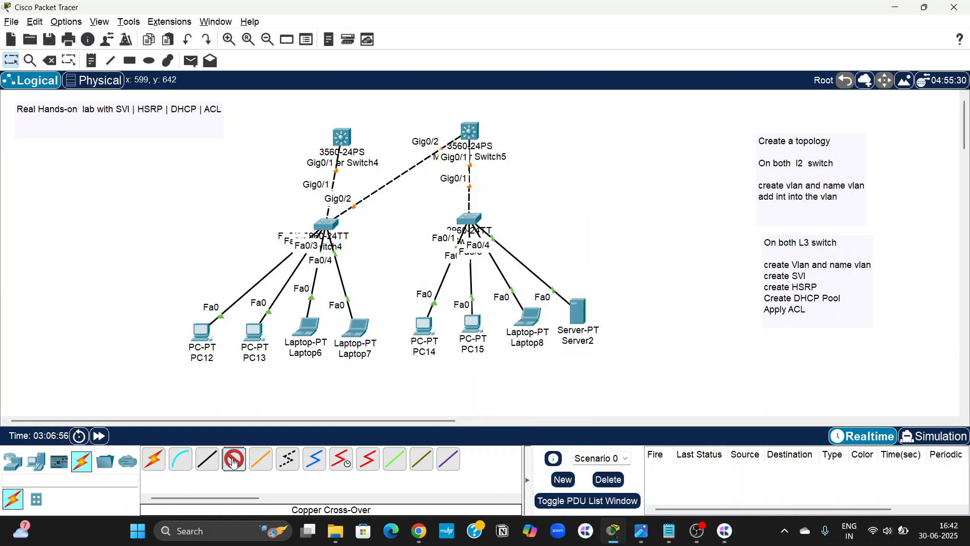
pyautogui.click(475, 219)
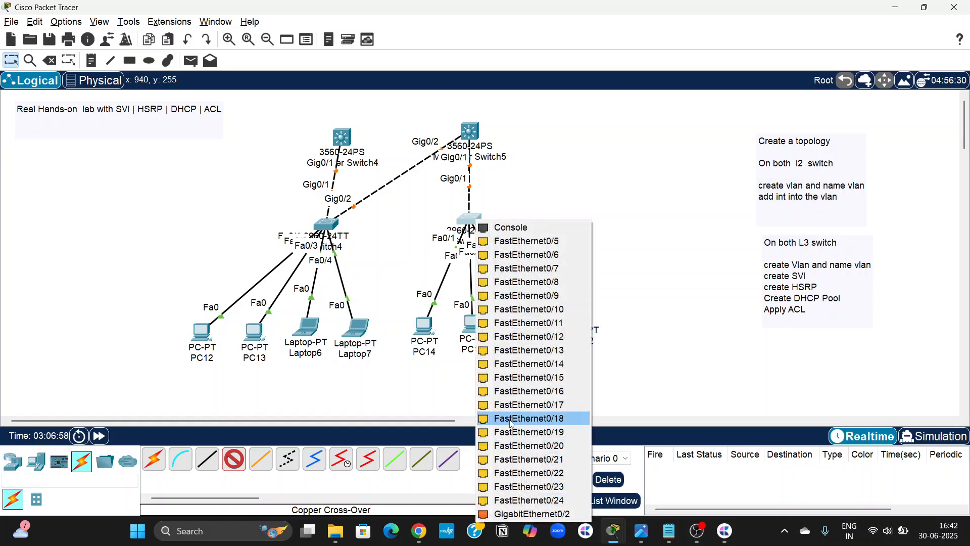
pyautogui.click(510, 513)
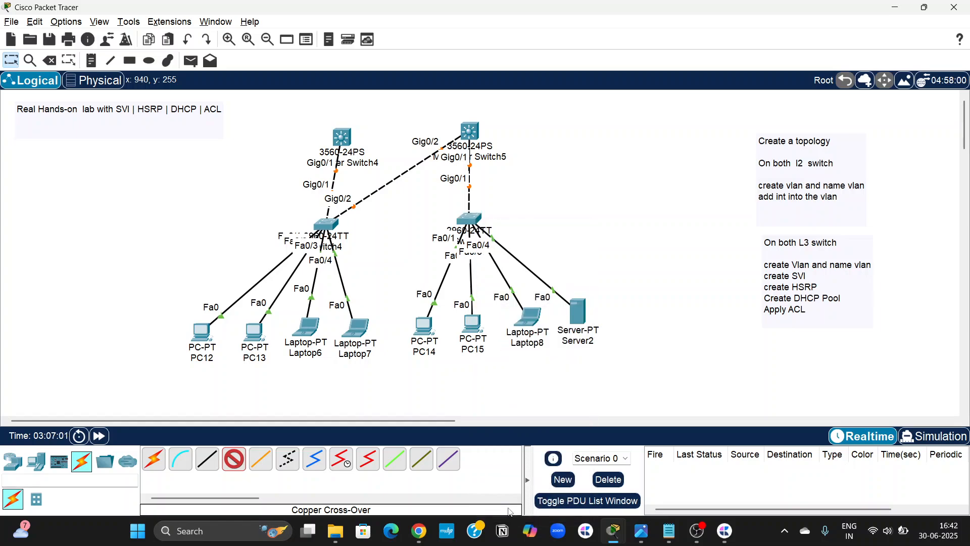
pyautogui.click(342, 137)
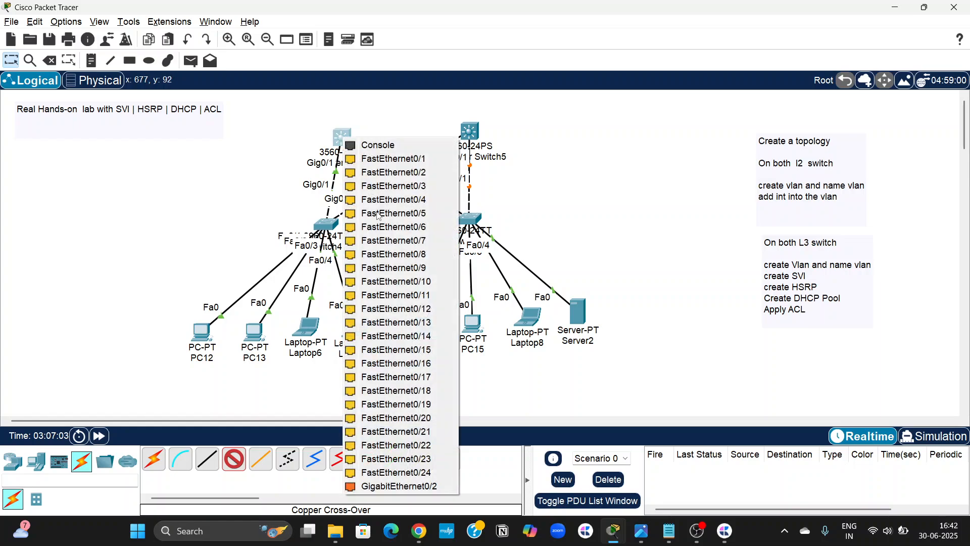
pyautogui.click(411, 486)
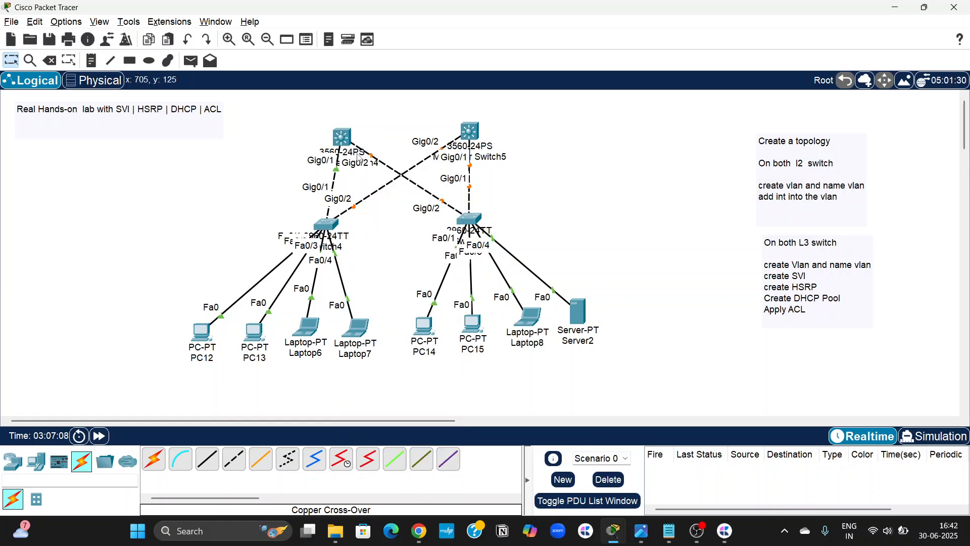
pyautogui.moveTo(342, 137); pyautogui.dragTo(322, 134)
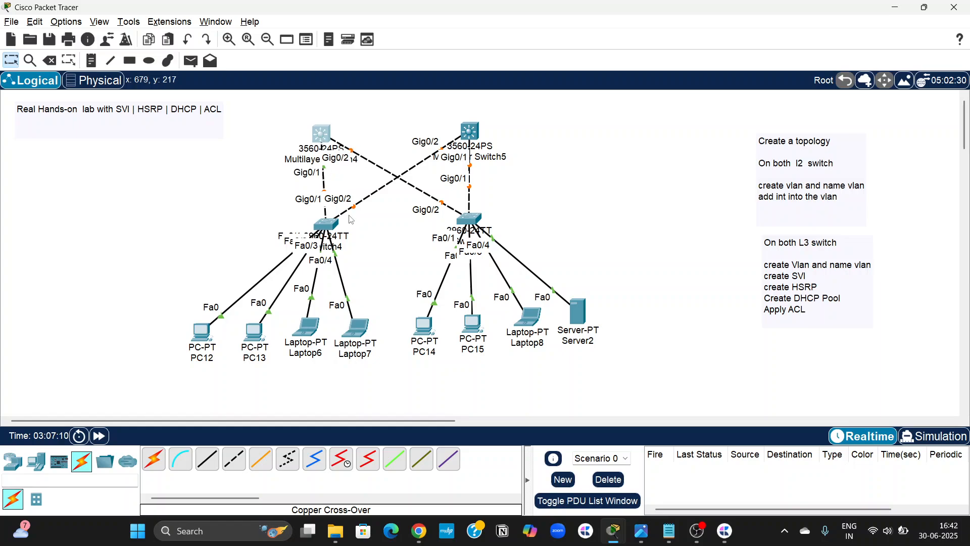
pyautogui.click(376, 269)
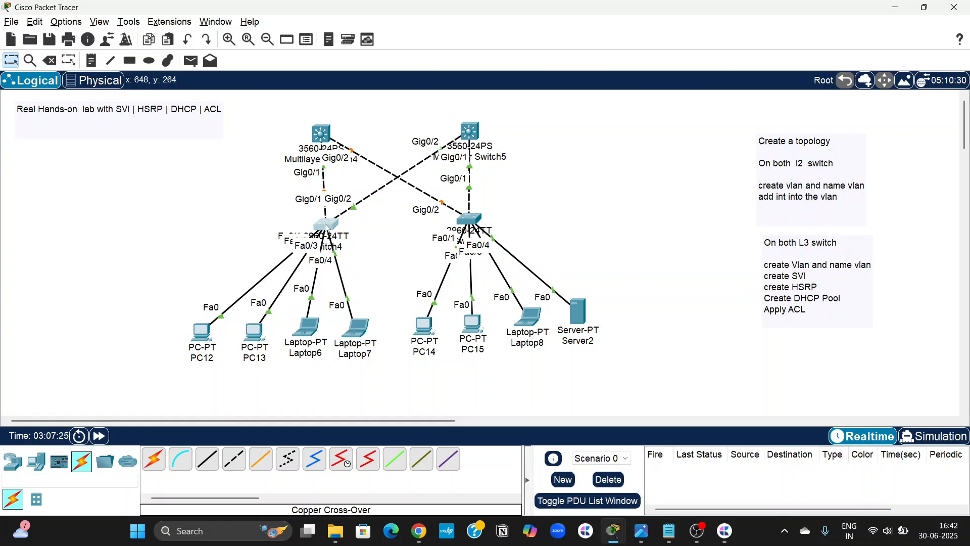
# Align Switch4 directly below Multilayer Switch4 and dismiss its device window.
pyautogui.moveTo(334, 229); pyautogui.dragTo(327, 228)
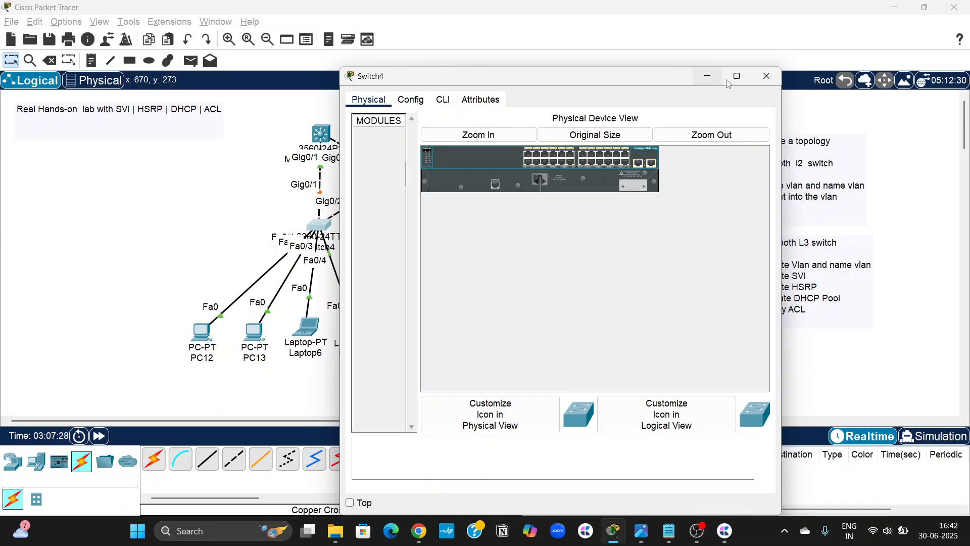
pyautogui.click(767, 77)
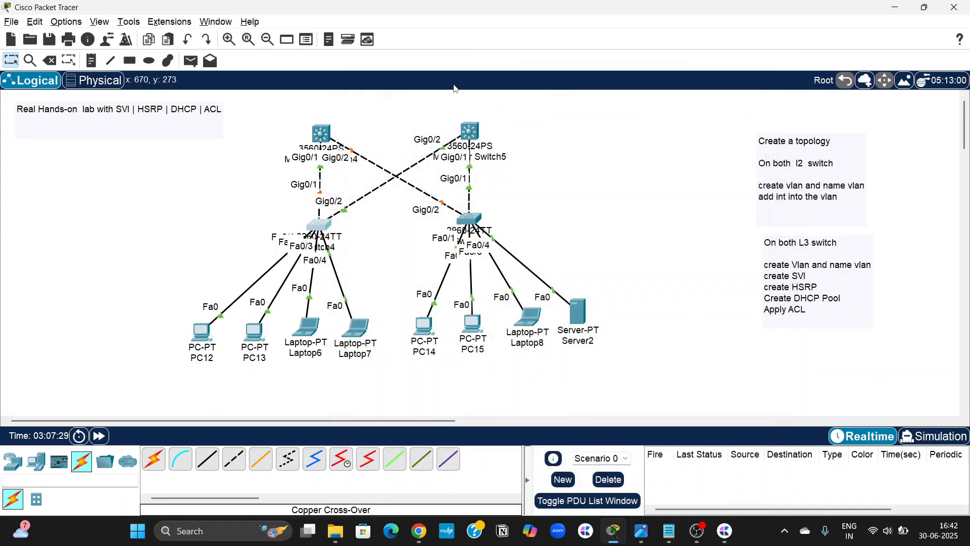
# Draw four unfilled black-outlined rectangles around PC12–PC13, Laptop6–Laptop7, PC14–PC15 and Laptop8–Server2.
pyautogui.click(129, 61)
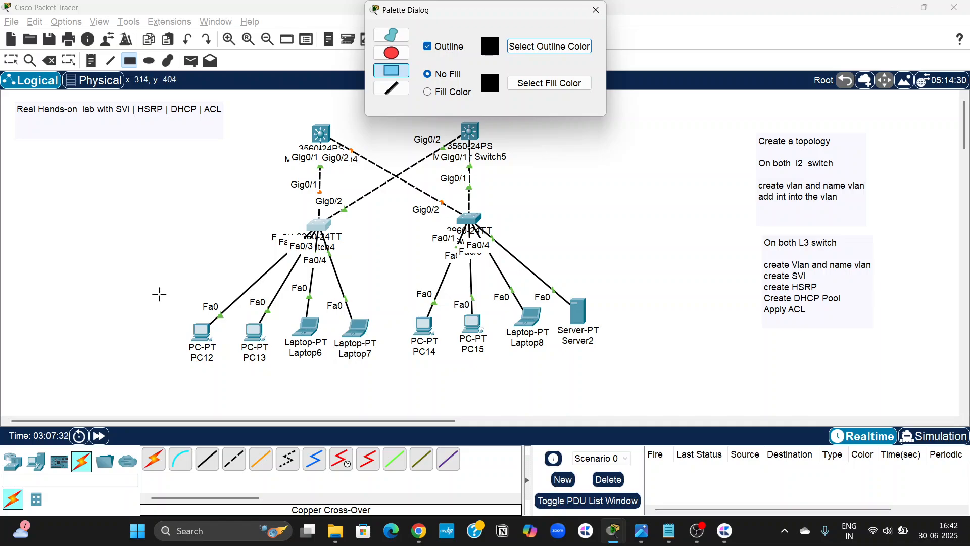
pyautogui.moveTo(156, 297); pyautogui.dragTo(276, 382)
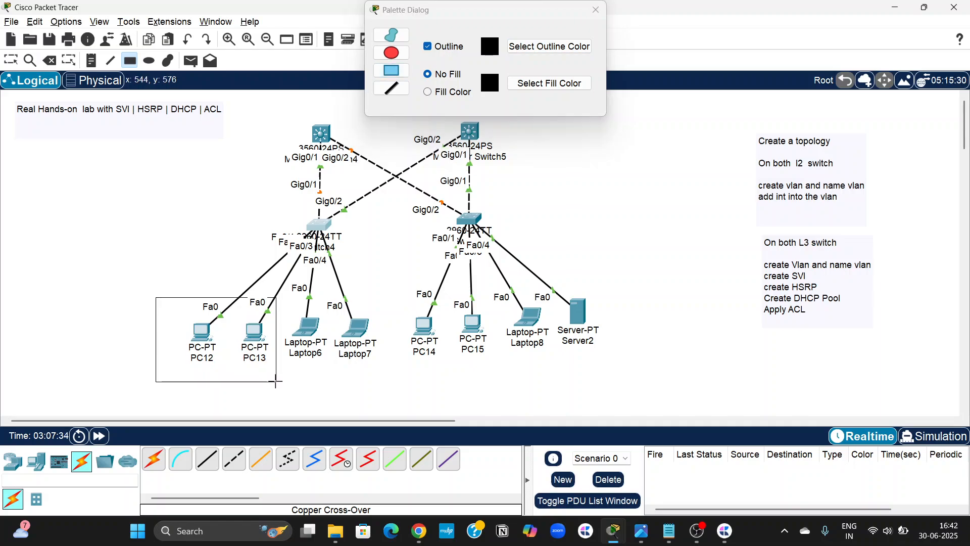
pyautogui.moveTo(285, 298); pyautogui.dragTo(389, 383)
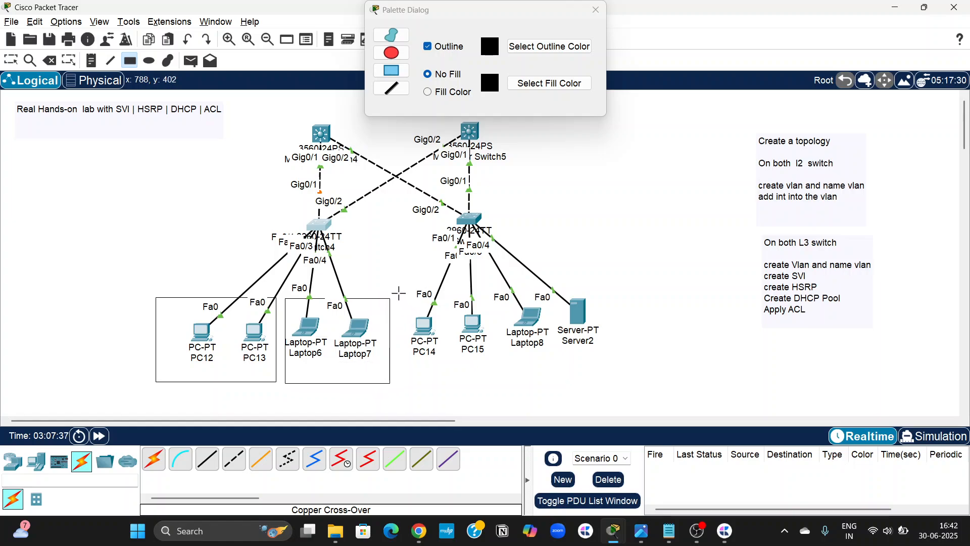
pyautogui.moveTo(398, 292); pyautogui.dragTo(501, 383)
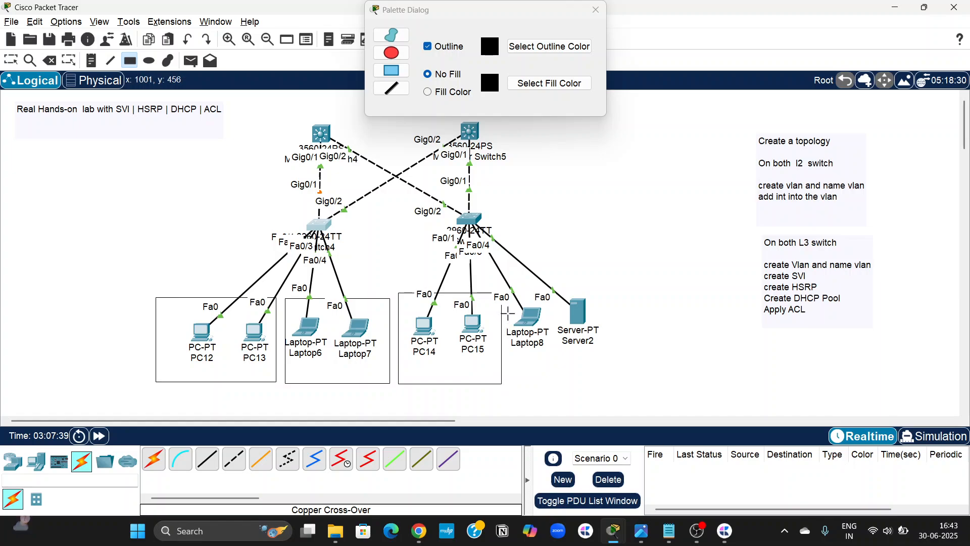
pyautogui.moveTo(507, 295); pyautogui.dragTo(657, 385)
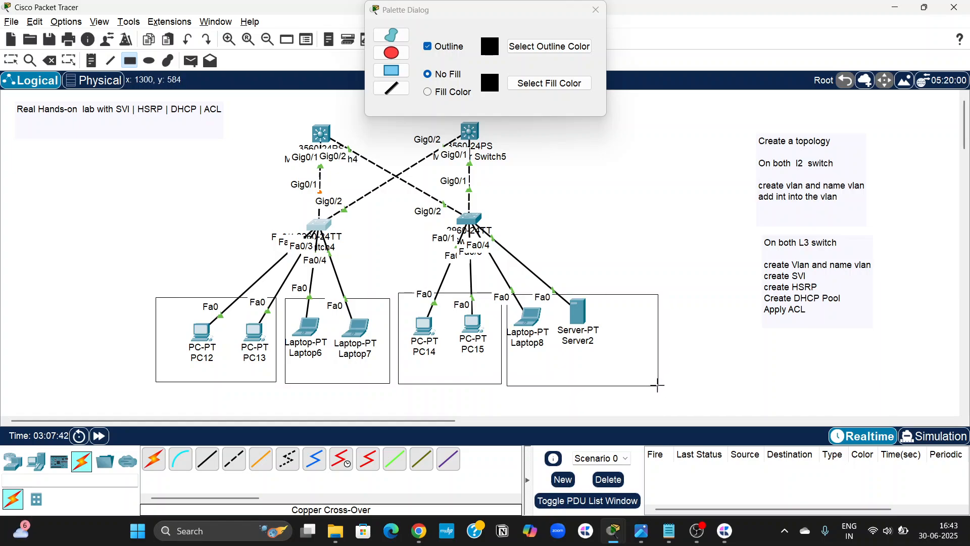
pyautogui.click(600, 15)
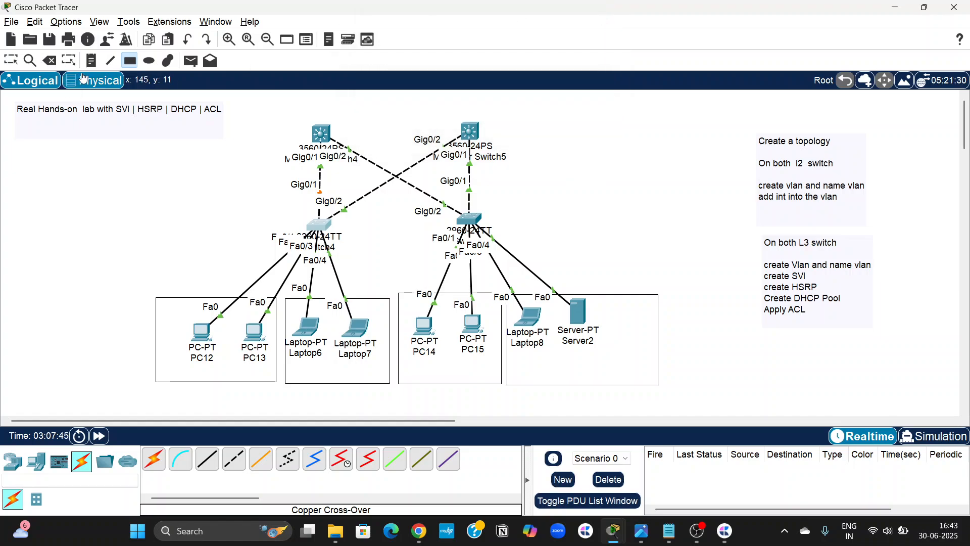
# Label the PC12–PC13 rectangle "IT- Vlan 10" and the Laptop6–Laptop7 rectangle "Admin - Vlan 20".
pyautogui.click(92, 61)
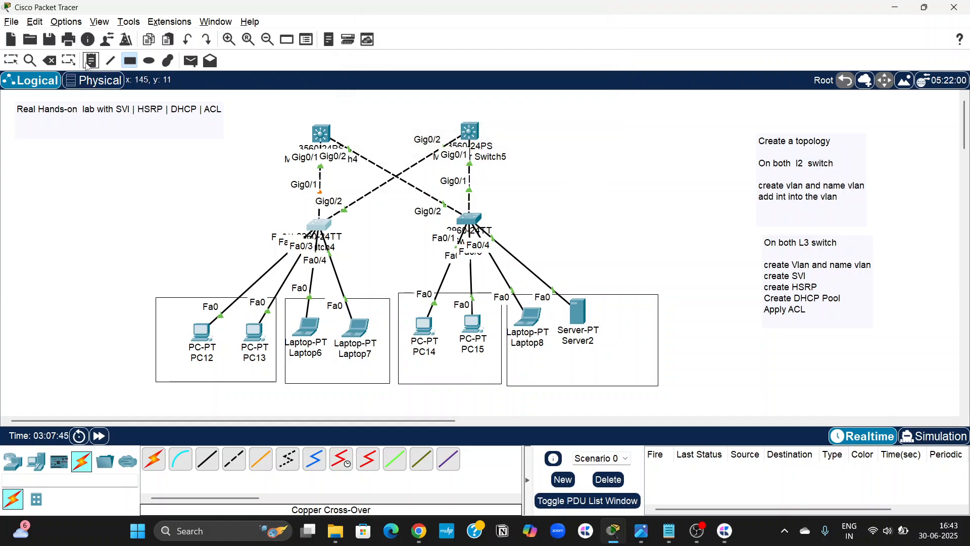
pyautogui.click(169, 371)
pyautogui.write('IT')
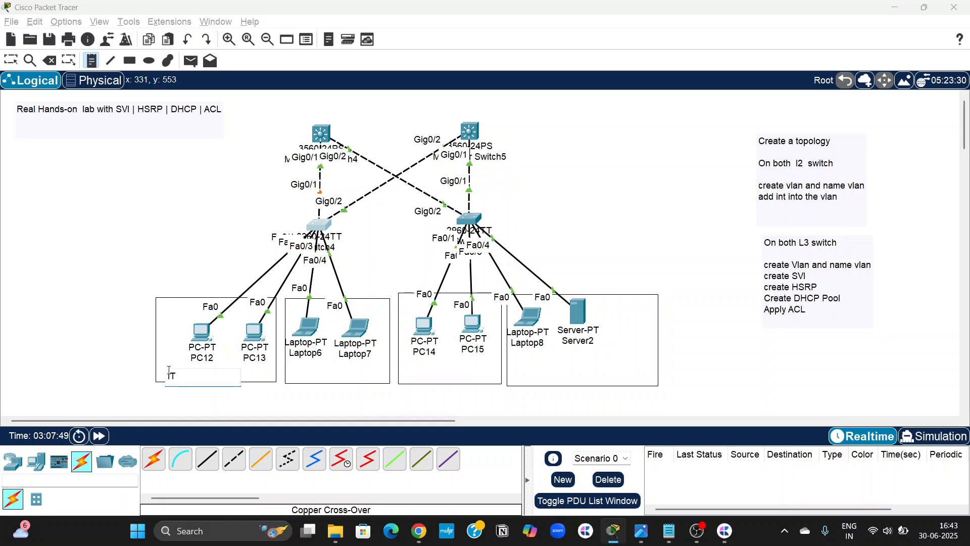
pyautogui.write('-  Vlan 10')
pyautogui.click(302, 376)
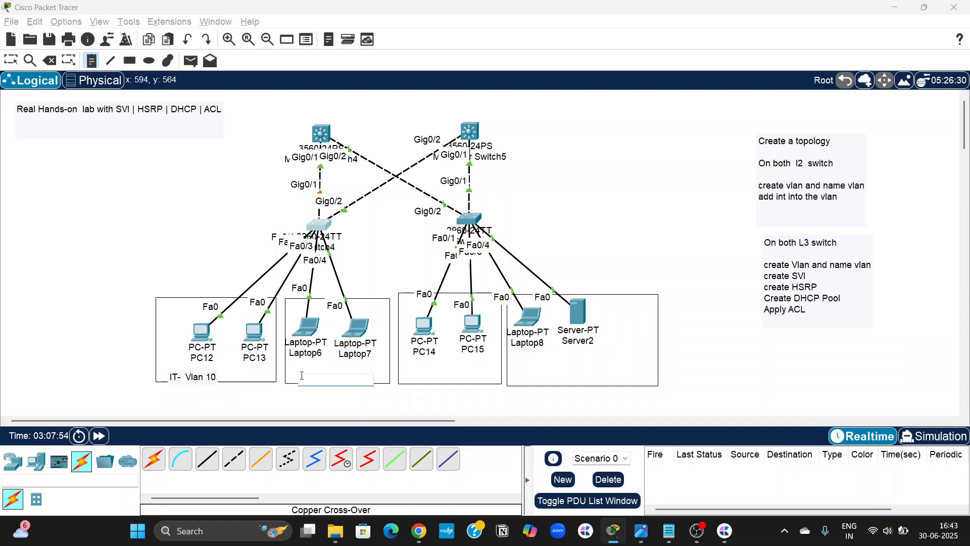
pyautogui.write('Admin - Vlan 20')
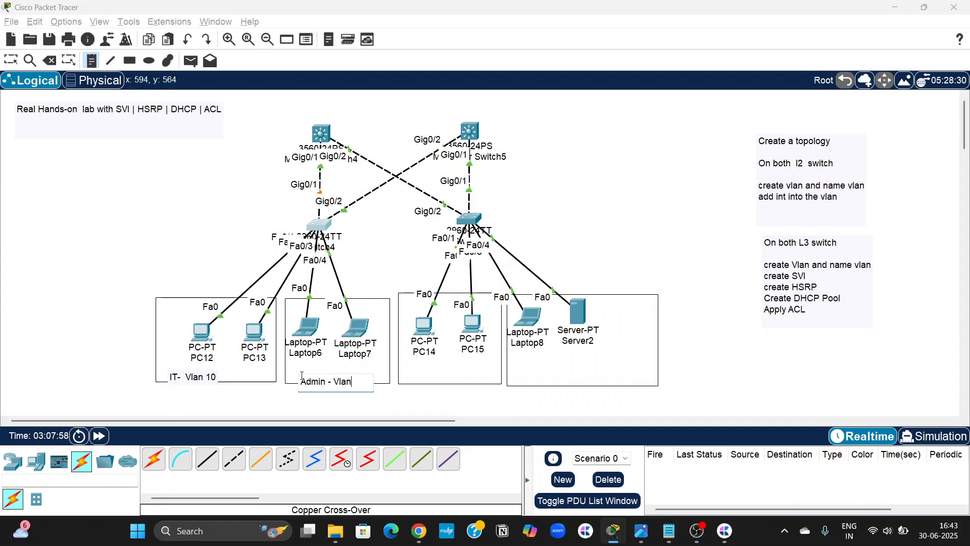
# Label the PC14–PC15 rectangle "IT- Vlan 10" and the Laptop8–Server2 rectangle "Admin- Vlan 20".
pyautogui.click(415, 374)
pyautogui.write('IT- Vlan 10')
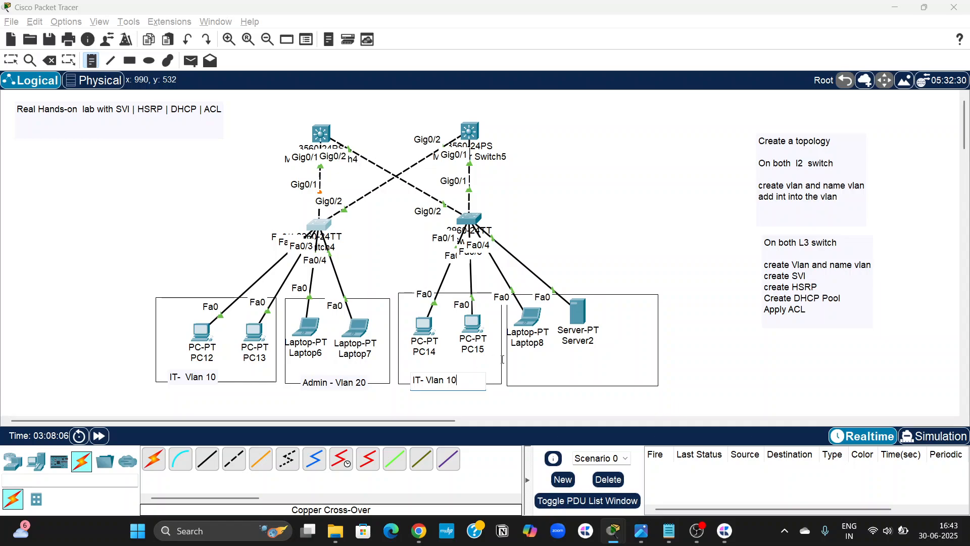
pyautogui.click(526, 369)
pyautogui.write('Adm')
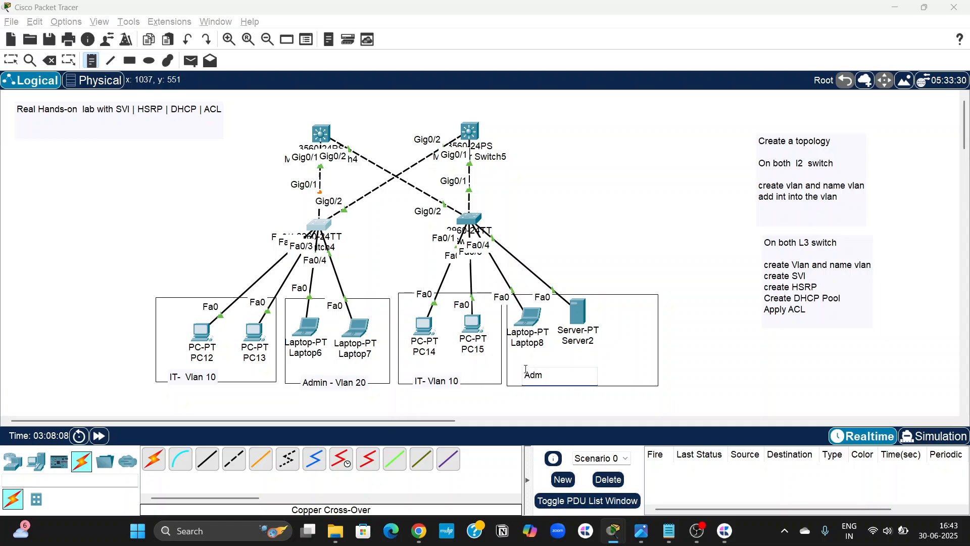
pyautogui.write('in- Vlan 20')
pyautogui.press('Escape')
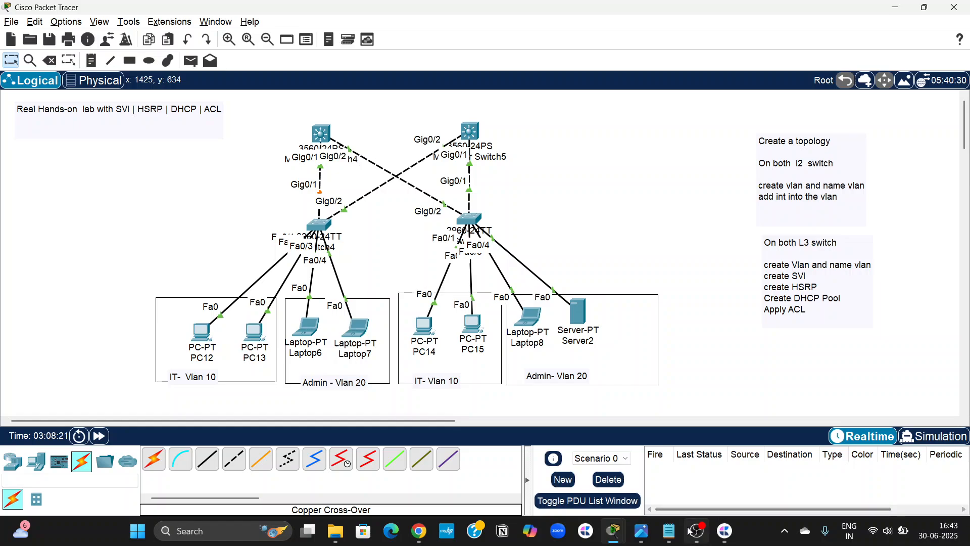
# Switch to Notepad and head the blank note "On L2 switch".
pyautogui.click(669, 531)
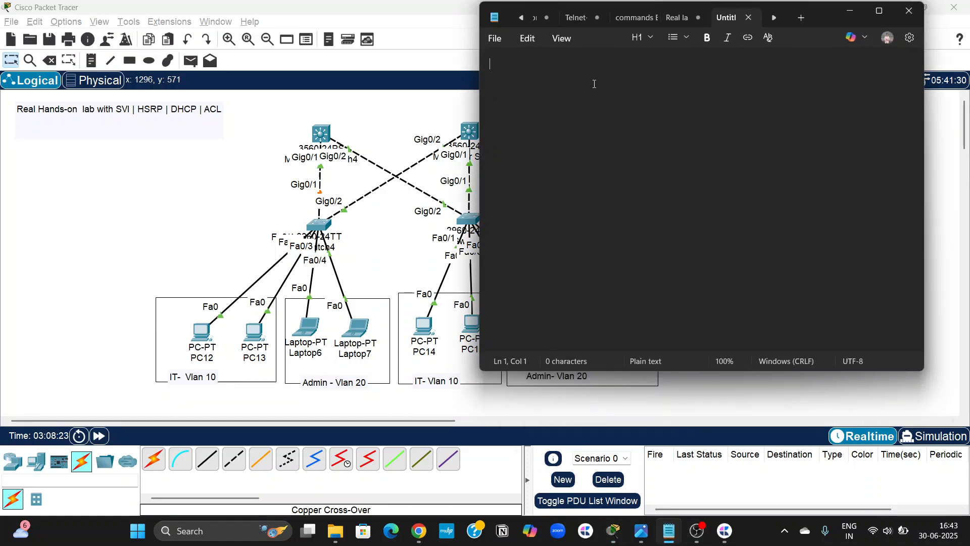
pyautogui.write('On L')
pyautogui.press('BackSpace')
pyautogui.press('BackSpace')
pyautogui.write('2 switch')
pyautogui.press('Return')
pyautogui.press('Return')
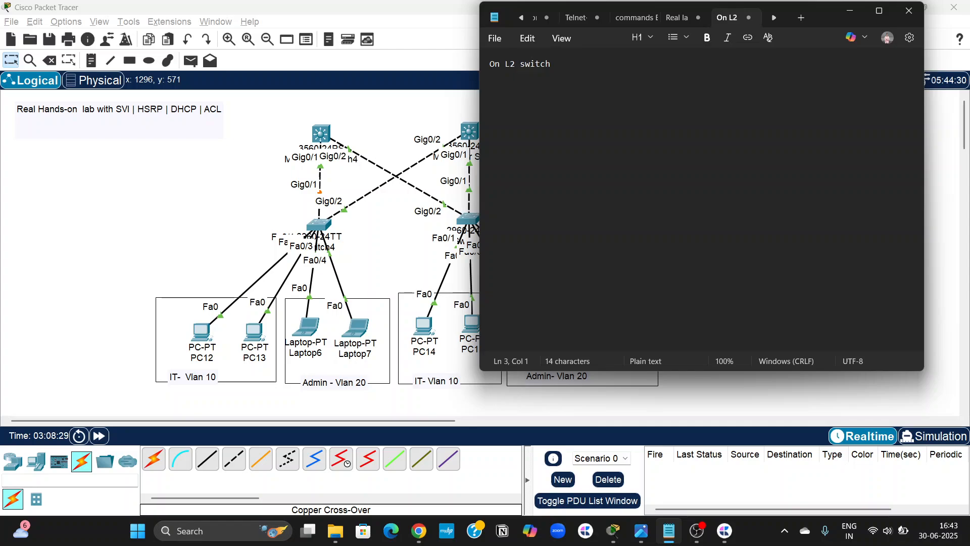
# Start the SW1 section of the note with the commands "en" and "conf t".
pyautogui.write('SW1  ')
pyautogui.write('en')
pyautogui.press('Return')
pyautogui.write('conf t')
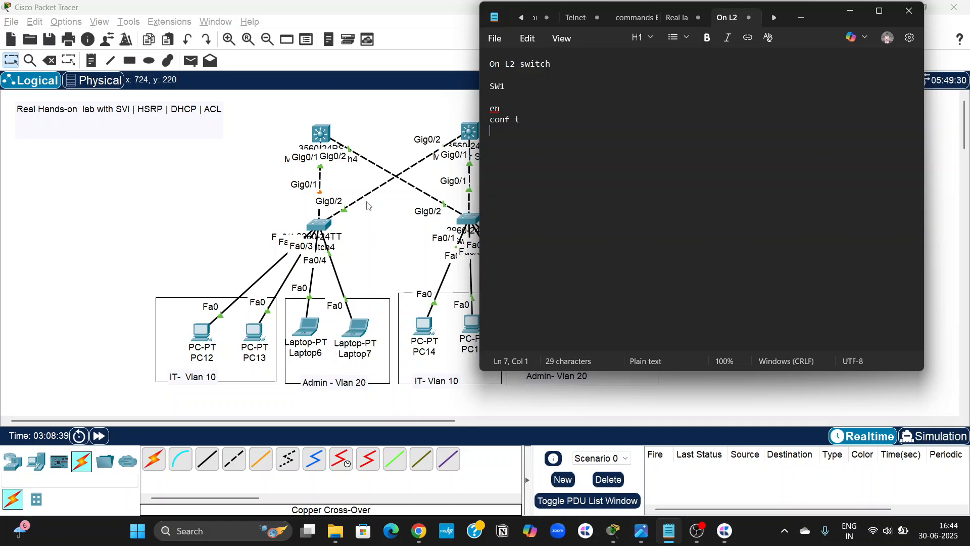
# Add the commands "vlan 10" and "name IT" to the SW1 script.
pyautogui.hscroll(2, 374, 215)
pyautogui.hscroll(2, 374, 215)
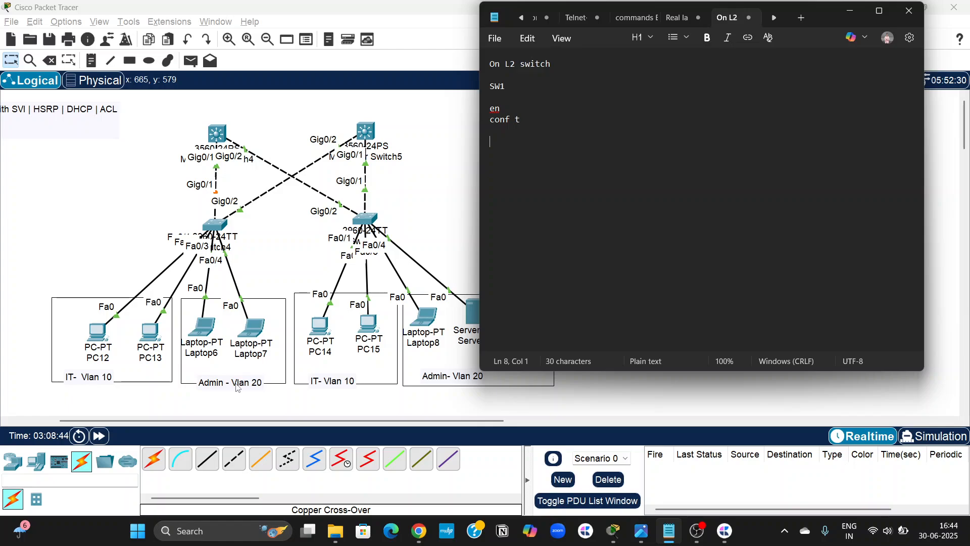
pyautogui.write('ho')
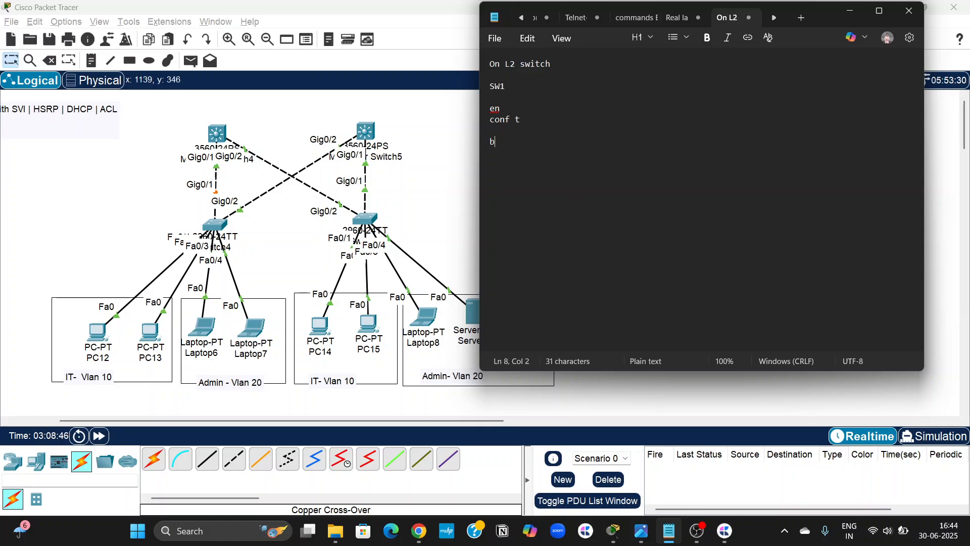
pyautogui.press('BackSpace')
pyautogui.press('BackSpace')
pyautogui.write('vlan 10')
pyautogui.press('Return')
pyautogui.write('name IT')
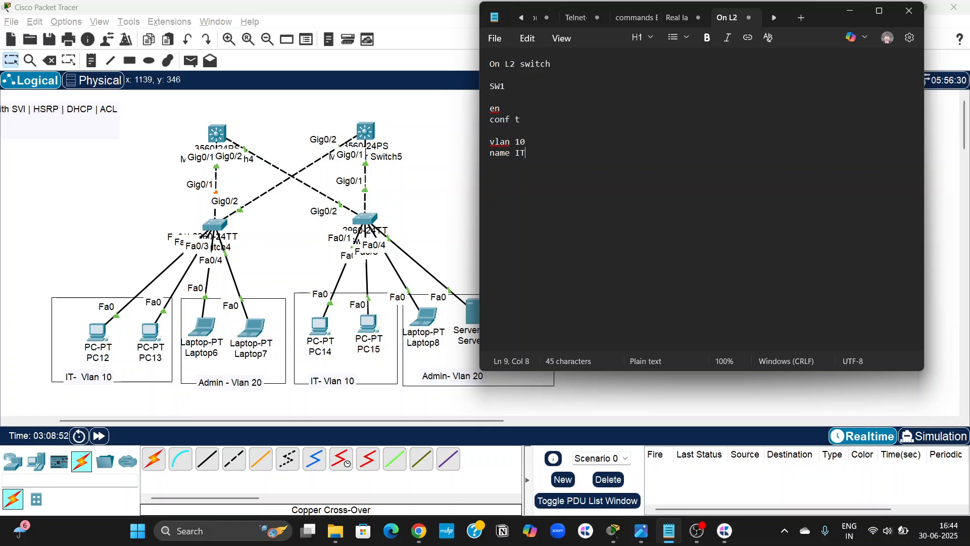
# Add the commands "vlan 20" and "name Admin" to the SW1 script.
pyautogui.press('Return')
pyautogui.press('Return')
pyautogui.write('vklan')
pyautogui.press('BackSpace')
pyautogui.press('BackSpace')
pyautogui.press('BackSpace')
pyautogui.press('BackSpace')
pyautogui.write('lan 20')
pyautogui.press('Return')
pyautogui.write('na')
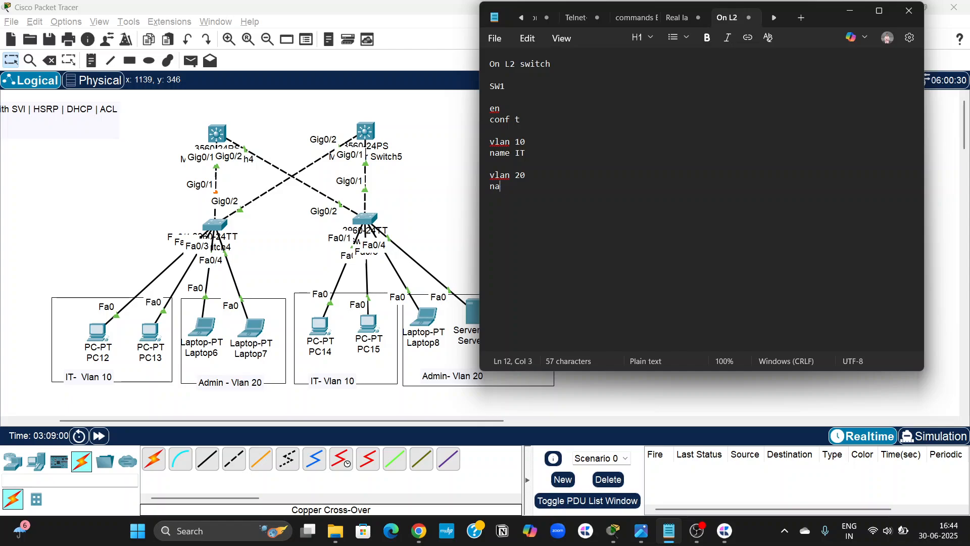
pyautogui.write('me Admin')
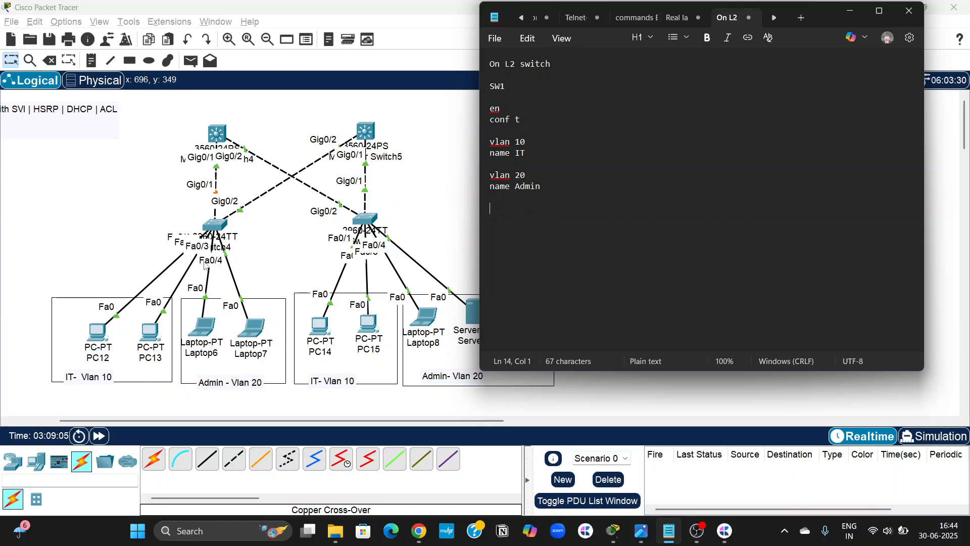
# Return to Packet Tracer and spread PC12, PC13, Laptop6 and Laptop7 apart within their rectangles under Switch4.
pyautogui.click(272, 242)
pyautogui.hscroll(-4, 193, 312)
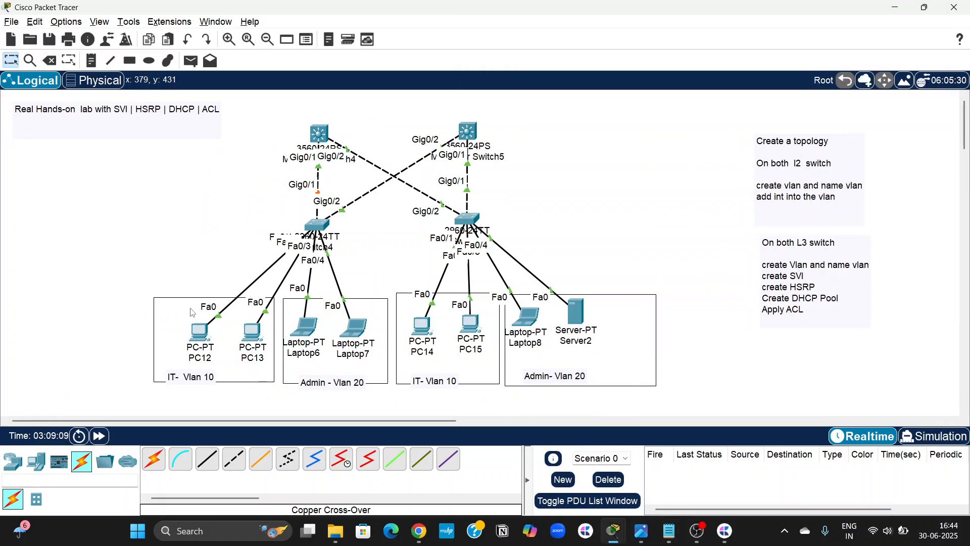
pyautogui.moveTo(200, 332)
pyautogui.mouseDown()
pyautogui.moveTo(98, 288)
pyautogui.moveTo(102, 278)
pyautogui.moveTo(184, 306)
pyautogui.moveTo(186, 321)
pyautogui.mouseUp()
pyautogui.moveTo(252, 331)
pyautogui.mouseDown()
pyautogui.moveTo(185, 323)
pyautogui.moveTo(233, 334)
pyautogui.mouseUp()
pyautogui.moveTo(311, 335)
pyautogui.mouseDown()
pyautogui.moveTo(272, 340)
pyautogui.moveTo(304, 345)
pyautogui.mouseUp()
pyautogui.moveTo(368, 333); pyautogui.dragTo(379, 330)
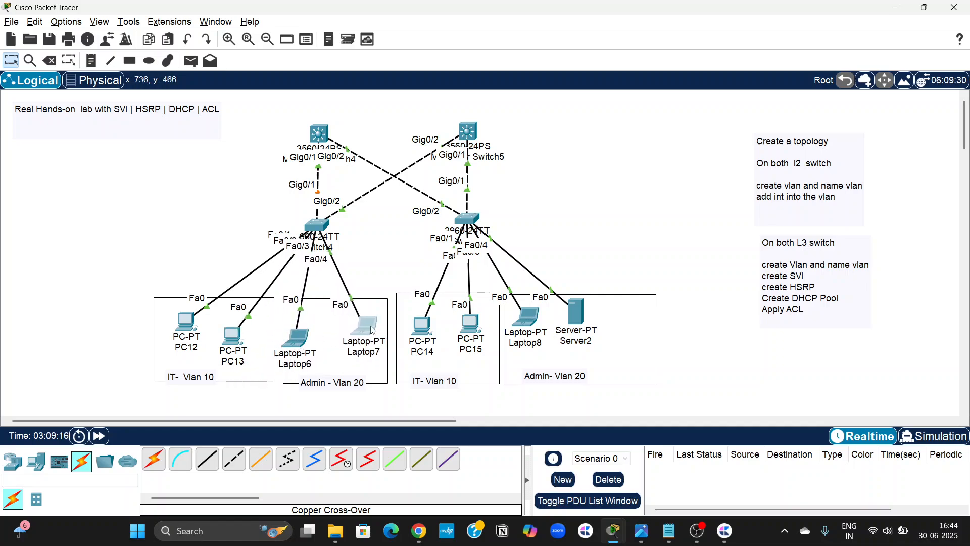
pyautogui.click(306, 337)
pyautogui.moveTo(304, 335); pyautogui.dragTo(314, 331)
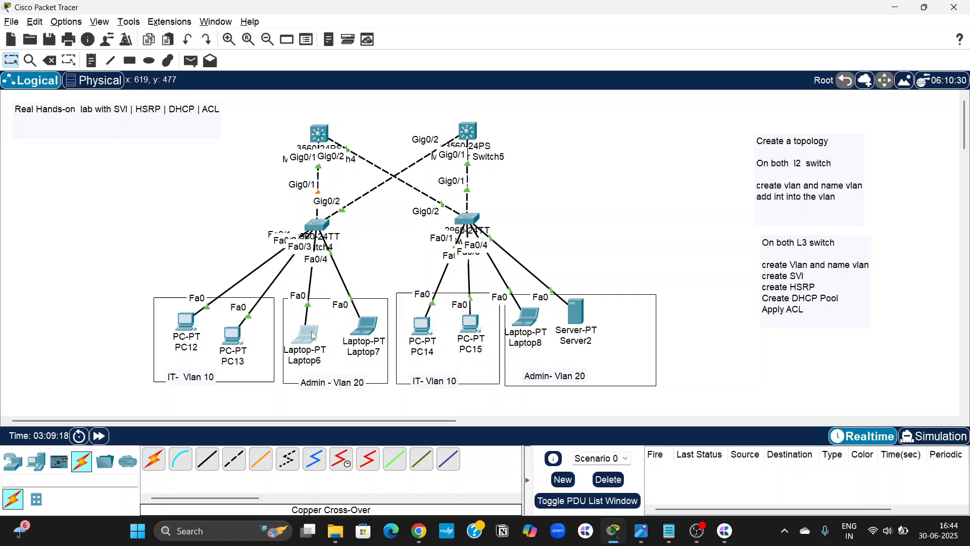
pyautogui.click(221, 235)
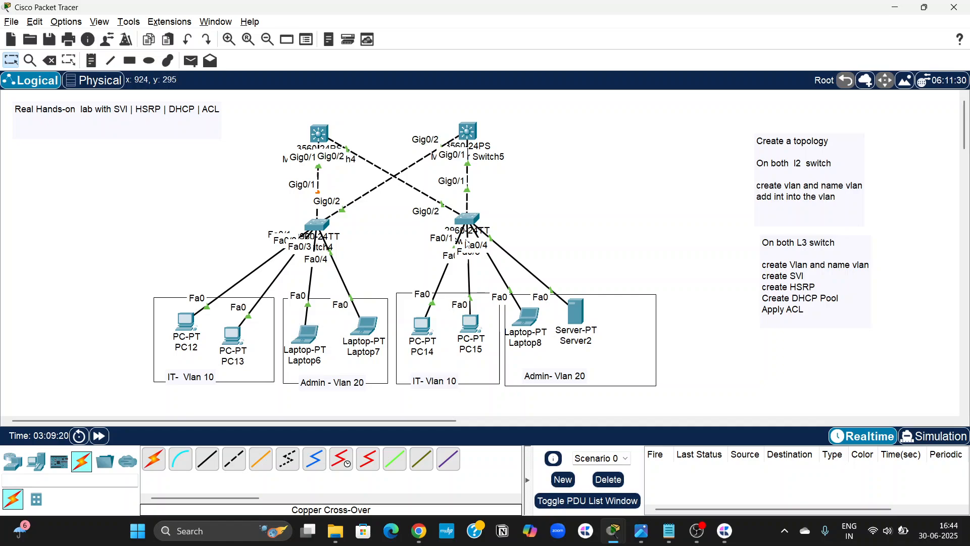
# Switch to Notepad and add "int range fa0/1-2" with "switchport access vlan 10" to the SW1 script.
pyautogui.click(670, 530)
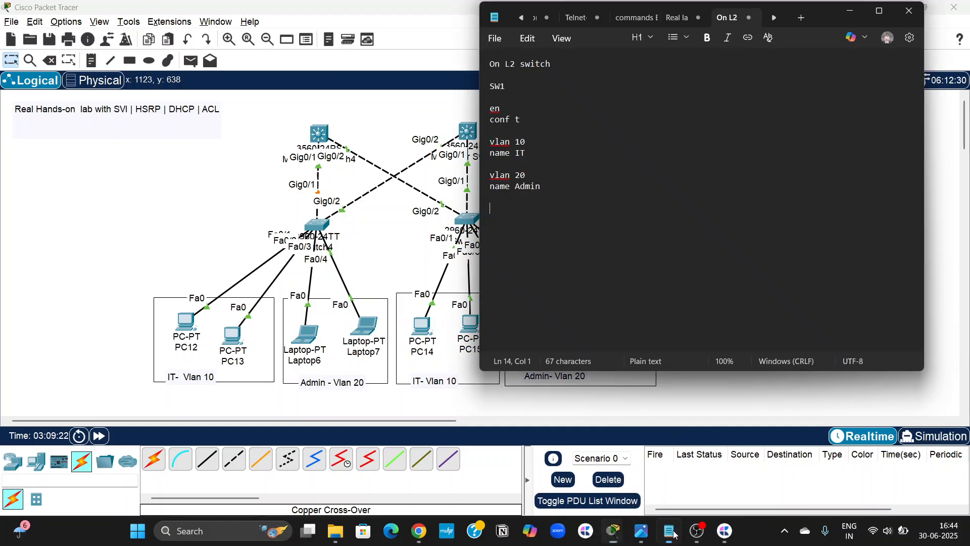
pyautogui.write('int ')
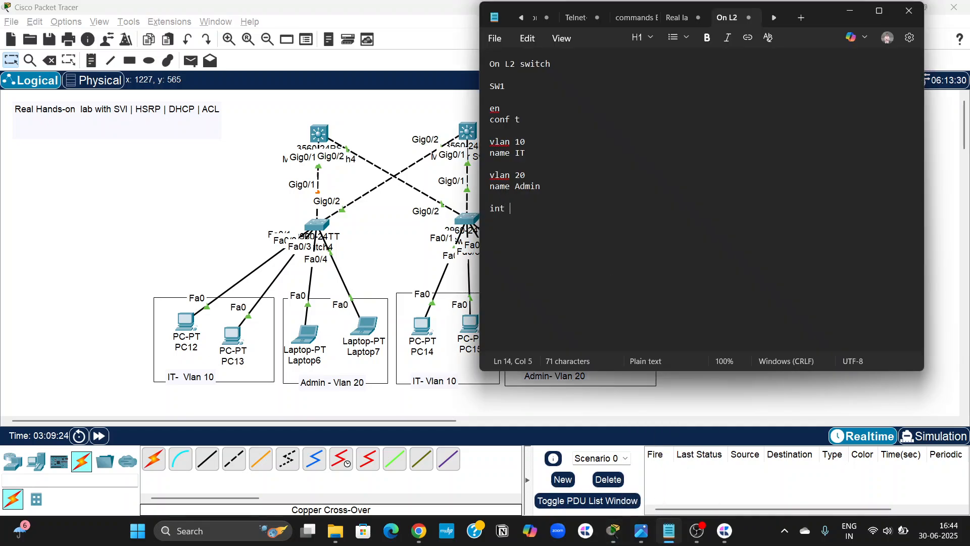
pyautogui.write('range fa0/')
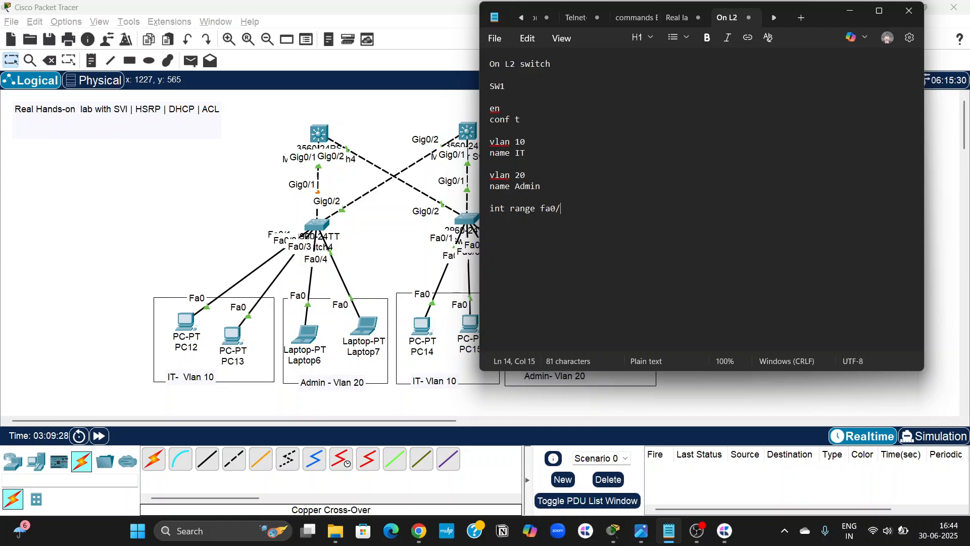
pyautogui.write('1-2')
pyautogui.press('Return')
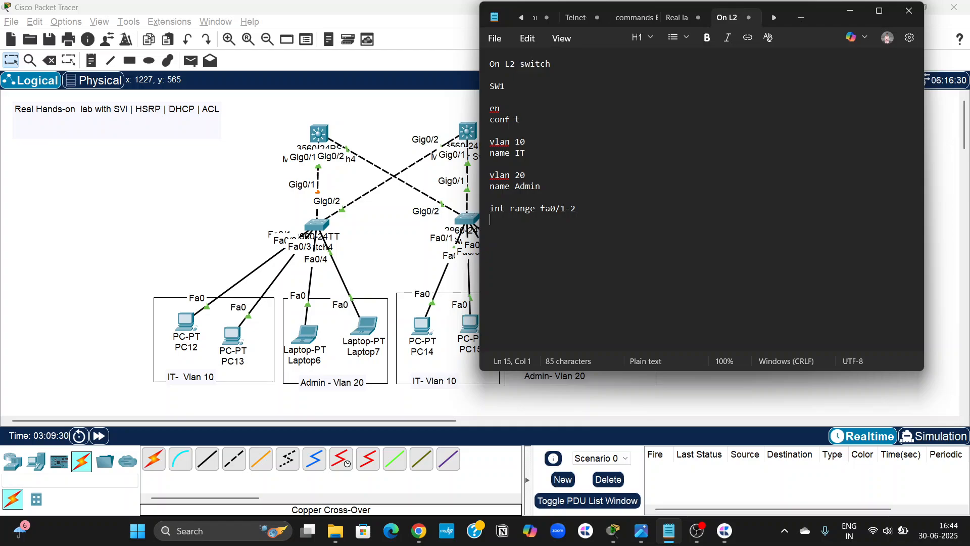
pyautogui.write('switchport access')
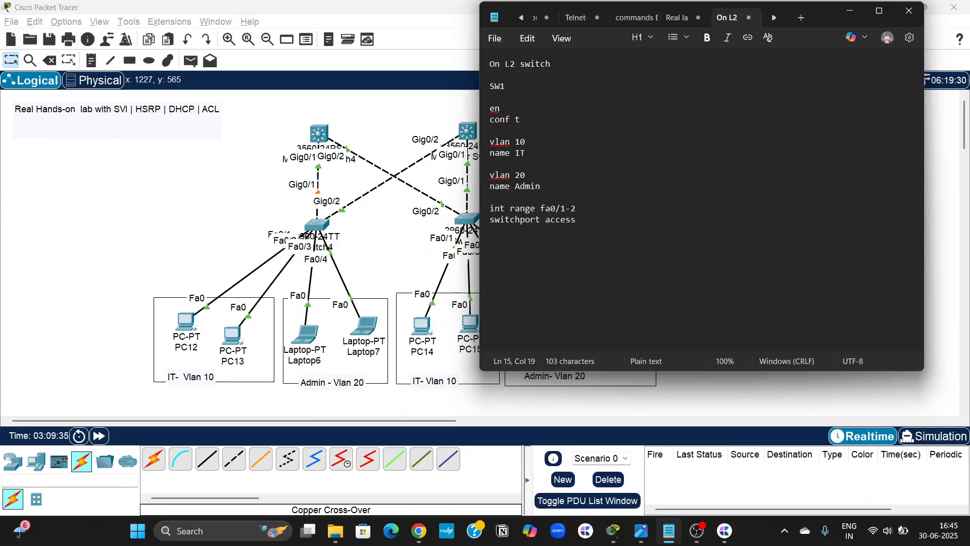
pyautogui.write(' vlan 10')
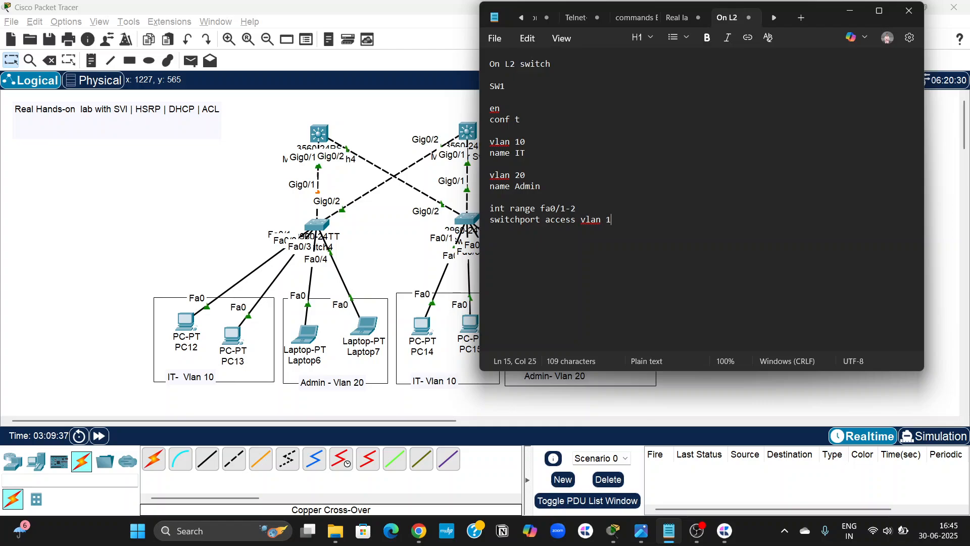
# Add the commands "int range fa0/3-4" and "switchport access vlan 20" to the SW1 script.
pyautogui.press('Return')
pyautogui.press('Return')
pyautogui.write('in')
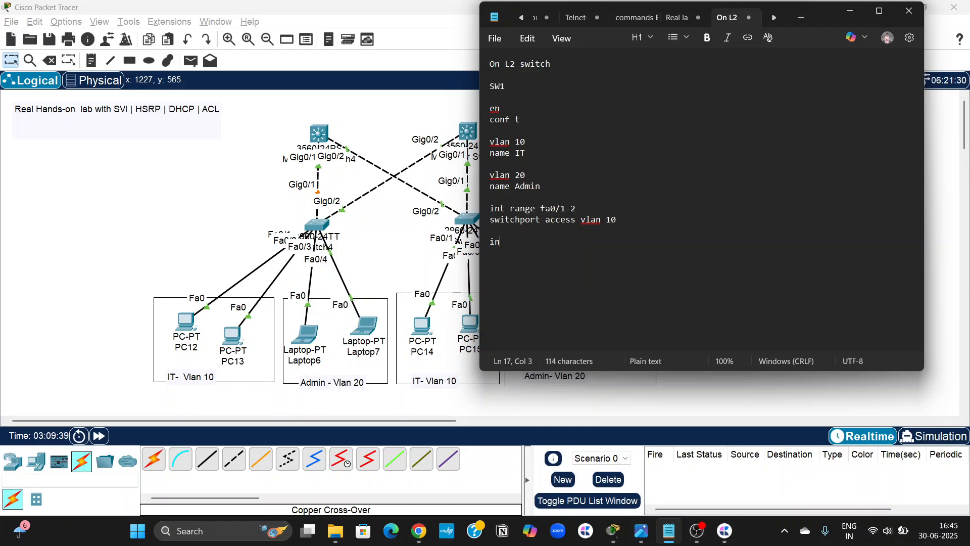
pyautogui.write('t range fa0/3')
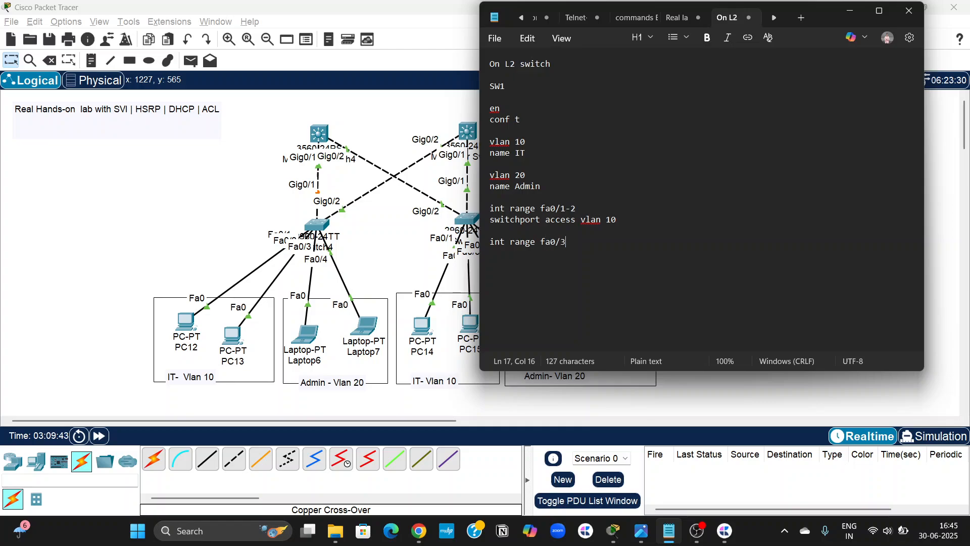
pyautogui.write('-4')
pyautogui.press('Return')
pyautogui.write('sw')
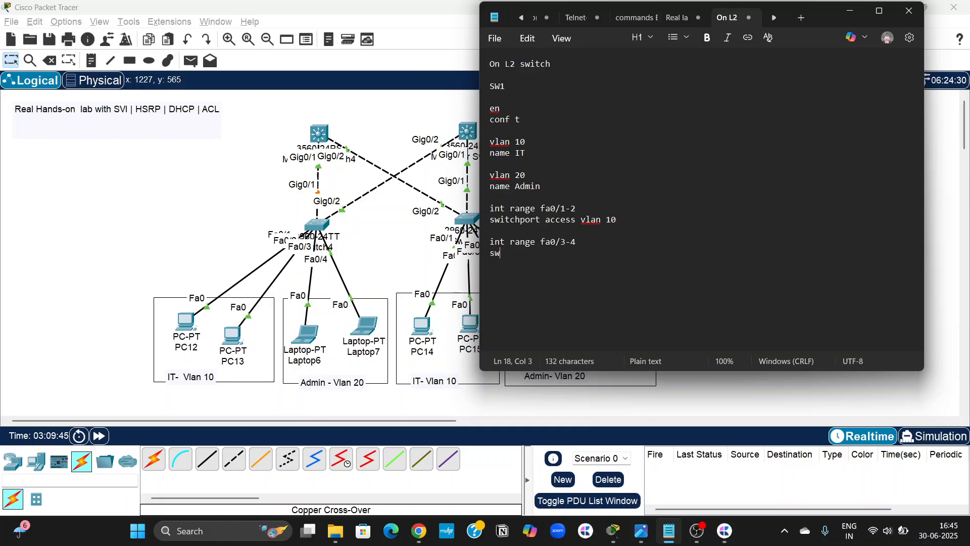
pyautogui.write('itchport ')
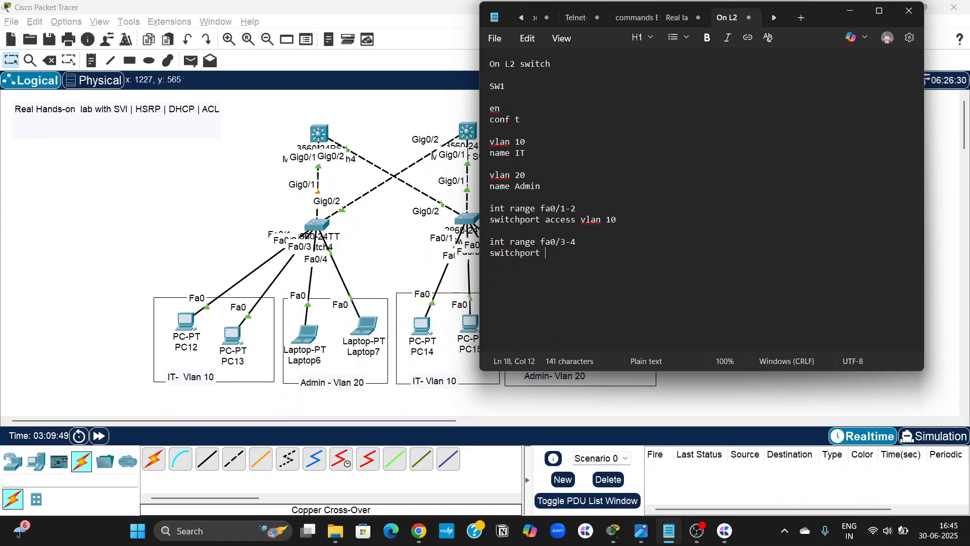
pyautogui.write('access v')
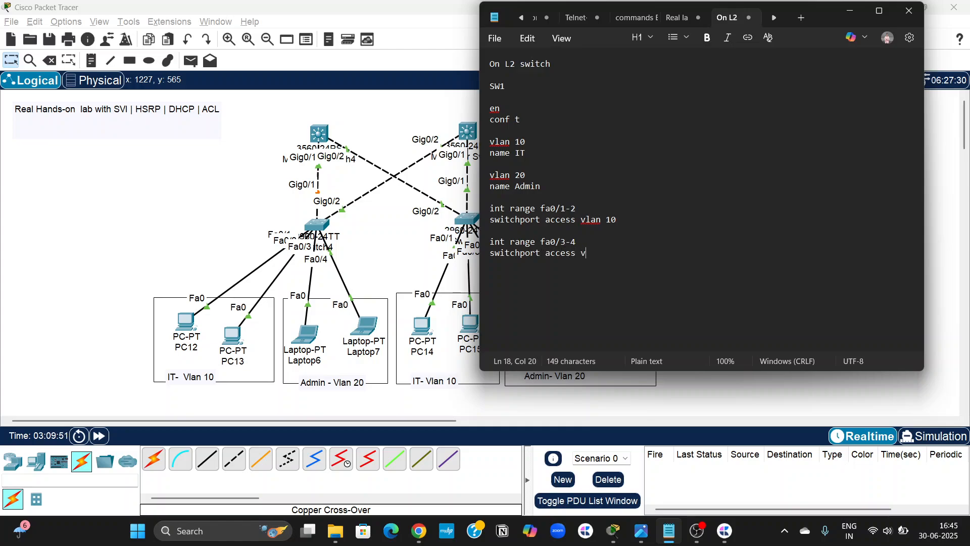
pyautogui.write('lan 20')
pyautogui.press('Return')
pyautogui.press('Return')
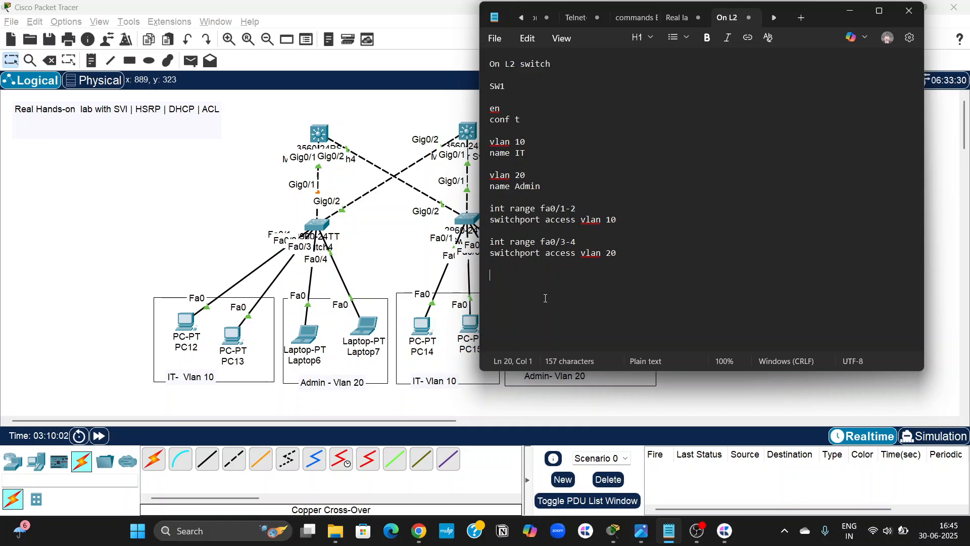
# Add the commands "int range gig0/1-2" and "switchport mode trunk" to the SW1 script.
pyautogui.write('int range')
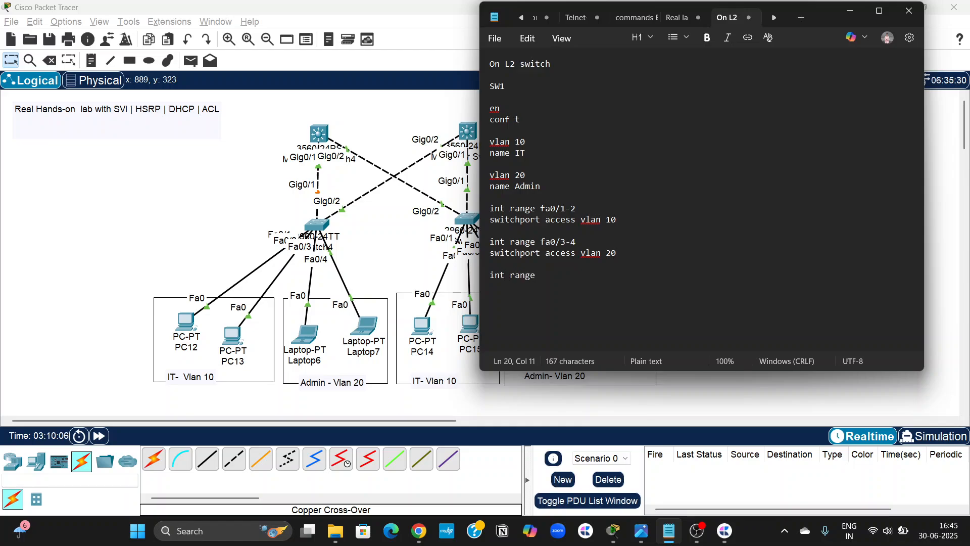
pyautogui.write(' gig0/1')
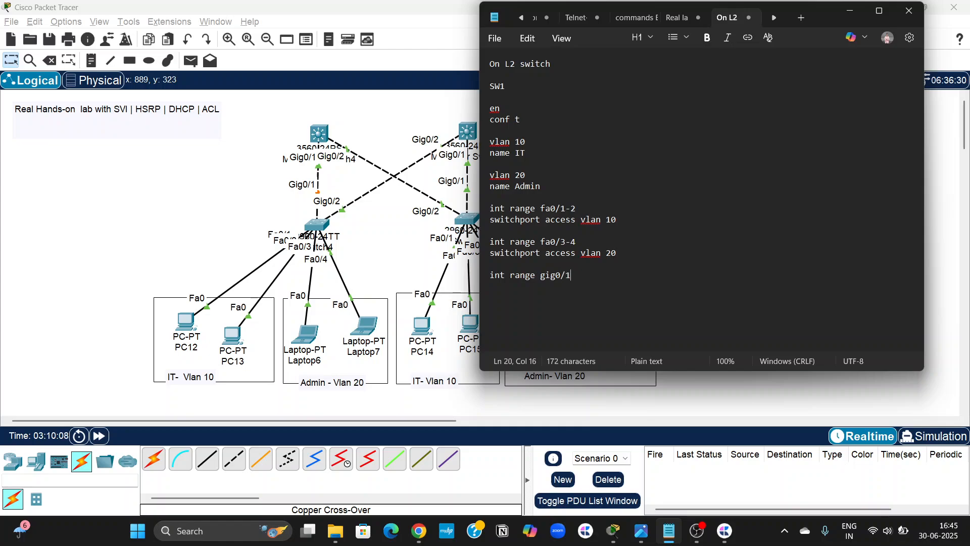
pyautogui.write('-2')
pyautogui.press('Return')
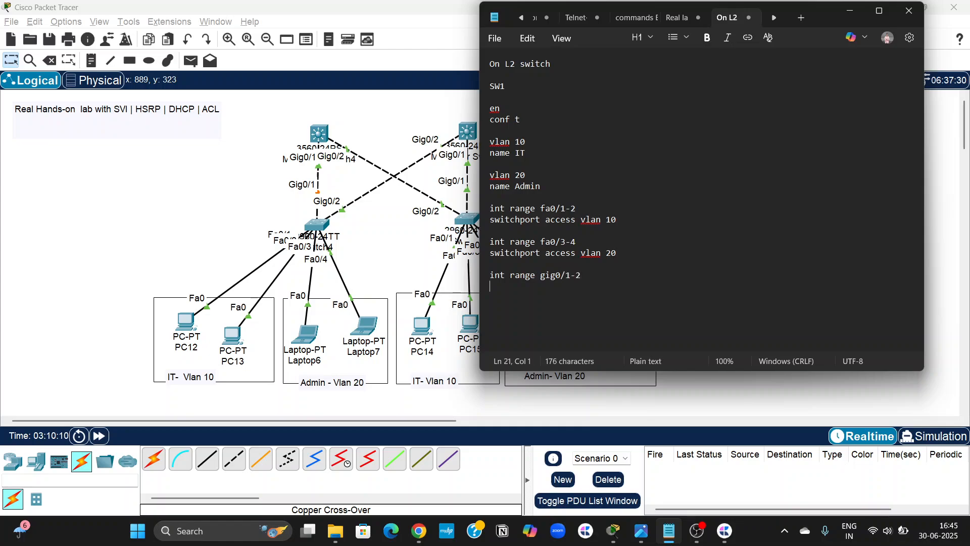
pyautogui.write('switchport md')
pyautogui.press('BackSpace')
pyautogui.write('i')
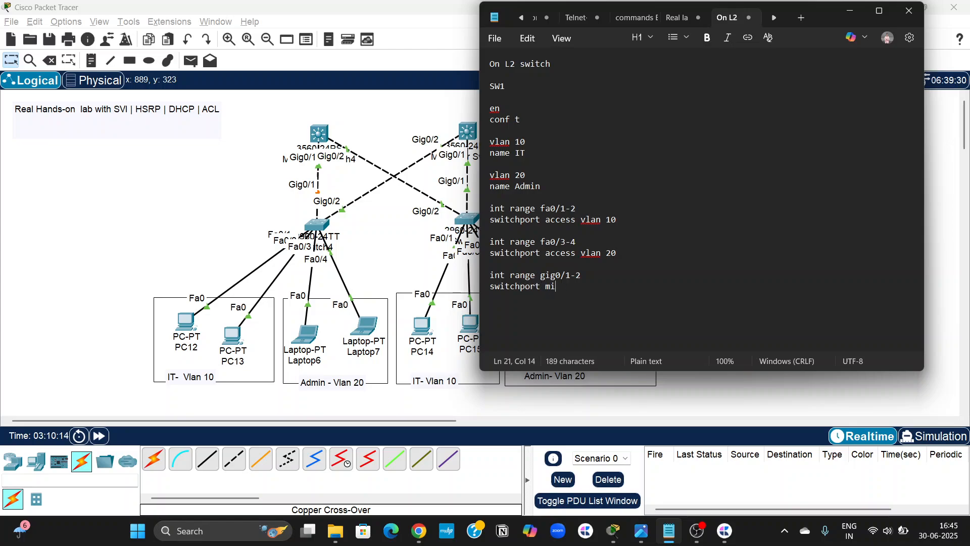
pyautogui.press('BackSpace')
pyautogui.write('ode trun')
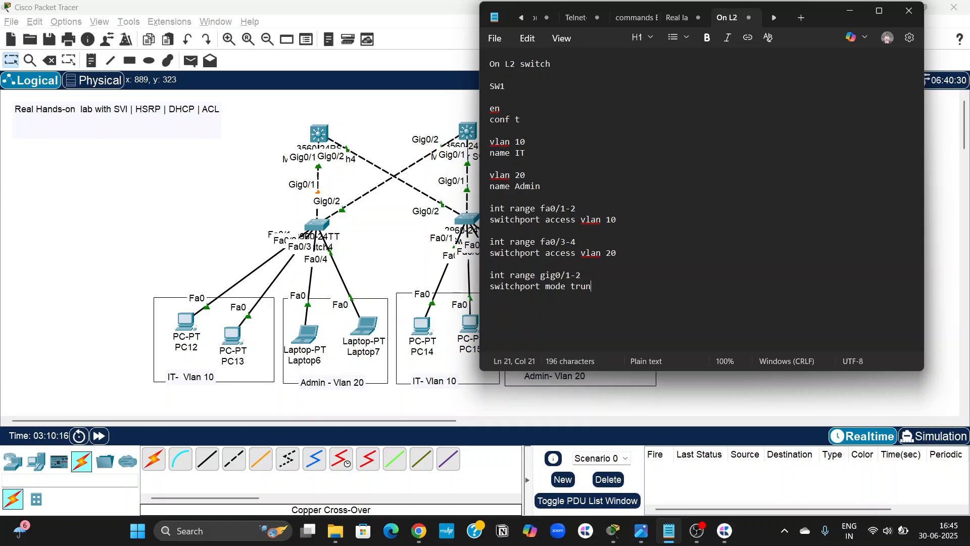
pyautogui.write('k')
pyautogui.press('Return')
pyautogui.press('Return')
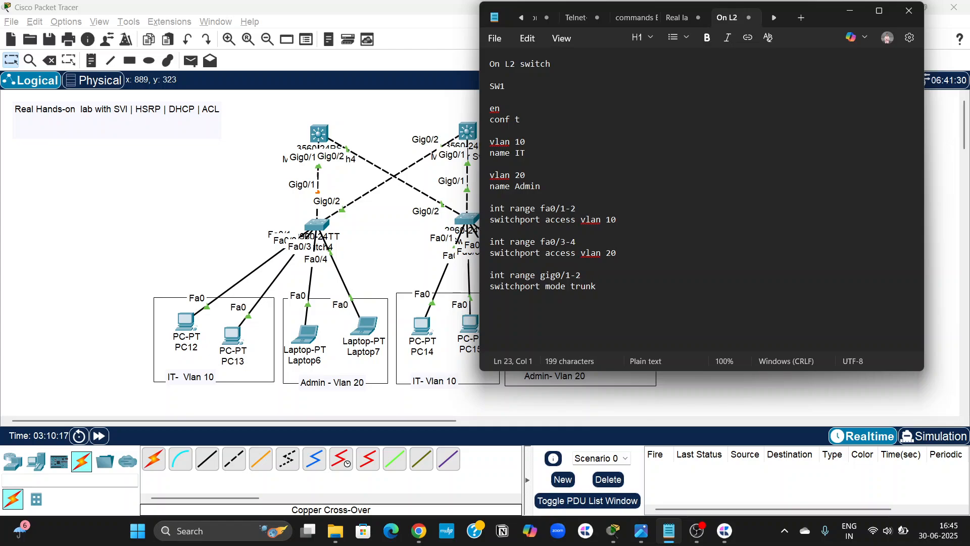
# Add a separator line of asterisks below the SW1 script.
pyautogui.press('Return')
pyautogui.write('*****************************')
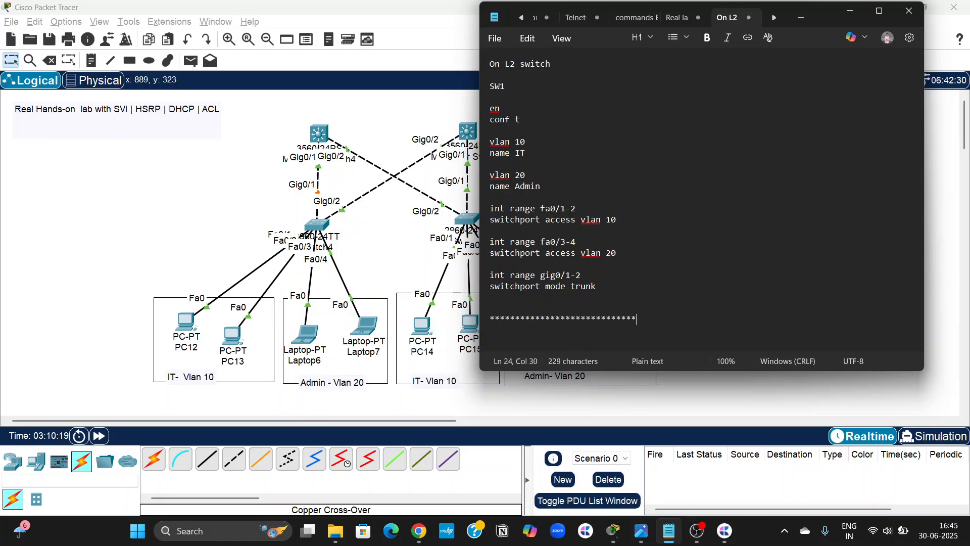
pyautogui.write('*************************************************')
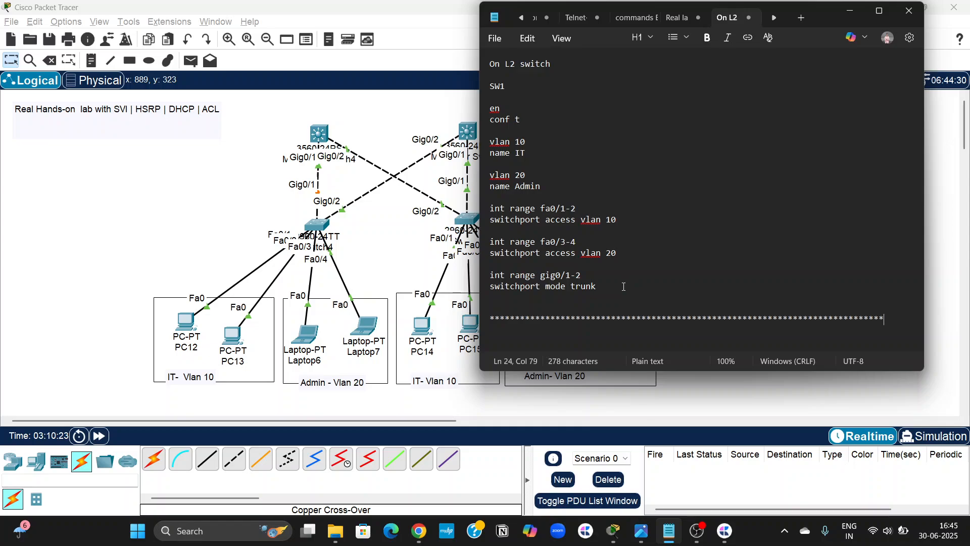
# Copy the SW1 commands from "en" to "switchport mode trunk" and add an "SW2" heading below the asterisk line.
pyautogui.moveTo(625, 286); pyautogui.dragTo(485, 117)
pyautogui.hotkey('ctrl', 'c')
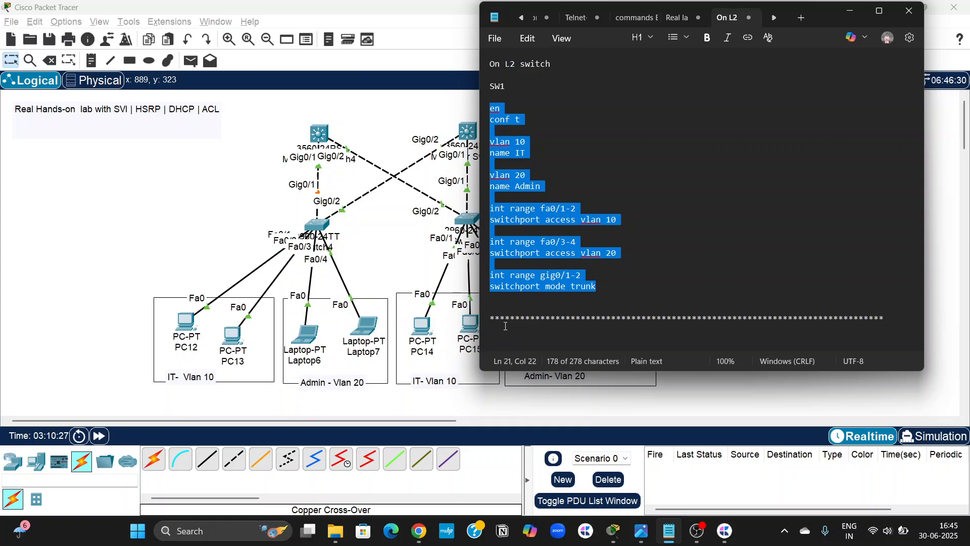
pyautogui.click(504, 333)
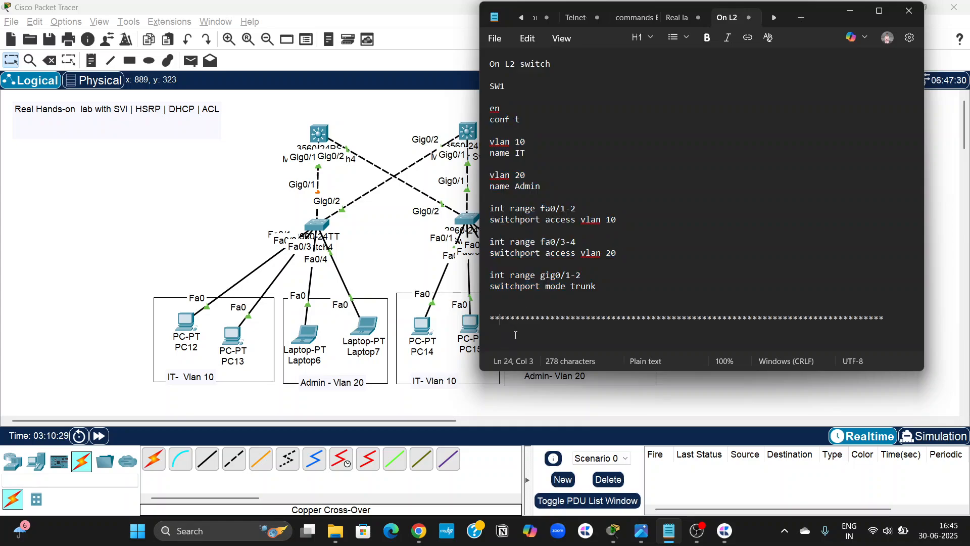
pyautogui.press('Return')
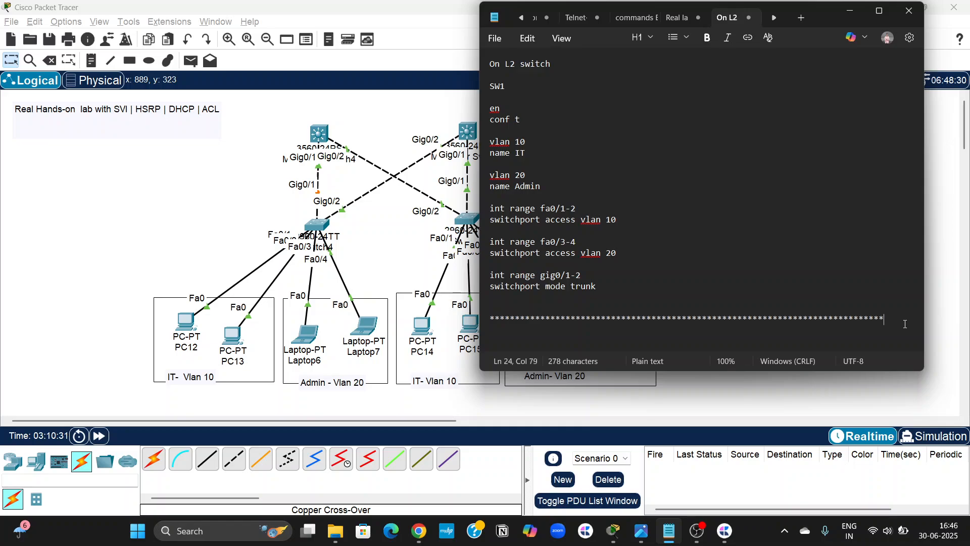
pyautogui.write('SW')
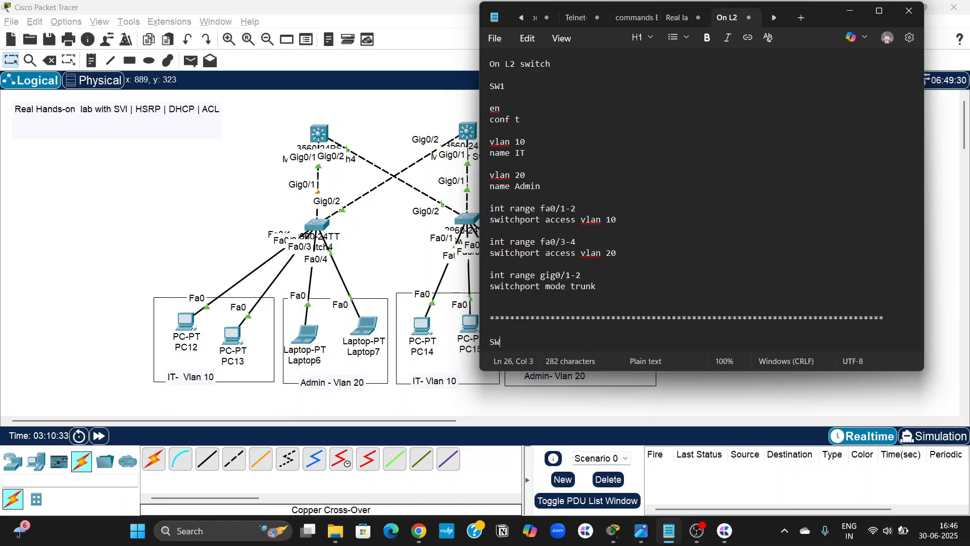
pyautogui.write('2')
pyautogui.press('Return')
pyautogui.press('Return')
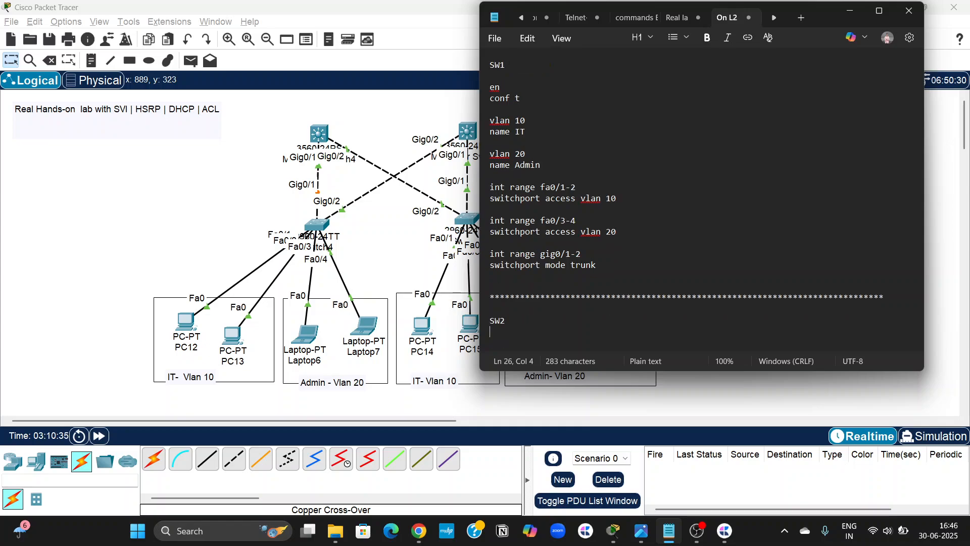
# Dismiss the text formatting introduction and paste the copied commands under the SW2 heading, followed by a blank line.
pyautogui.hscroll(5, 403, 275)
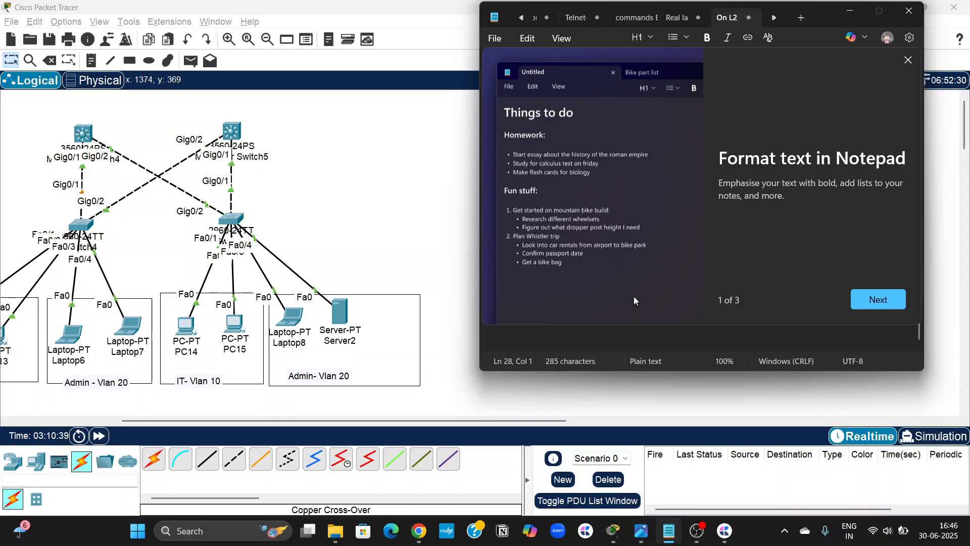
pyautogui.click(907, 63)
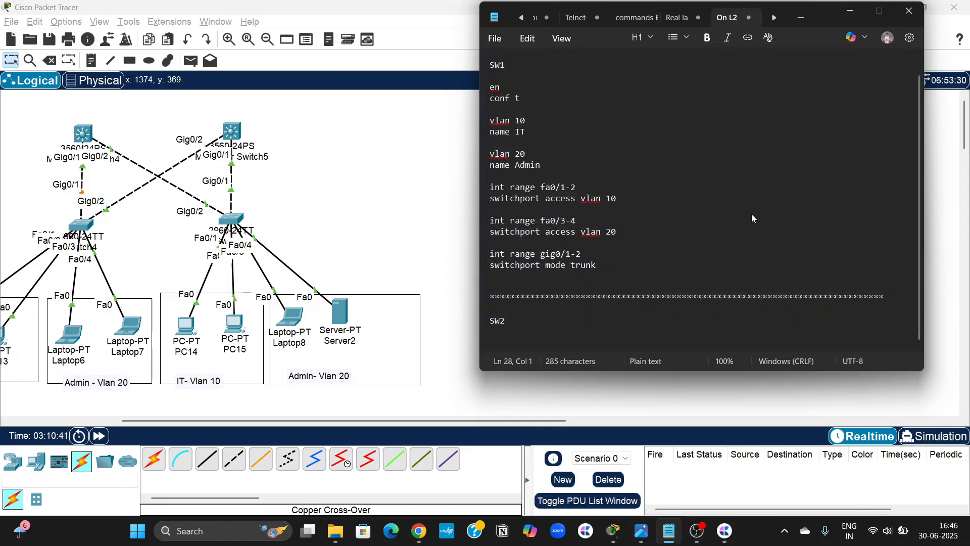
pyautogui.hotkey('ctrl', 'v')
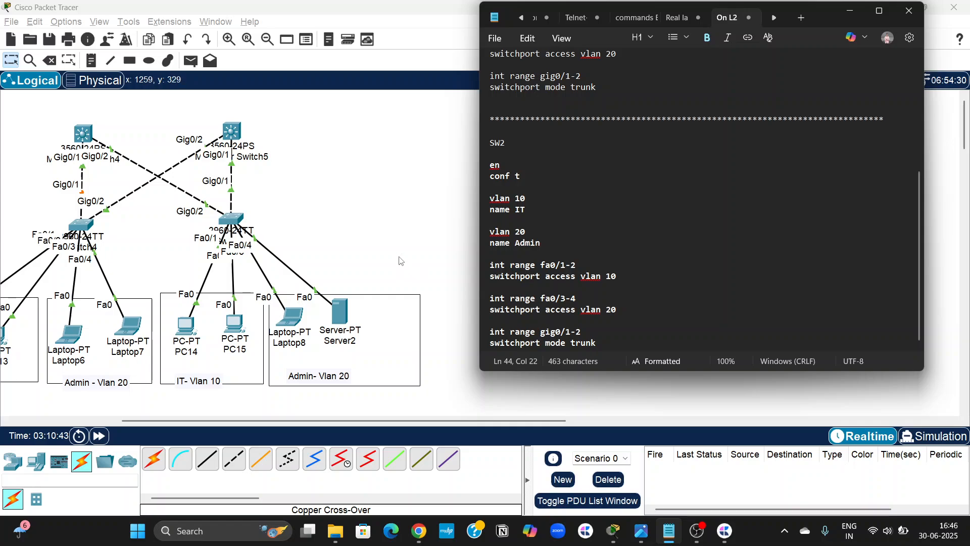
pyautogui.hscroll(-4, 394, 257)
pyautogui.hscroll(4, 394, 257)
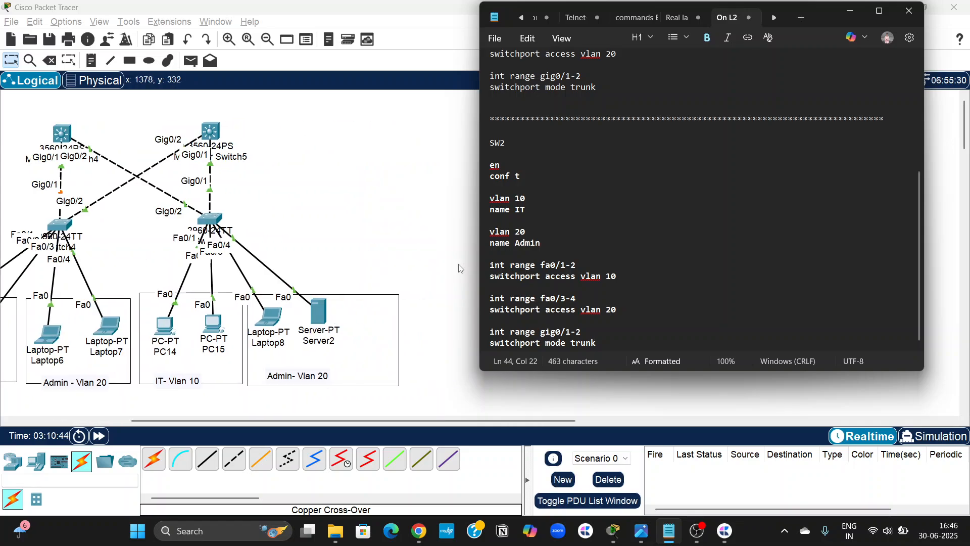
pyautogui.press('Return')
pyautogui.press('Return')
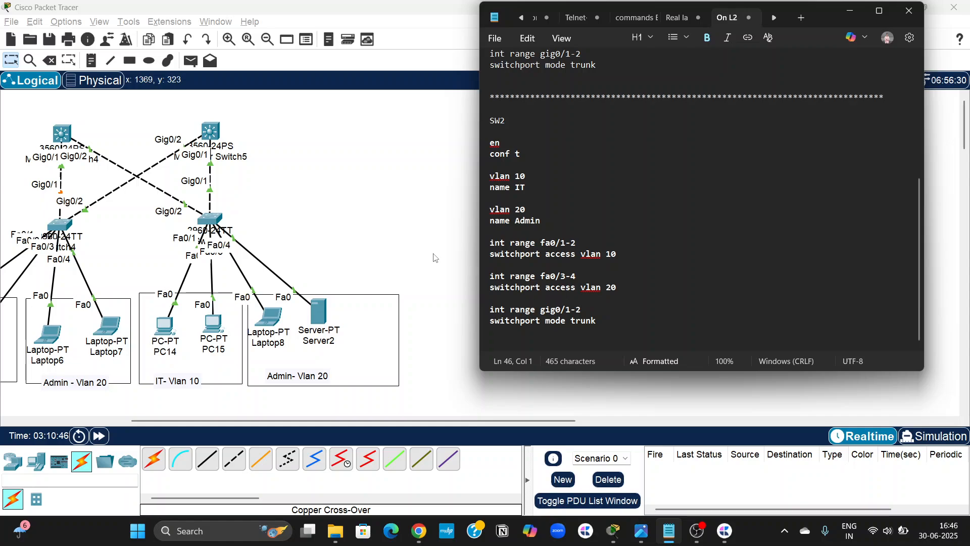
# Copy the full SW1 command block, from "en" through "switchport mode trunk".
pyautogui.hscroll(-2, 435, 258)
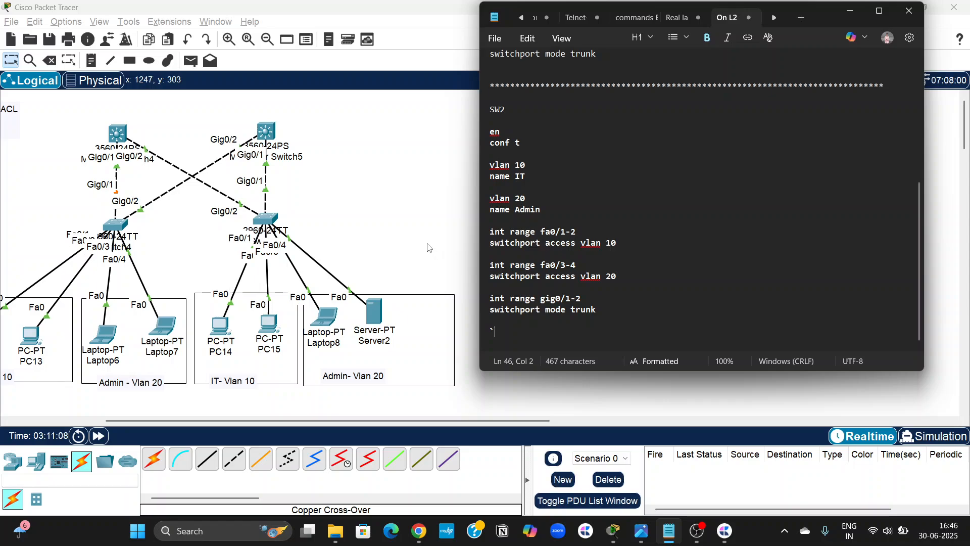
pyautogui.hscroll(-2, 428, 244)
pyautogui.scroll(7, 557, 233)
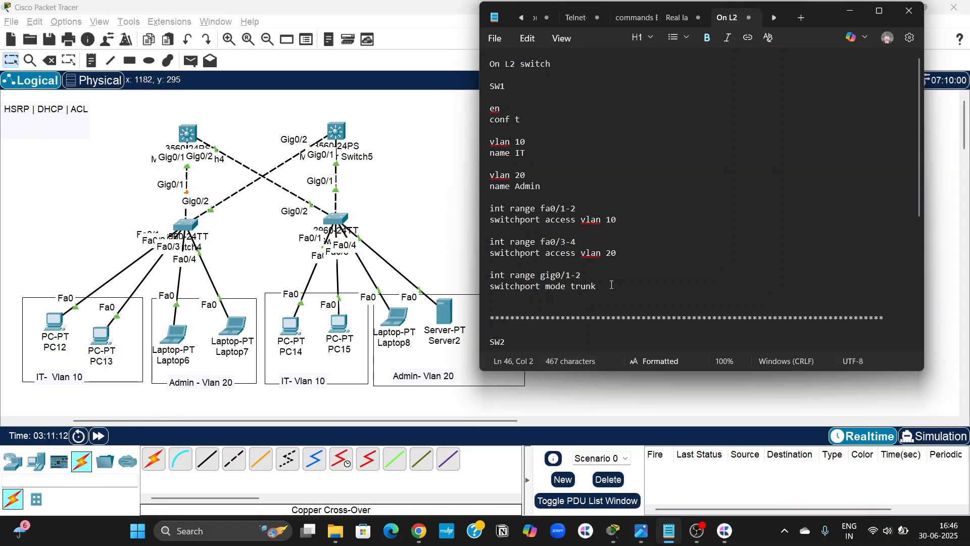
pyautogui.moveTo(611, 286); pyautogui.dragTo(490, 111)
pyautogui.press('super+c')
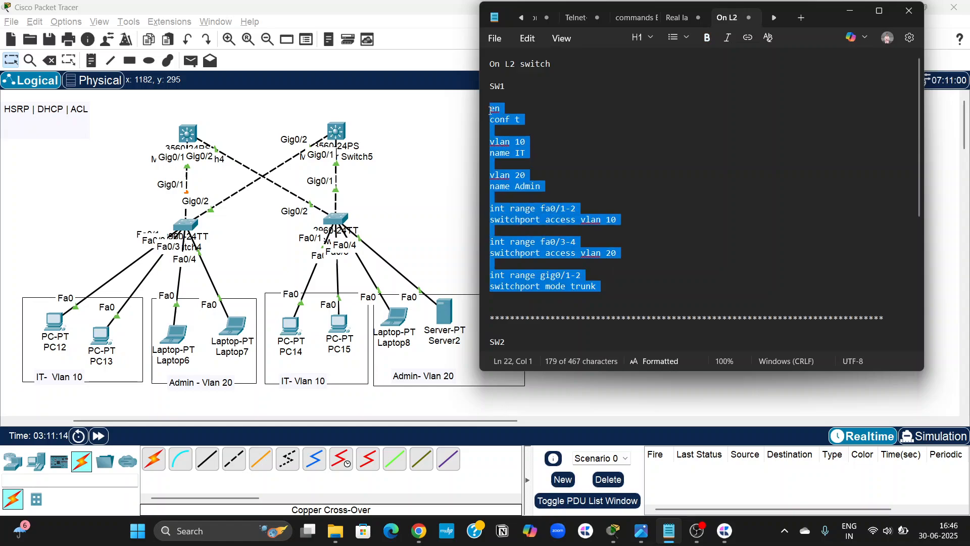
# Switch to Packet Tracer, open Switch4's command line and paste the copied SW1 commands to run them.
pyautogui.click(379, 186)
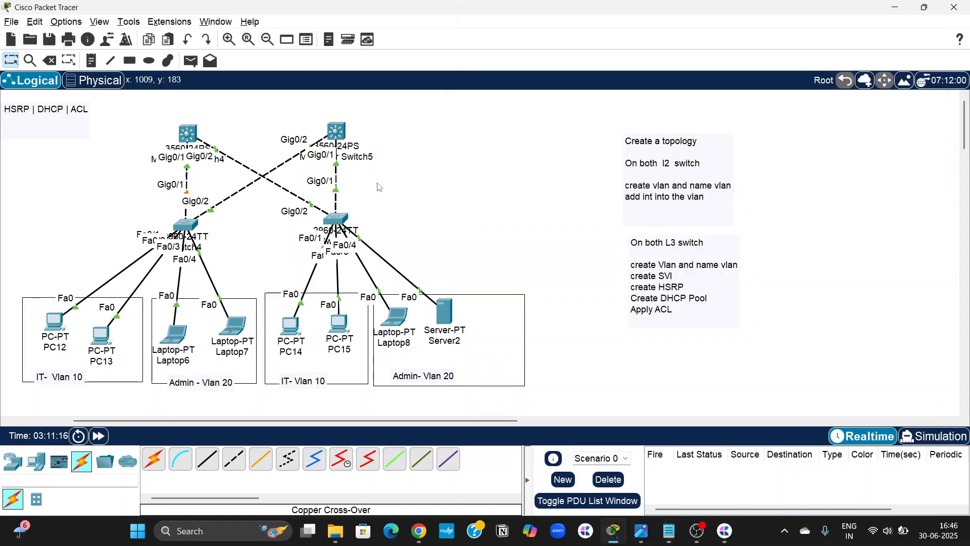
pyautogui.hscroll(-3, 379, 185)
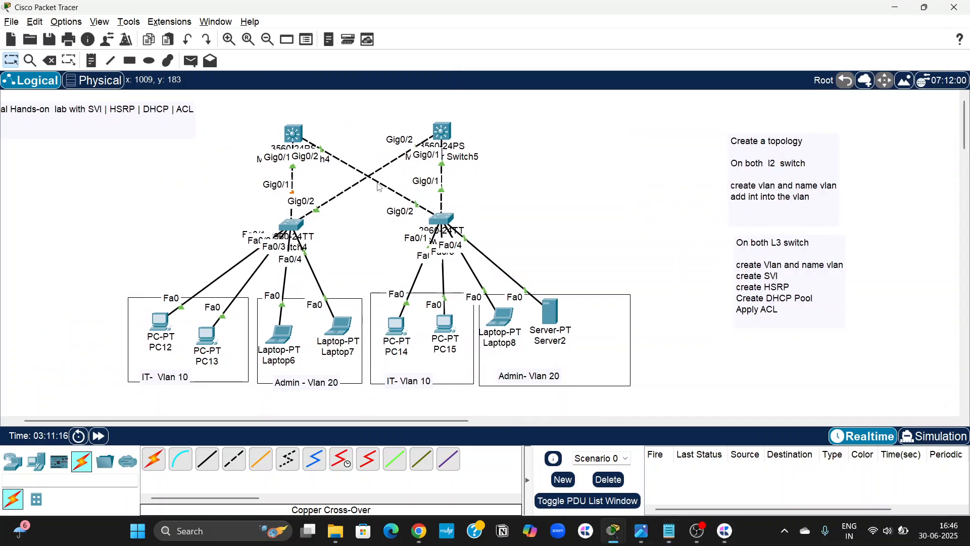
pyautogui.doubleClick(292, 226)
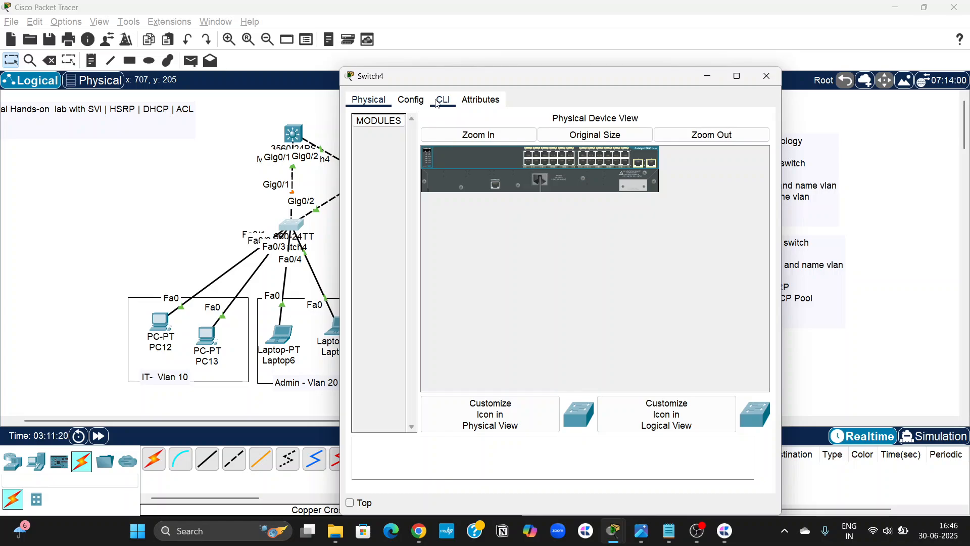
pyautogui.click(438, 103)
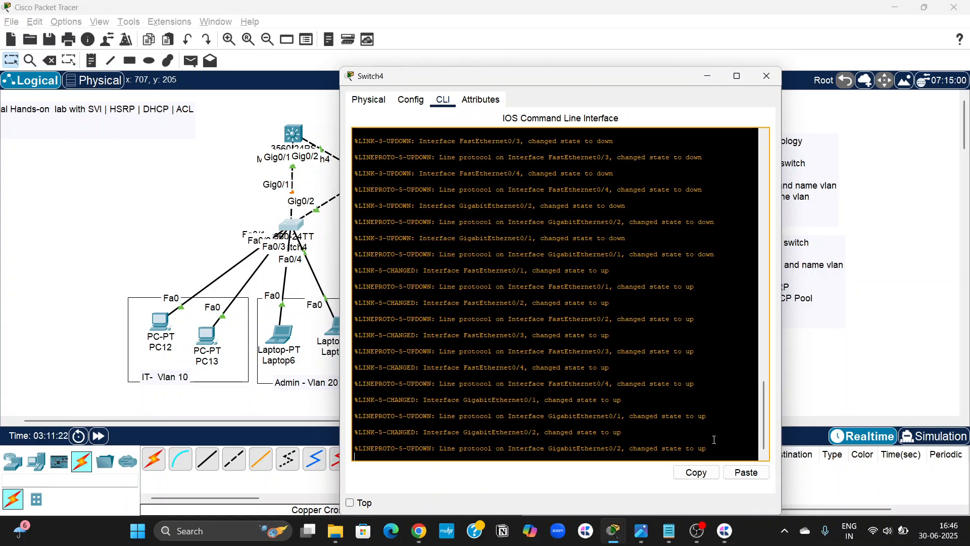
pyautogui.press('Return')
pyautogui.press('Return')
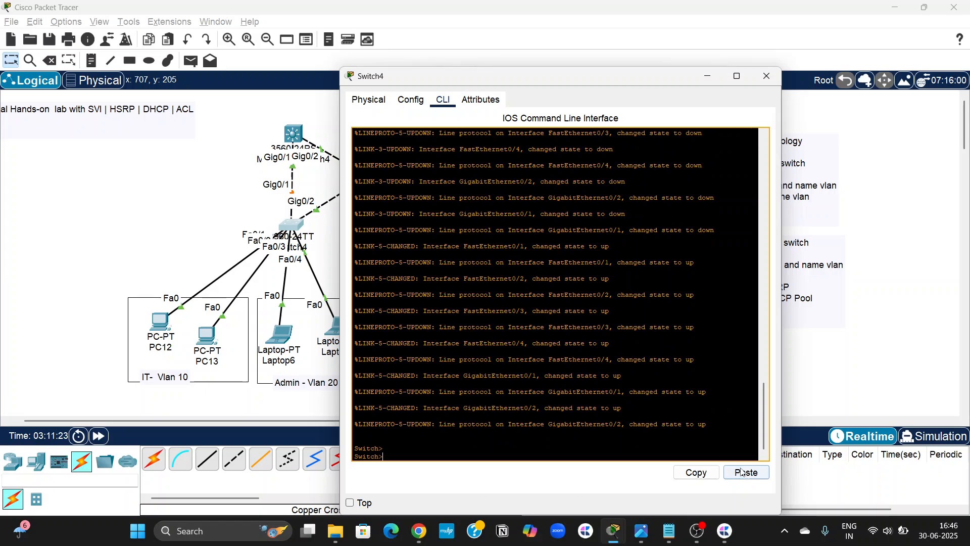
pyautogui.click(746, 473)
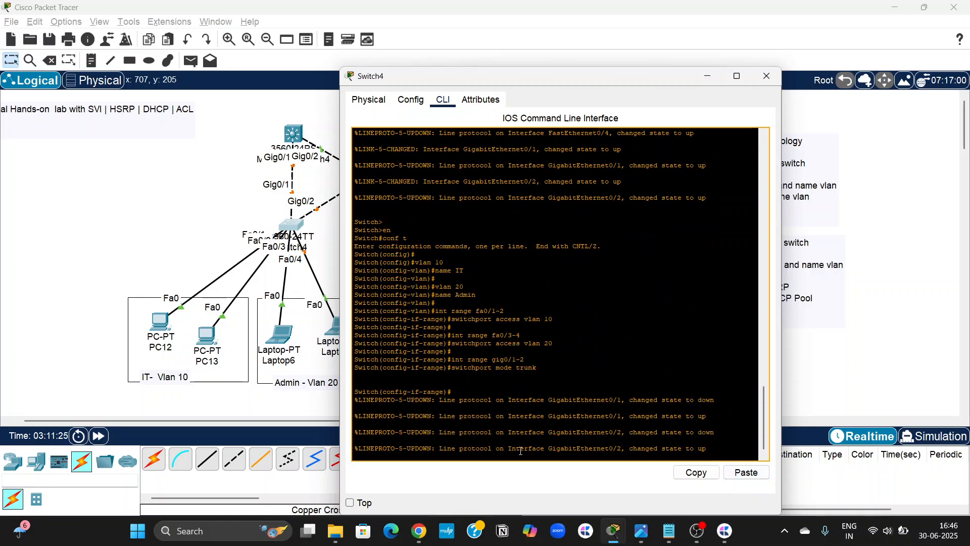
pyautogui.press('Return')
pyautogui.press('Return')
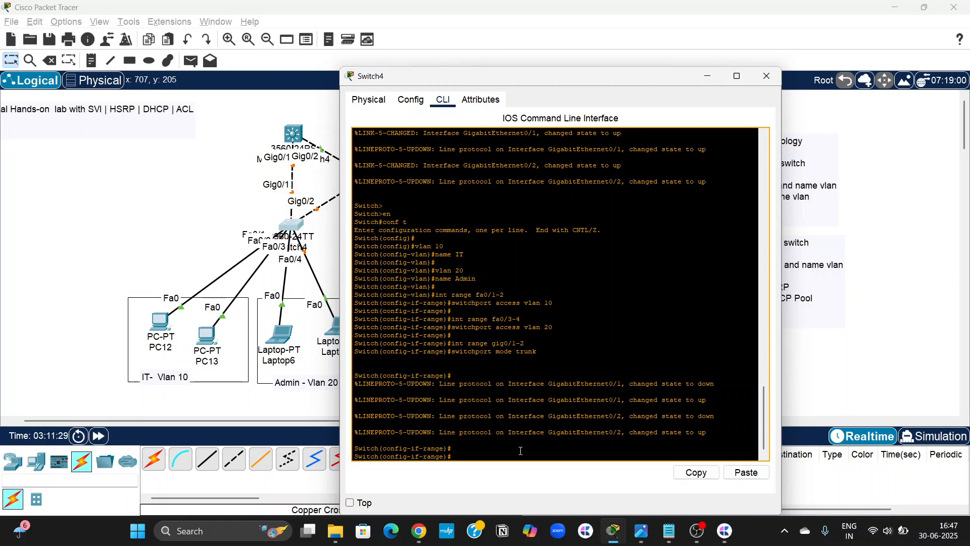
# Run "do sh vlan br" on Switch4 to check its VLANs and port assignments.
pyautogui.write('do ')
pyautogui.write('sh valn br')
pyautogui.write('r')
pyautogui.press('Return')
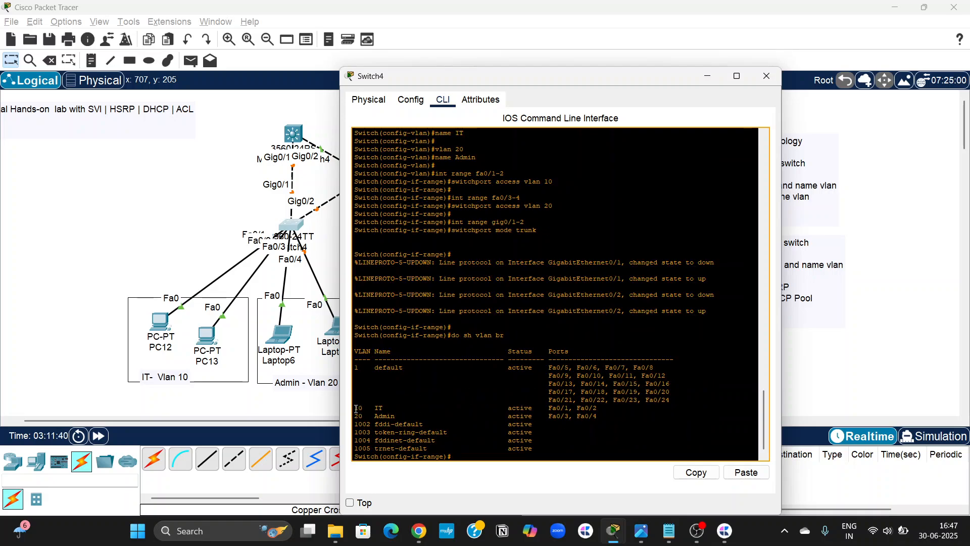
# Highlight the VLAN 10 and 20 rows in Switch4's output and try to list its trunks with "do sh trunk int".
pyautogui.moveTo(357, 408); pyautogui.dragTo(611, 414)
pyautogui.write('do')
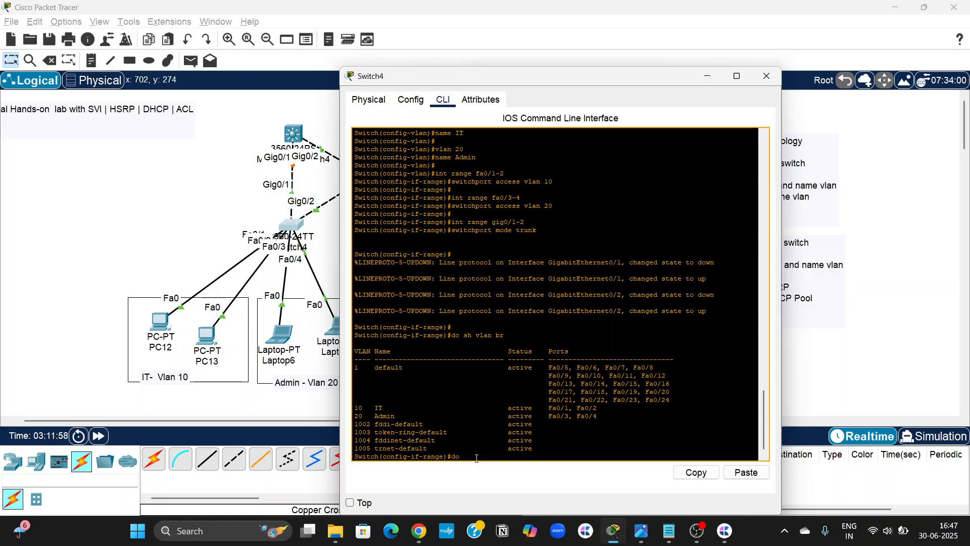
pyautogui.write(' sh tr')
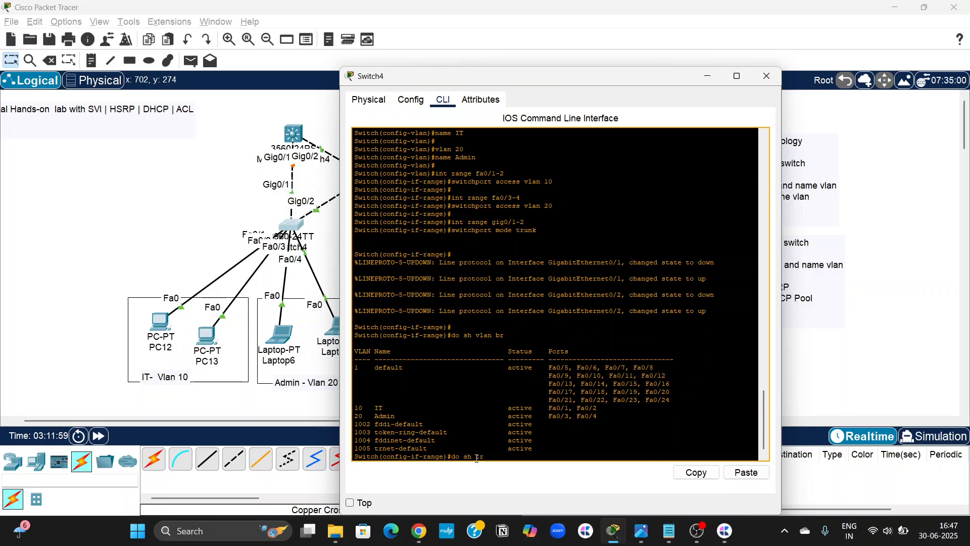
pyautogui.write('unk int')
pyautogui.press('Return')
pyautogui.write('do sh trunk int')
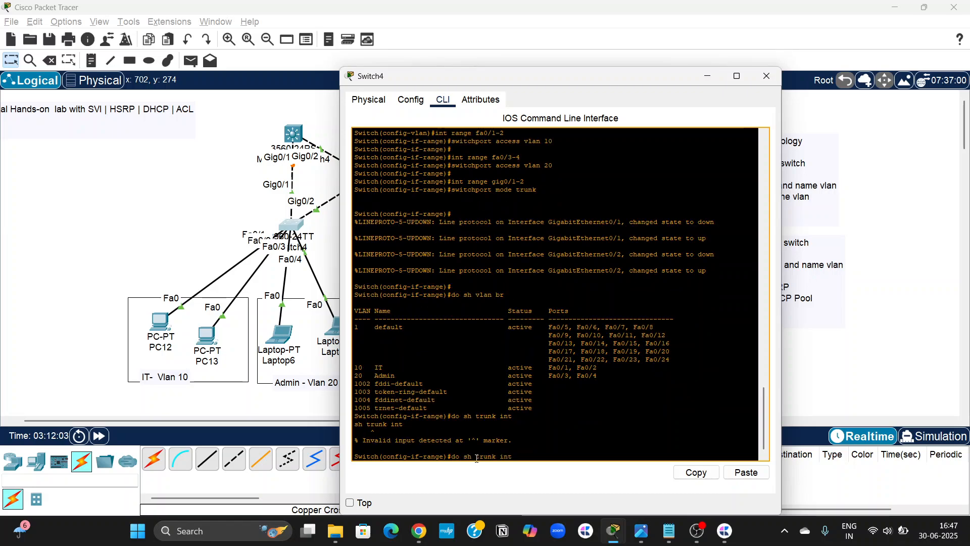
# Run "do sh int trunk" on Switch4 and examine the trunk rows for Gig0/1 and Gig0/2.
pyautogui.press('BackSpace')
pyautogui.press('BackSpace')
pyautogui.press('BackSpace')
pyautogui.press('BackSpace')
pyautogui.write('int trun')
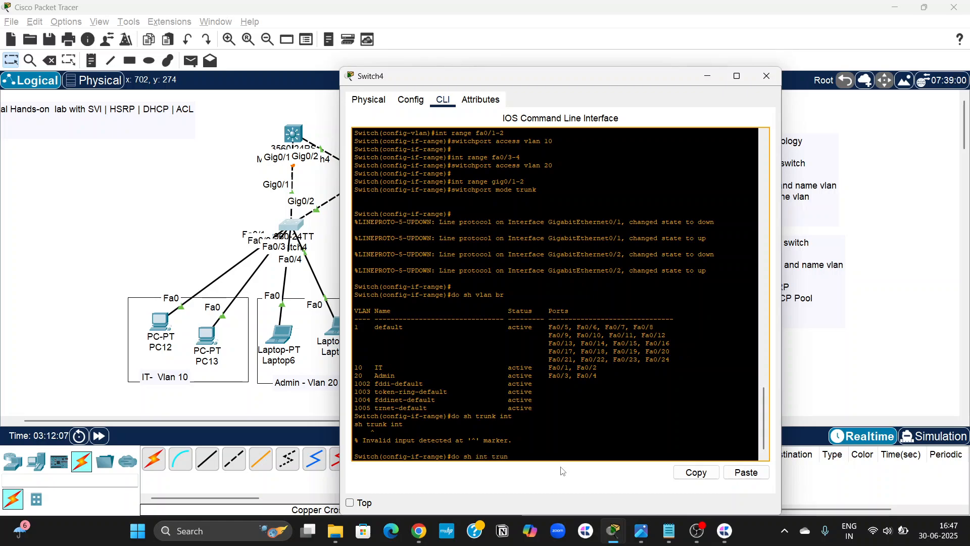
pyautogui.write('k')
pyautogui.press('Return')
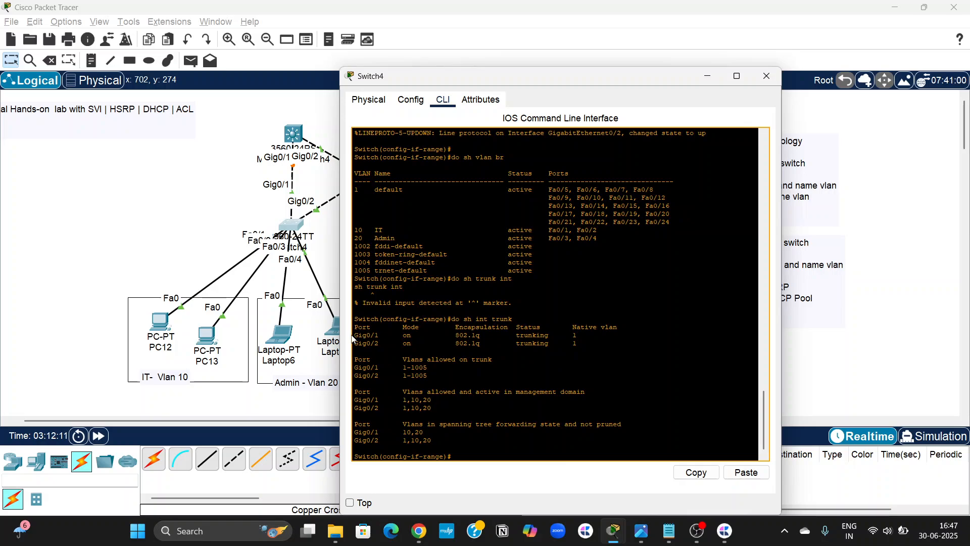
pyautogui.moveTo(357, 337); pyautogui.dragTo(589, 344)
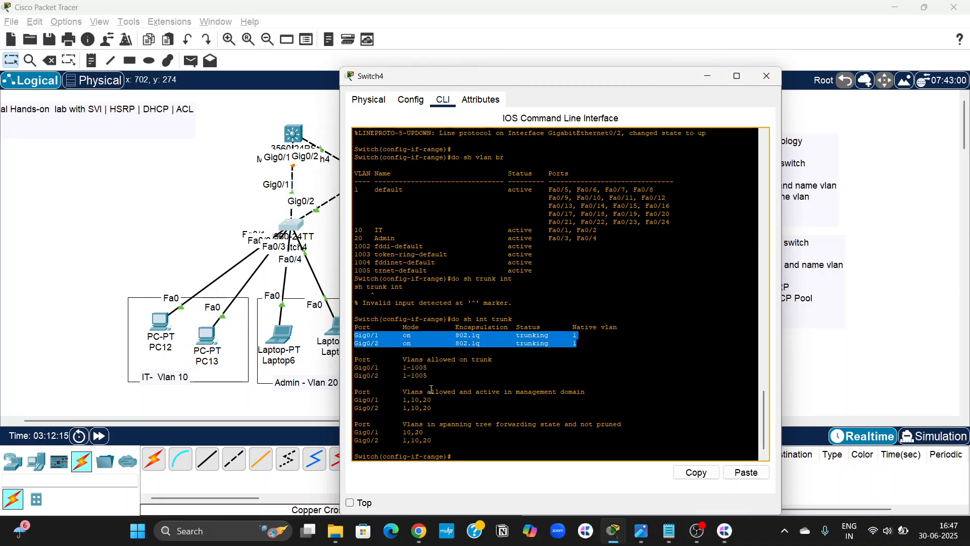
# Open Switch5's command line, paste the copied VLAN and trunk commands to run them, and put the window away.
pyautogui.click(261, 413)
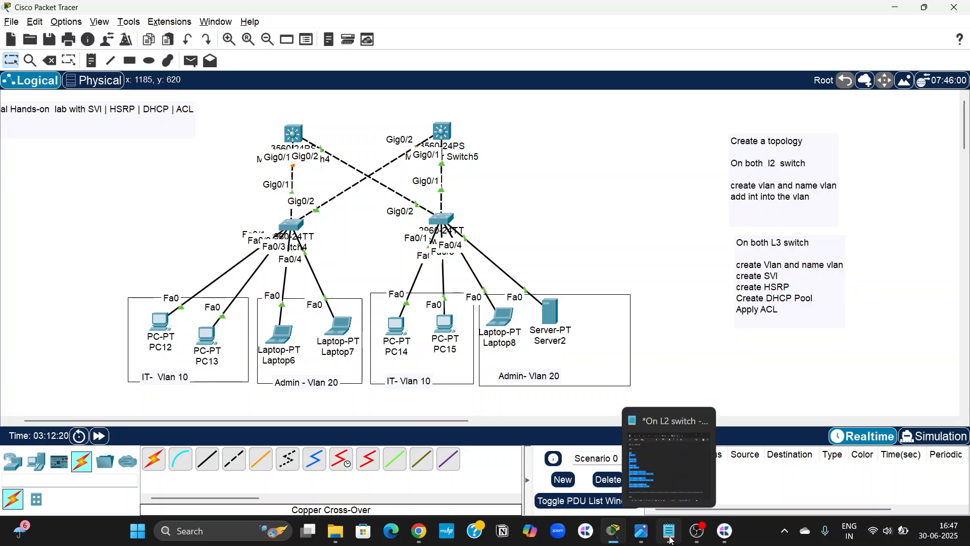
pyautogui.click(671, 538)
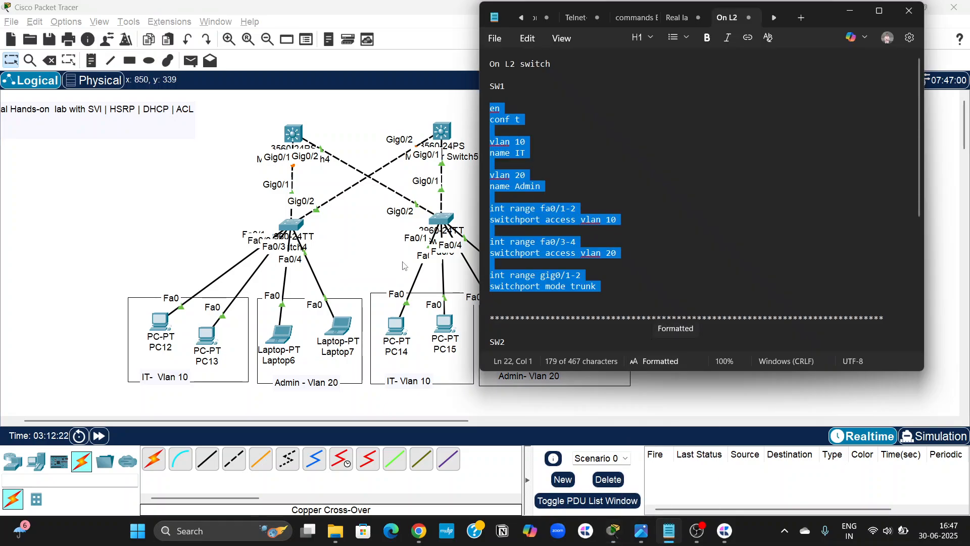
pyautogui.click(447, 220)
pyautogui.click(447, 221)
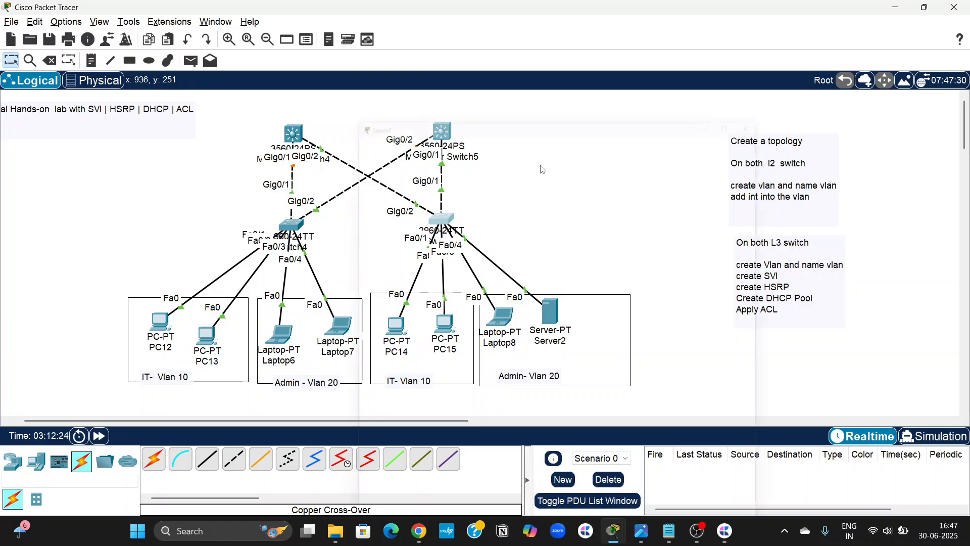
pyautogui.click(443, 100)
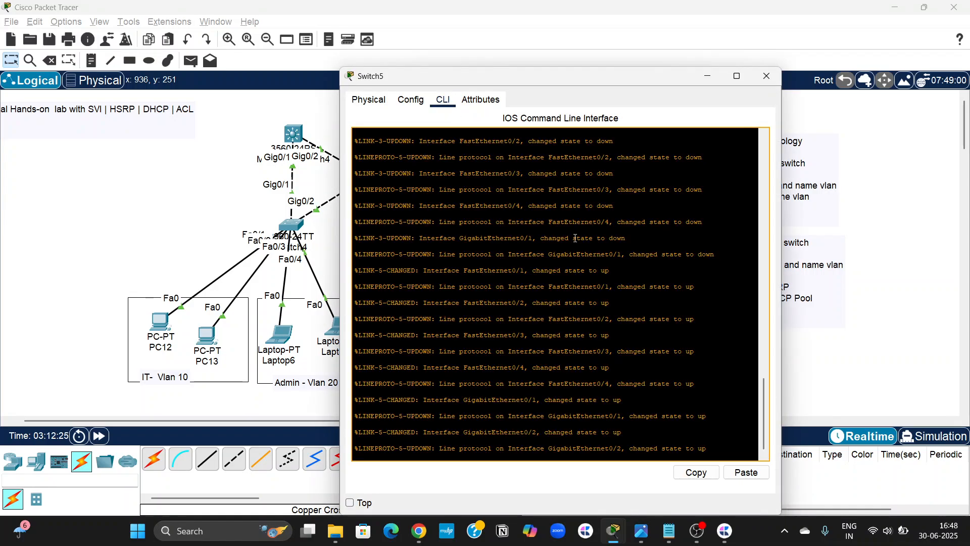
pyautogui.press('Return')
pyautogui.press('Return')
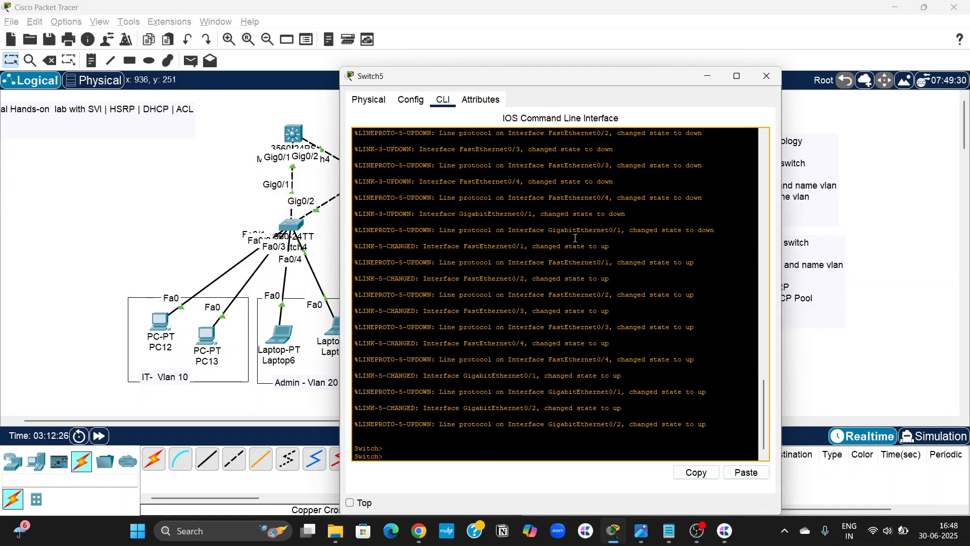
pyautogui.click(746, 472)
pyautogui.press('Return')
pyautogui.press('Return')
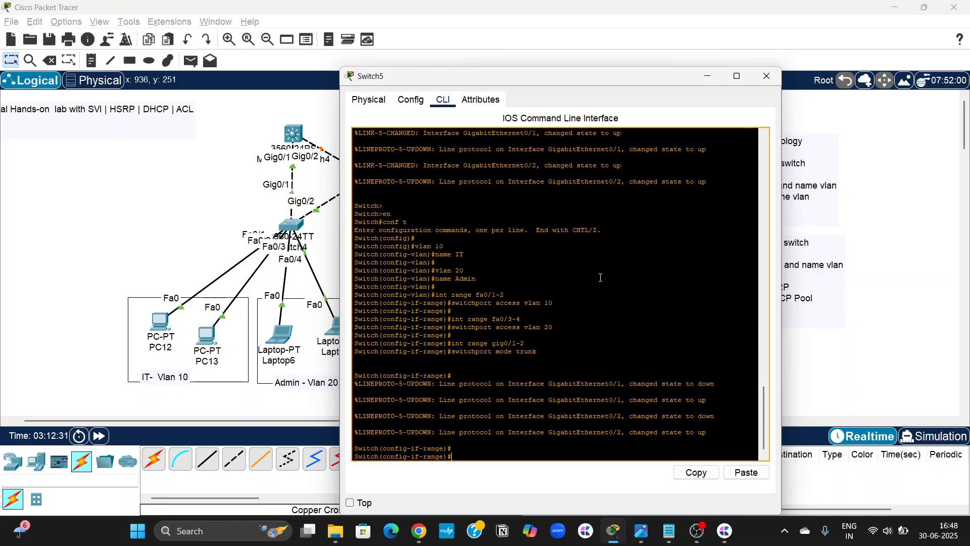
pyautogui.click(709, 77)
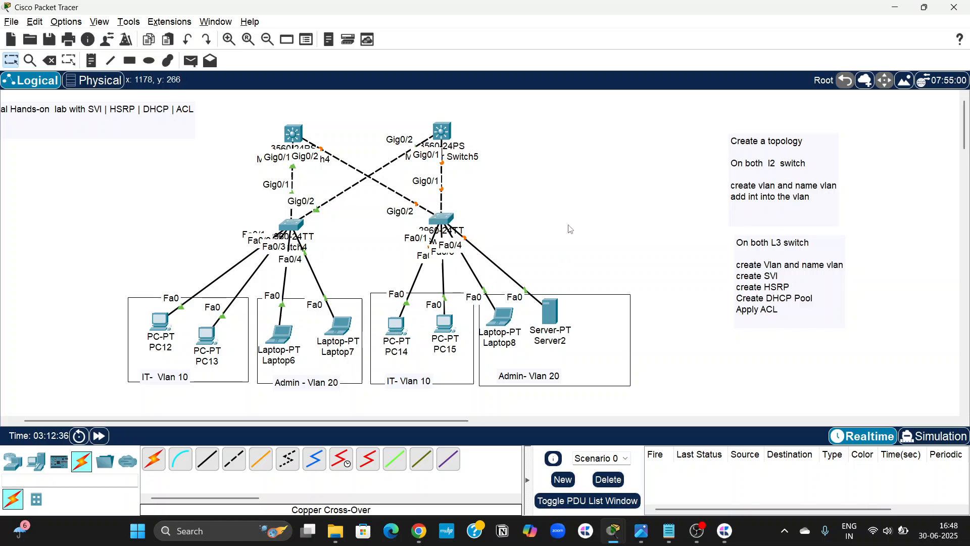
# Switch to Notepad and replace the stray backtick below the SW2 commands with a separator row of asterisks.
pyautogui.hscroll(-2, 593, 231)
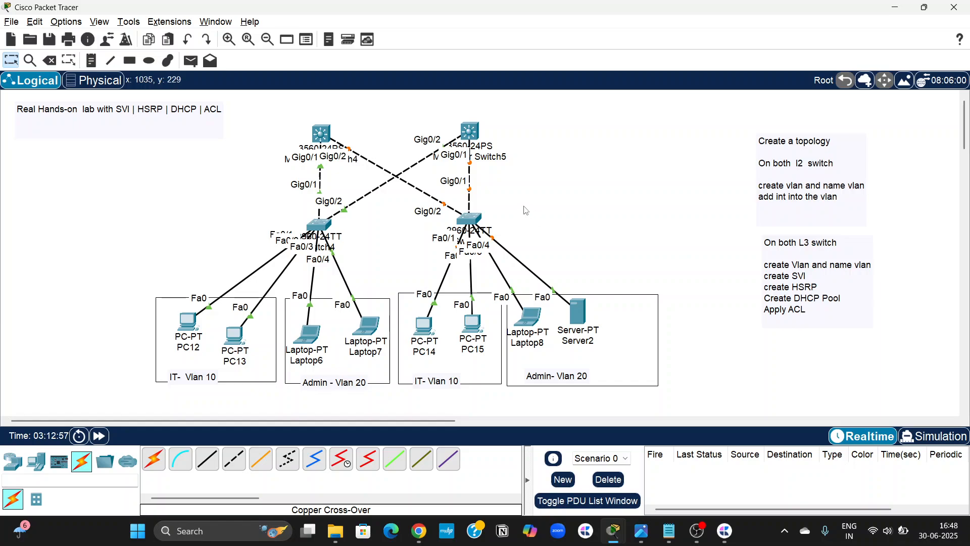
pyautogui.click(670, 530)
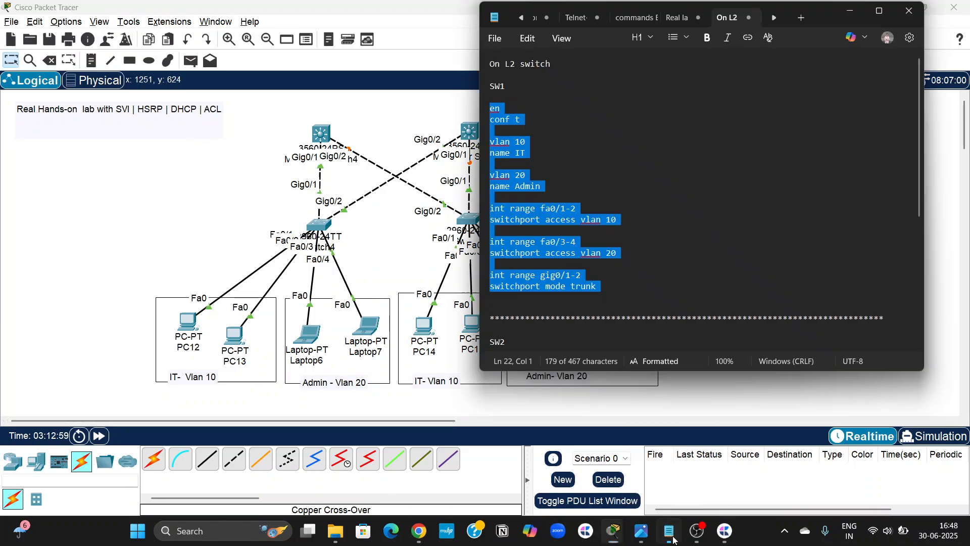
pyautogui.scroll(-7, 576, 330)
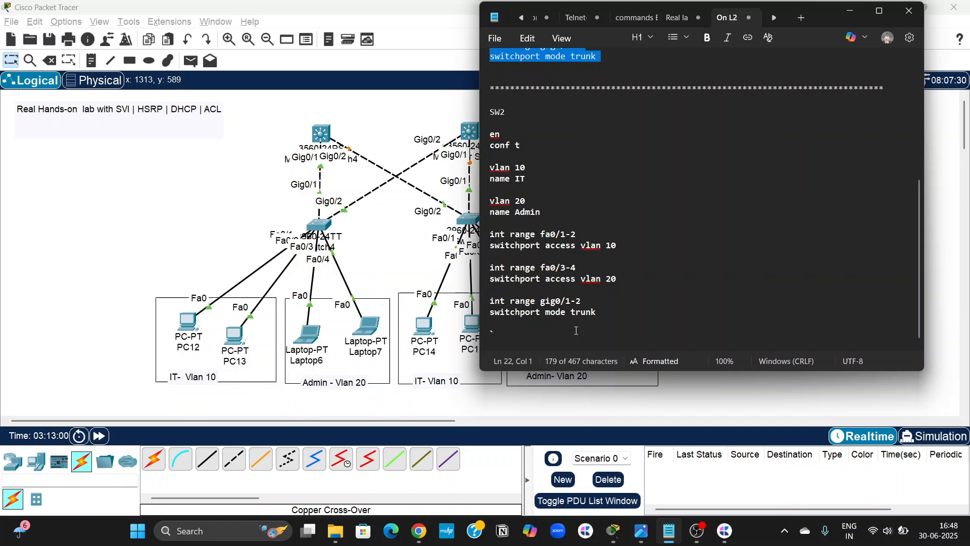
pyautogui.click(546, 333)
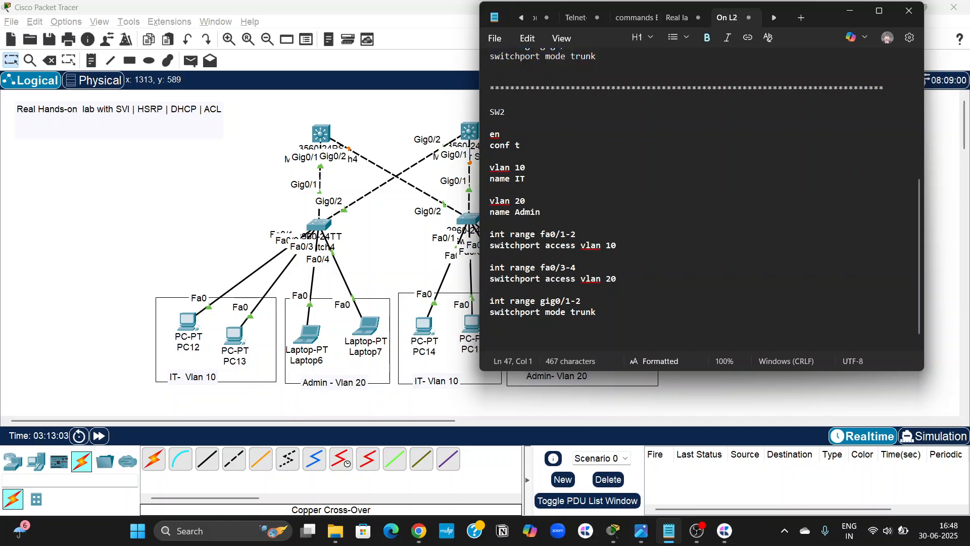
pyautogui.write('******************************************')
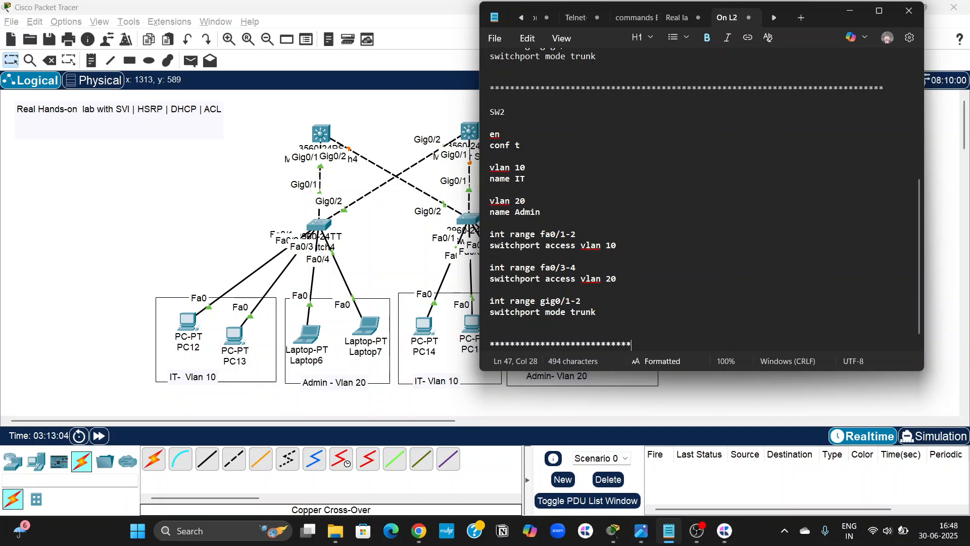
pyautogui.write('***********************************')
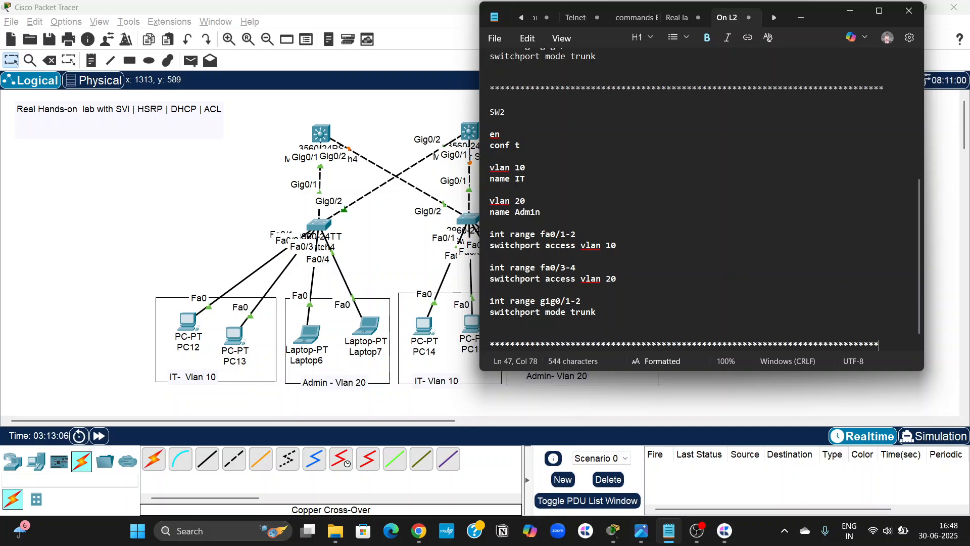
# Add the heading "ON L3 switch" below the new separator, followed by a blank line.
pyautogui.press('Return')
pyautogui.press('Return')
pyautogui.write('ON ')
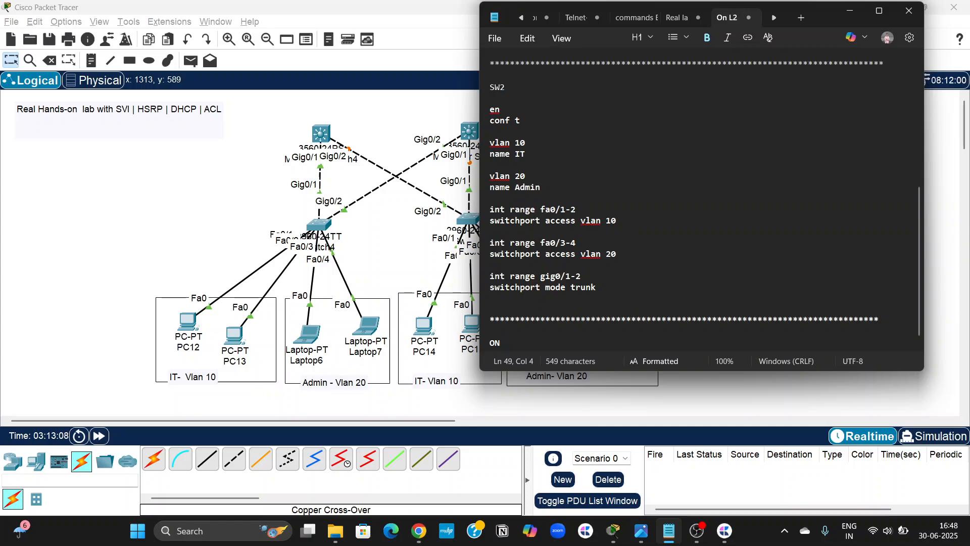
pyautogui.write('L3 switch')
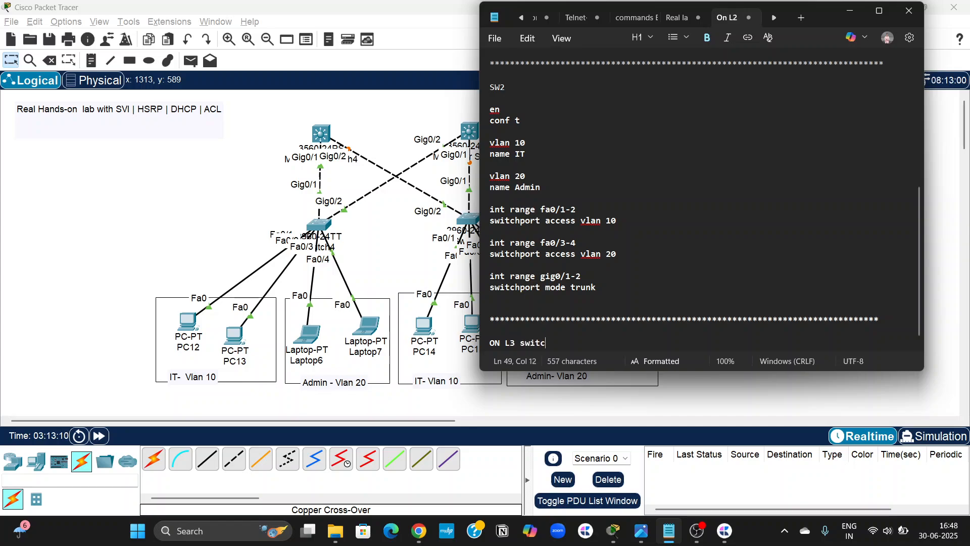
pyautogui.press('Return')
pyautogui.press('Return')
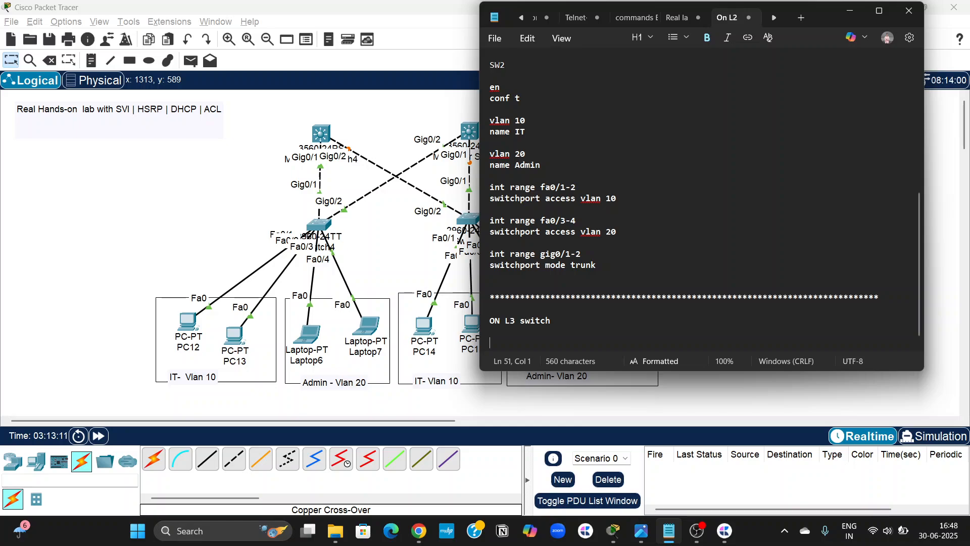
# Add the subheading "Core Sw1" and begin its commands with "en" and "conf t", followed by a blank line.
pyautogui.write('S')
pyautogui.press('BackSpace')
pyautogui.write('Core Sw1')
pyautogui.press('Return')
pyautogui.press('Return')
pyautogui.write('en')
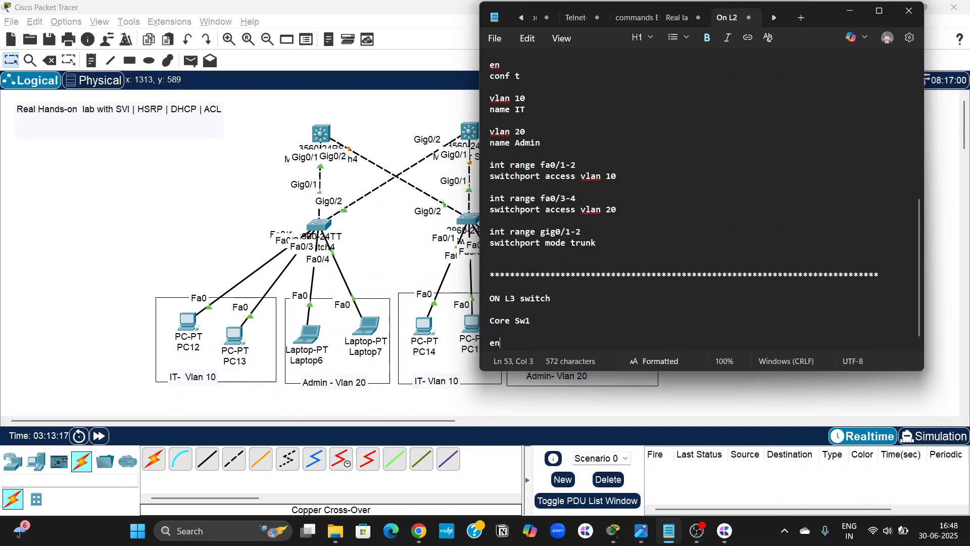
pyautogui.press('Return')
pyautogui.write('conf t')
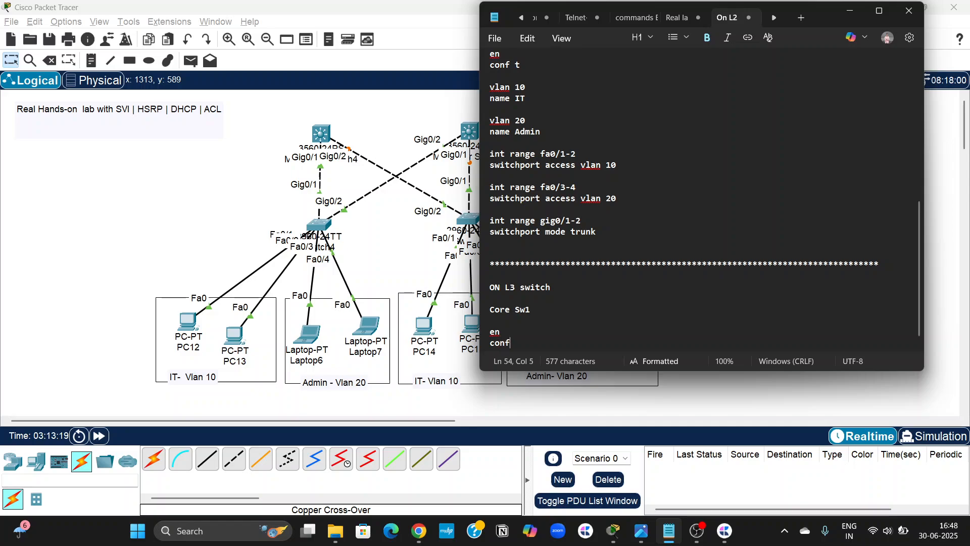
pyautogui.press('Return')
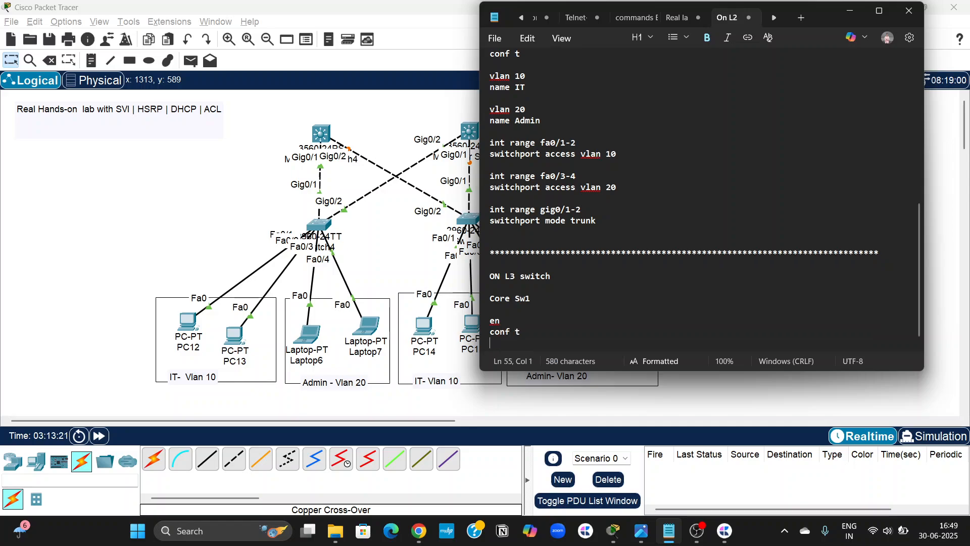
pyautogui.press('Return')
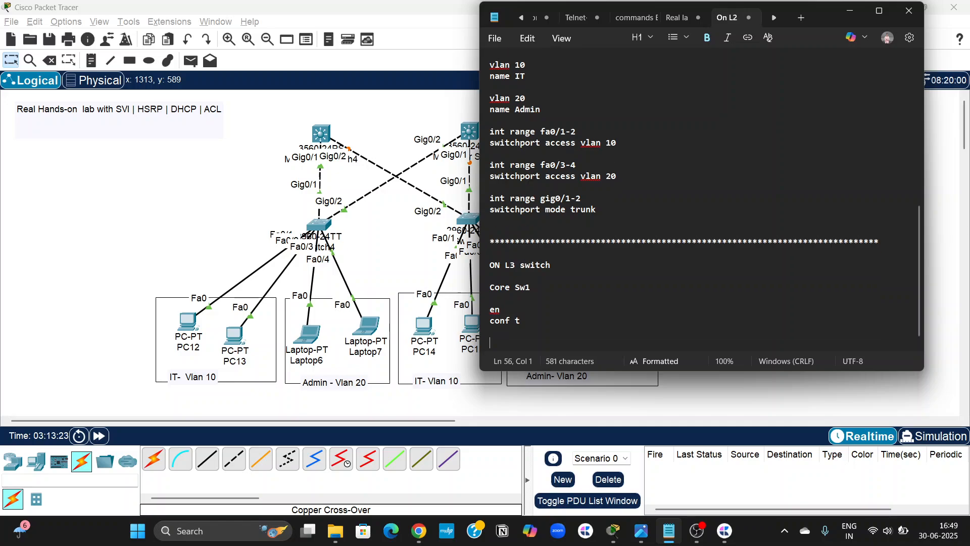
# Write the Core Sw1 commands "vlan 10" and "name IT", followed by a blank line.
pyautogui.write('vlan 10')
pyautogui.press('Return')
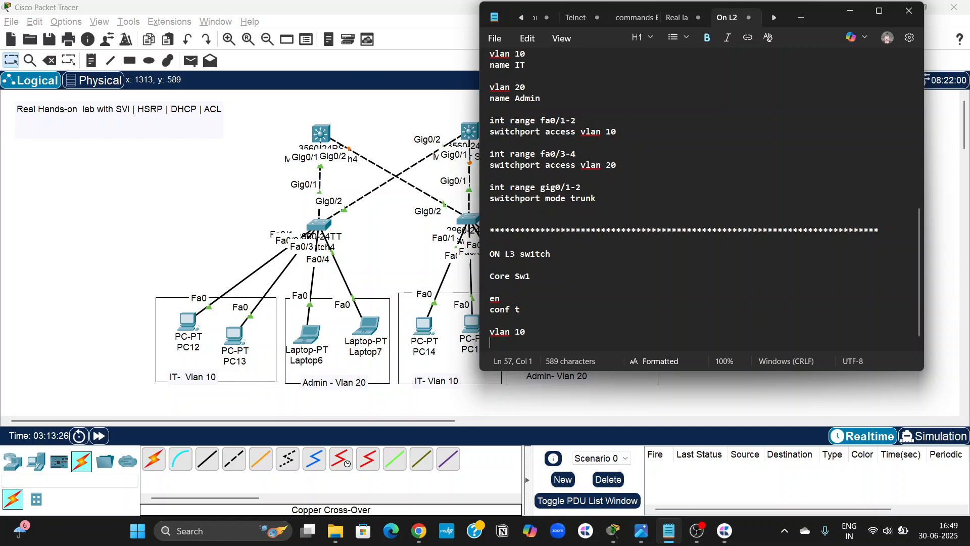
pyautogui.write('name IT')
pyautogui.press('Return')
pyautogui.press('Return')
# Write the Core Sw1 commands "vlan 20" and "name Admin", followed by a blank line.
pyautogui.write('v')
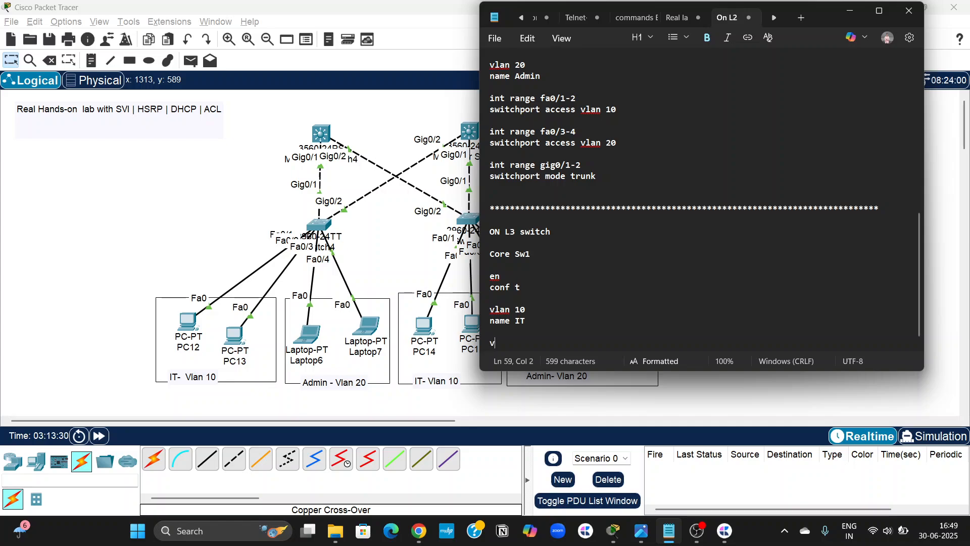
pyautogui.write('lan 20')
pyautogui.press('Return')
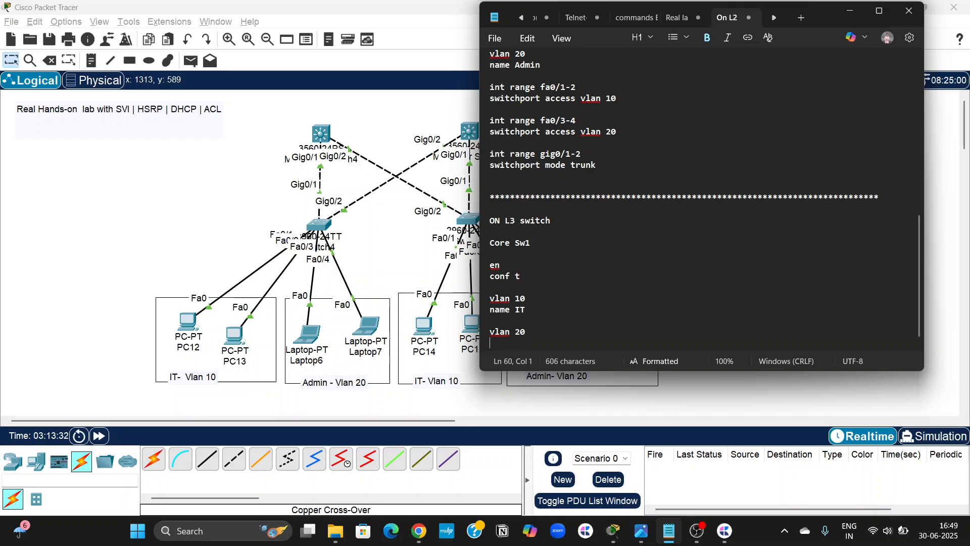
pyautogui.write('name Admin')
pyautogui.press('Return')
pyautogui.press('Return')
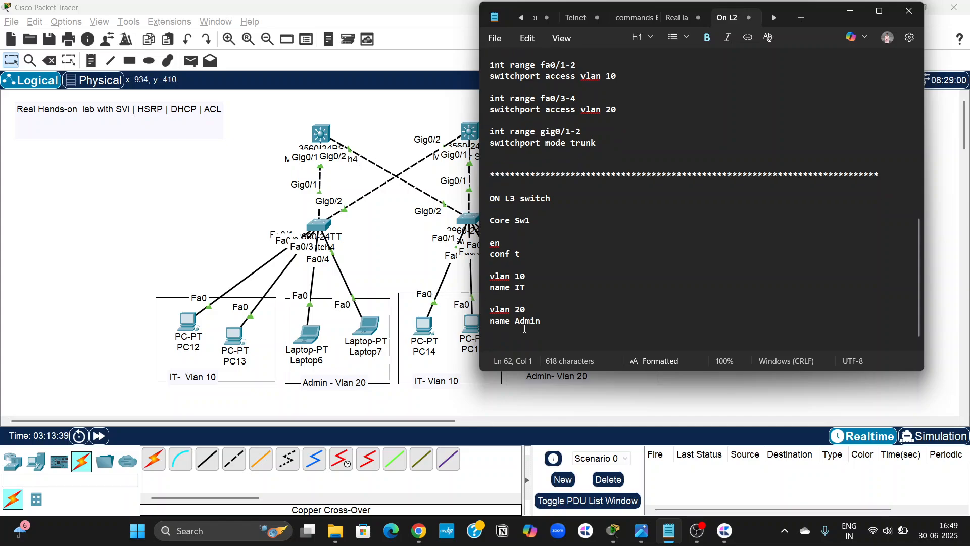
# Add the Core Sw1 command "int range gig0/1-2" below the VLAN 20 commands.
pyautogui.scroll(-1, 371, 222)
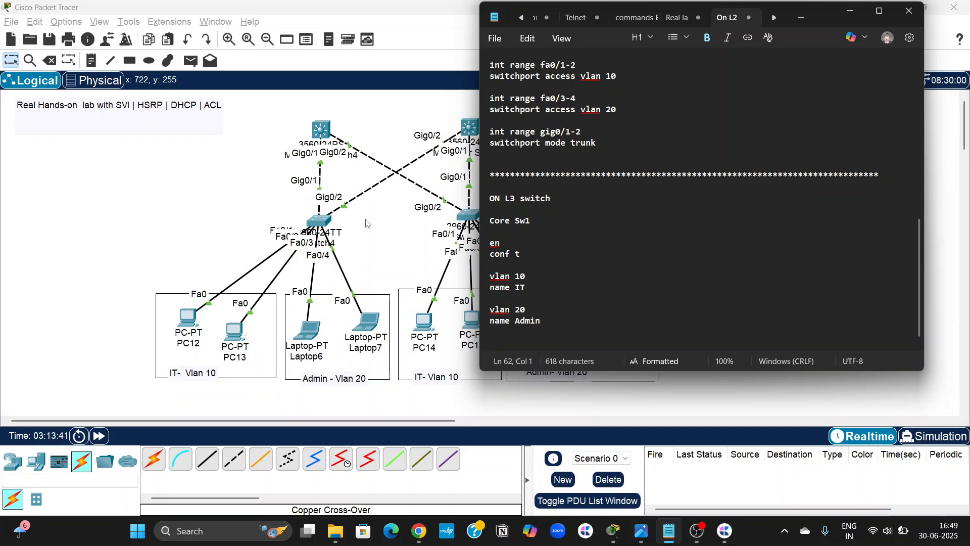
pyautogui.scroll(1, 377, 216)
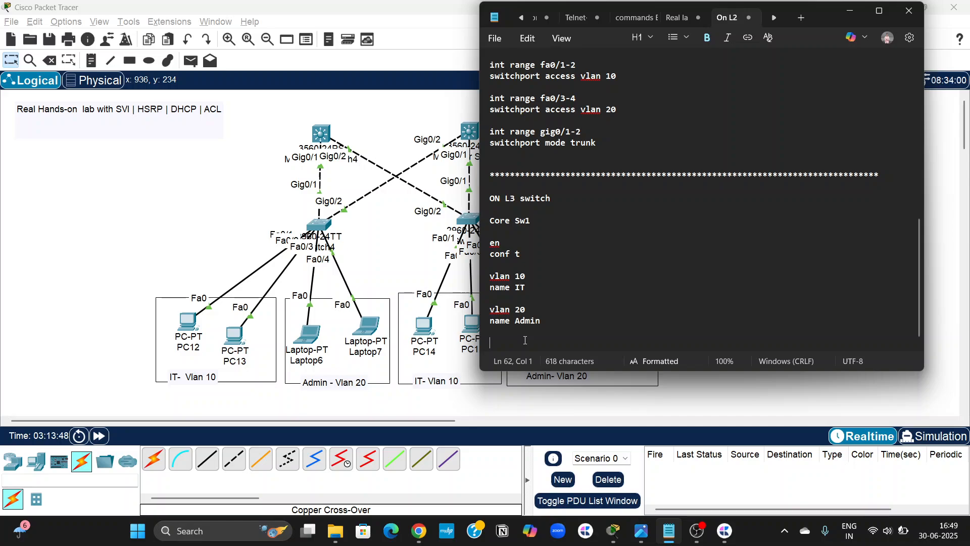
pyautogui.write('int range gig0')
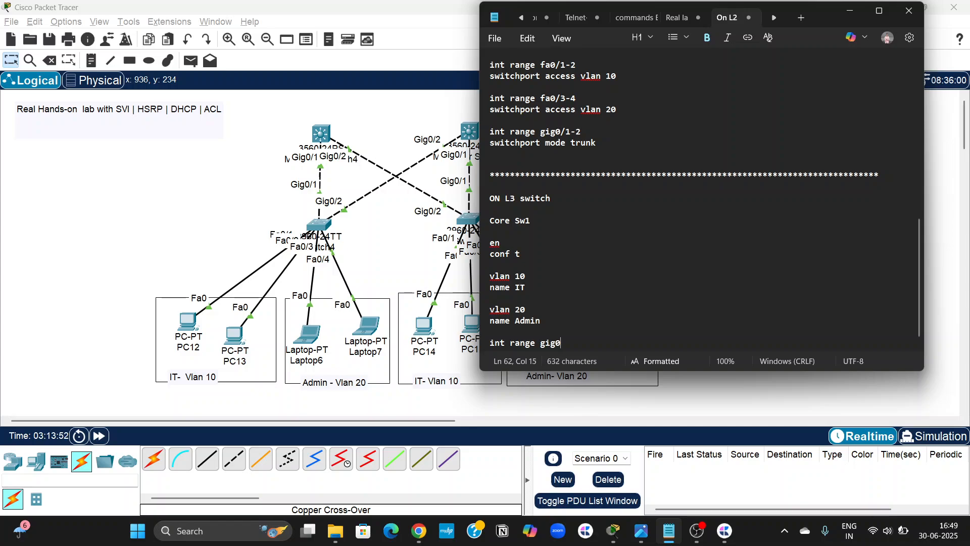
pyautogui.write('/1-2')
pyautogui.press('Return')
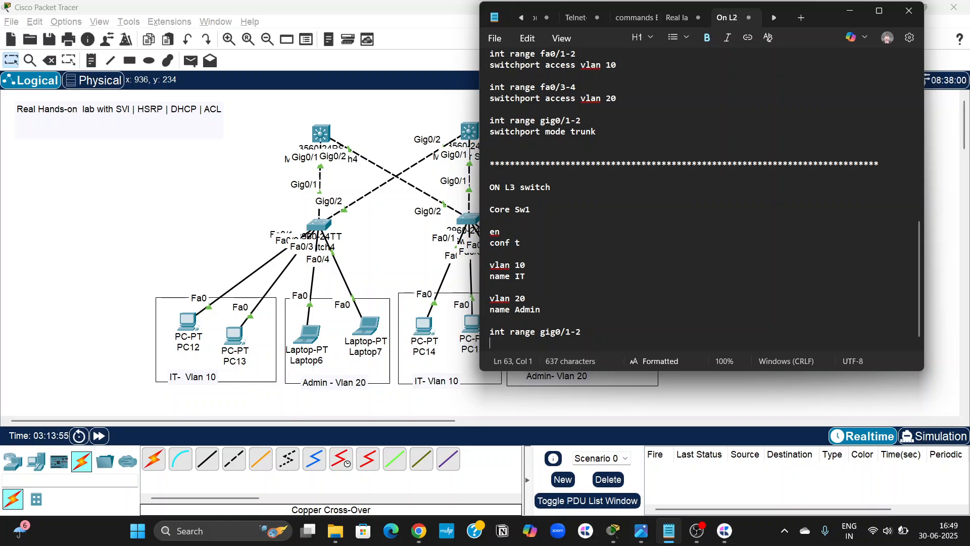
# Write "switchport trunk encapsulation dot1q" under the Core Sw1 gigabit interface range.
pyautogui.write('switchport ')
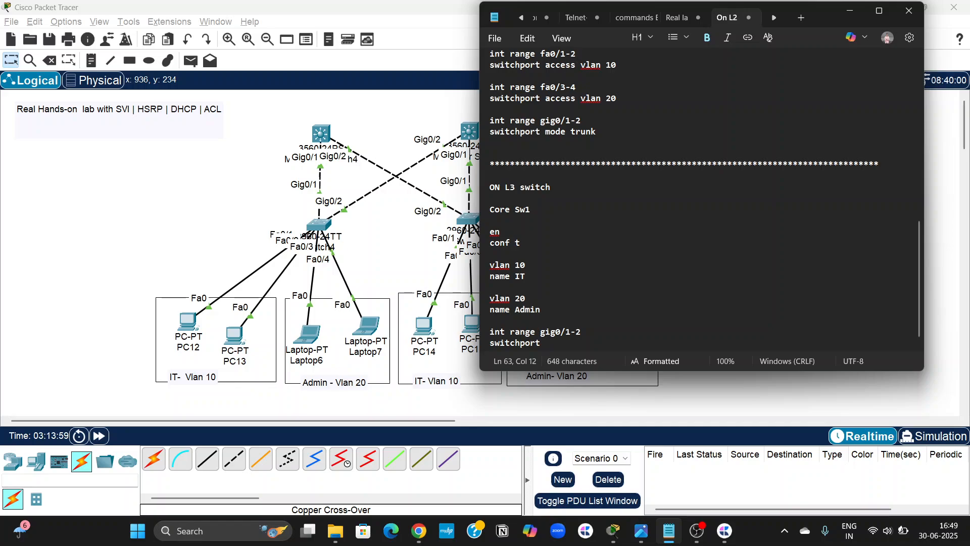
pyautogui.write('trunk en')
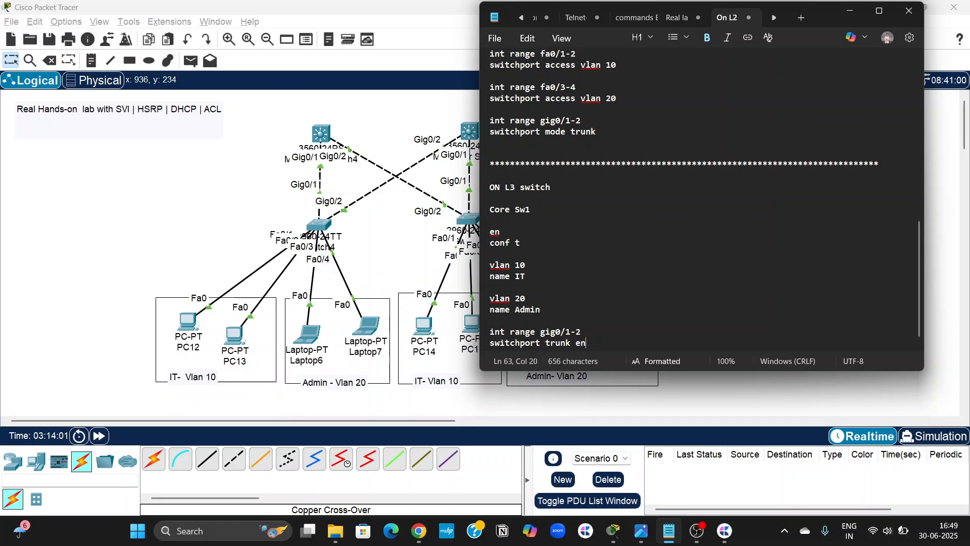
pyautogui.write('capsulation dot1q')
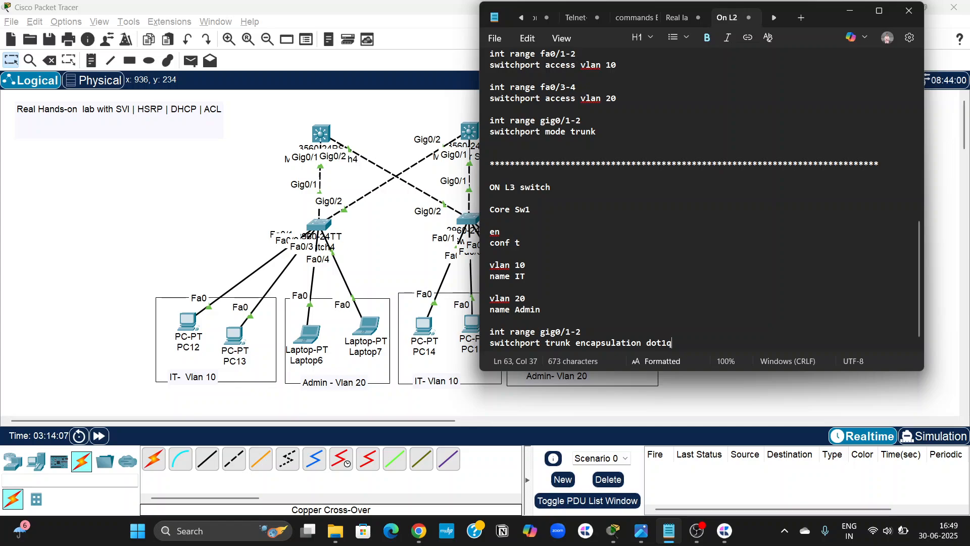
pyautogui.press('Return')
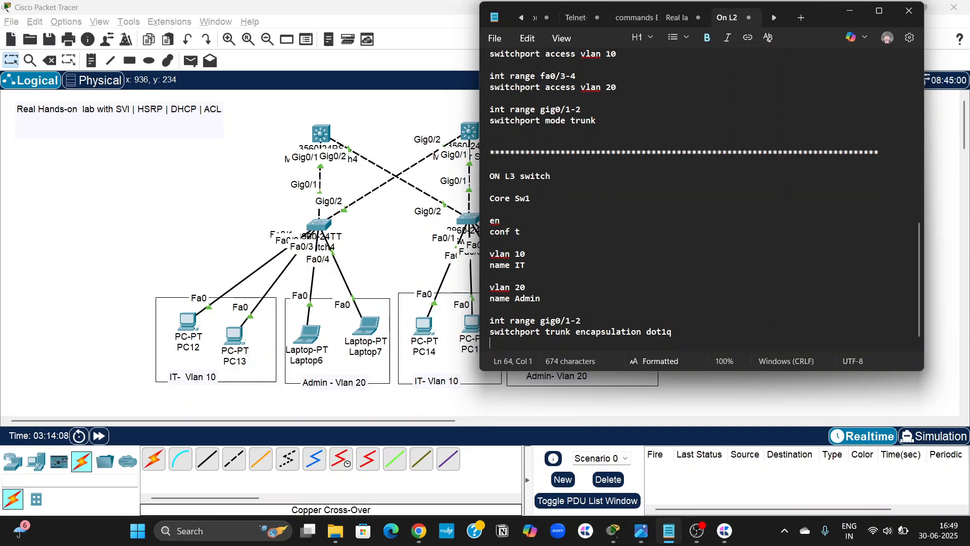
# Finish the Core Sw1 trunk block with "switchport mode trunk", followed by a blank line.
pyautogui.write('switchpor')
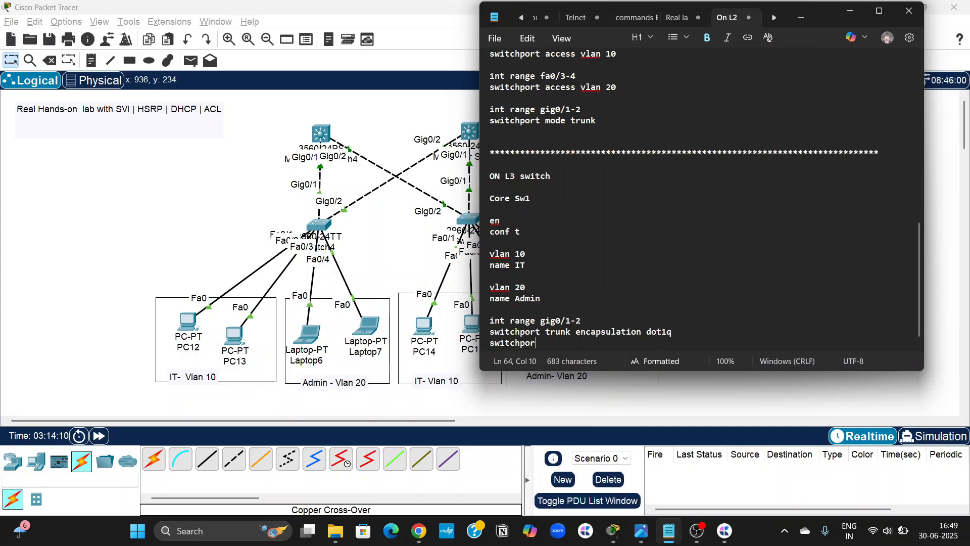
pyautogui.write('t mode trunk')
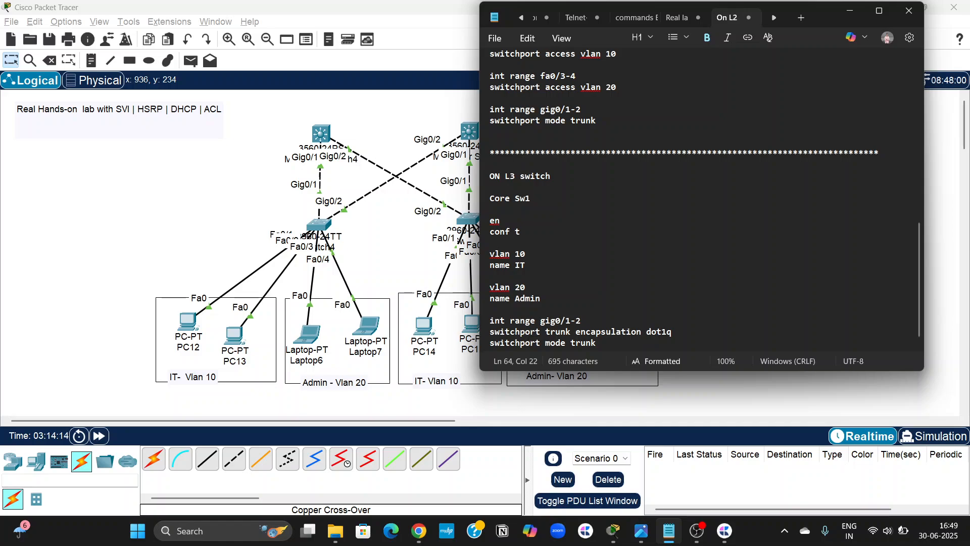
pyautogui.press('Return')
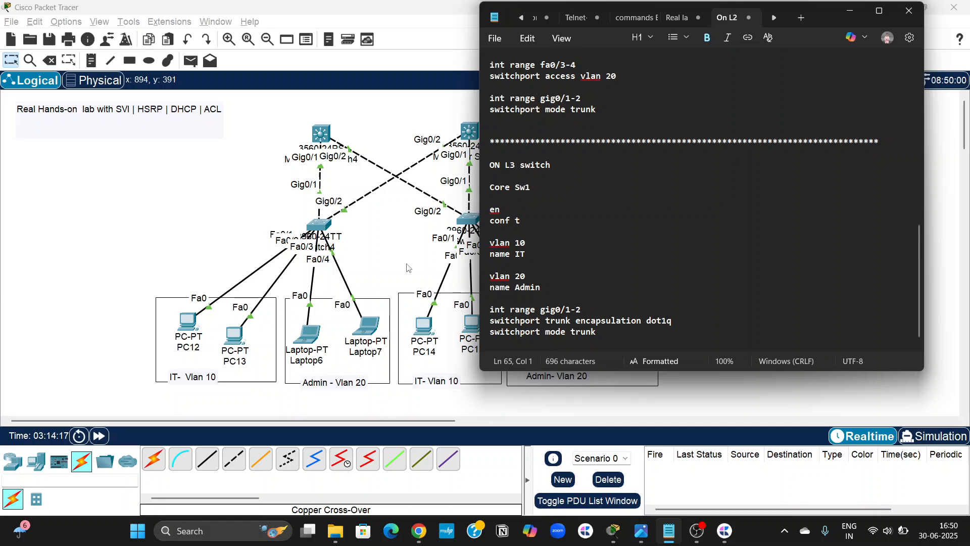
pyautogui.hscroll(2, 392, 256)
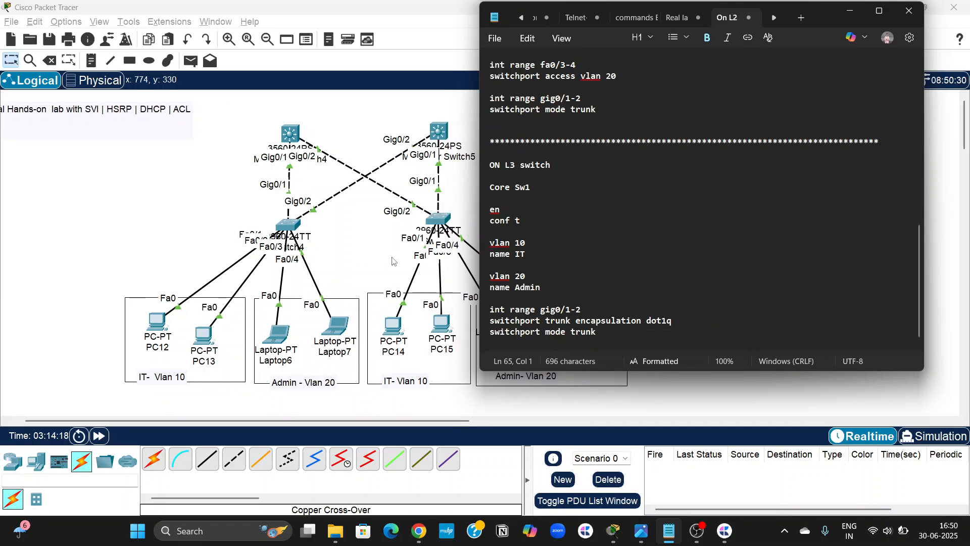
pyautogui.click(614, 328)
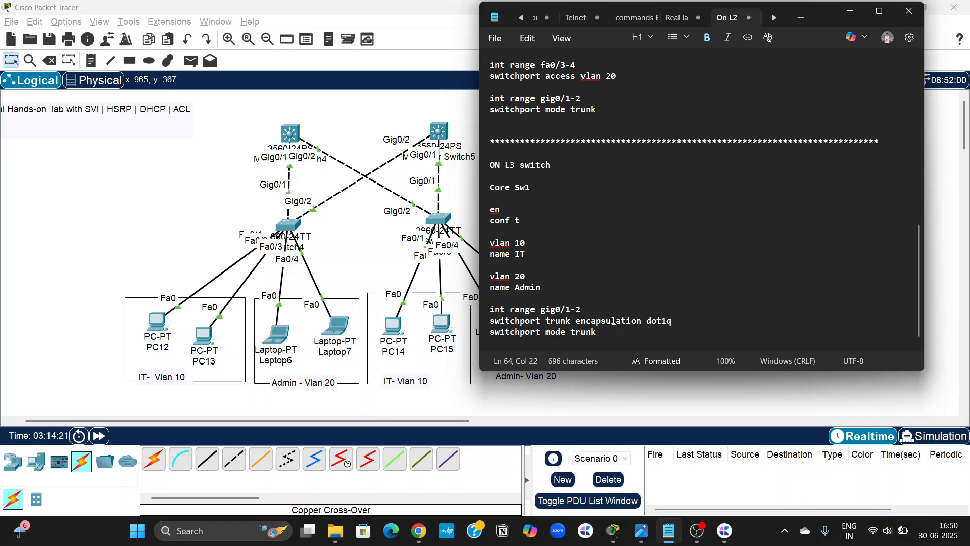
pyautogui.press('Return')
pyautogui.press('Return')
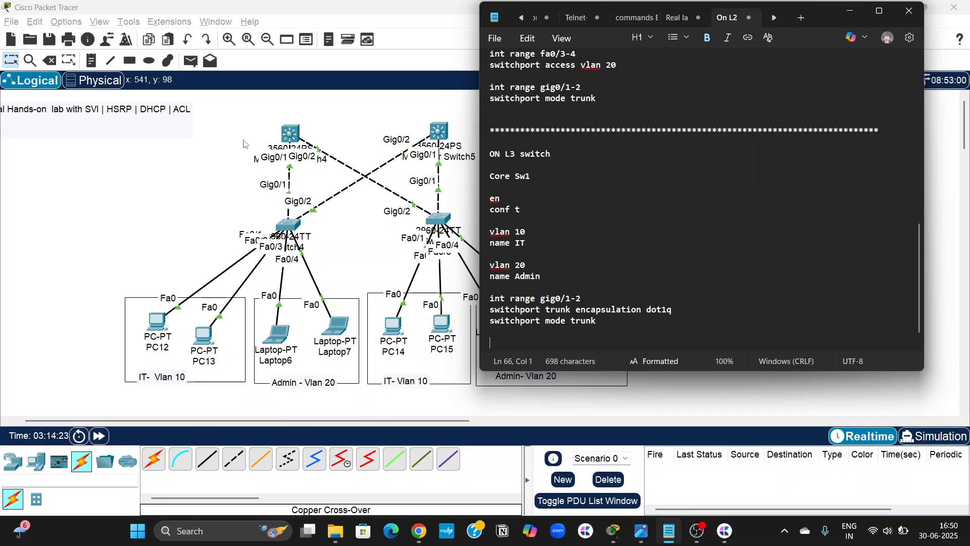
# Switch to Packet Tracer and place a two-line note beside the first multilayer switch reading "192.168.1.1" and "192.168.2.1".
pyautogui.hscroll(-2, 197, 145)
pyautogui.hscroll(3, 222, 162)
pyautogui.hscroll(-3, 238, 172)
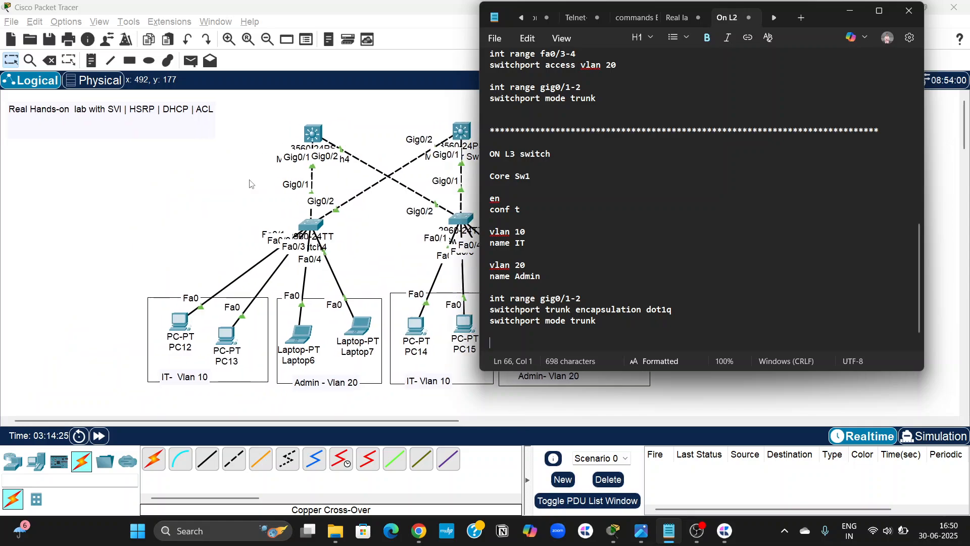
pyautogui.click(252, 183)
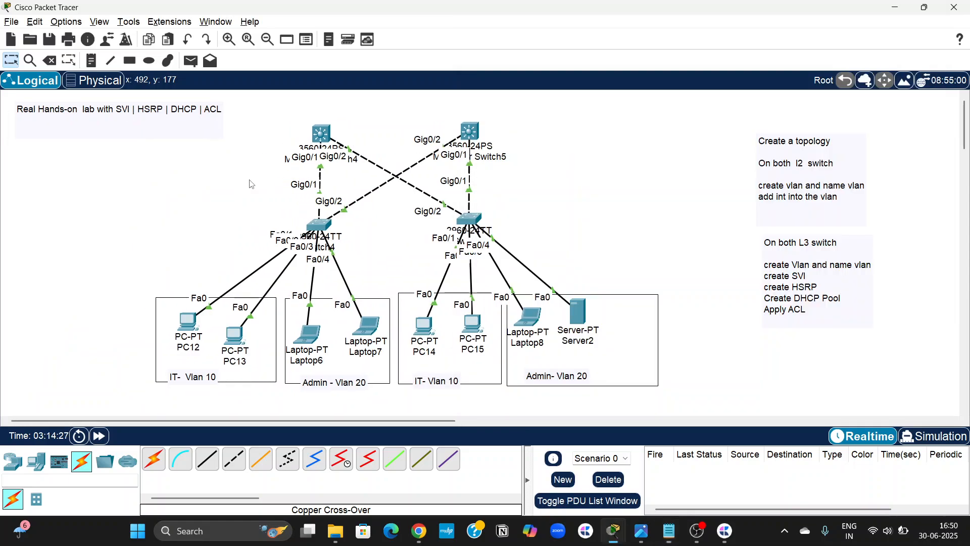
pyautogui.click(95, 65)
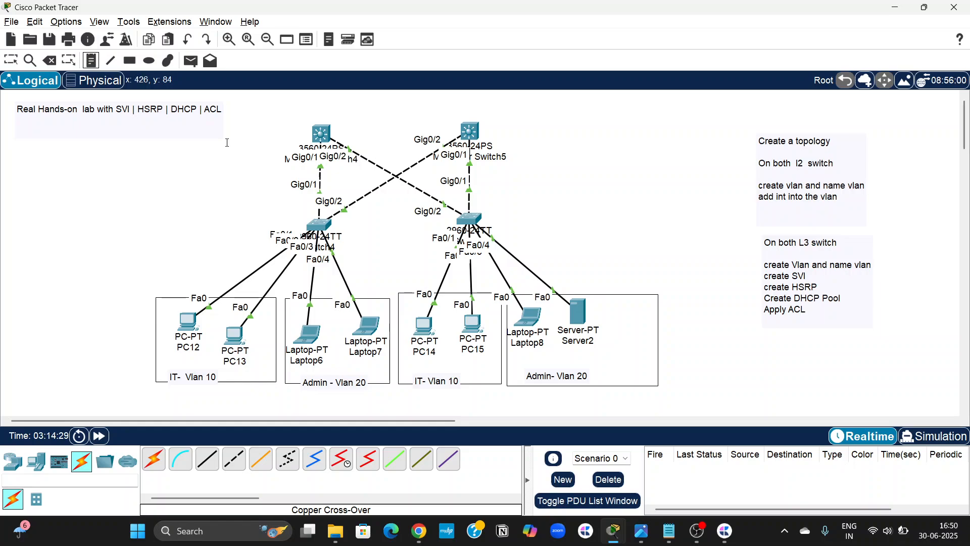
pyautogui.click(213, 172)
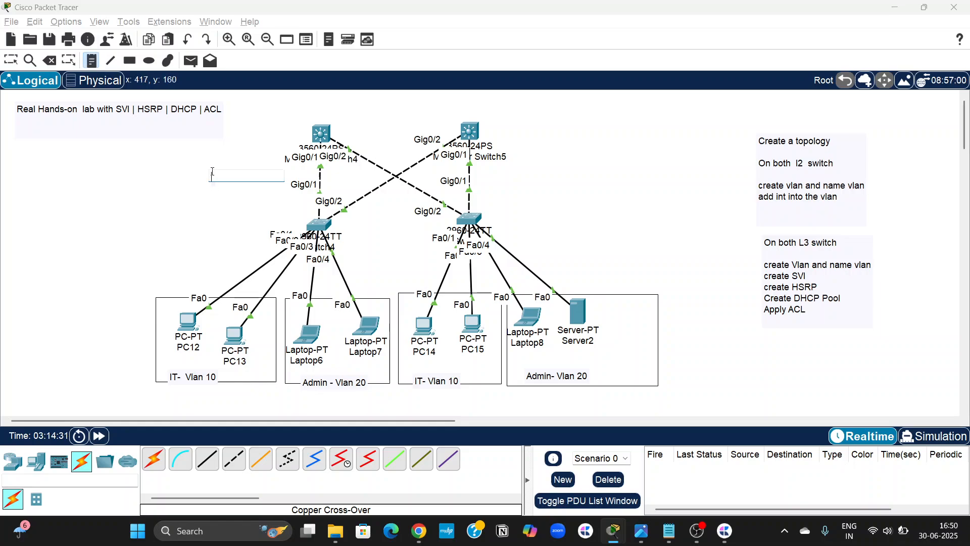
pyautogui.write('192.168.')
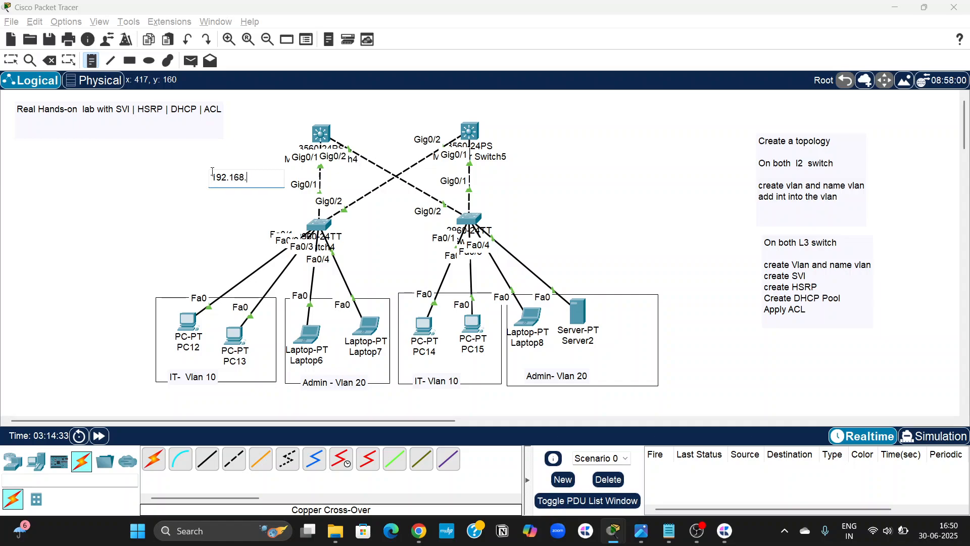
pyautogui.write('1.1')
pyautogui.press('Return')
pyautogui.write('192.168.2.1')
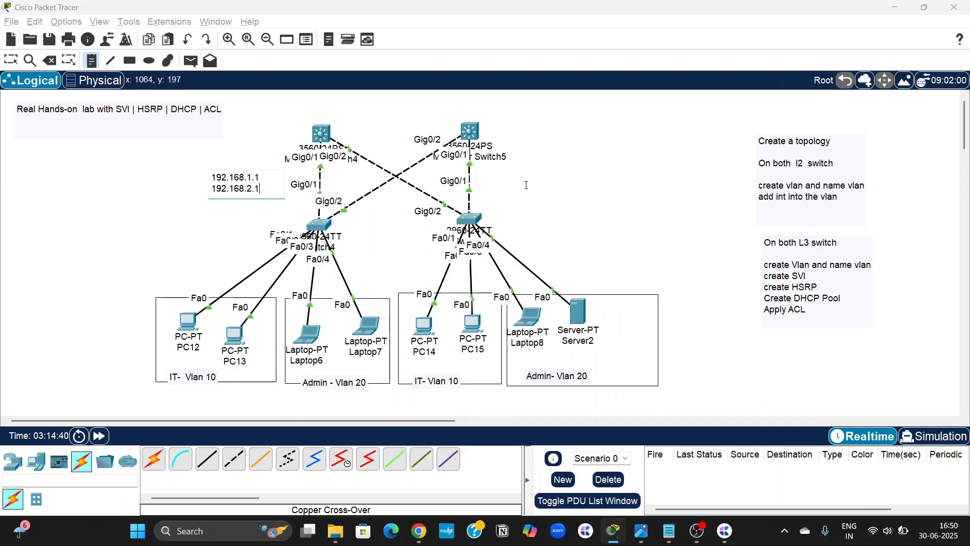
# Place a two-line note below the second multilayer switch reading "192.168.1.2" and "192.168.2.2".
pyautogui.click(490, 173)
pyautogui.click(491, 173)
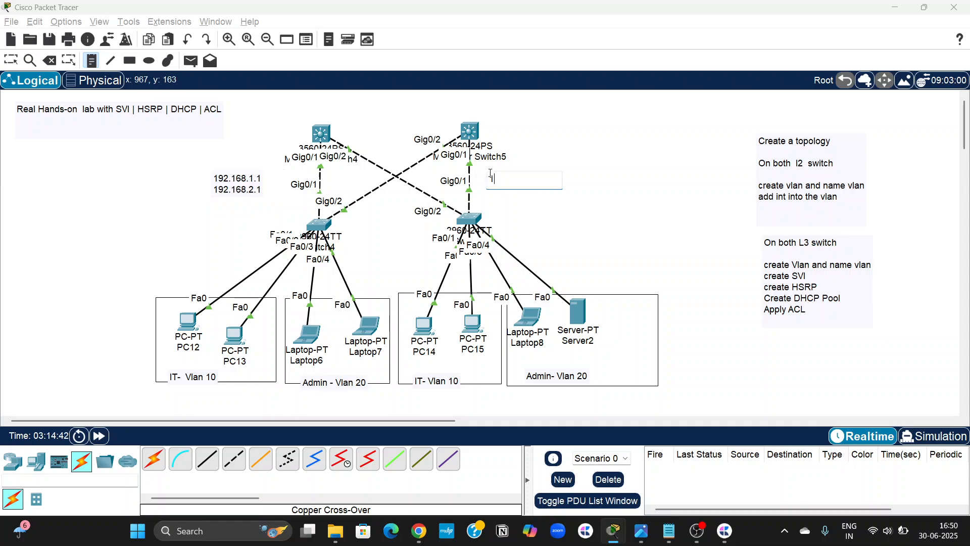
pyautogui.write('192.168.1.2')
pyautogui.press('Return')
pyautogui.write('19')
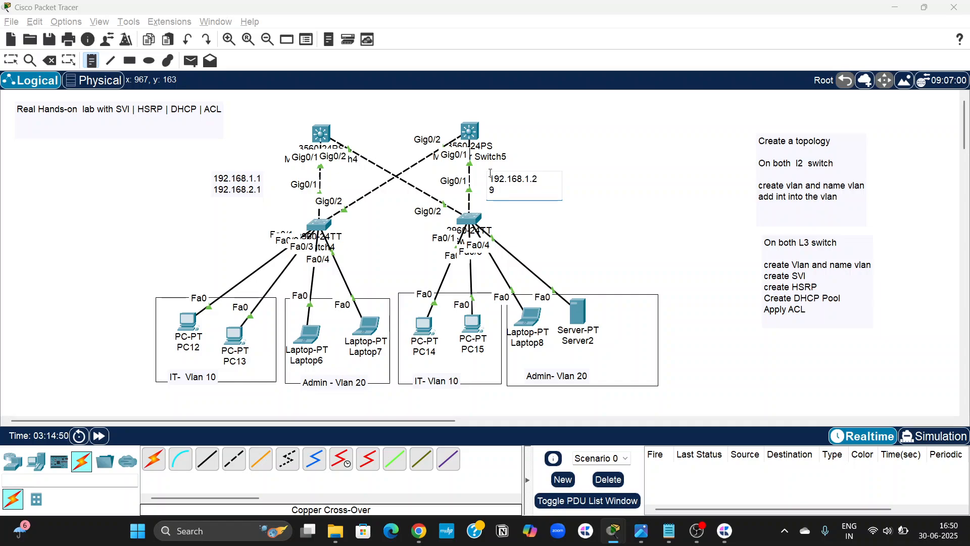
pyautogui.write('2.168.2.2')
# Label the first switch's address note "SVI" and the second switch's address note "SVi".
pyautogui.click(96, 66)
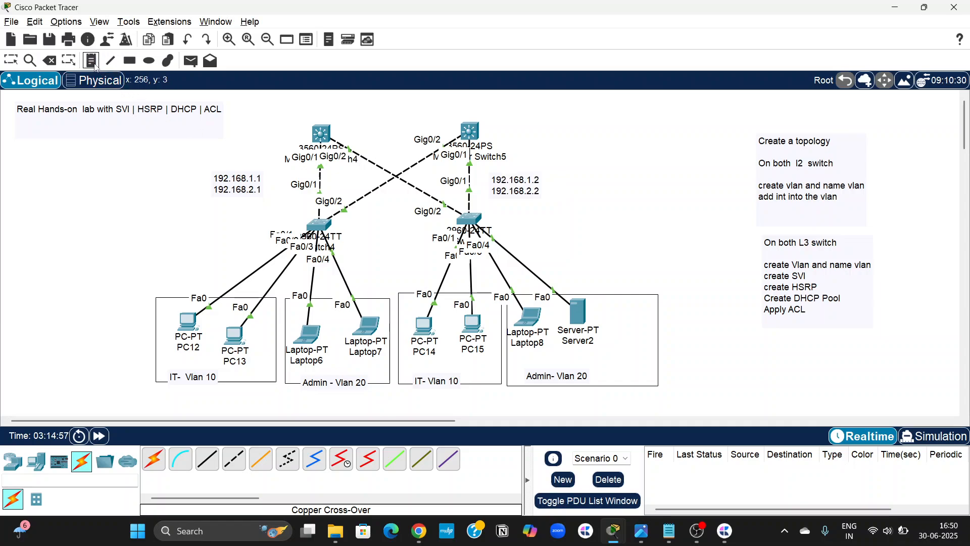
pyautogui.click(148, 181)
pyautogui.write('SVI')
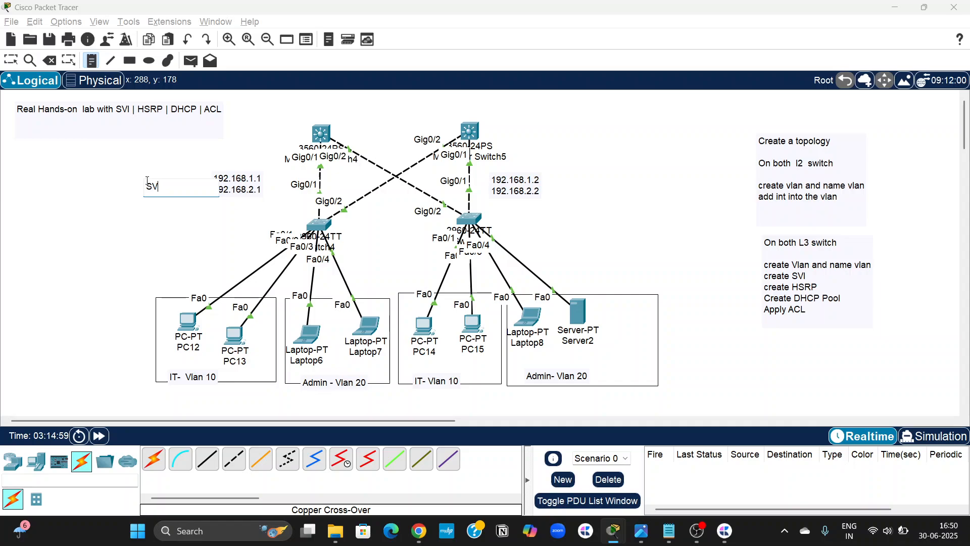
pyautogui.click(567, 180)
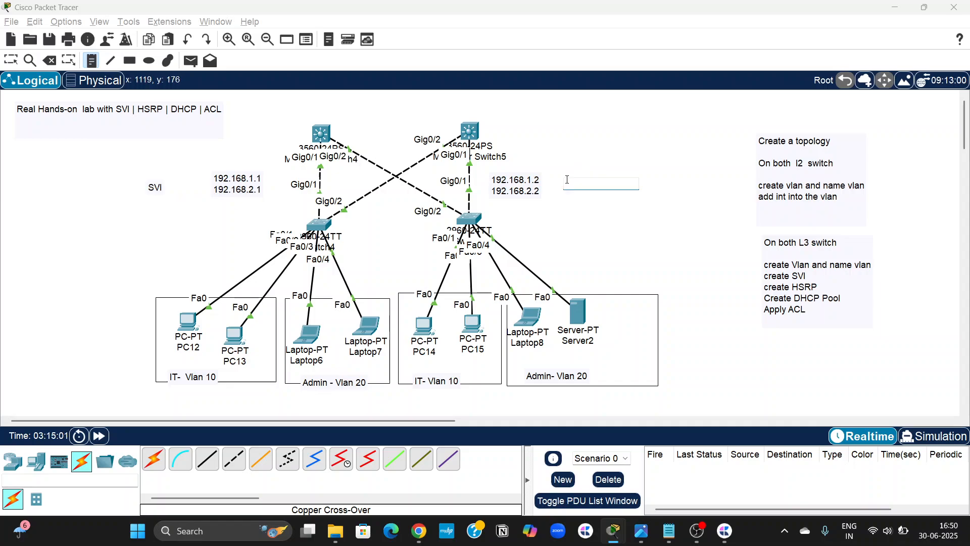
pyautogui.write('SVI')
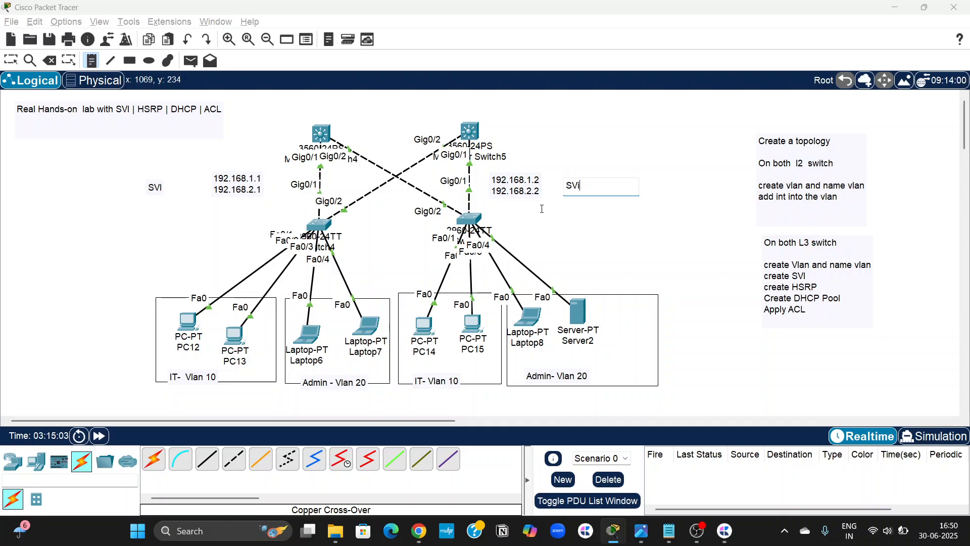
pyautogui.click(543, 213)
pyautogui.press('Escape')
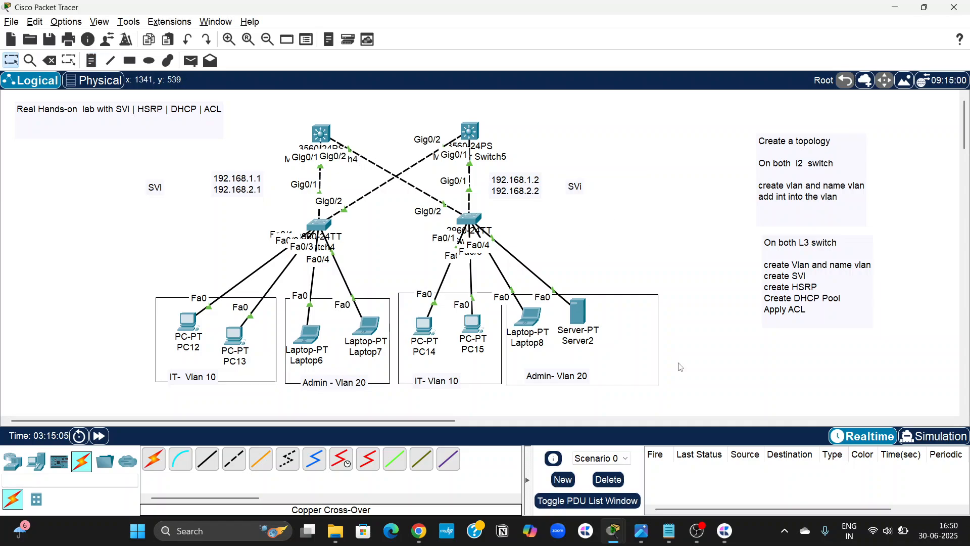
# Switch back to the Notepad script and add the Core Sw1 command "int vlan 10" below the trunk commands.
pyautogui.click(669, 531)
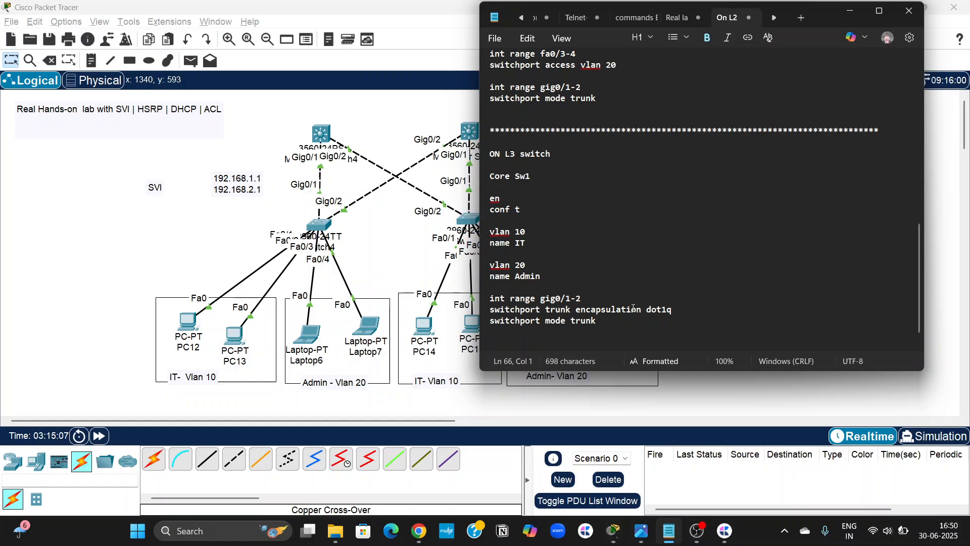
pyautogui.write('int vlan 10')
pyautogui.press('Return')
pyautogui.press('Return')
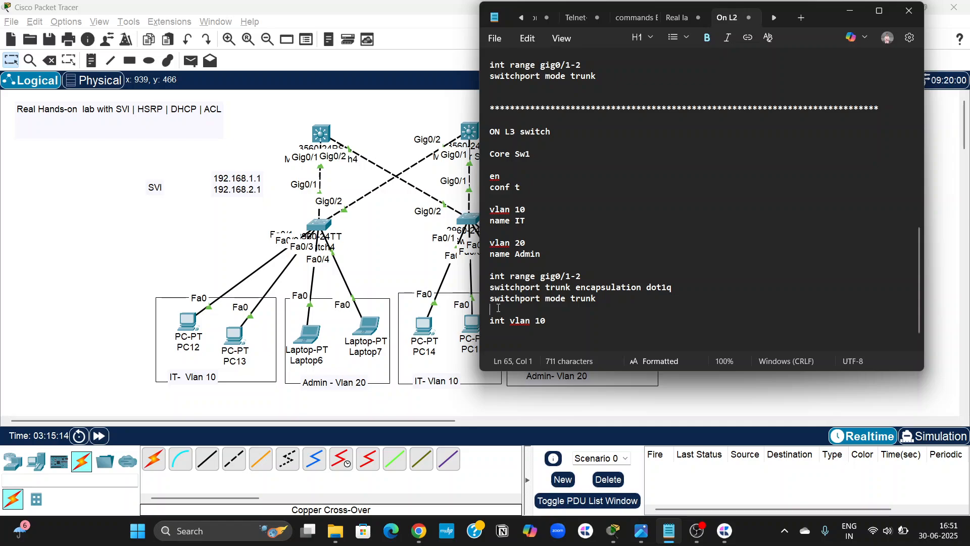
# Insert an "SVI" heading framed by rows of # characters directly above "int vlan 10".
pyautogui.press('Return')
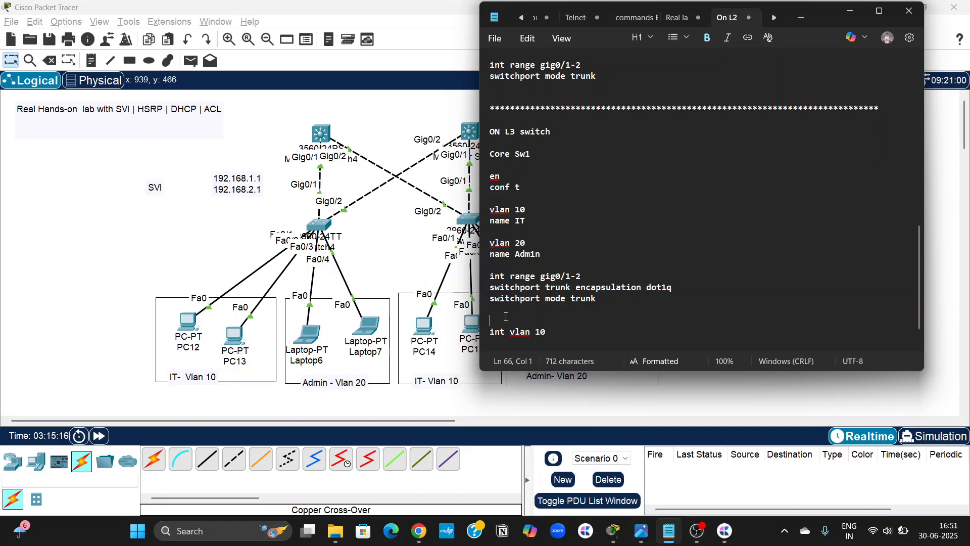
pyautogui.write('################  SV')
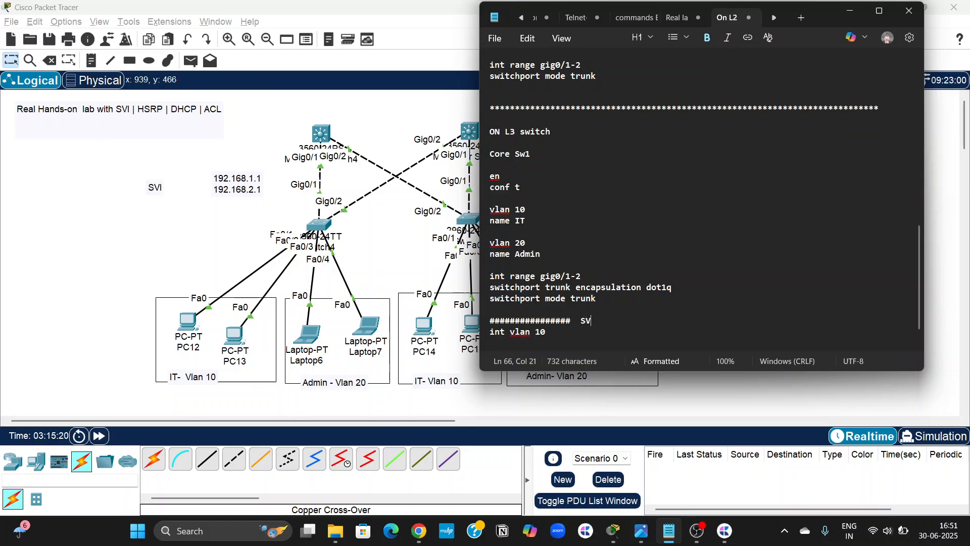
pyautogui.write('I   ########################')
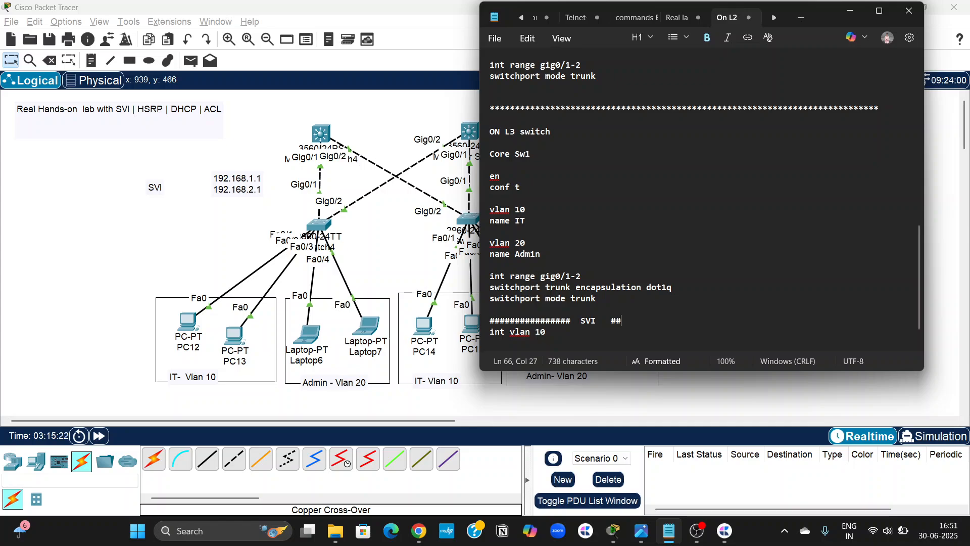
# Add the command "ip add 192.168.1.1 255.255.255.0" beneath "int vlan 10" in the Core Sw1 SVI section.
pyautogui.click(562, 338)
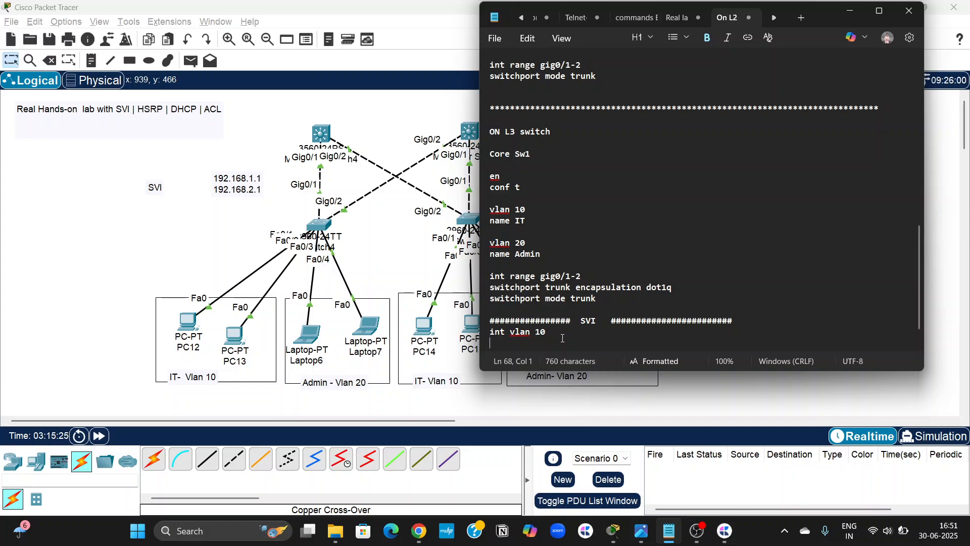
pyautogui.write('ip add 192.168')
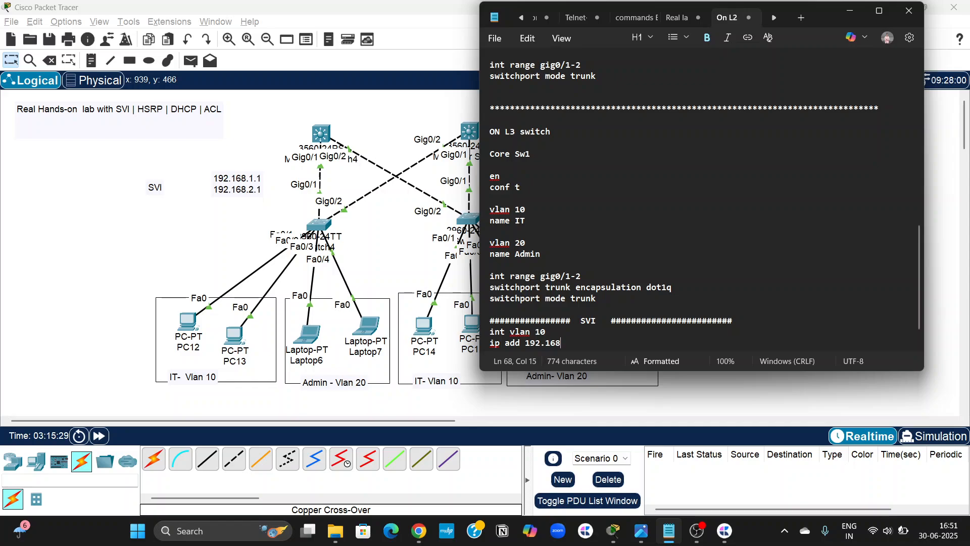
pyautogui.write('.1.1')
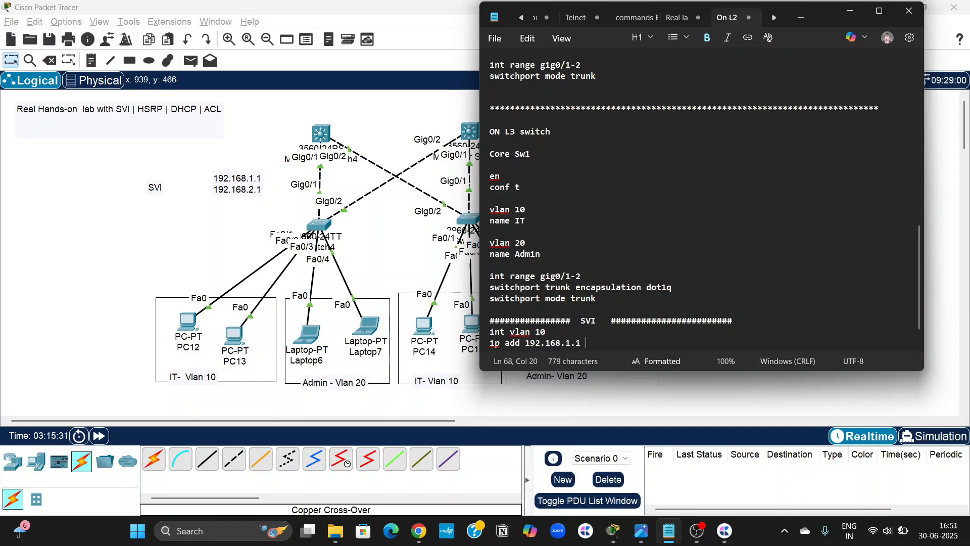
pyautogui.write(' 255.255.255.0')
pyautogui.press('Return')
pyautogui.press('Return')
# Add "int vlan 20" with "ip add 192.168.2.1 255.255.255.0" below the VLAN 10 interface commands.
pyautogui.write('in')
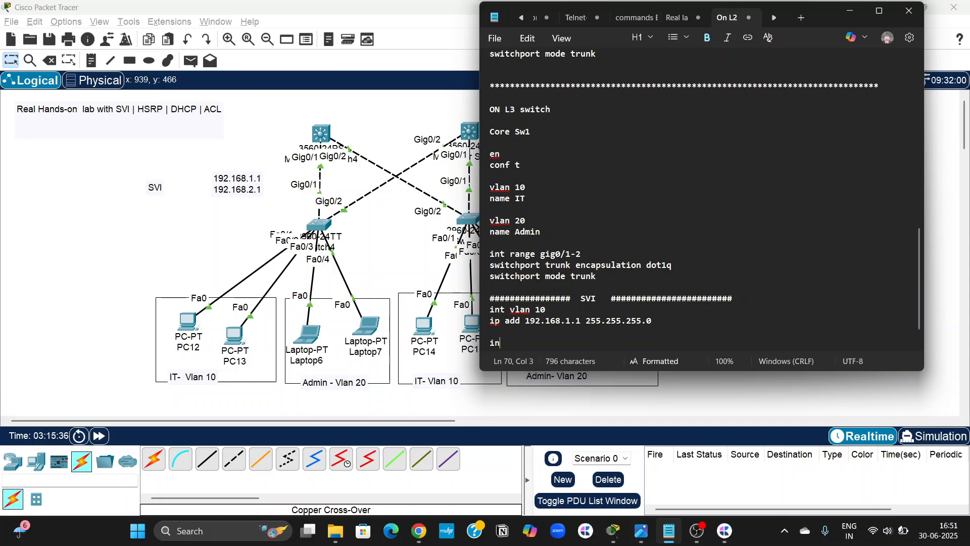
pyautogui.write('t vlan ')
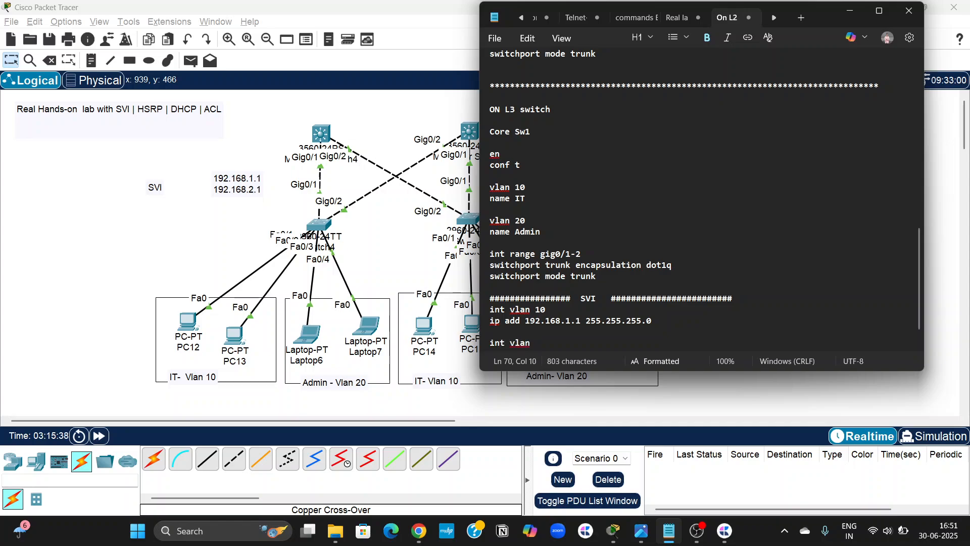
pyautogui.write('20')
pyautogui.press('Return')
pyautogui.write('ip ')
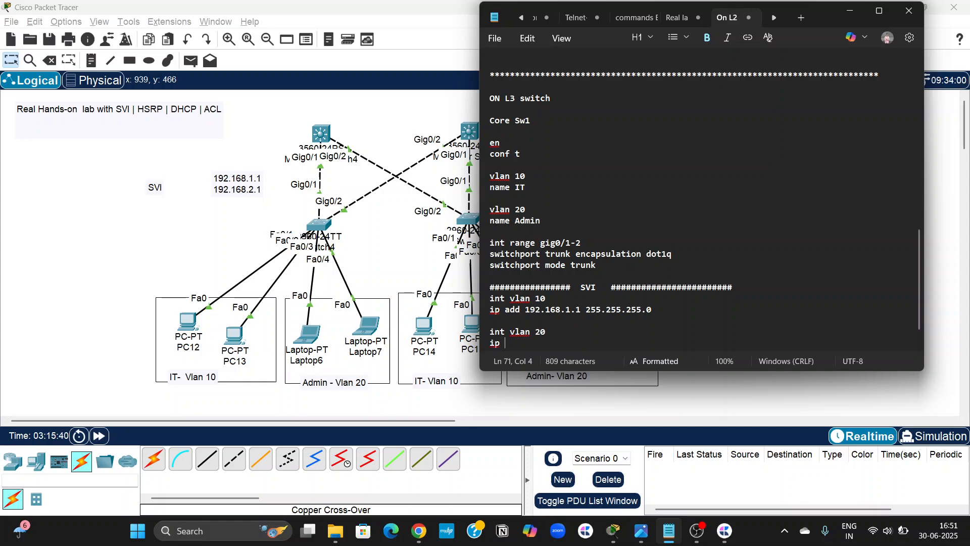
pyautogui.write('add 192.16')
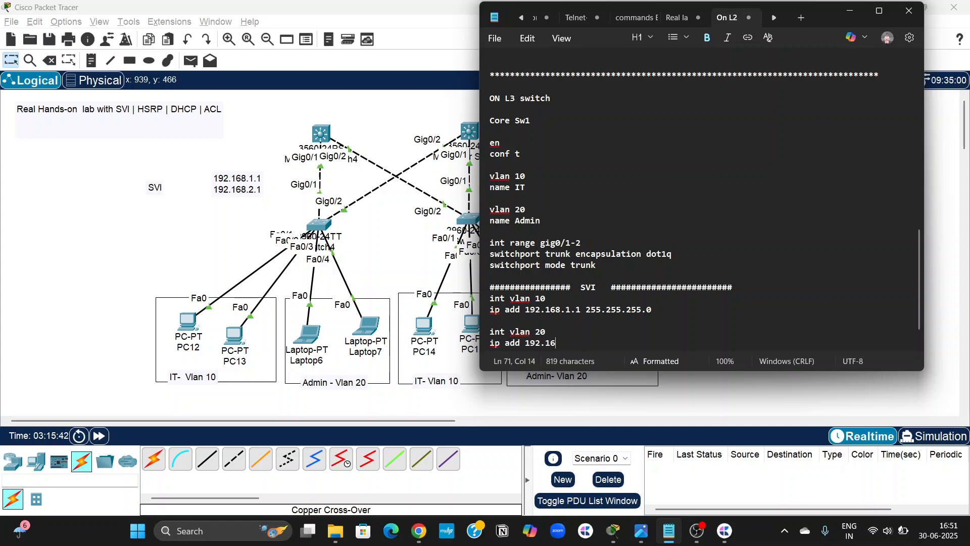
pyautogui.write('8.2.1 ')
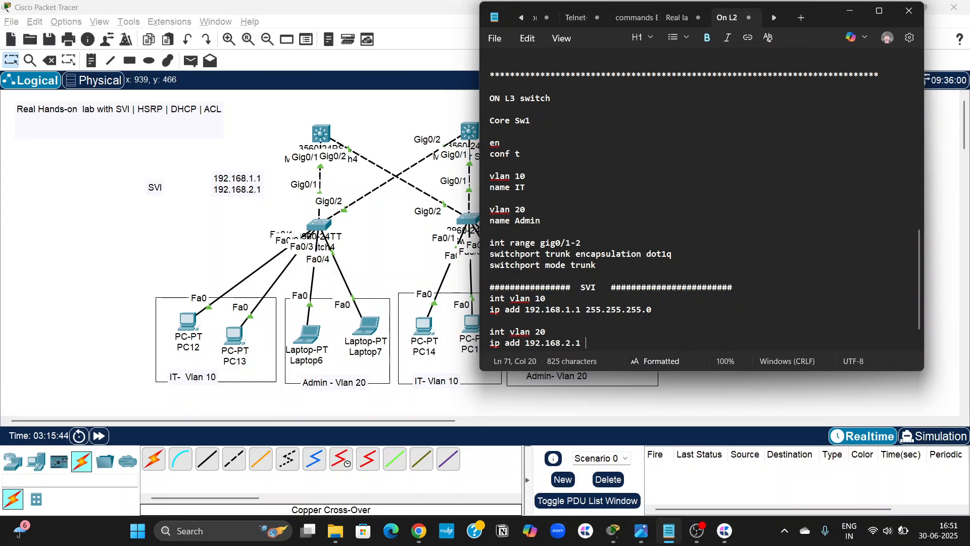
pyautogui.write('255.255.255.0')
pyautogui.press('Return')
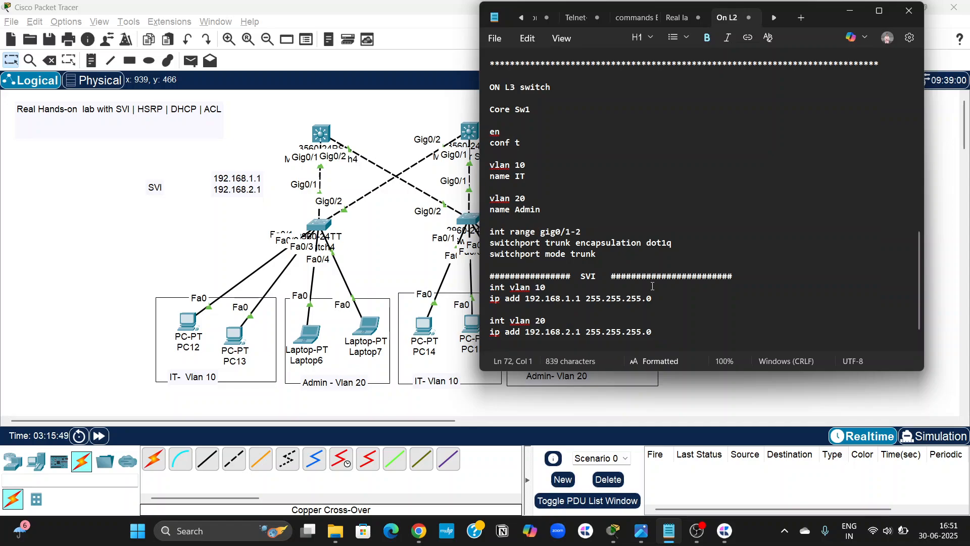
pyautogui.press('Return')
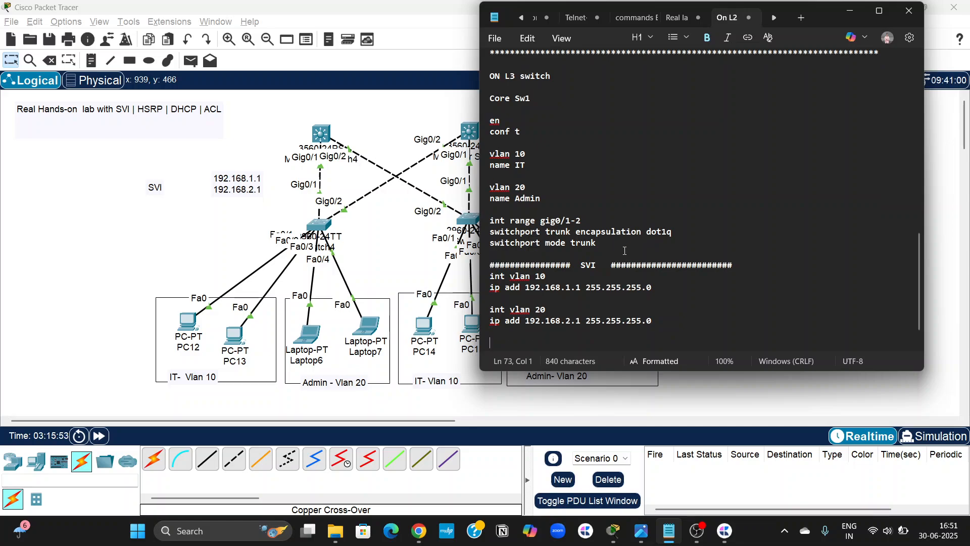
# Copy the Core Sw1 commands from "en" through "switchport mode trunk" and add a separator row of asterisks below the SVI section.
pyautogui.moveTo(617, 245); pyautogui.dragTo(486, 124)
pyautogui.hotkey('ctrl', 'c')
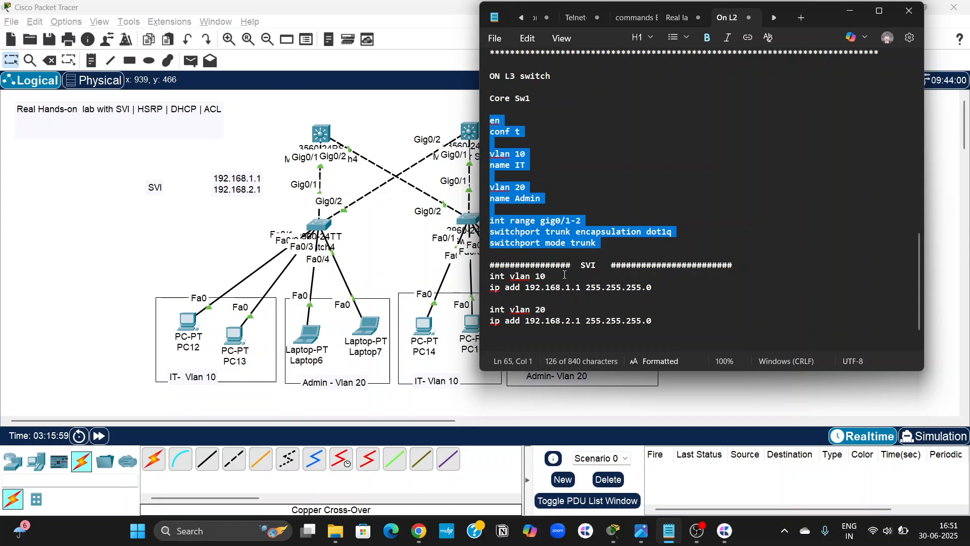
pyautogui.scroll(-1, 565, 274)
pyautogui.click(509, 323)
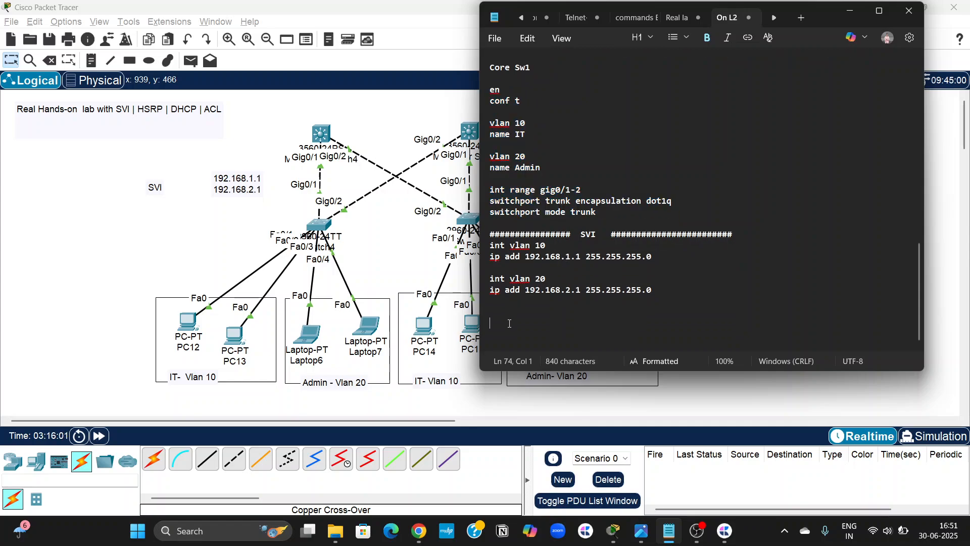
pyautogui.press('Return')
pyautogui.press('Return')
pyautogui.write('********************************************************************')
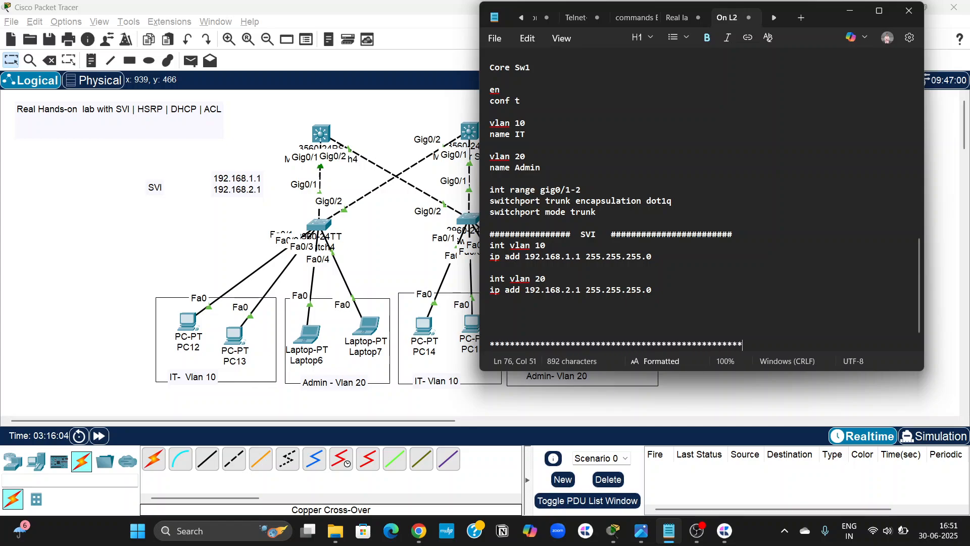
pyautogui.write('***********')
pyautogui.press('Return')
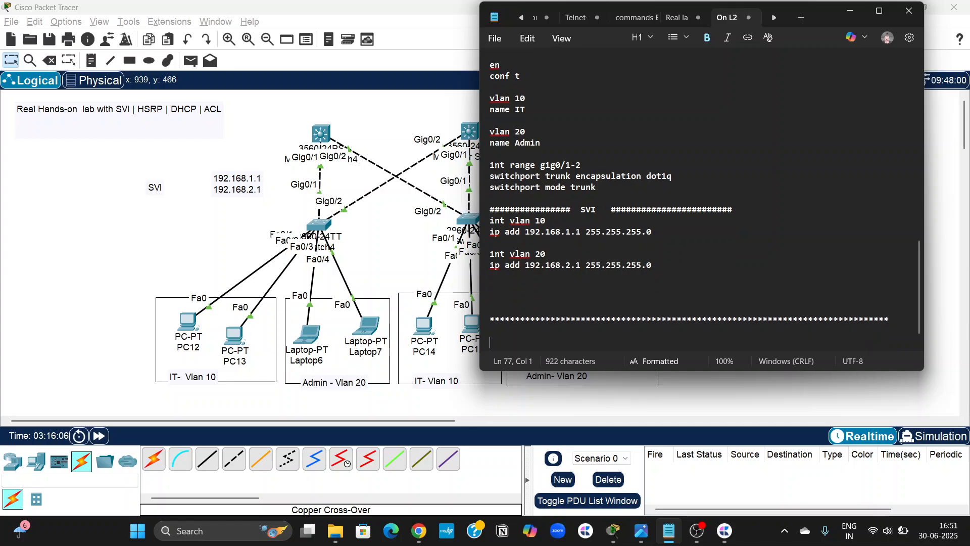
# Add the heading "On core sw2" below the separator and paste the copied VLAN and trunk commands under it.
pyautogui.write('On L')
pyautogui.write('core L3 ')
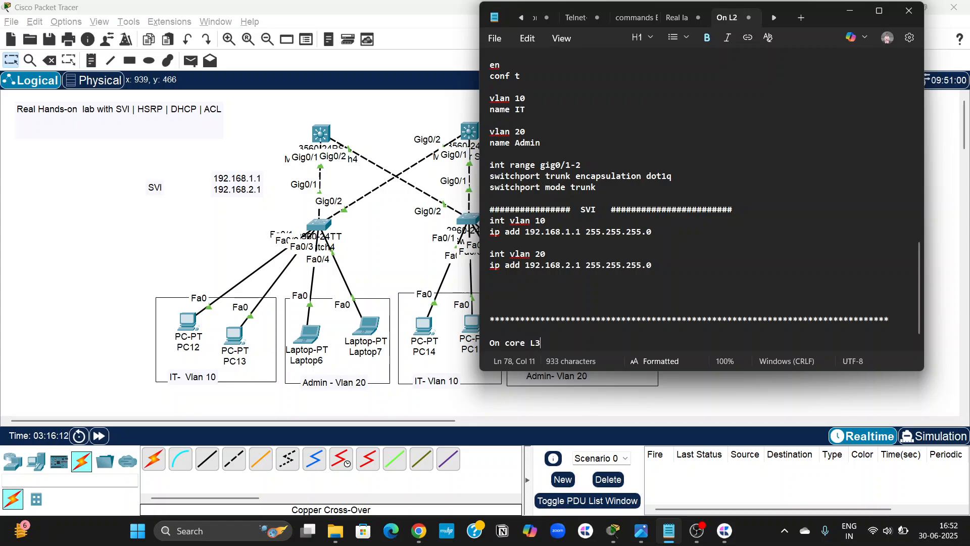
pyautogui.write('switch')
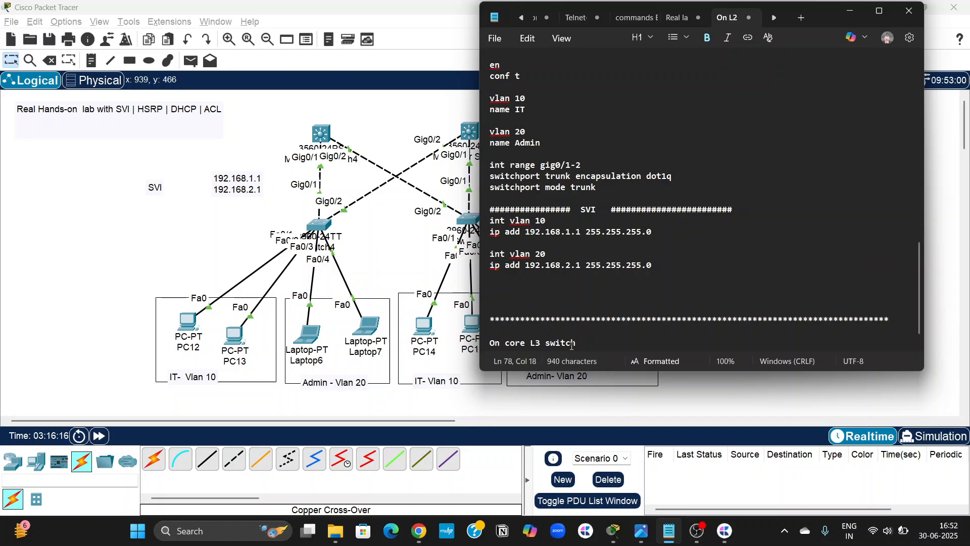
pyautogui.doubleClick(540, 344)
pyautogui.press('BackSpace')
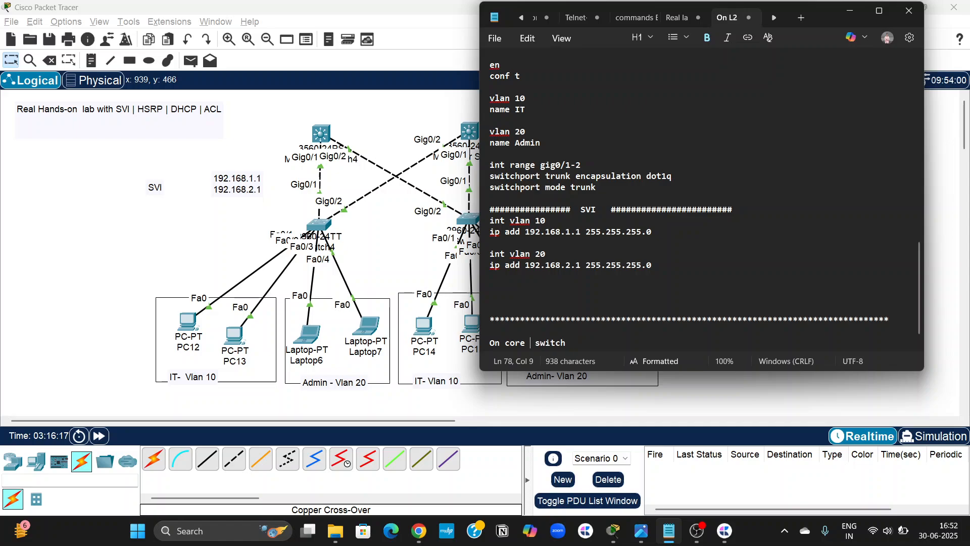
pyautogui.click(592, 346)
pyautogui.press('BackSpace')
pyautogui.press('BackSpace')
pyautogui.press('BackSpace')
pyautogui.press('BackSpace')
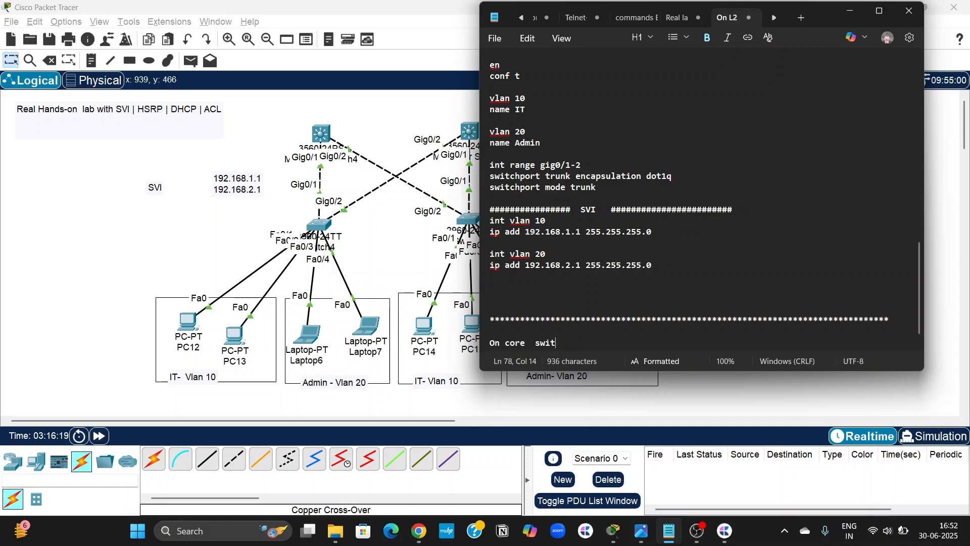
pyautogui.write('2')
pyautogui.press('Return')
pyautogui.press('Return')
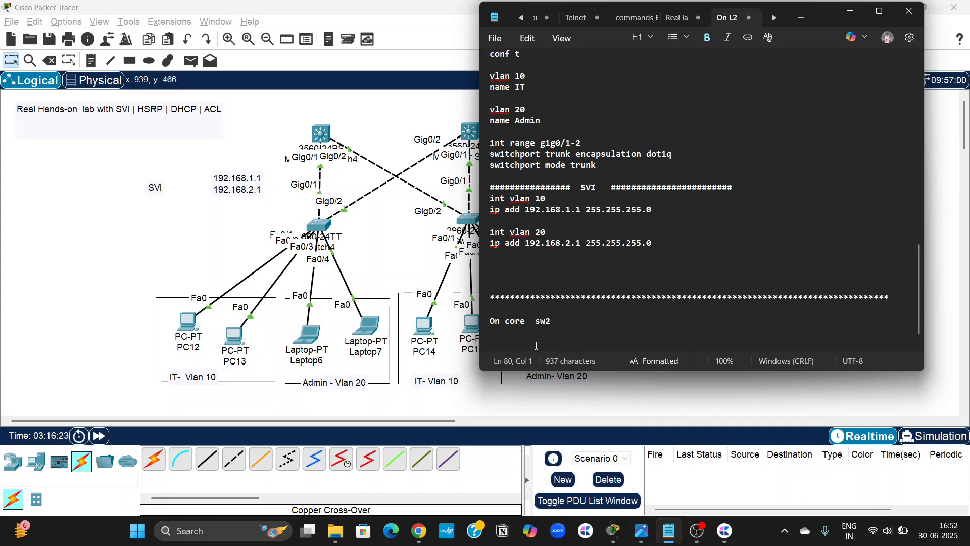
pyautogui.hotkey('ctrl', 'v')
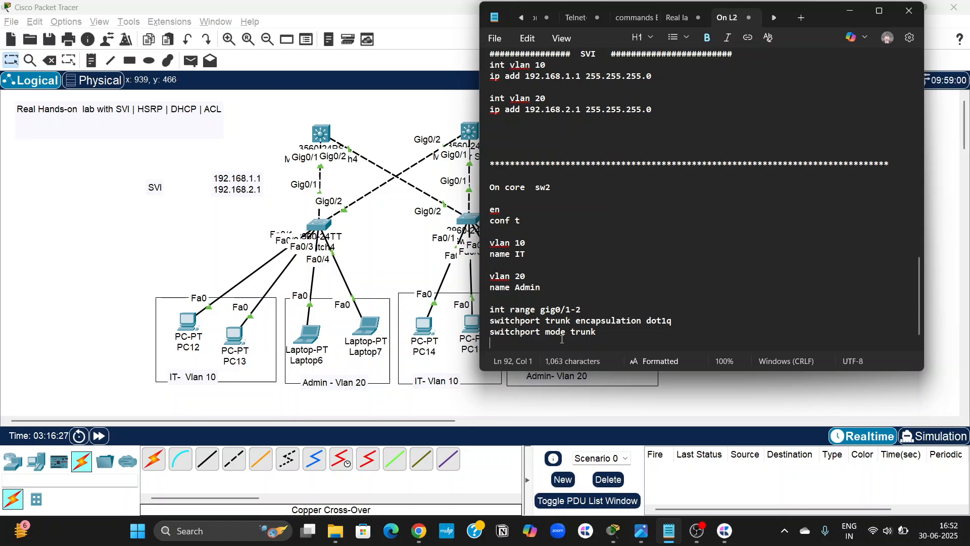
# Add an "SVI" heading framed by # characters below the core sw2 trunk commands.
pyautogui.press('Return')
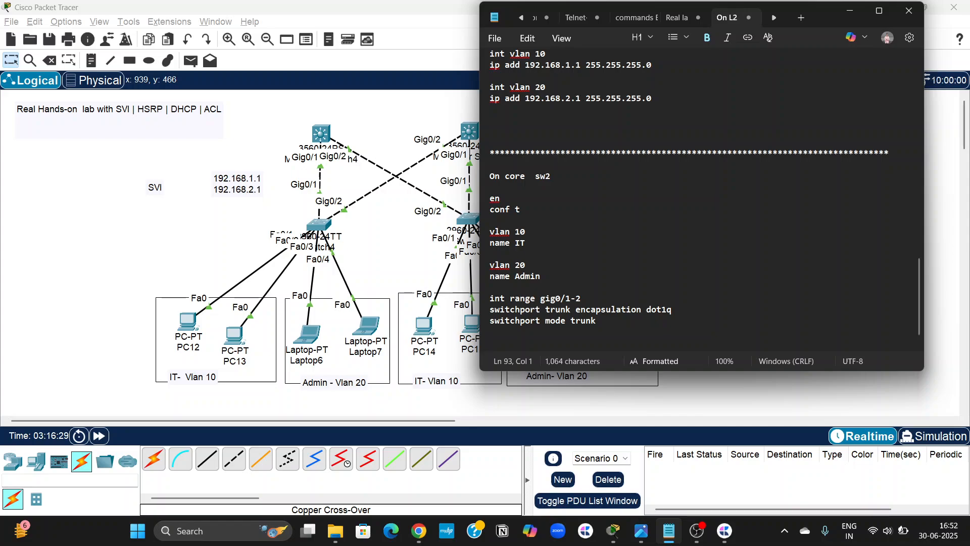
pyautogui.write('######  sVI  ')
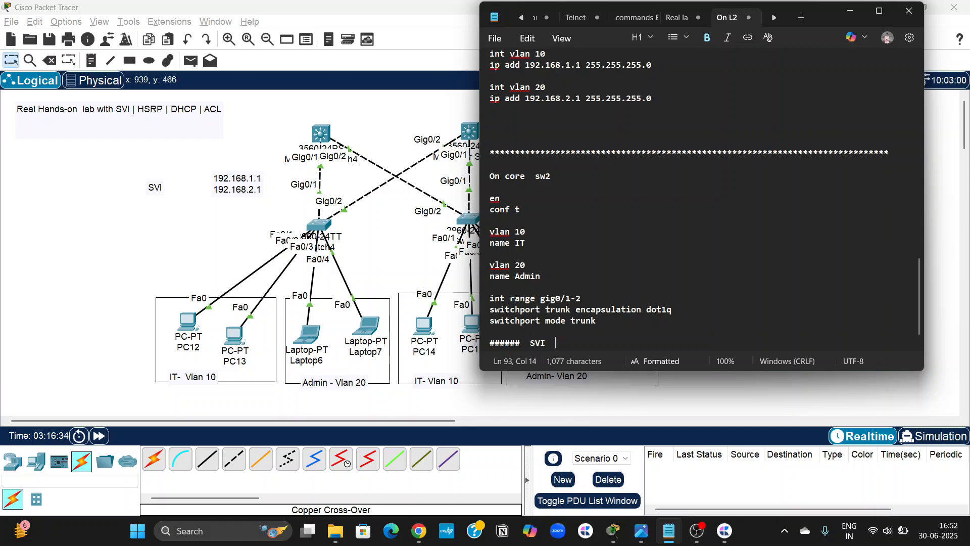
pyautogui.write('#############################')
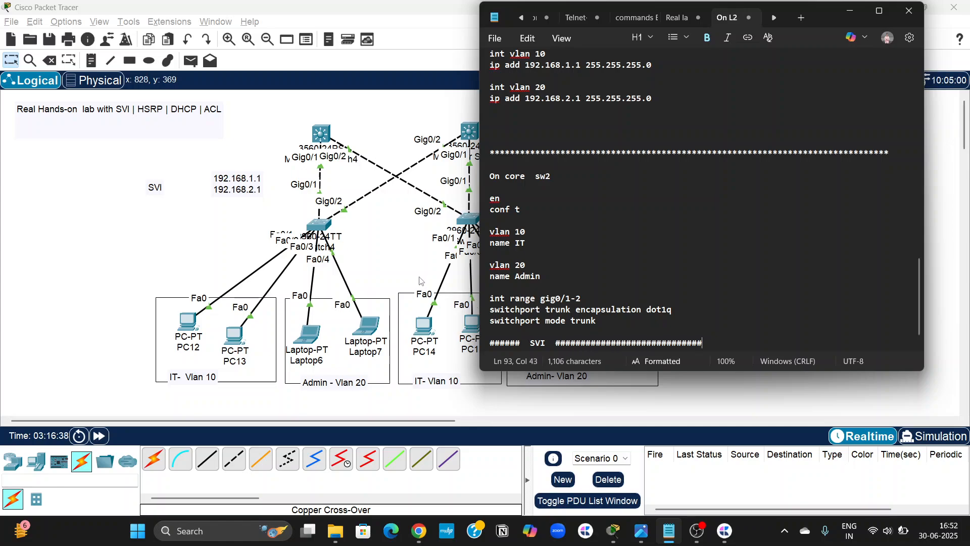
pyautogui.hscroll(5, 416, 262)
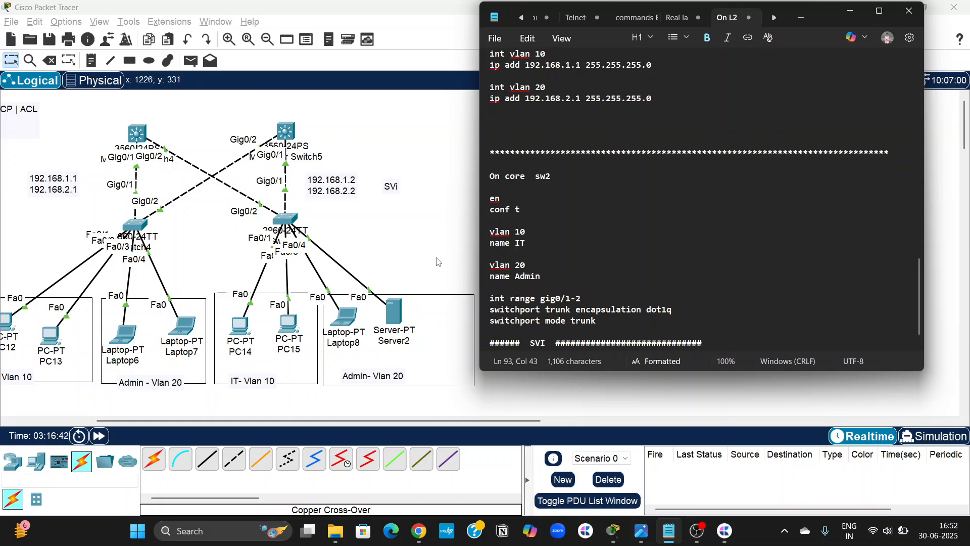
pyautogui.write('3333333333333')
pyautogui.press('BackSpace')
pyautogui.press('BackSpace')
pyautogui.press('BackSpace')
pyautogui.press('BackSpace')
pyautogui.press('BackSpace')
pyautogui.press('BackSpace')
pyautogui.press('BackSpace')
pyautogui.press('BackSpace')
pyautogui.press('BackSpace')
pyautogui.press('BackSpace')
pyautogui.press('BackSpace')
pyautogui.press('BackSpace')
pyautogui.press('BackSpace')
pyautogui.press('BackSpace')
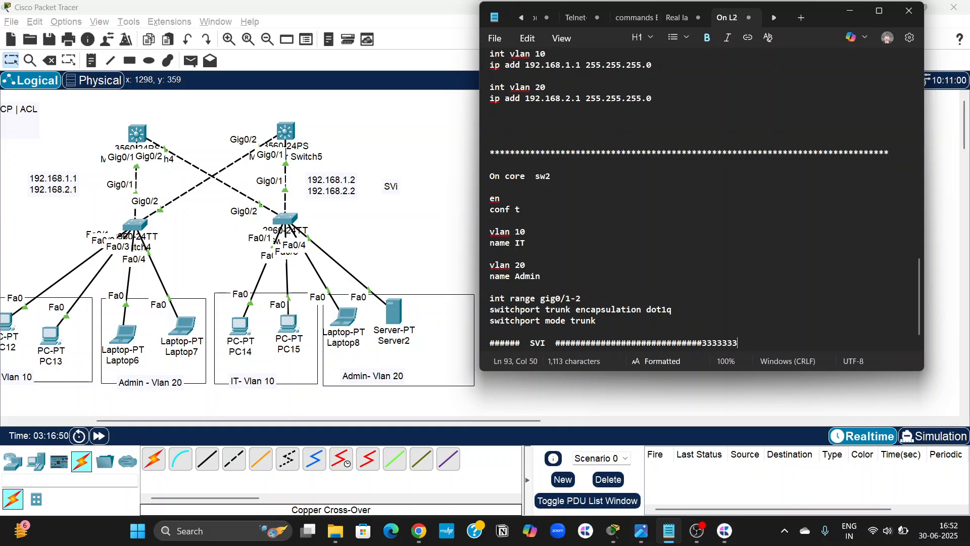
pyautogui.press('Tab')
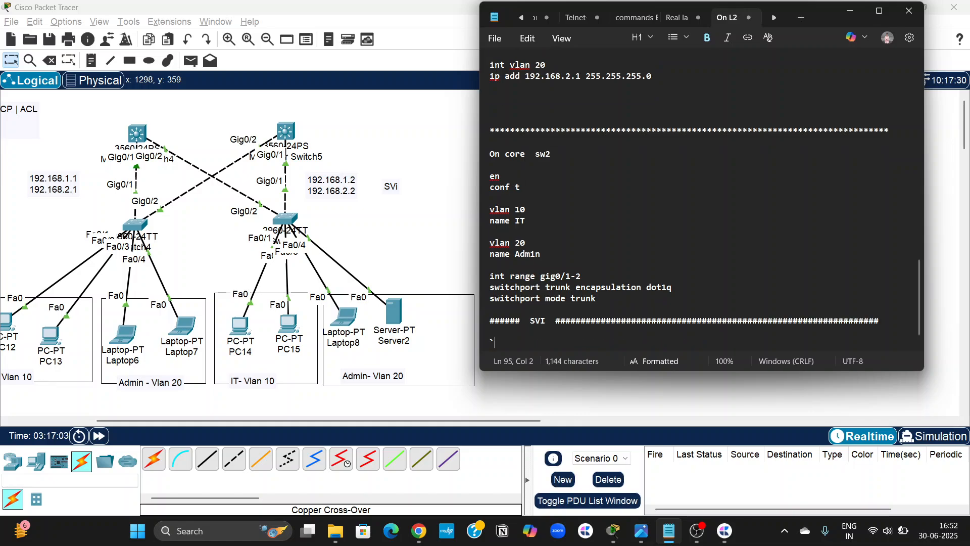
# Add "int vlan 10" with "ip add 192.168.1.2 255.255.255.0" under the core sw2 SVI heading.
pyautogui.press('BackSpace')
pyautogui.write('int ')
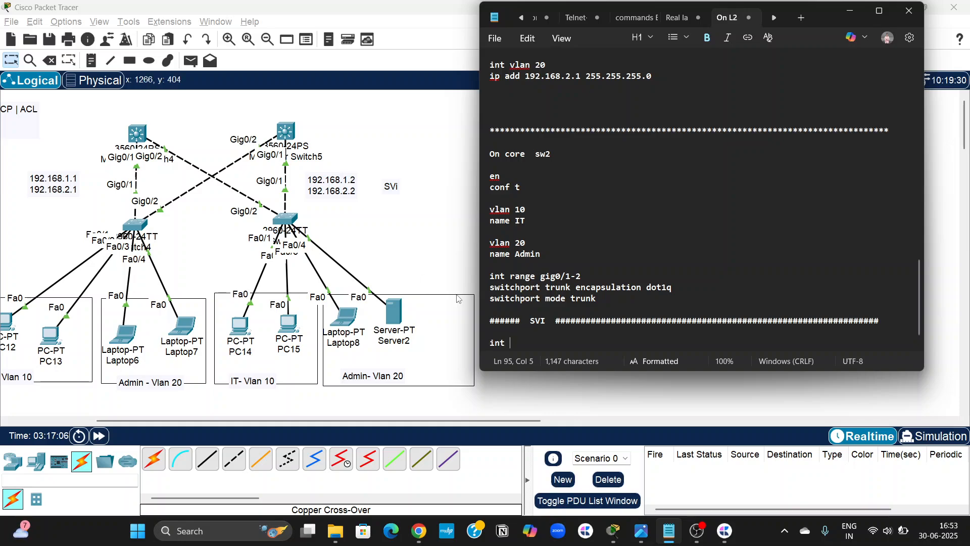
pyautogui.write('vlan 10')
pyautogui.press('Return')
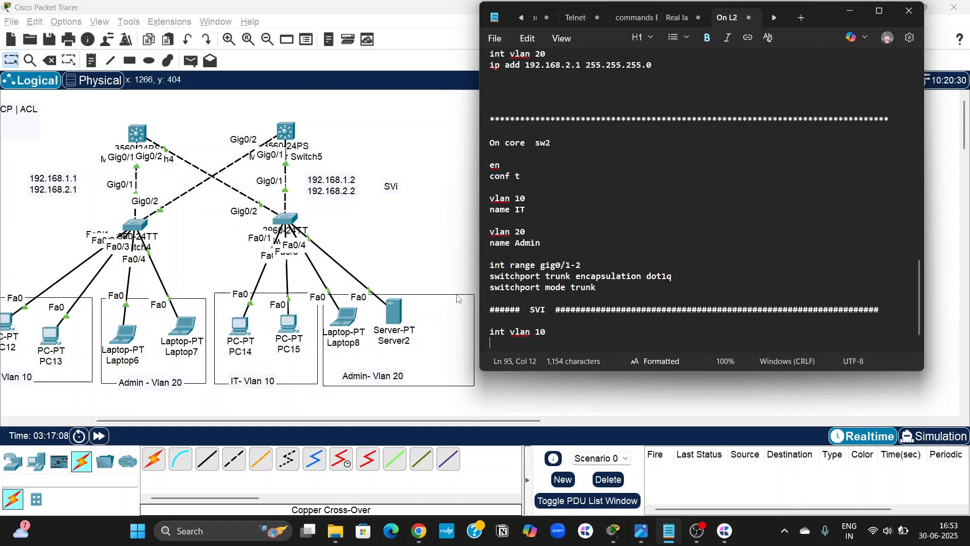
pyautogui.write('ip add ')
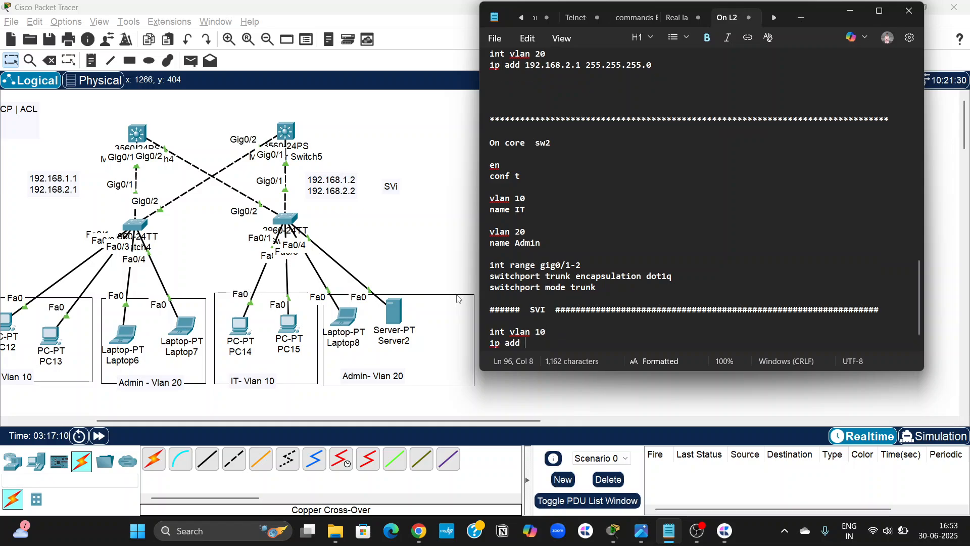
pyautogui.write('192.168.1')
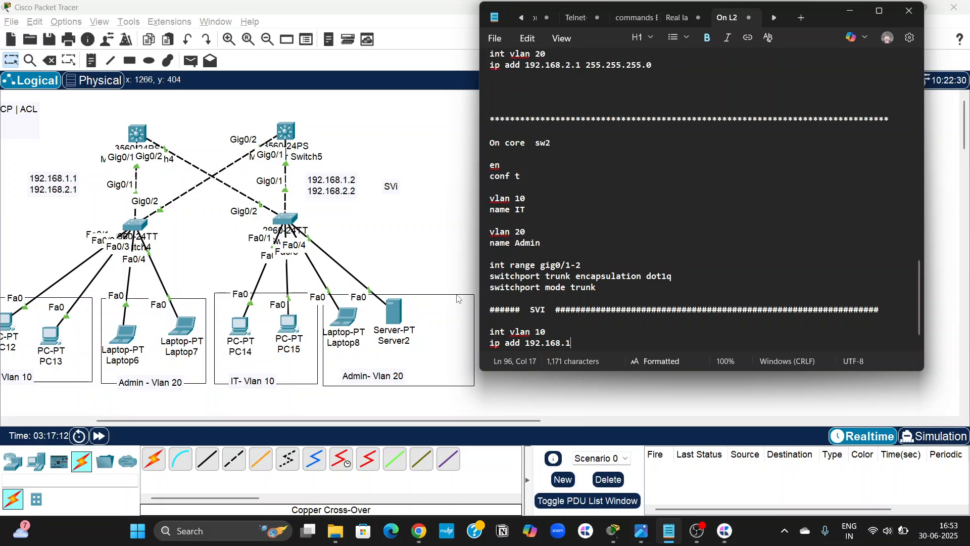
pyautogui.write('.2 255.255.')
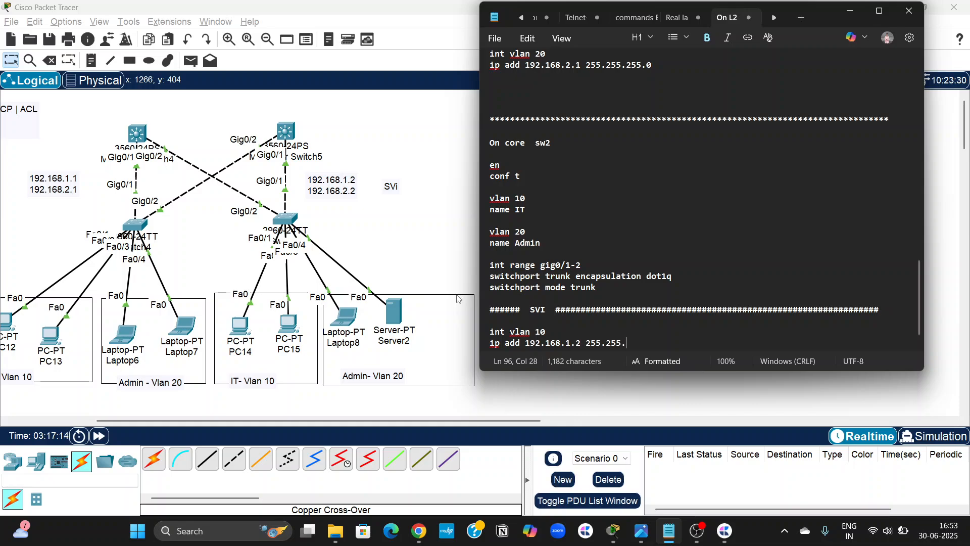
pyautogui.write('255.0')
pyautogui.press('Return')
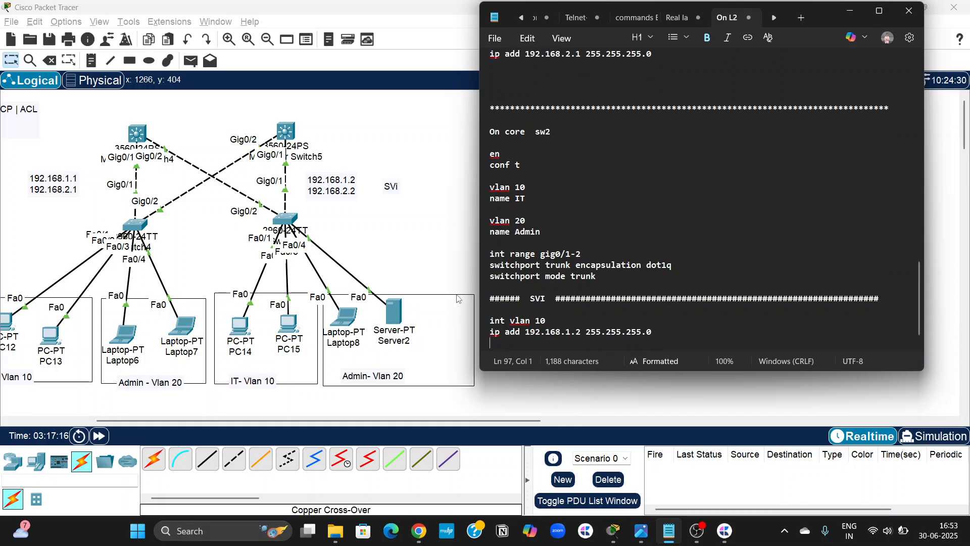
# Add "int vlan 20" with "ip add 192.168.2.2 255.255.255.0" under the core sw2 SVI heading.
pyautogui.press('Return')
pyautogui.write('int ')
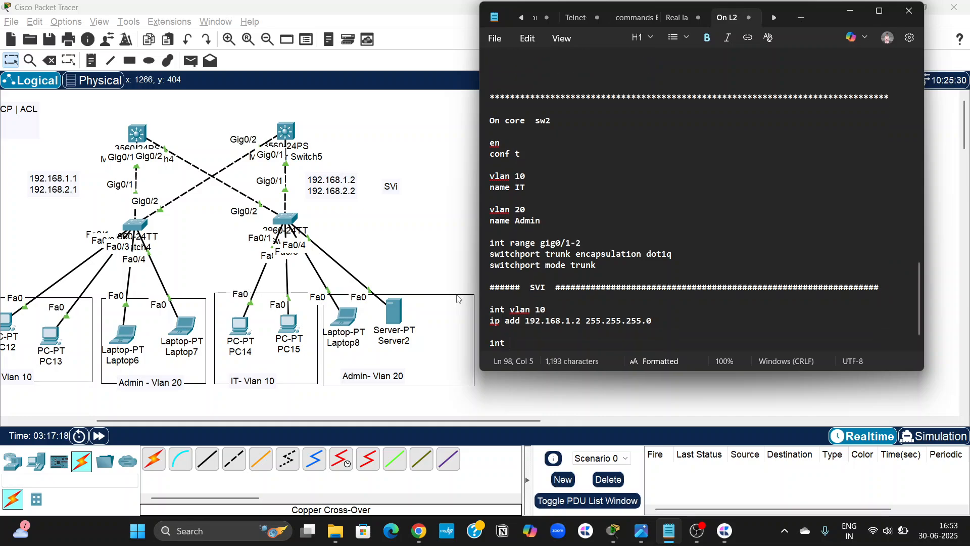
pyautogui.write('vlan 20')
pyautogui.press('Return')
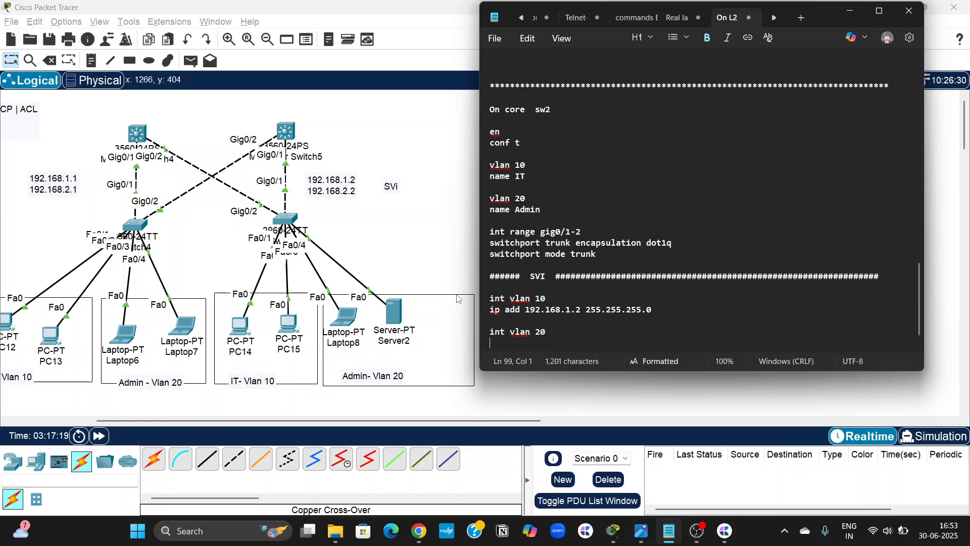
pyautogui.write('ip add 192')
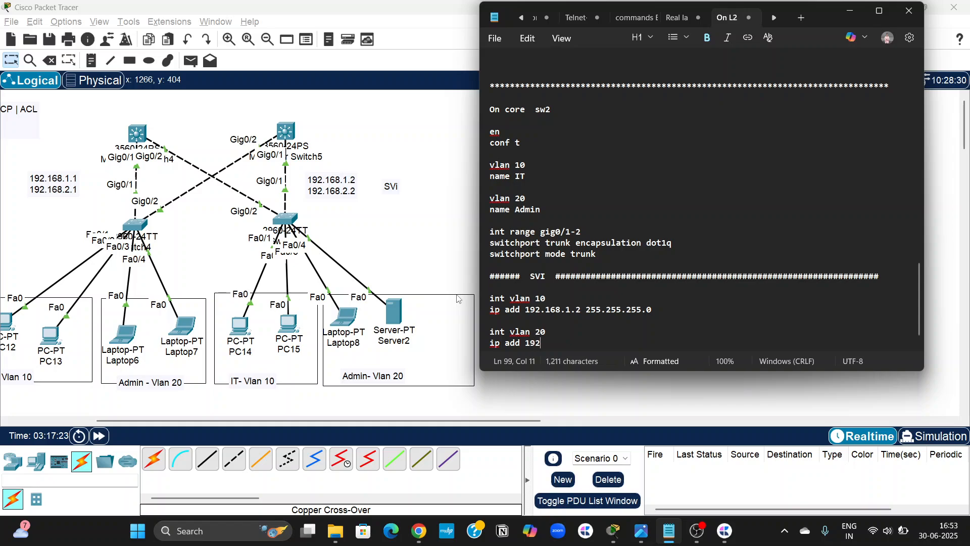
pyautogui.write('.168.2')
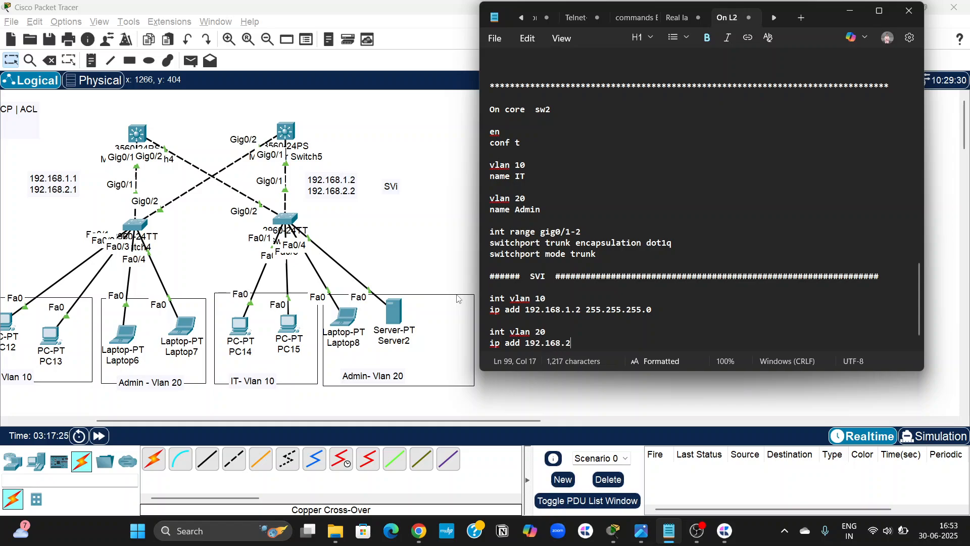
pyautogui.write('.2 255.255')
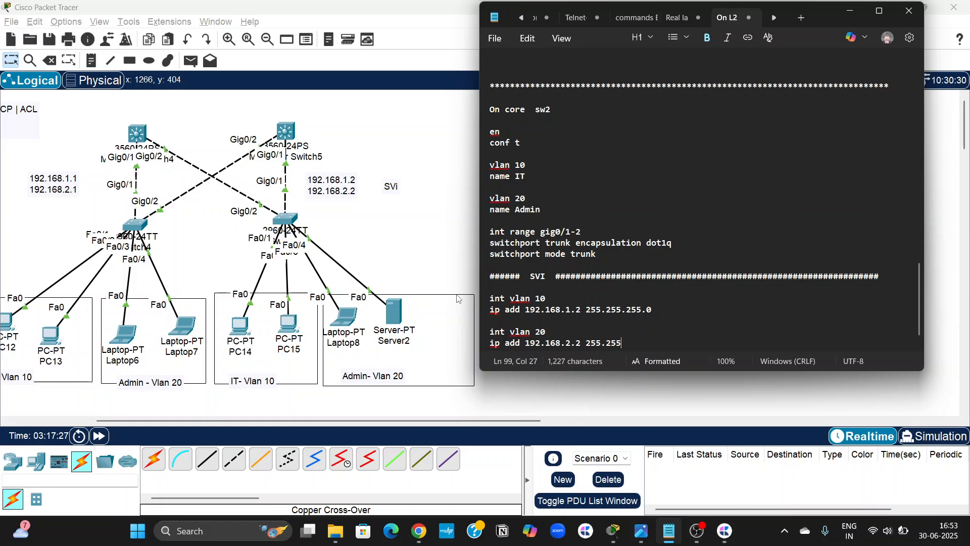
pyautogui.write('.255.0')
pyautogui.press('Return')
pyautogui.press('Return')
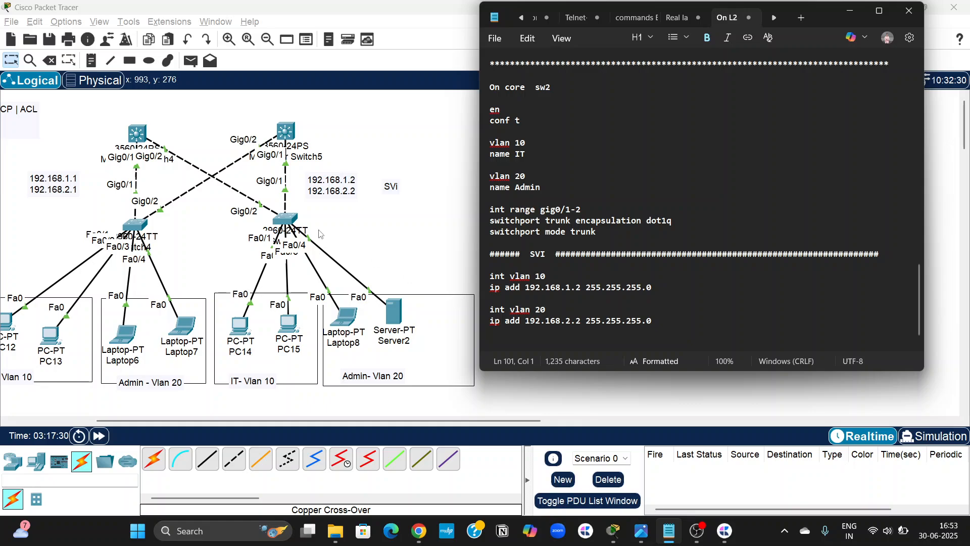
# Copy the Core Sw1 commands from "en" through "switchport mode trunk" out of the notes.
pyautogui.hscroll(-3, 333, 205)
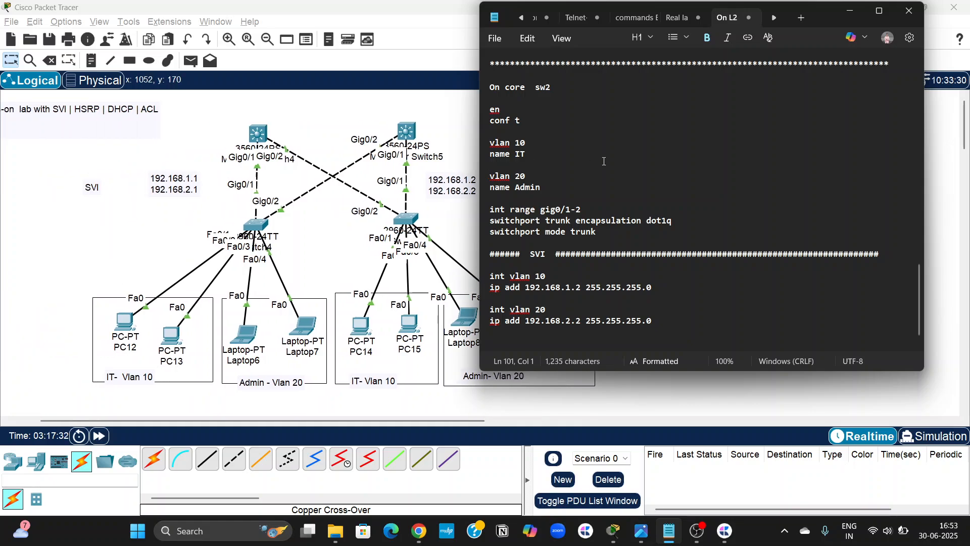
pyautogui.scroll(1, 604, 161)
pyautogui.scroll(10, 604, 161)
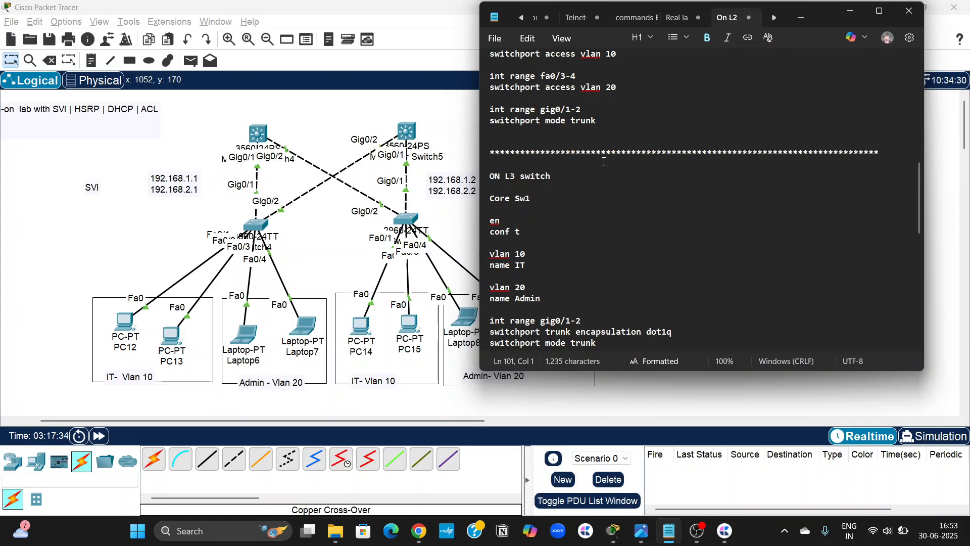
pyautogui.scroll(-3, 604, 161)
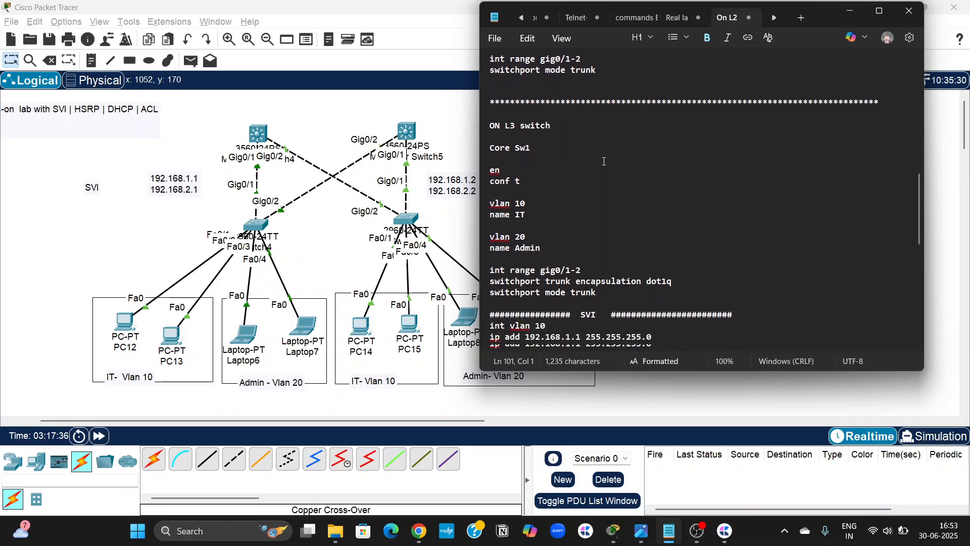
pyautogui.moveTo(601, 252); pyautogui.dragTo(492, 123)
pyautogui.press('super+c')
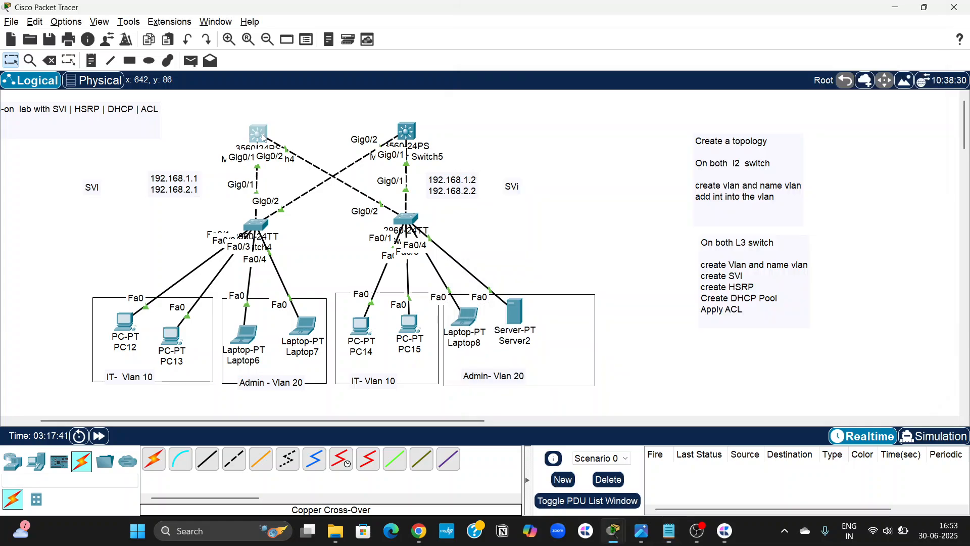
# Answer "no" to the initial configuration dialog in Multilayer Switch4's CLI and run the copied VLAN 10, VLAN 20 and gig0/1-2 trunk commands.
pyautogui.click(263, 138)
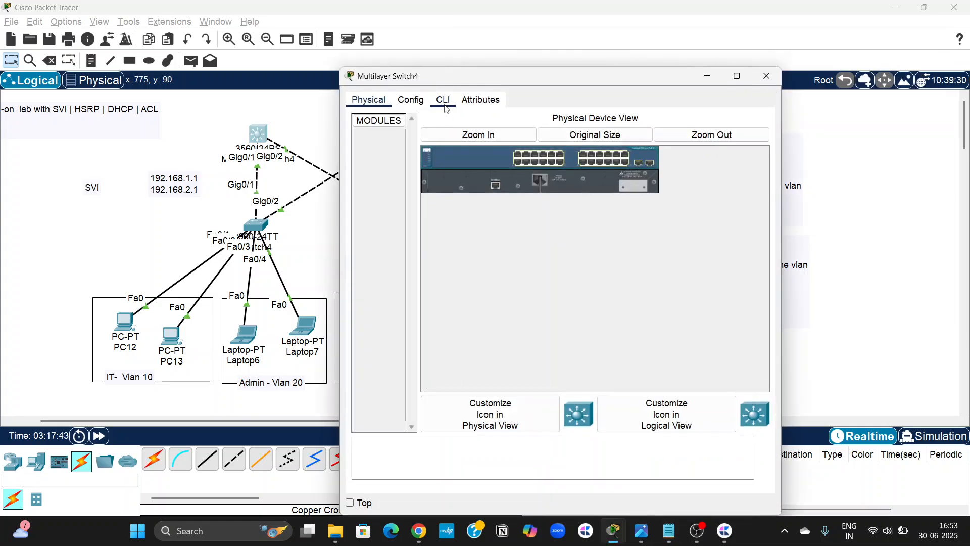
pyautogui.click(445, 102)
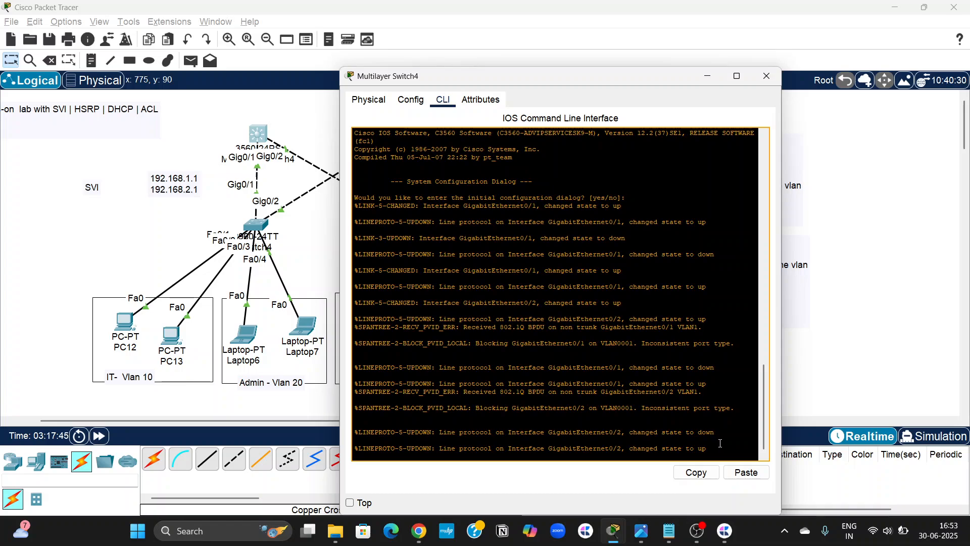
pyautogui.press('Return')
pyautogui.press('Return')
pyautogui.press('Return')
pyautogui.write('n')
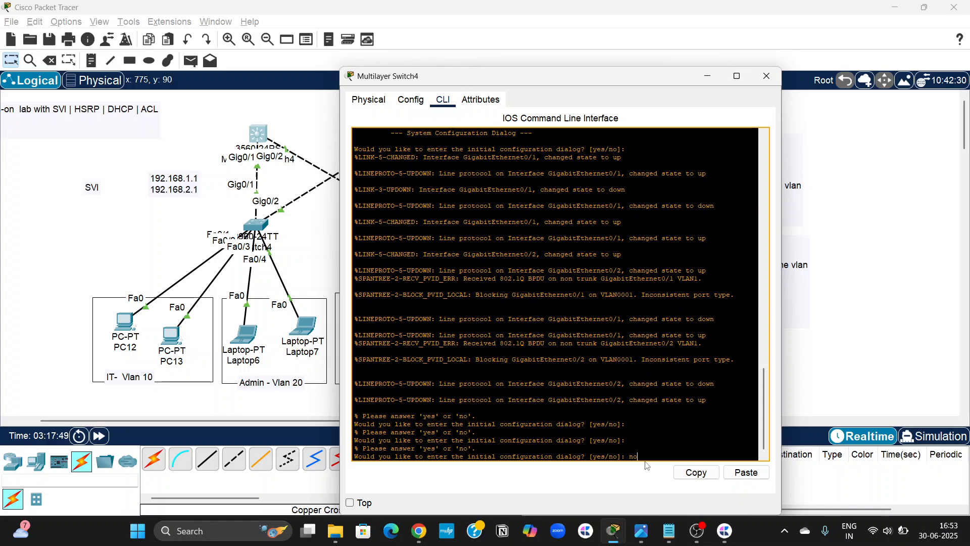
pyautogui.press('Return')
pyautogui.press('Return')
pyautogui.press('Return')
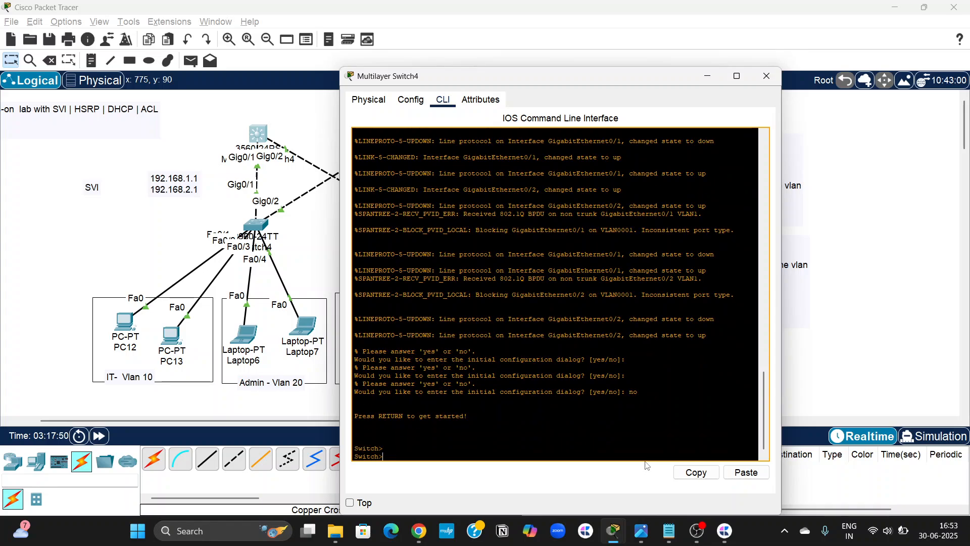
pyautogui.click(746, 472)
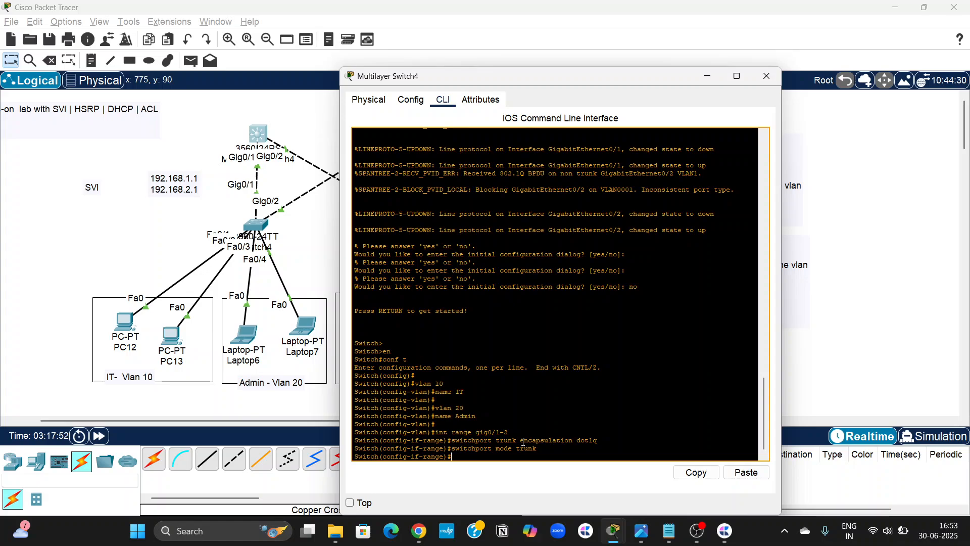
# Copy the Core Sw1 SVI commands for VLAN 10 (192.168.1.1) and VLAN 20 (192.168.2.1) from the notes and run them on Multilayer Switch4.
pyautogui.click(815, 349)
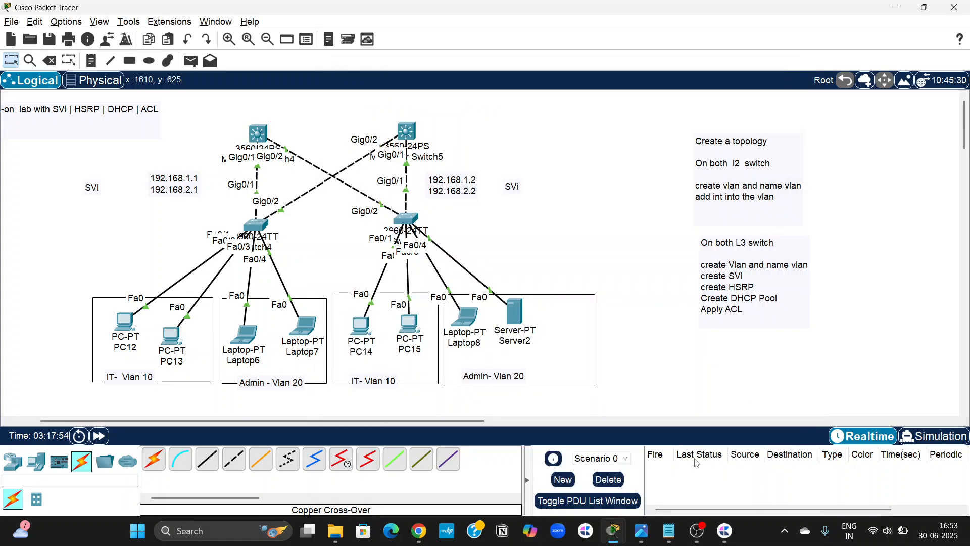
pyautogui.click(677, 530)
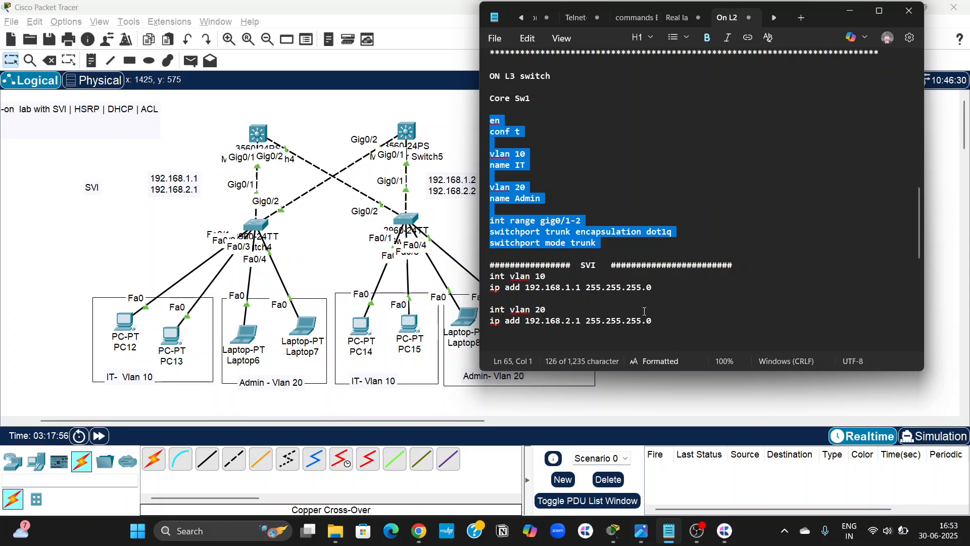
pyautogui.moveTo(656, 321); pyautogui.dragTo(488, 277)
pyautogui.press('super+c')
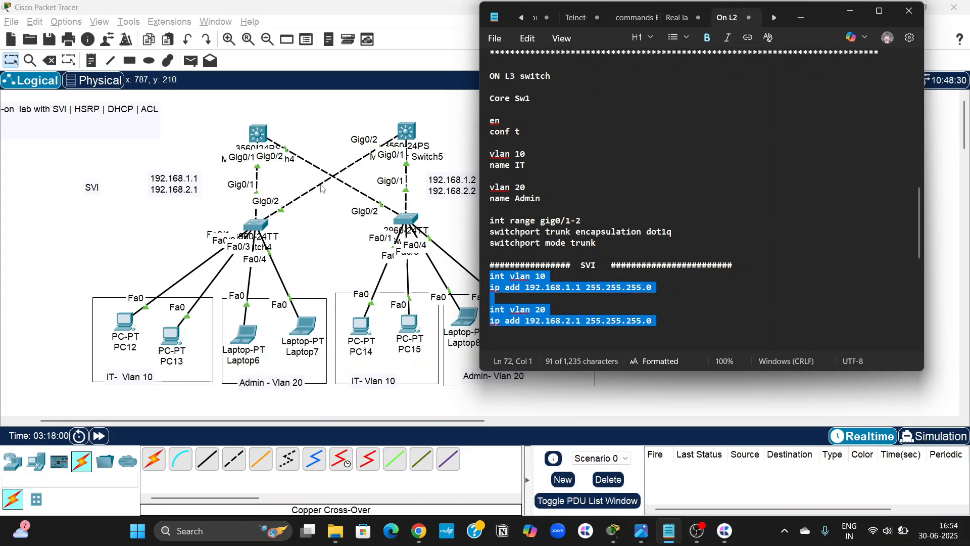
pyautogui.click(256, 134)
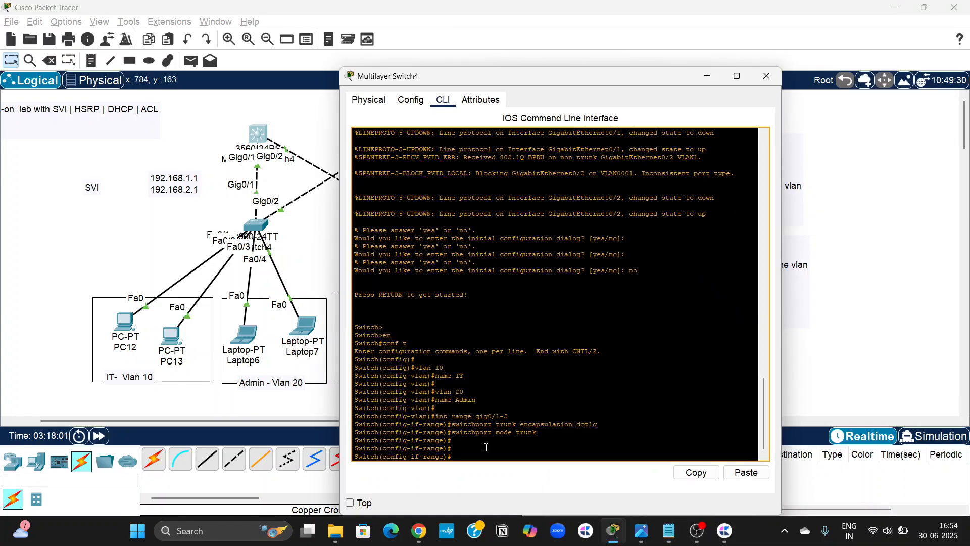
pyautogui.click(746, 473)
pyautogui.press('Return')
pyautogui.press('Return')
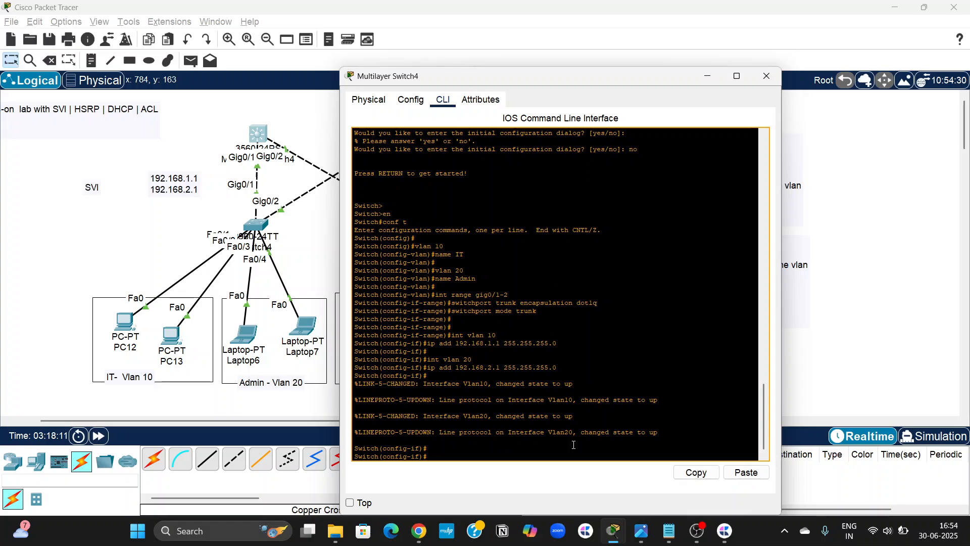
# Run "do sh vlan br" on Multilayer Switch4 and check the IT and Admin VLAN entries.
pyautogui.write('do')
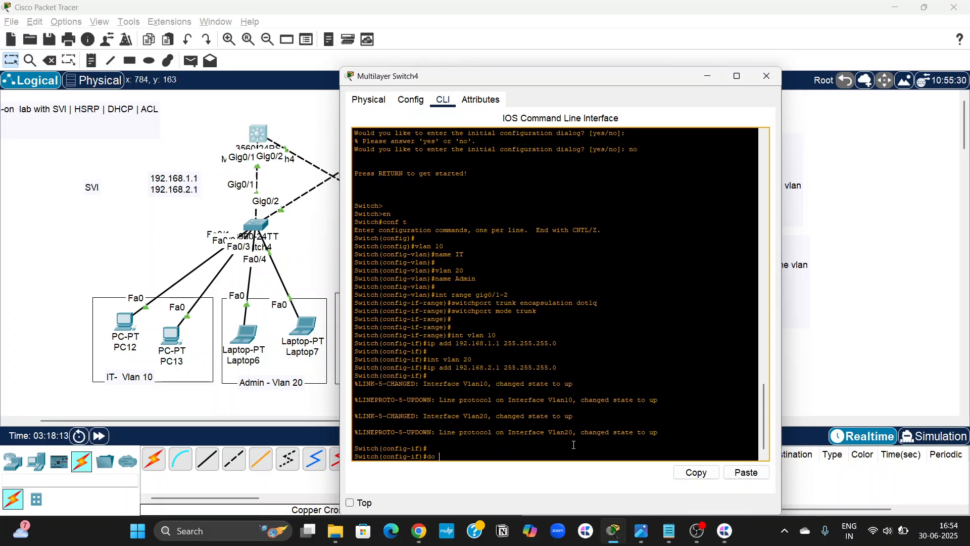
pyautogui.write(' sh vlan br')
pyautogui.press('Return')
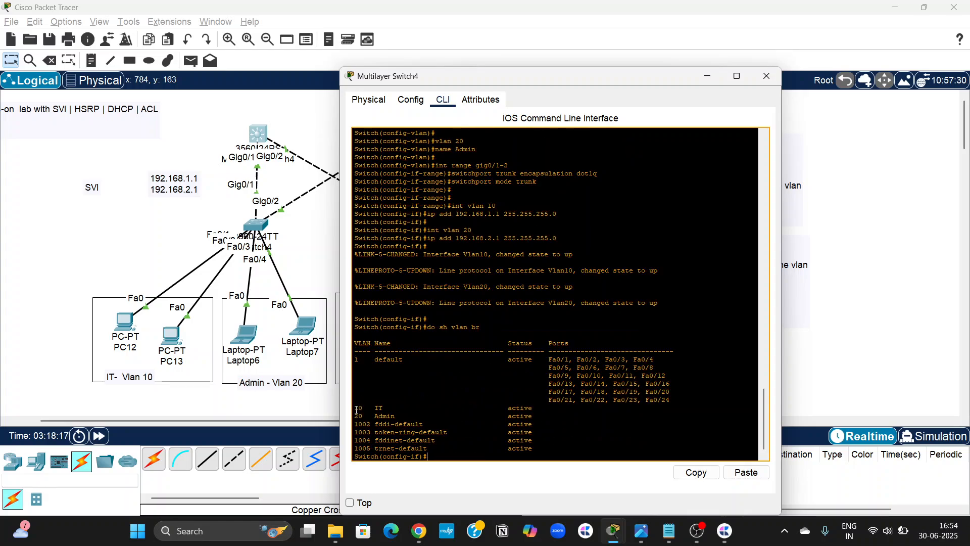
pyautogui.moveTo(357, 410); pyautogui.dragTo(536, 417)
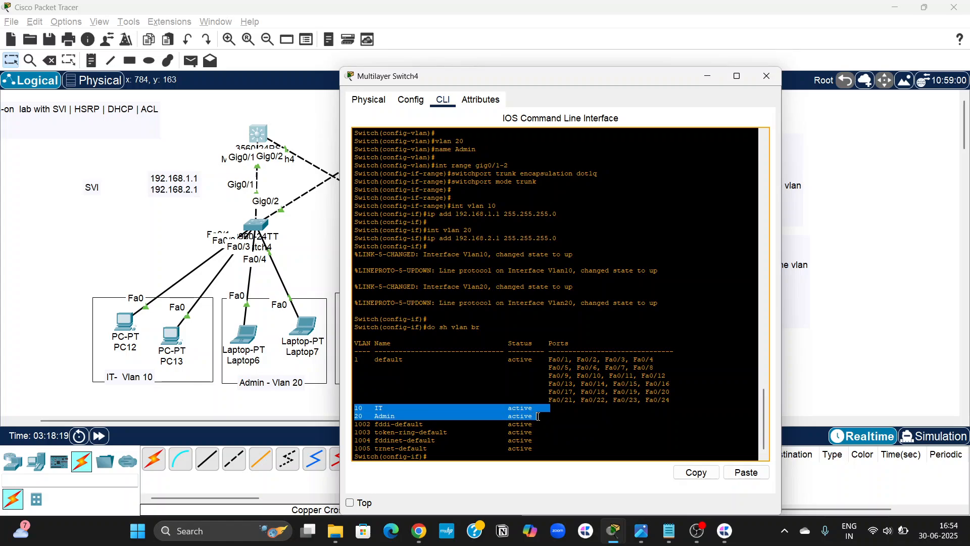
# Run "do sh ip int br" on Multilayer Switch4 and check the Vlan10 and Vlan20 interface addresses and status.
pyautogui.click(451, 458)
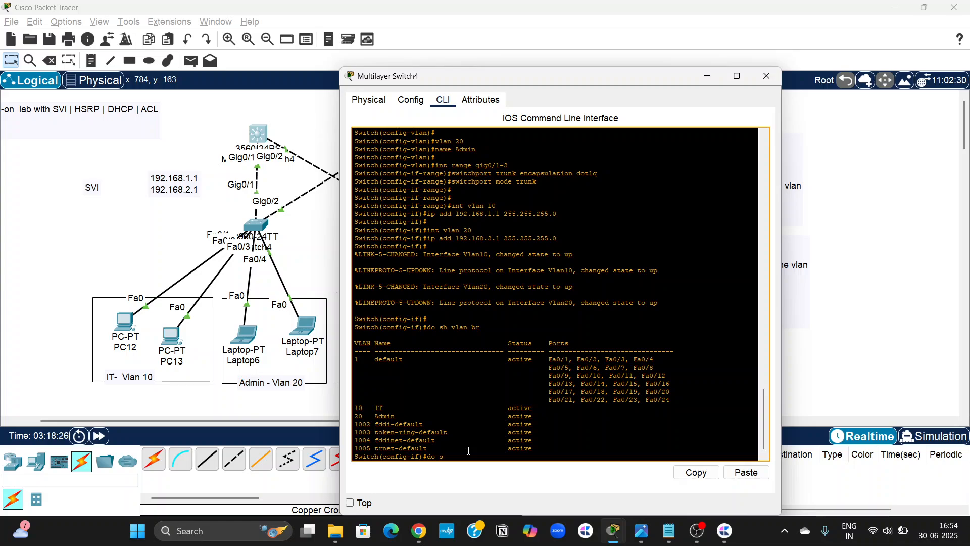
pyautogui.write('ip int br')
pyautogui.moveTo(439, 455); pyautogui.dragTo(493, 458)
pyautogui.press('Return')
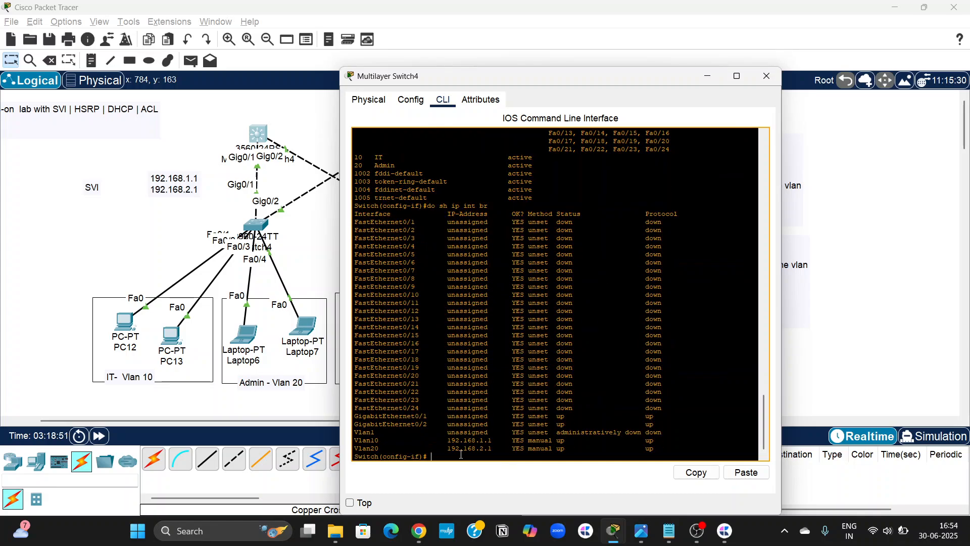
pyautogui.moveTo(355, 438); pyautogui.dragTo(669, 449)
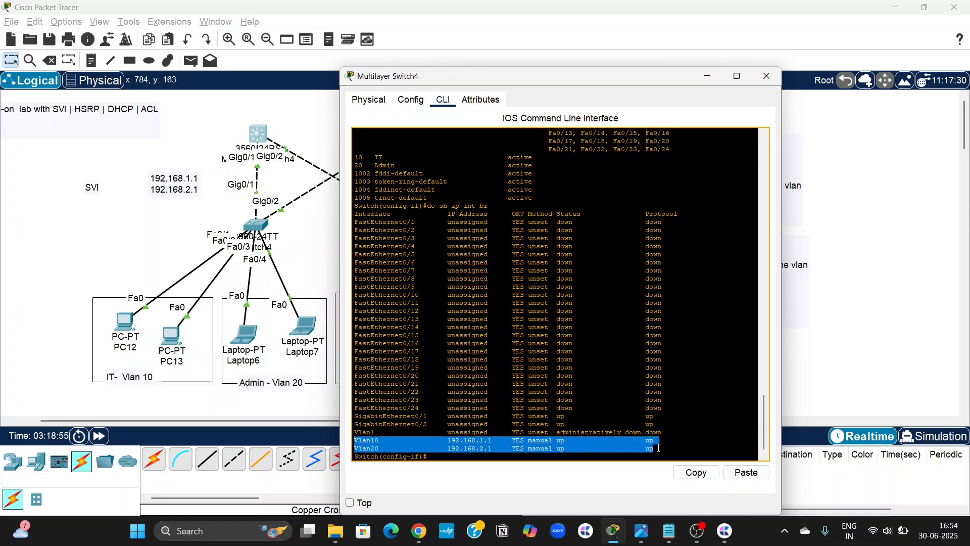
pyautogui.click(449, 456)
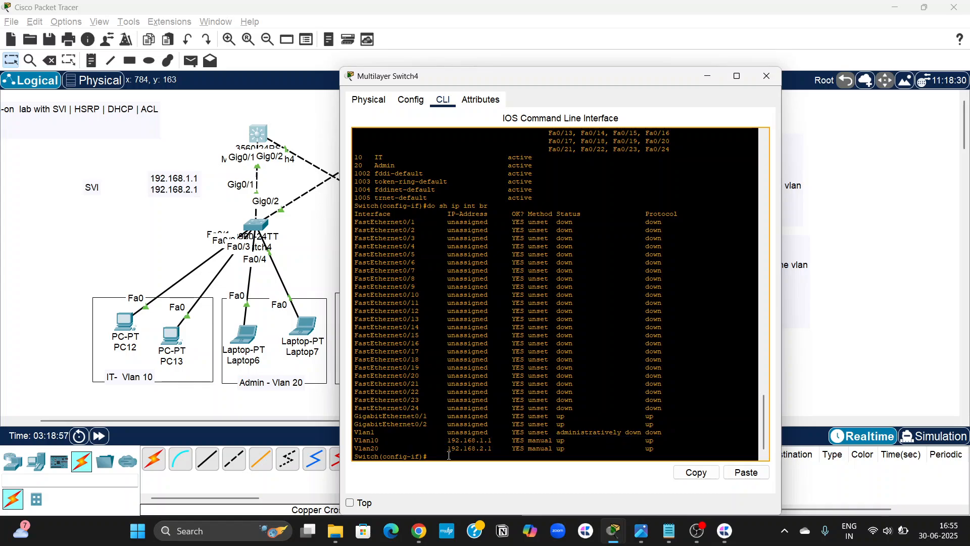
# Return to the notes and copy the core sw2 commands from "en" through "switchport mode trunk".
pyautogui.click(282, 223)
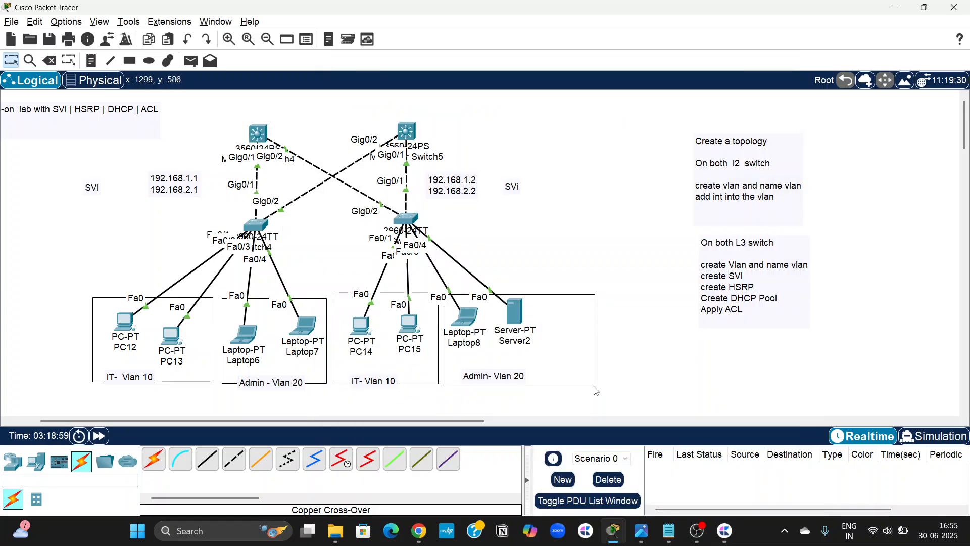
pyautogui.click(670, 530)
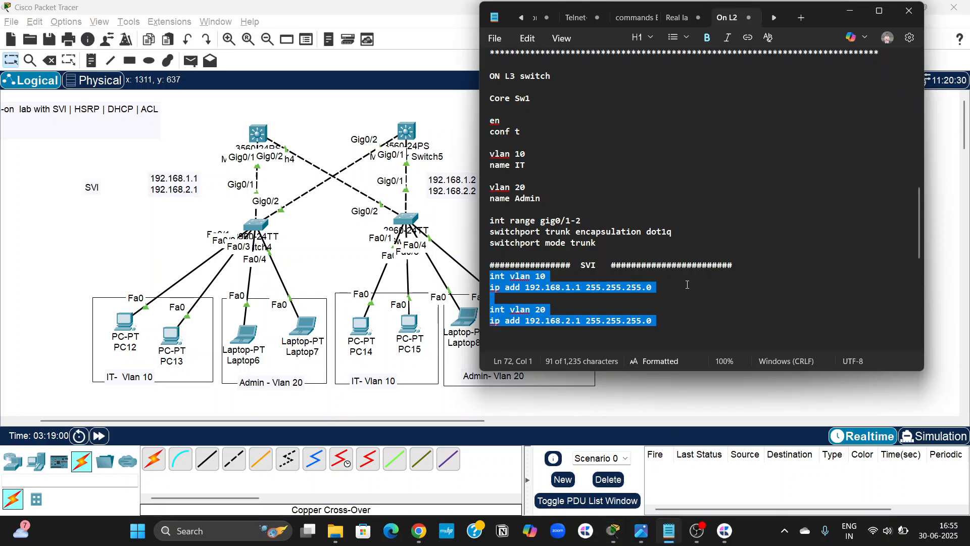
pyautogui.scroll(-10, 536, 211)
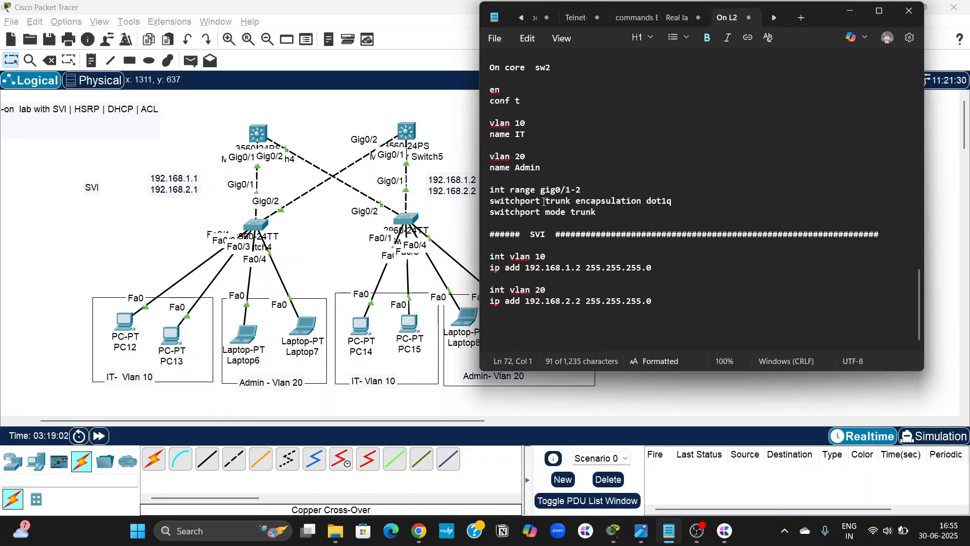
pyautogui.moveTo(594, 214); pyautogui.dragTo(487, 95)
pyautogui.press('super+c')
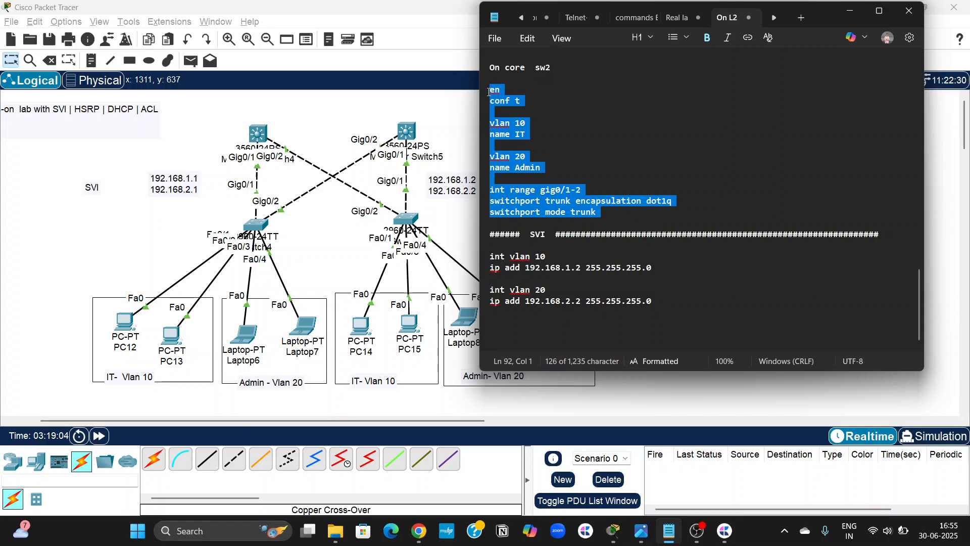
# Answer "no" to the initial configuration dialog in Multilayer Switch5's CLI and run the copied core sw2 VLAN and gig0/1-2 trunk commands.
pyautogui.click(408, 131)
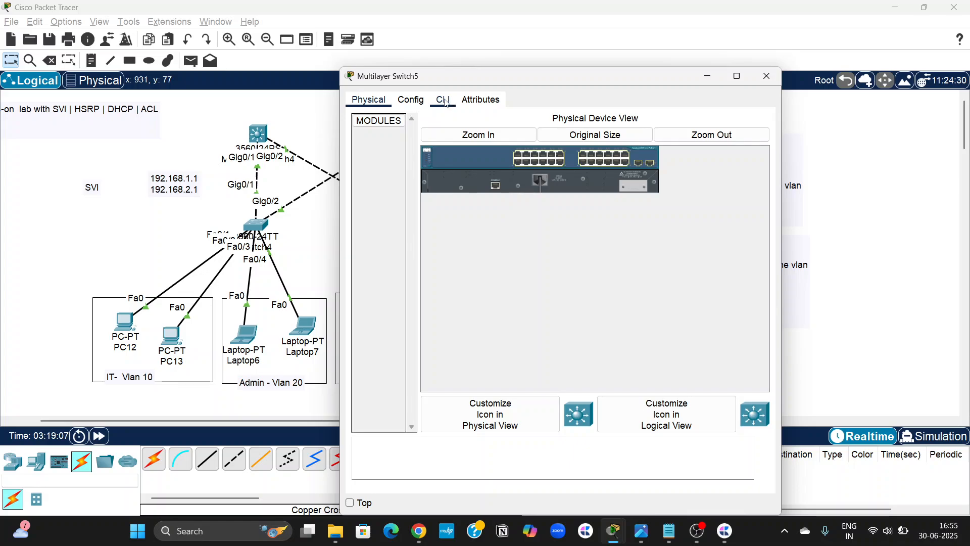
pyautogui.click(445, 101)
pyautogui.press('Return')
pyautogui.press('Return')
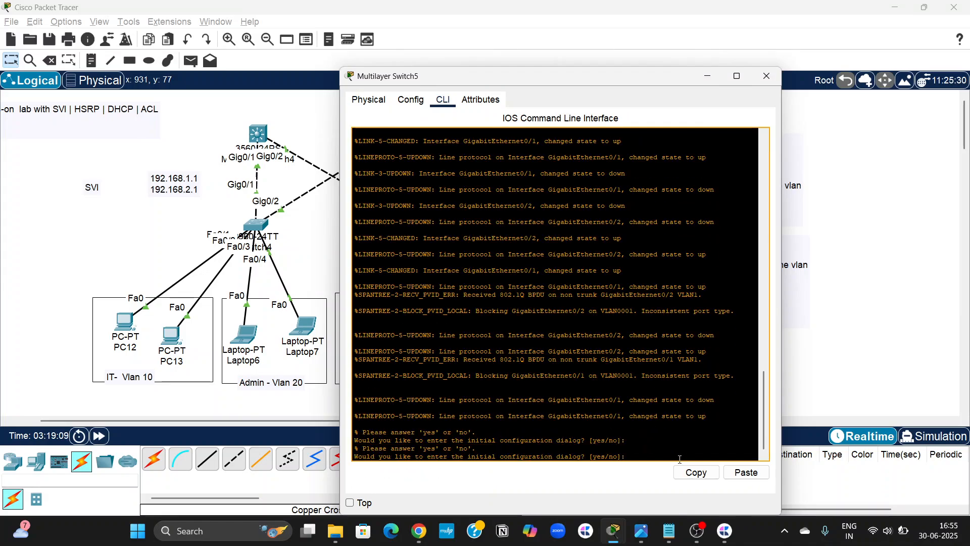
pyautogui.write('no')
pyautogui.press('Return')
pyautogui.press('Return')
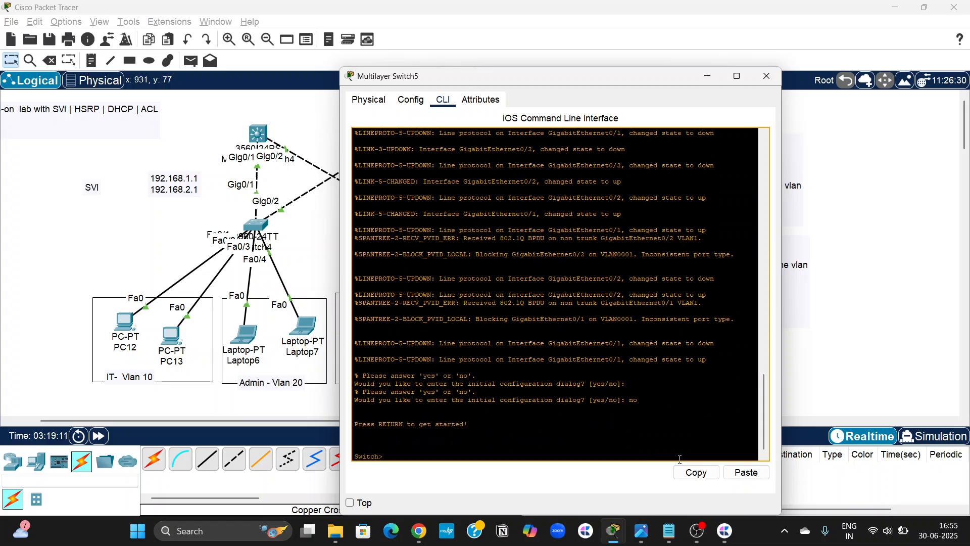
pyautogui.click(746, 472)
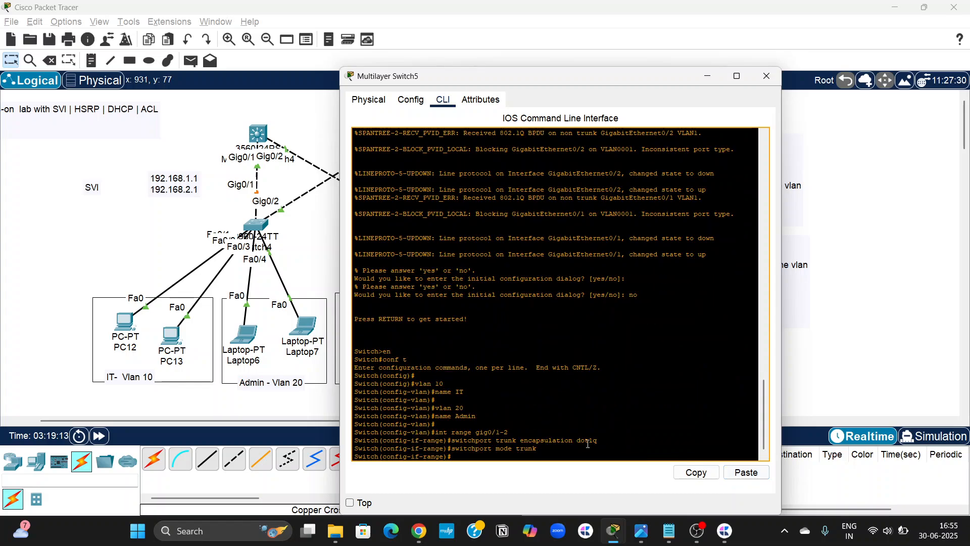
# Return to the notes and copy the core sw2 SVI commands from "int vlan 10" through "ip add 192.168.2.2 255.255.255.0".
pyautogui.press('Return')
pyautogui.click(816, 365)
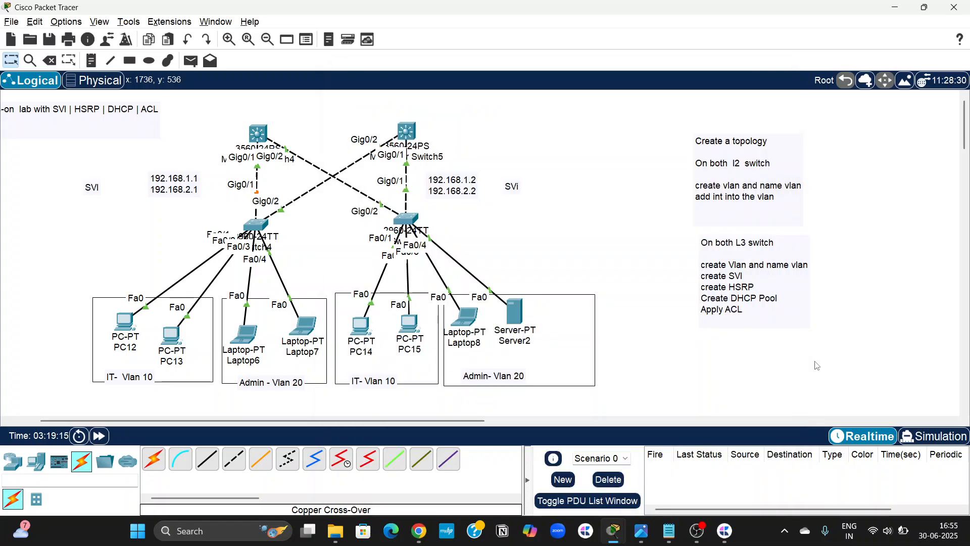
pyautogui.click(670, 531)
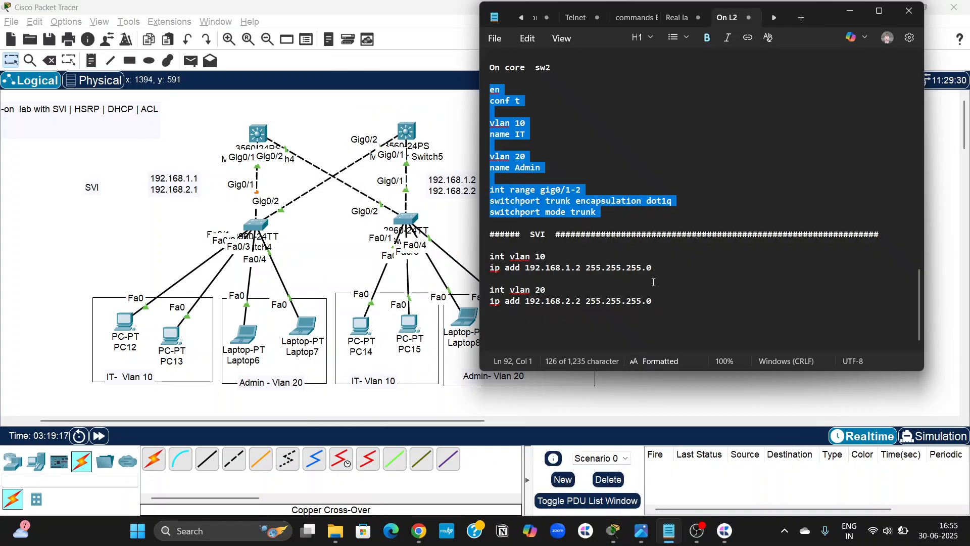
pyautogui.moveTo(664, 301); pyautogui.dragTo(485, 264)
pyautogui.press('super+c')
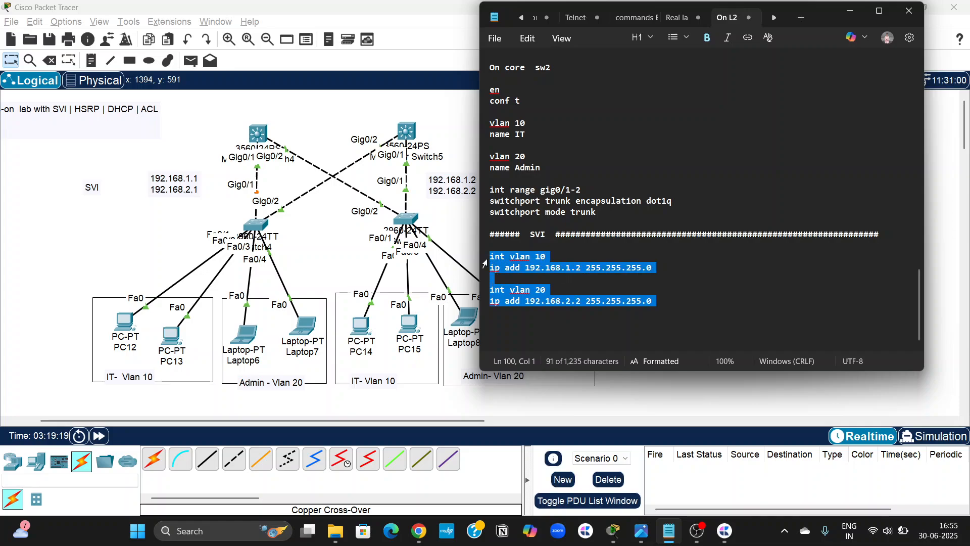
# Run the copied SVI commands on Multilayer Switch5, assigning 192.168.1.2 to vlan 10 and 192.168.2.2 to vlan 20 with mask 255.255.255.0, and close its window.
pyautogui.click(409, 132)
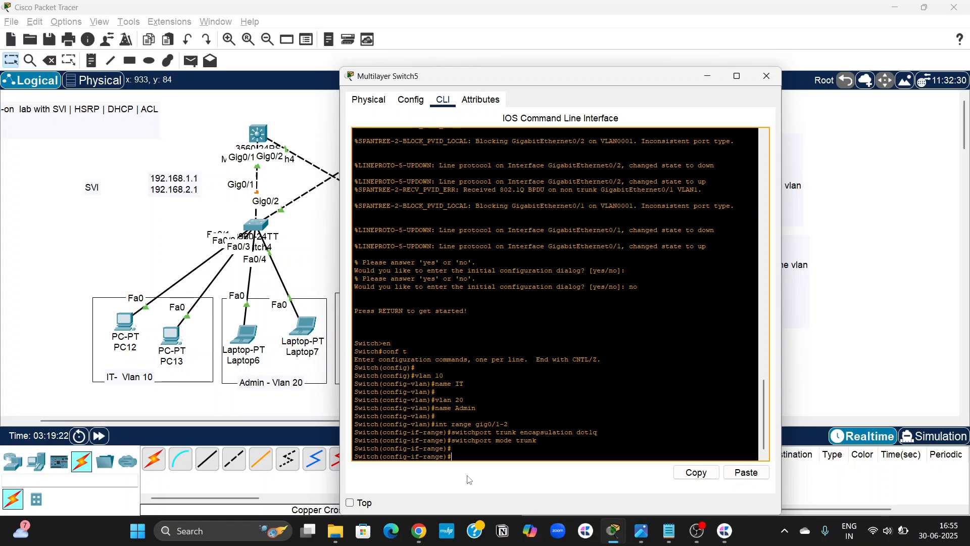
pyautogui.click(746, 472)
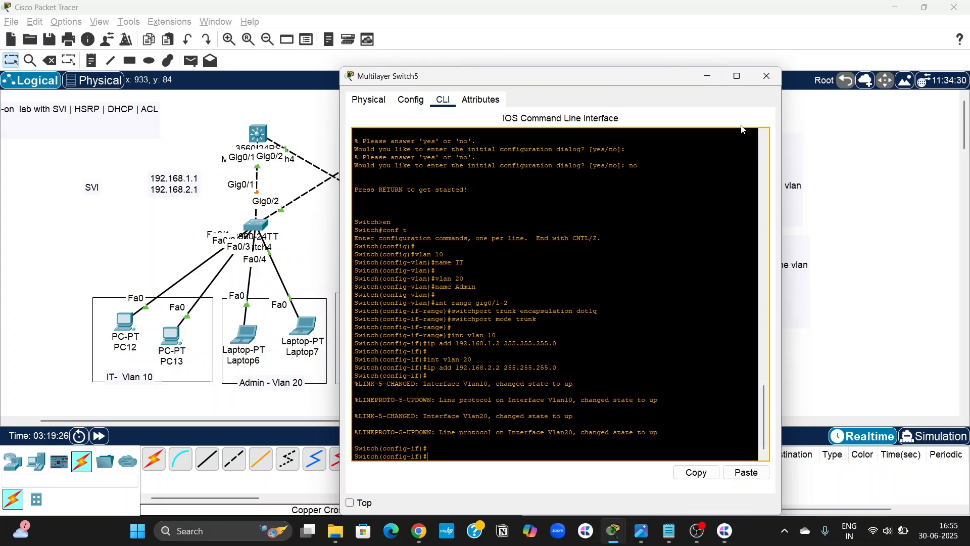
pyautogui.click(765, 83)
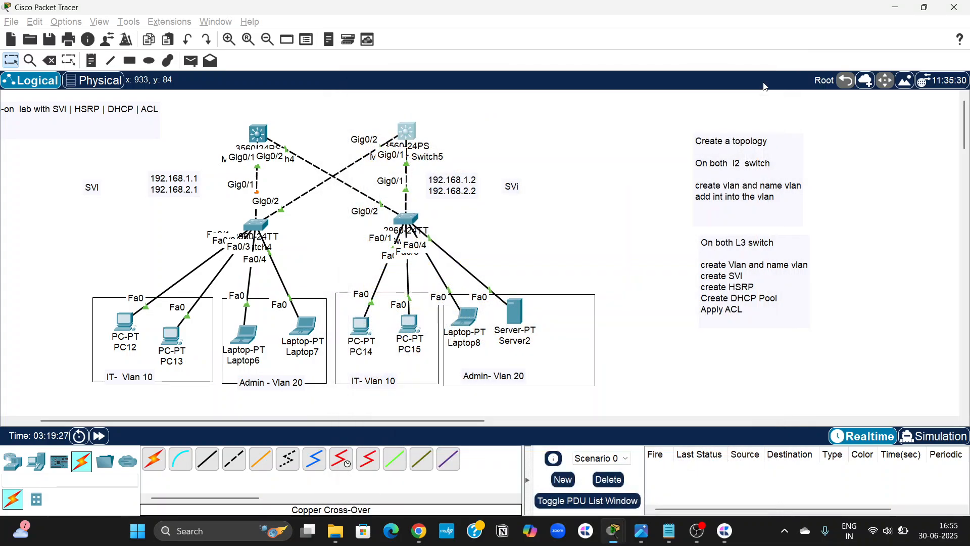
pyautogui.hscroll(-2, 559, 228)
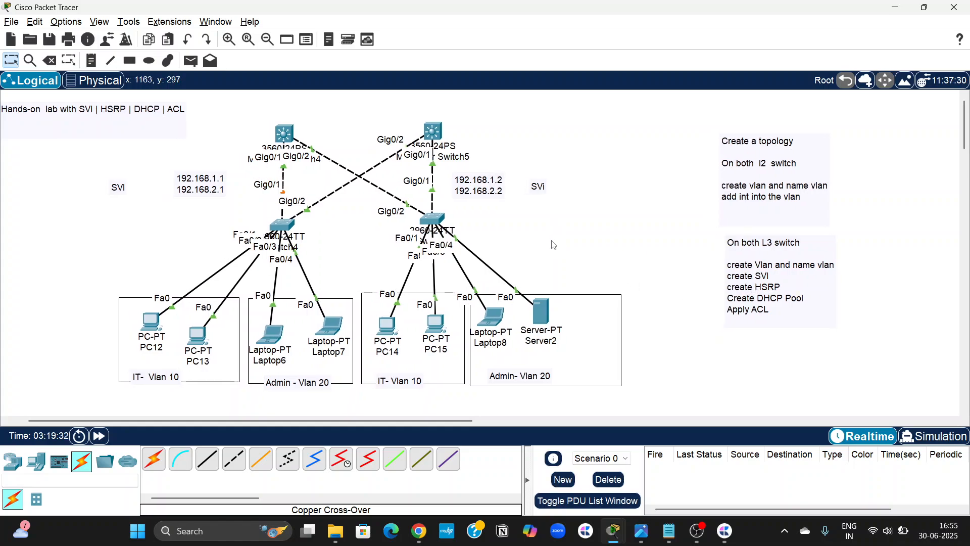
pyautogui.hscroll(-3, 554, 245)
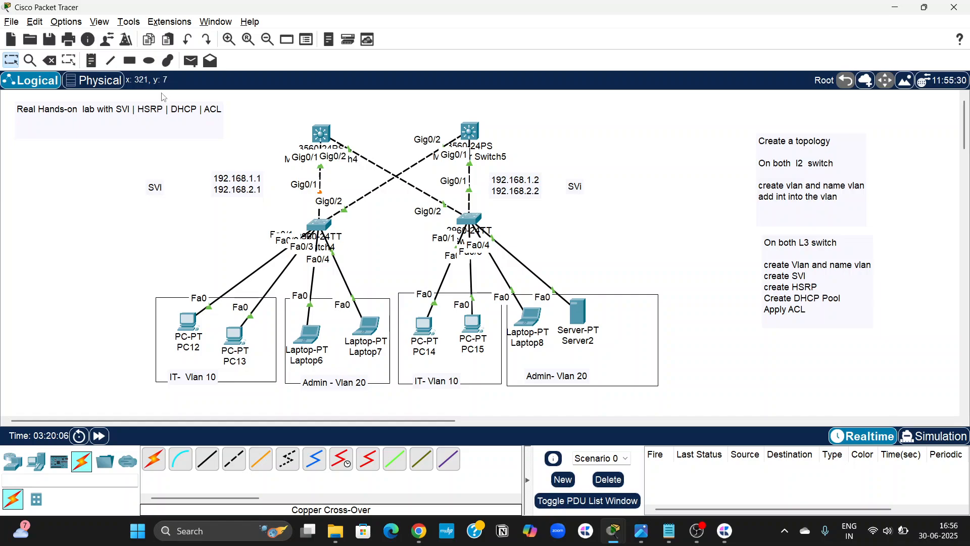
# Add a canvas note with the heading "Virtual HSRP" between the two multilayer switches.
pyautogui.click(92, 61)
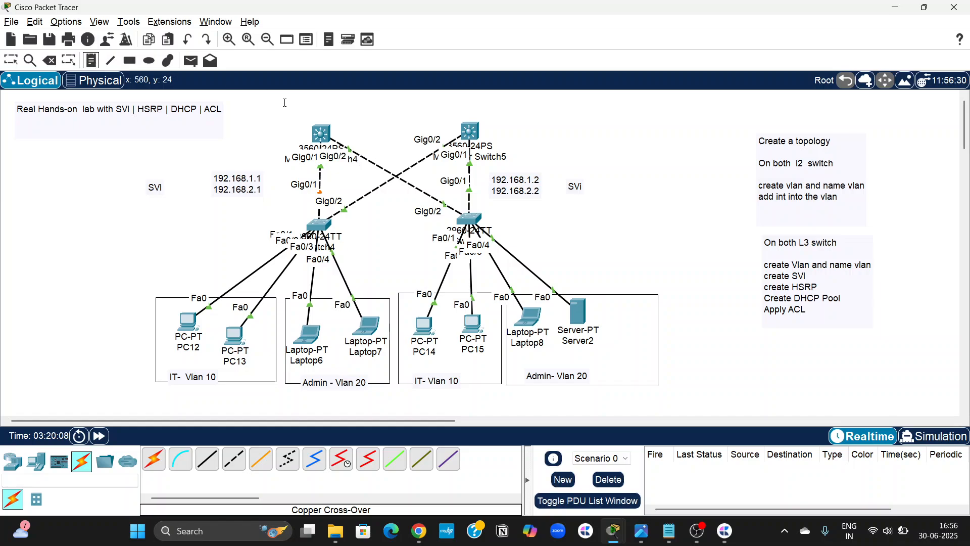
pyautogui.click(367, 123)
pyautogui.write('Virtual ')
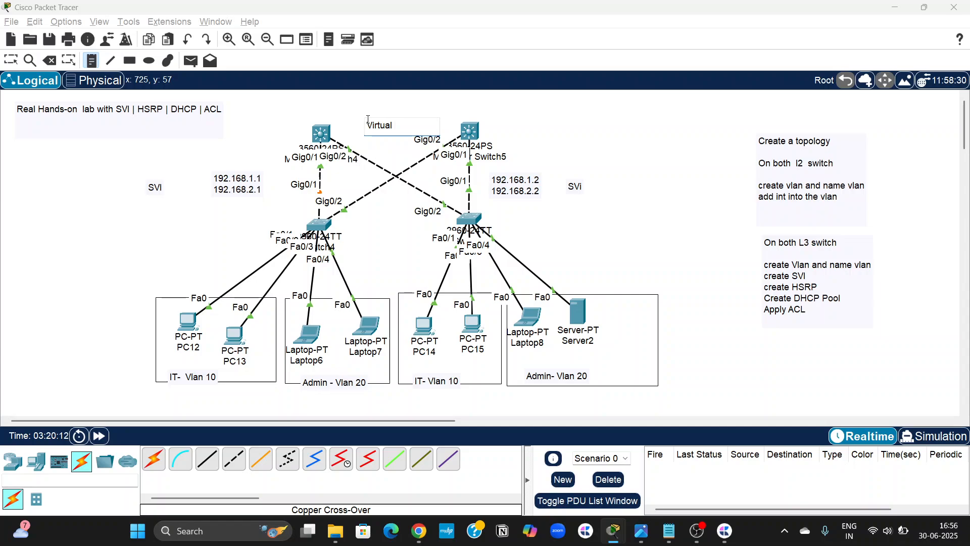
pyautogui.write('HSRP')
pyautogui.press('Return')
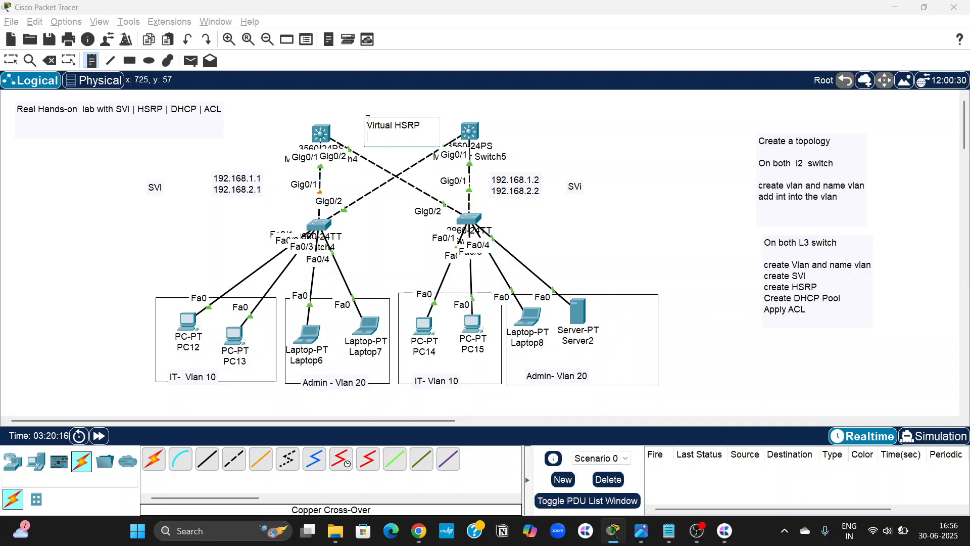
# List 192.168.1.90 and 192.168.2.90 under the note's heading, then move the note clear of the Gig0/2 label.
pyautogui.write('192.168.1.90')
pyautogui.press('Return')
pyautogui.write('192.168')
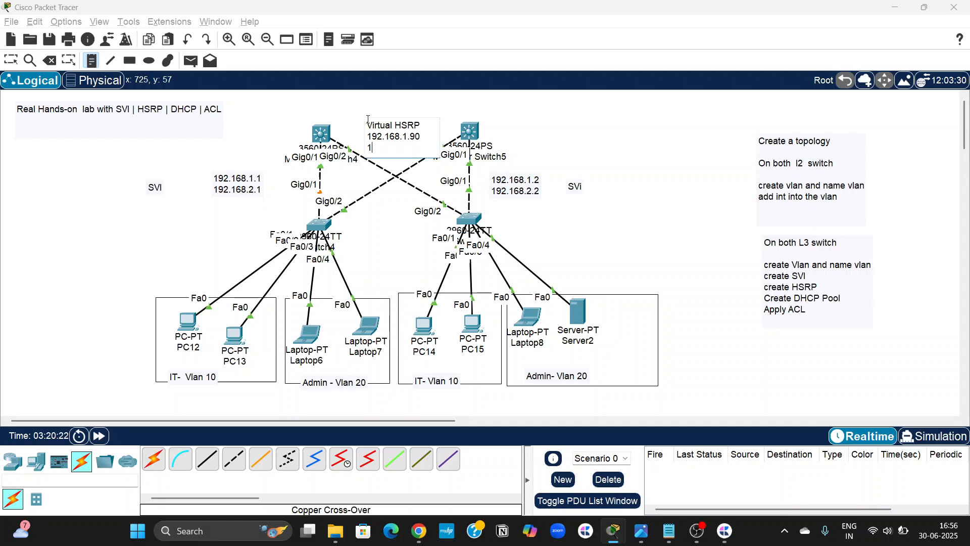
pyautogui.write('.2.90')
pyautogui.press('Escape')
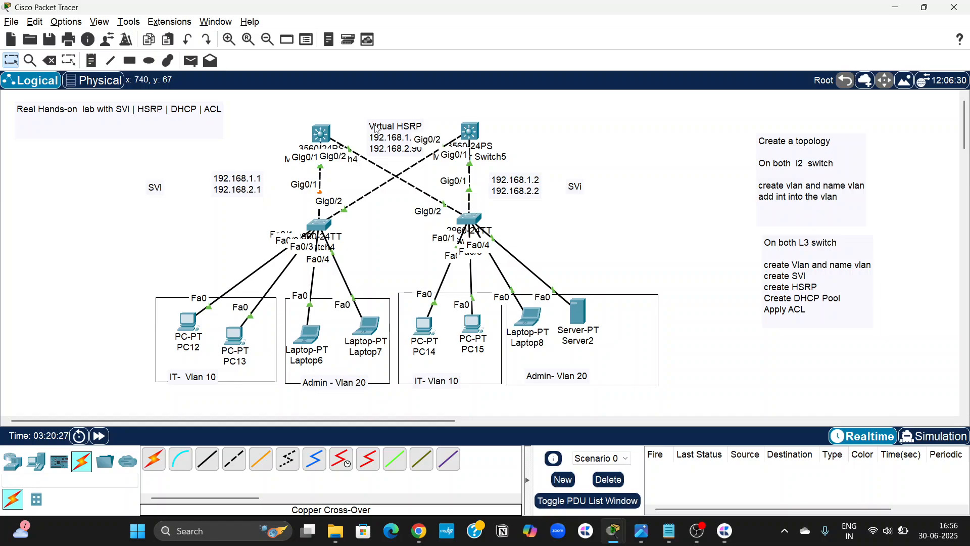
pyautogui.moveTo(385, 136); pyautogui.dragTo(369, 121)
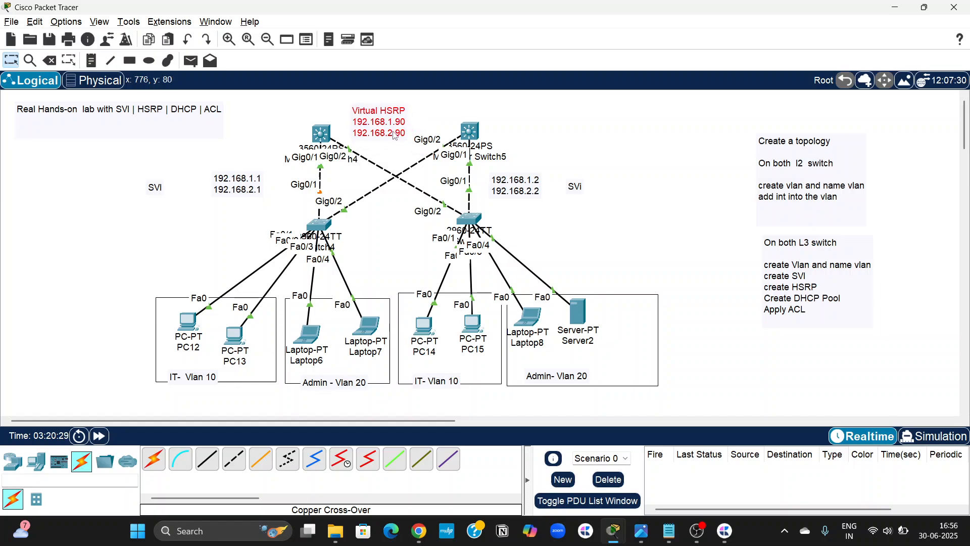
# Switch to the Notepad notes and add an "HSRP" heading framed by # characters below the first core switch's SVI commands.
pyautogui.click(669, 531)
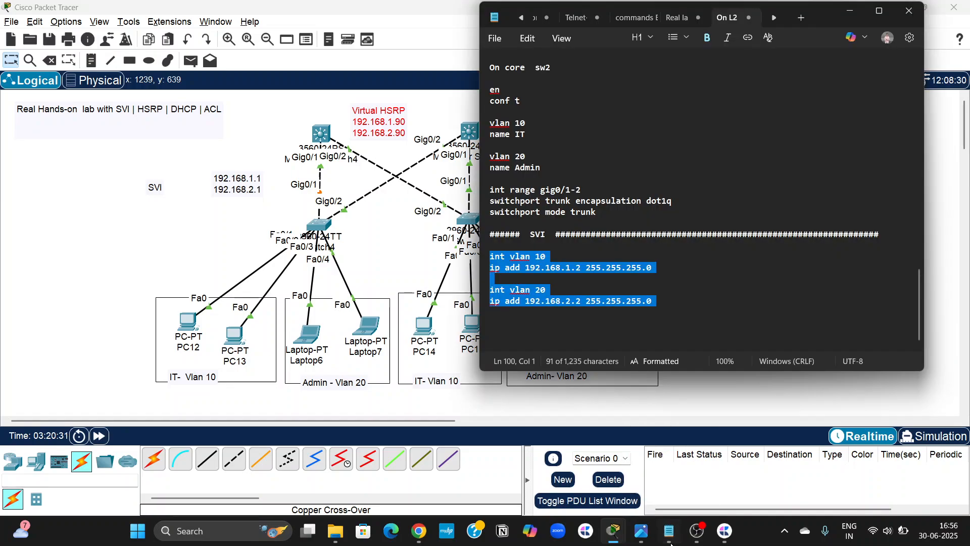
pyautogui.click(676, 307)
pyautogui.scroll(7, 663, 258)
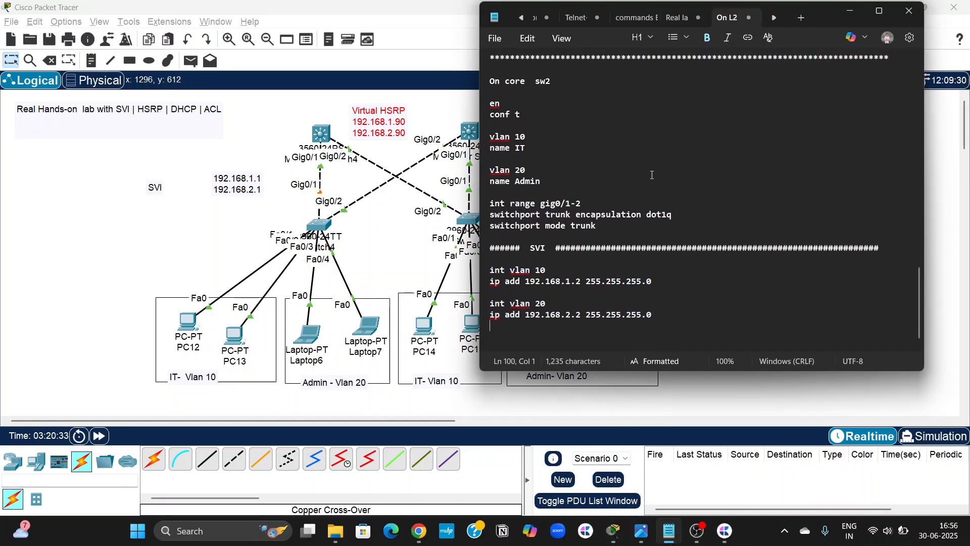
pyautogui.click(668, 227)
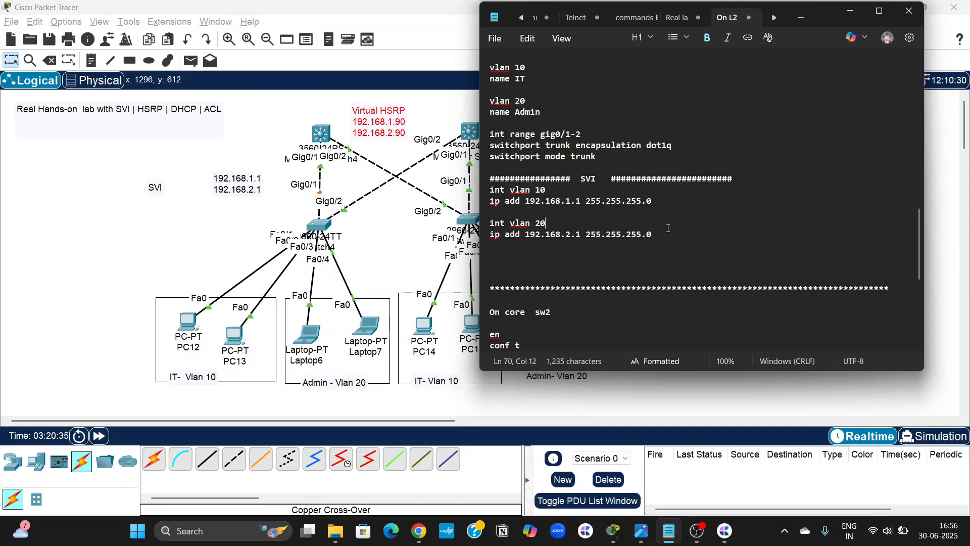
pyautogui.click(667, 234)
pyautogui.press('Return')
pyautogui.press('Return')
pyautogui.press('Return')
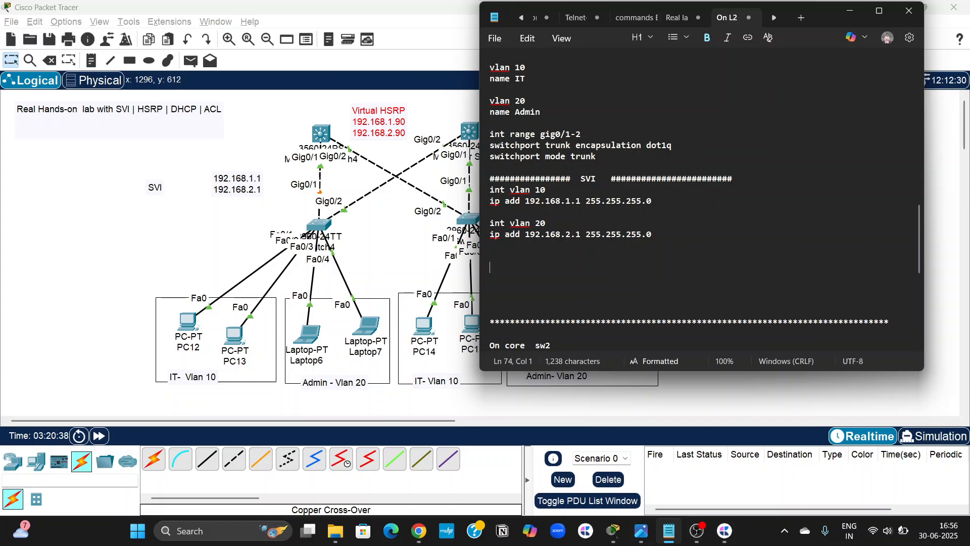
pyautogui.write('######   HSRP ')
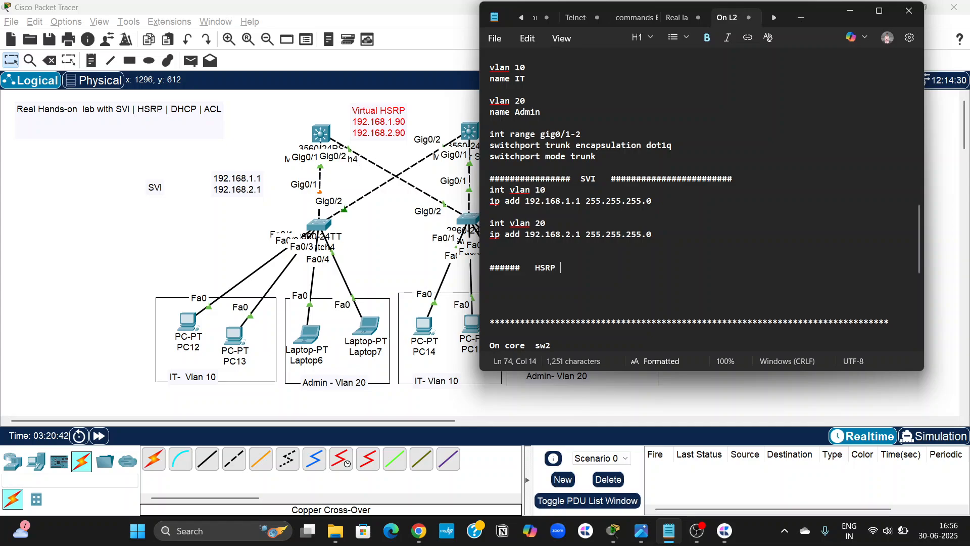
pyautogui.write('###########################')
pyautogui.press('Return')
pyautogui.press('Return')
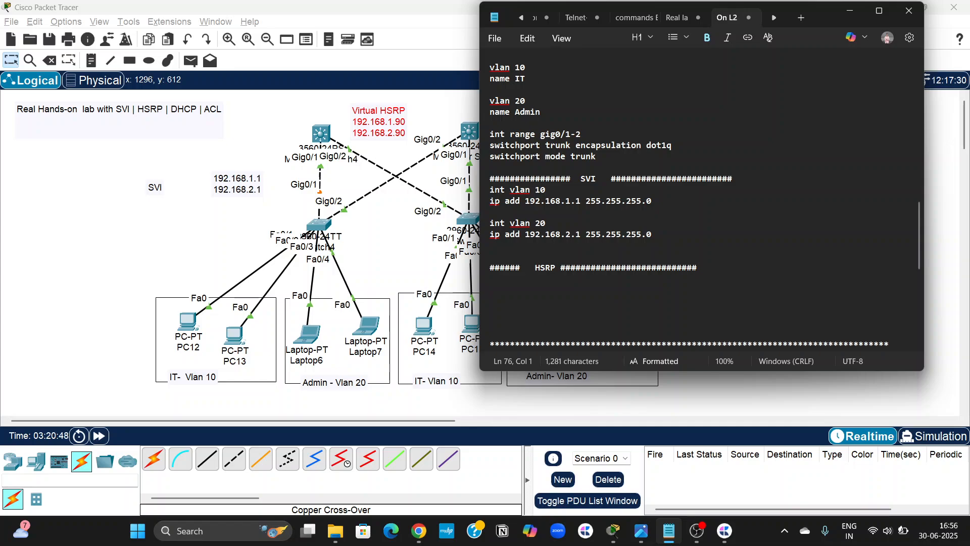
# Write "int vlan 10" and "standby 1 ip 192.168.1.90" under the first core switch's HSRP heading.
pyautogui.write('int vlan 10')
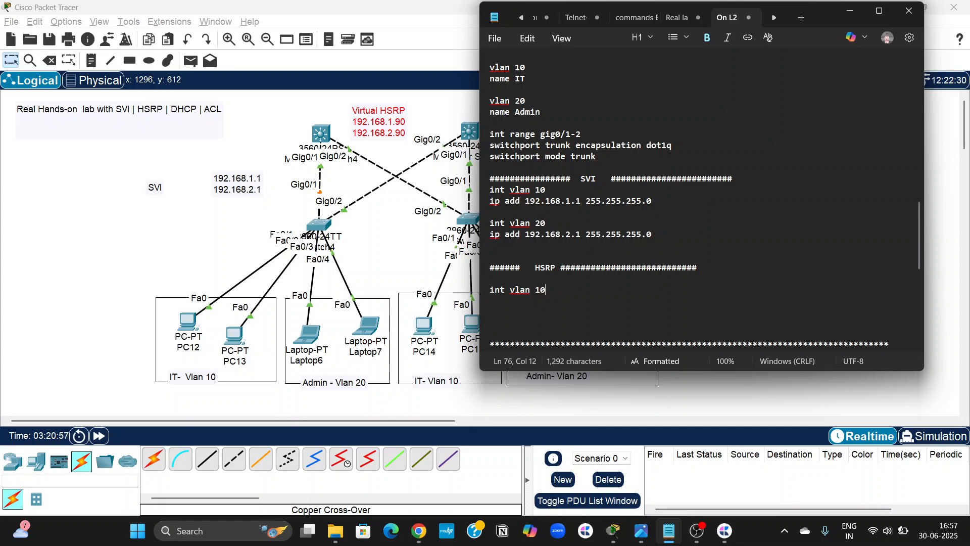
pyautogui.press('Return')
pyautogui.write('stand')
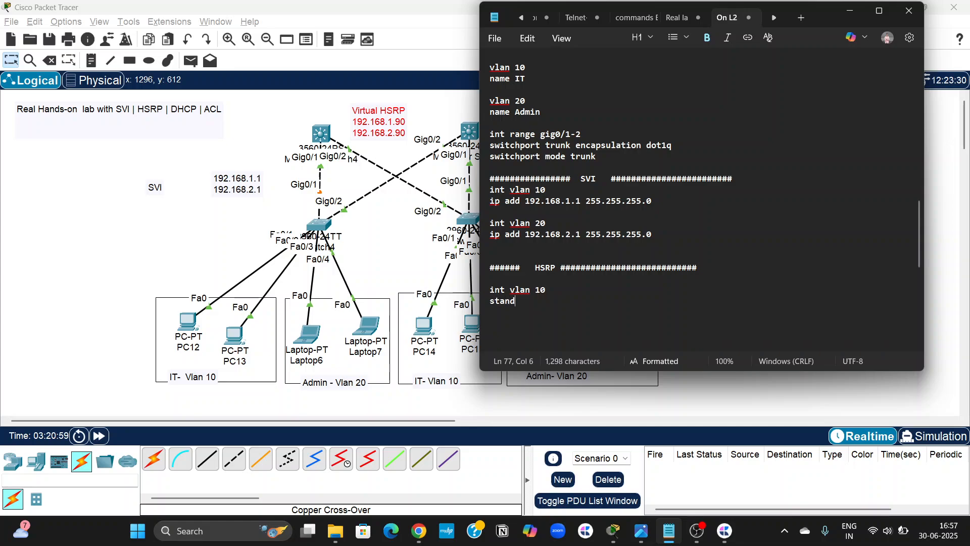
pyautogui.write('by 1 ip ')
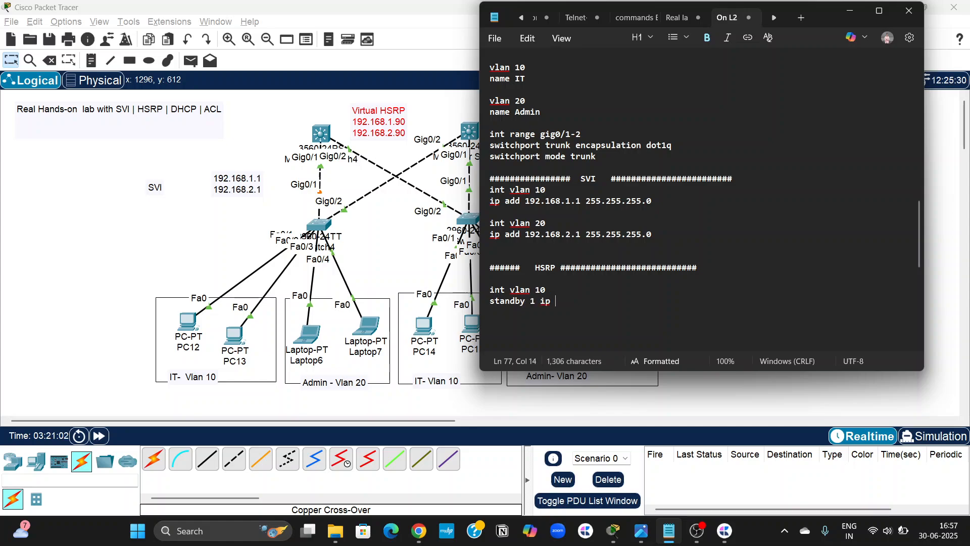
pyautogui.write('192.168.1.90')
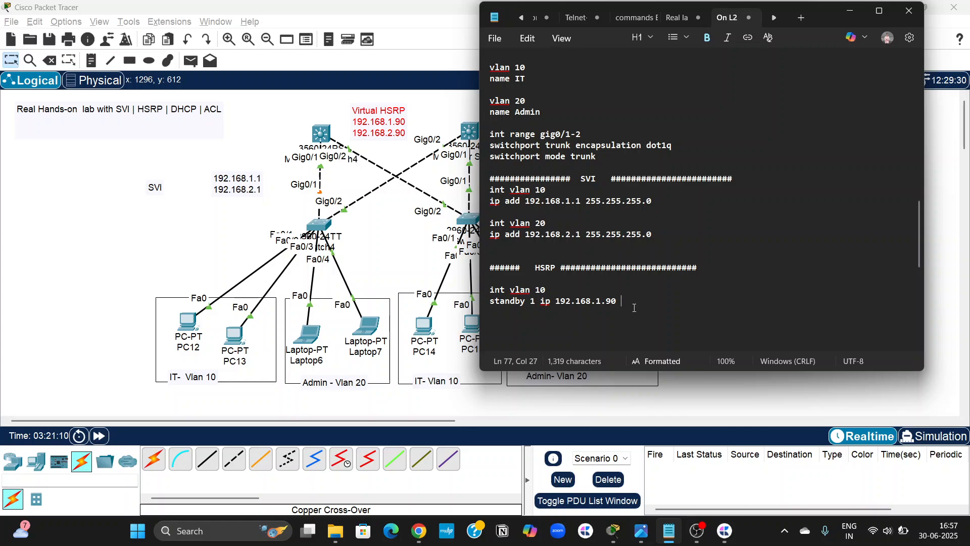
pyautogui.press('Return')
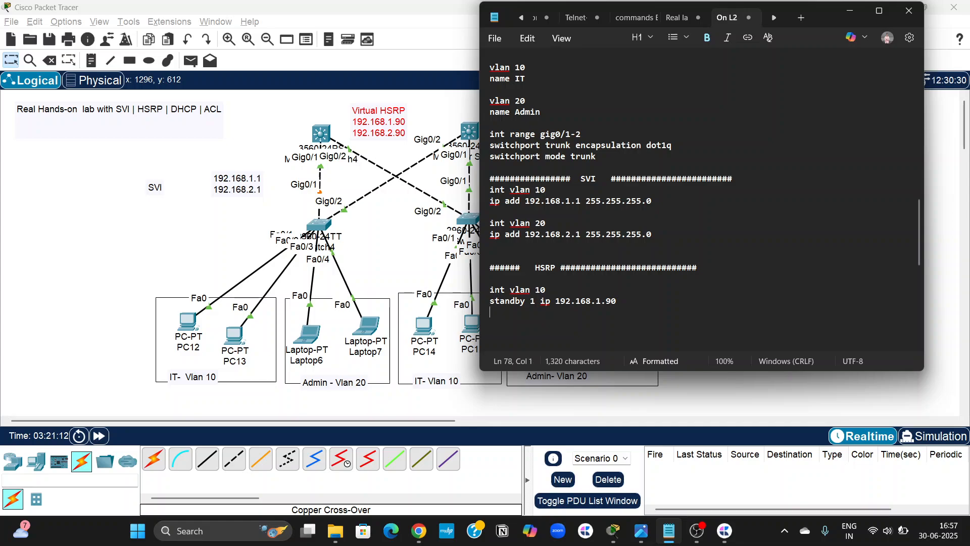
# Add "standby 1 priority 255" and "standby 1 preempt" to the first core switch's vlan 10 HSRP commands.
pyautogui.write('standby 1')
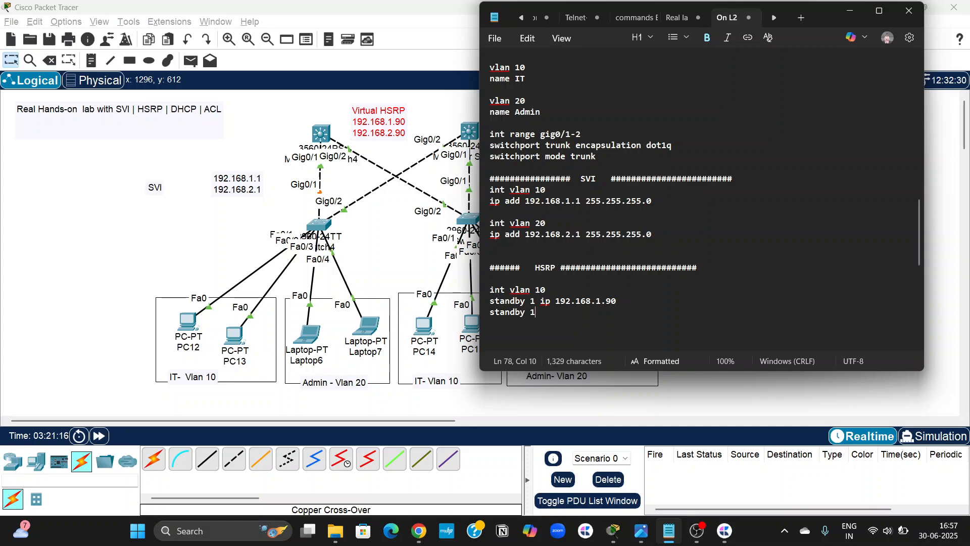
pyautogui.write(' i')
pyautogui.press('BackSpace')
pyautogui.write('prip')
pyautogui.press('BackSpace')
pyautogui.write('ority 255')
pyautogui.press('Return')
pyautogui.write('sta')
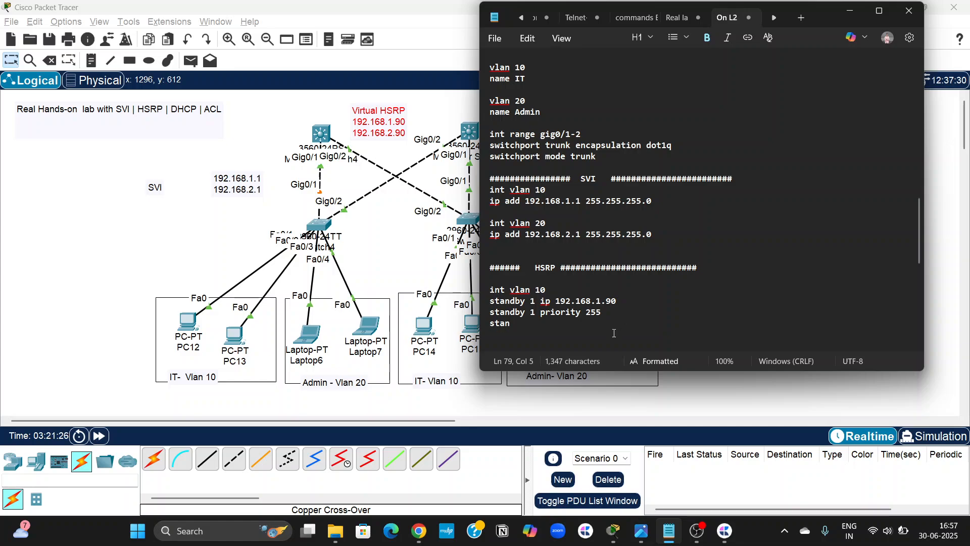
pyautogui.write('ndby 1 p')
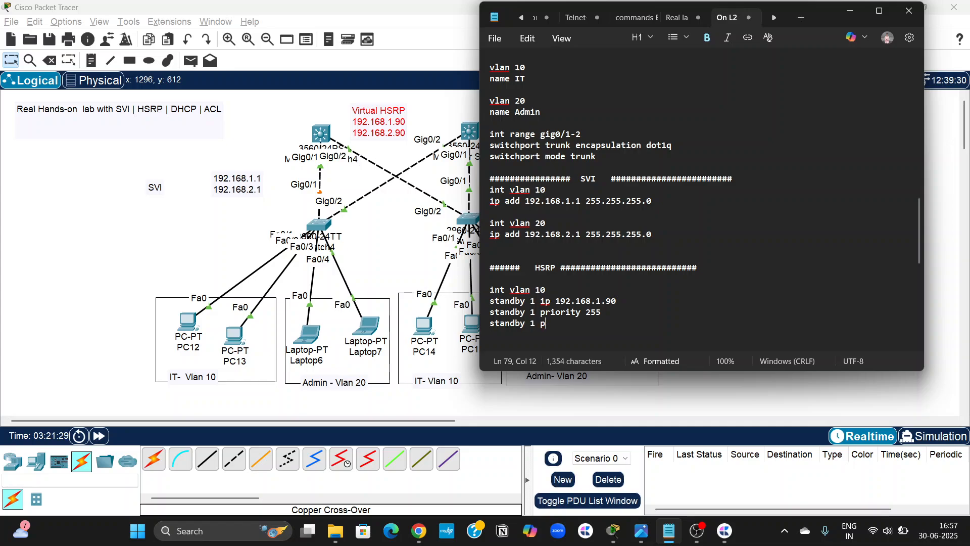
pyautogui.write('reempt')
pyautogui.press('Return')
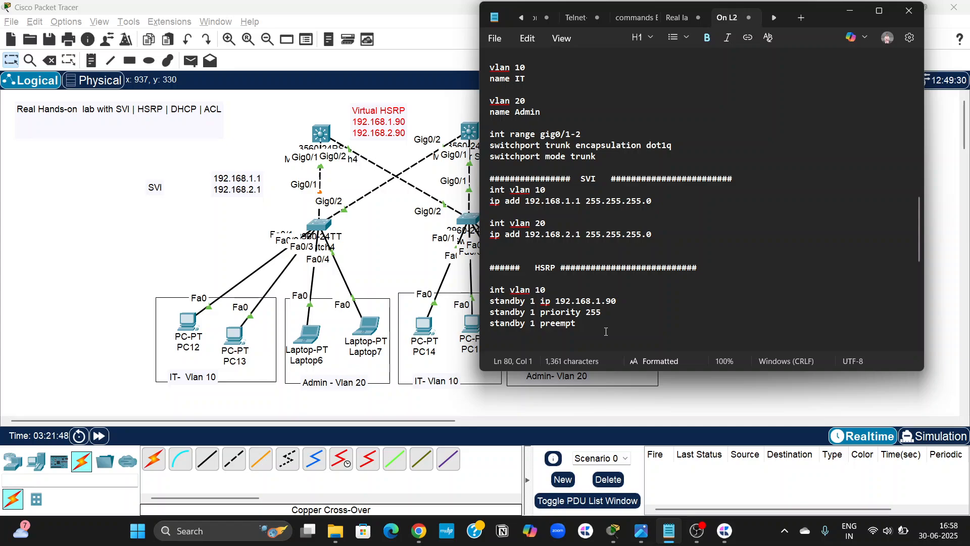
# Write "int vlan 20" with "standby 2 ip 192.168.2.90" below the first core switch's vlan 10 HSRP block.
pyautogui.press('Return')
pyautogui.write('int vlan 20')
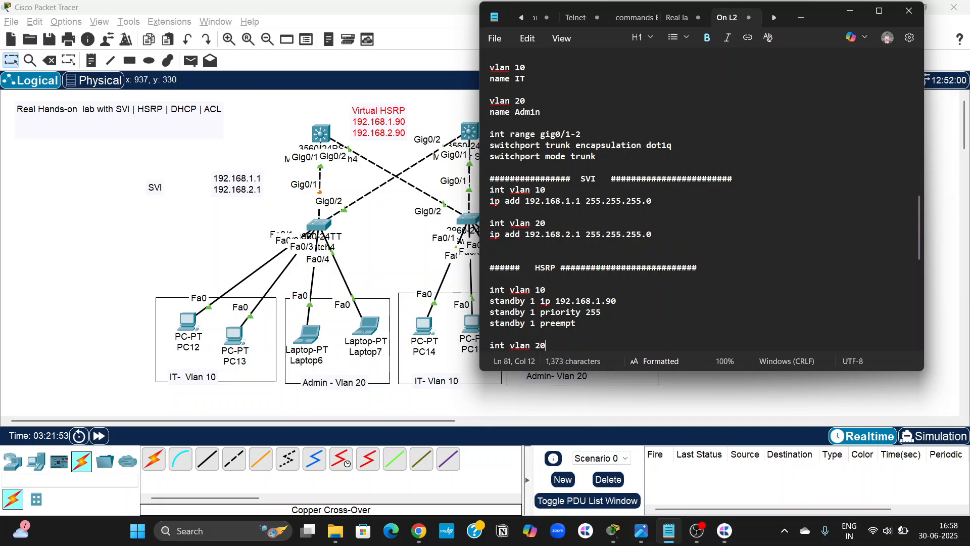
pyautogui.press('Return')
pyautogui.write('standby')
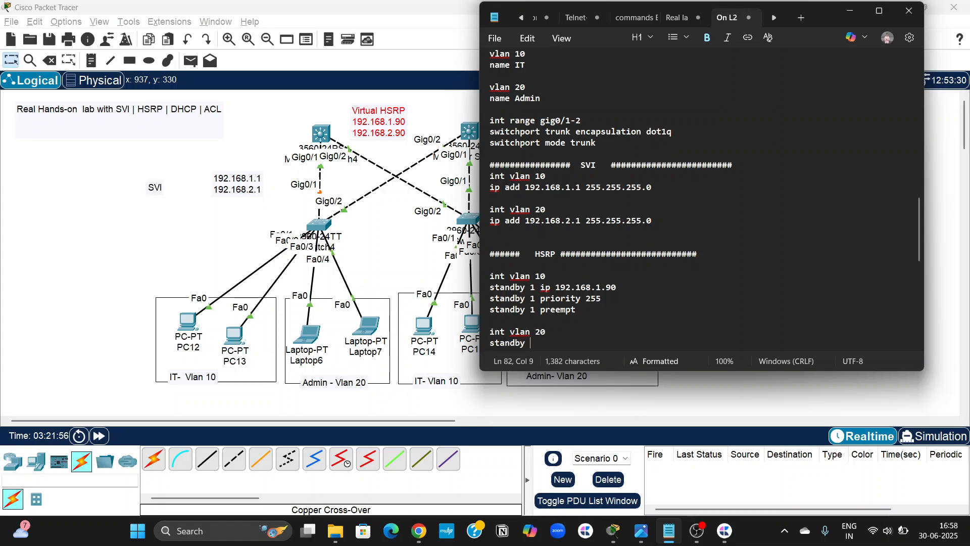
pyautogui.write(' 2 ip ')
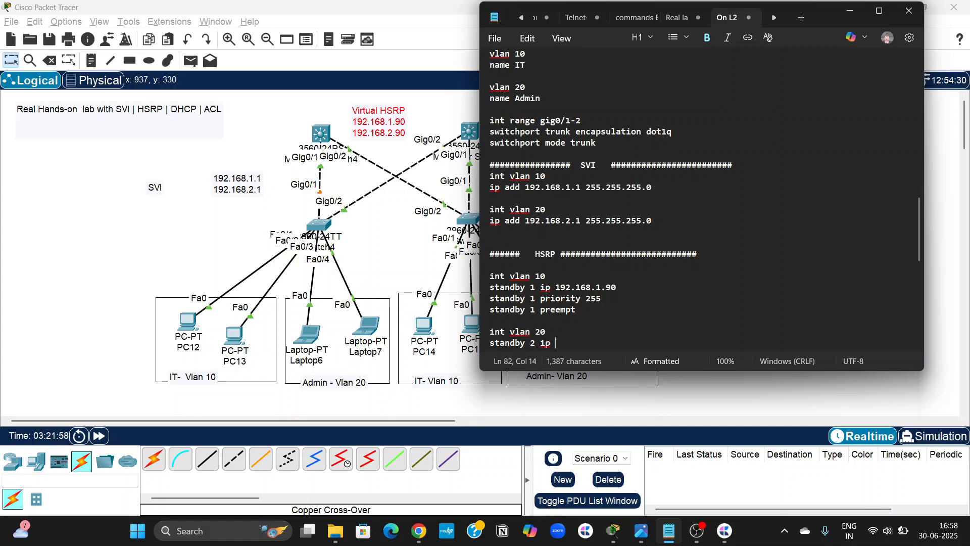
pyautogui.write('192.168.2')
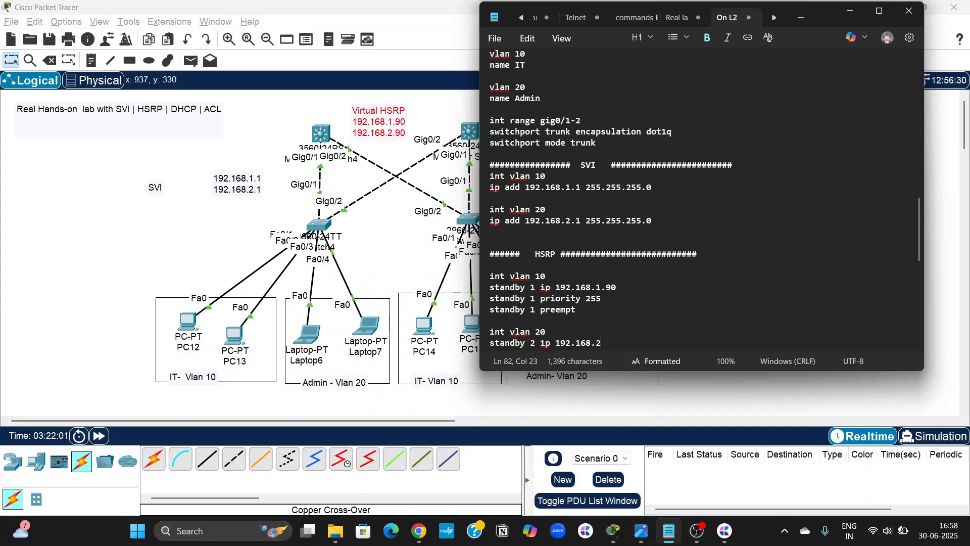
pyautogui.write('.90')
pyautogui.press('Return')
pyautogui.press('Return')
pyautogui.press('Return')
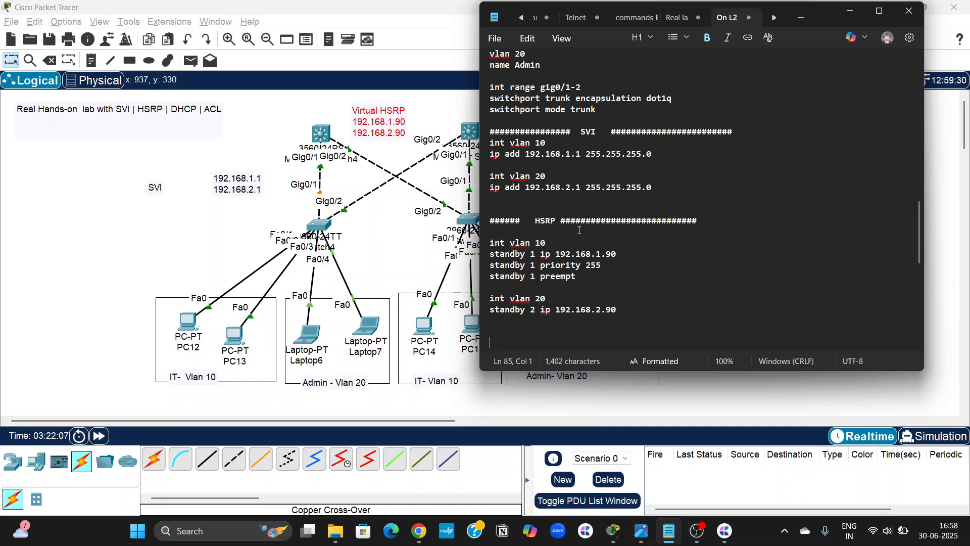
# Copy the HSRP heading line and paste it below the core sw2 SVI commands.
pyautogui.tripleClick(545, 222)
pyautogui.hotkey('ctrl', 'c')
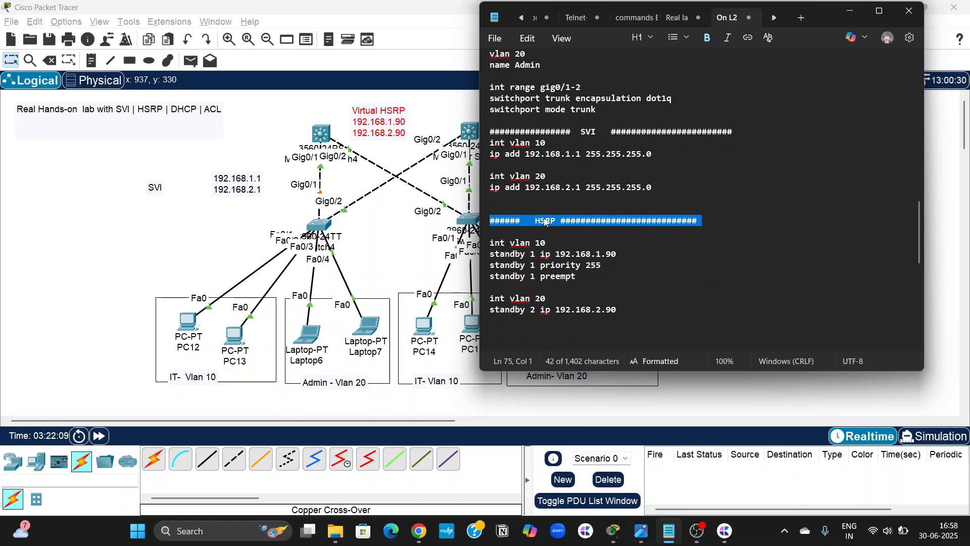
pyautogui.scroll(-10, 564, 289)
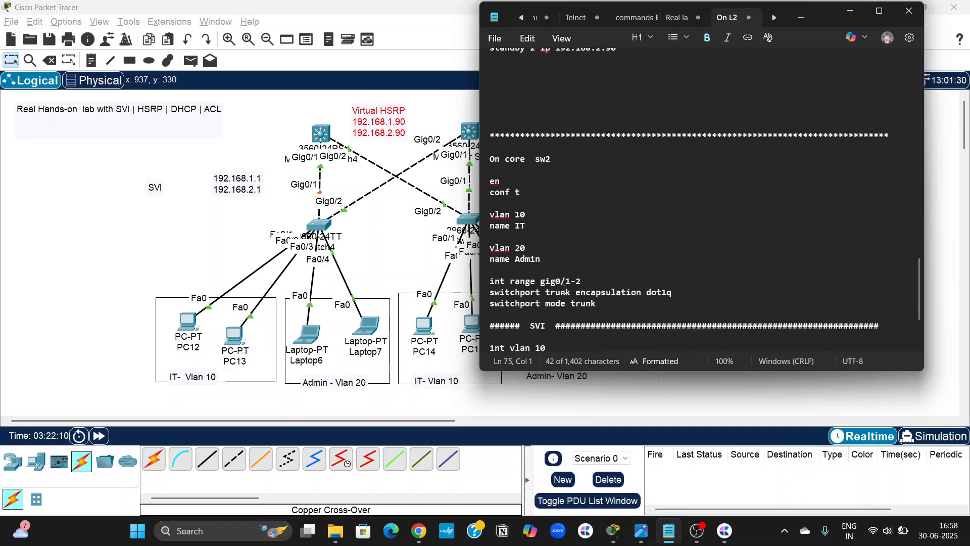
pyautogui.click(509, 318)
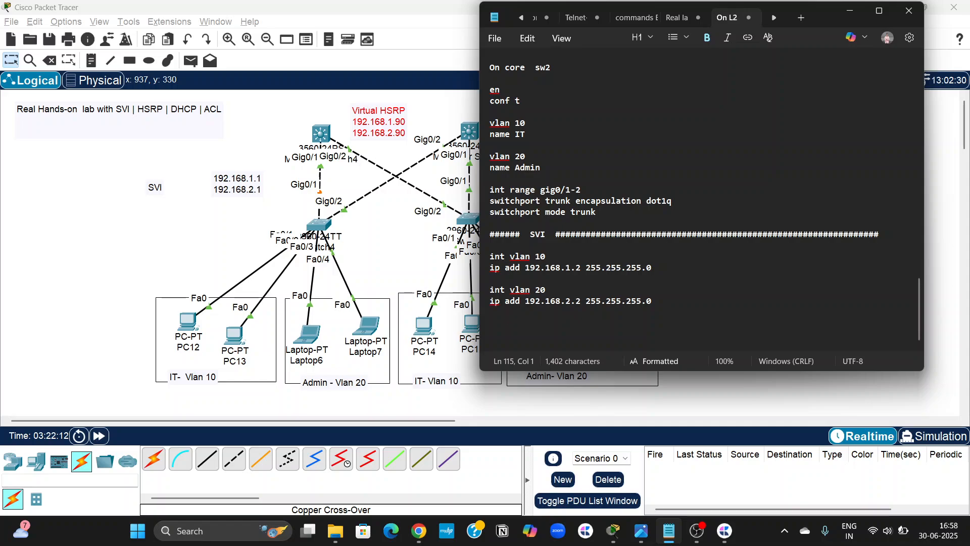
pyautogui.hotkey('ctrl', 'v')
pyautogui.press('Return')
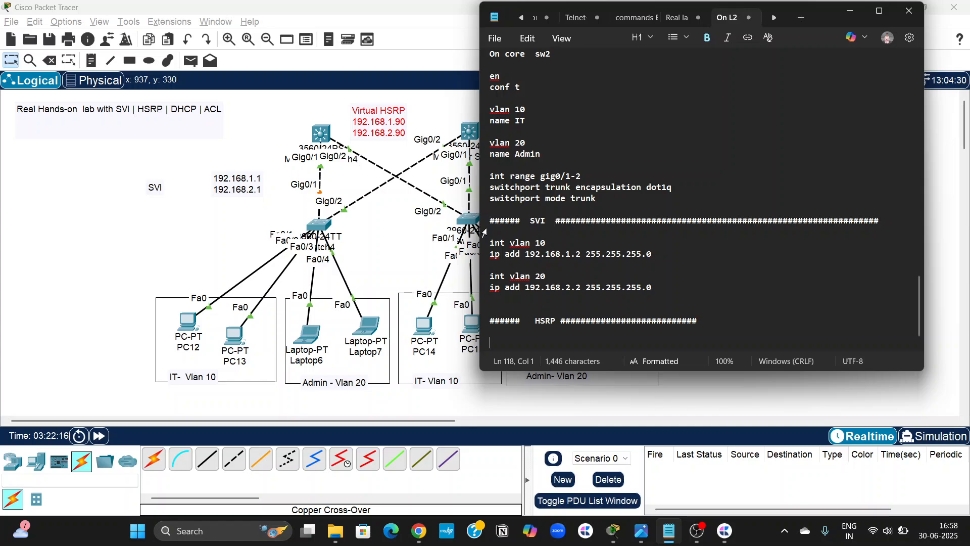
# Write "int vlan 10" and "standby 1 ip 192.168.1.90" under core sw2's HSRP heading.
pyautogui.hscroll(3, 475, 252)
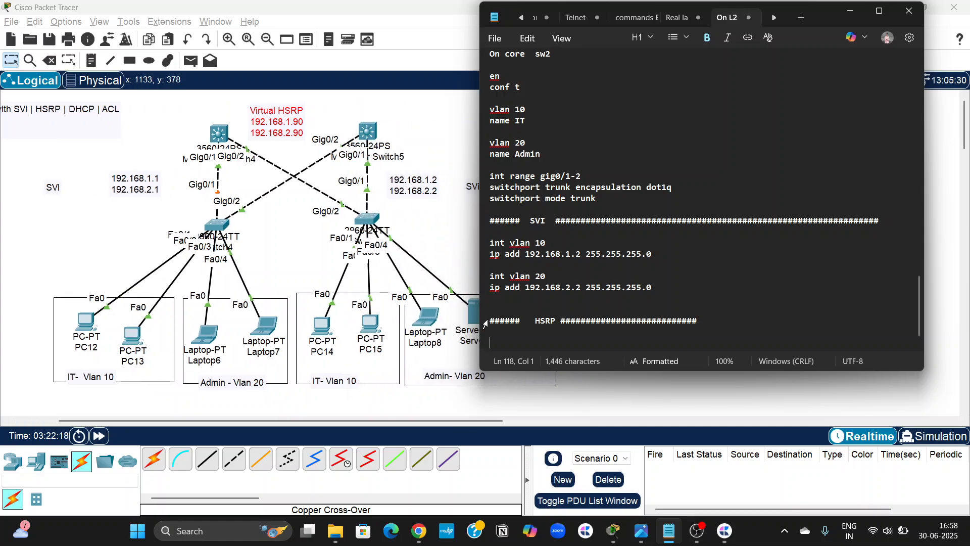
pyautogui.write('int')
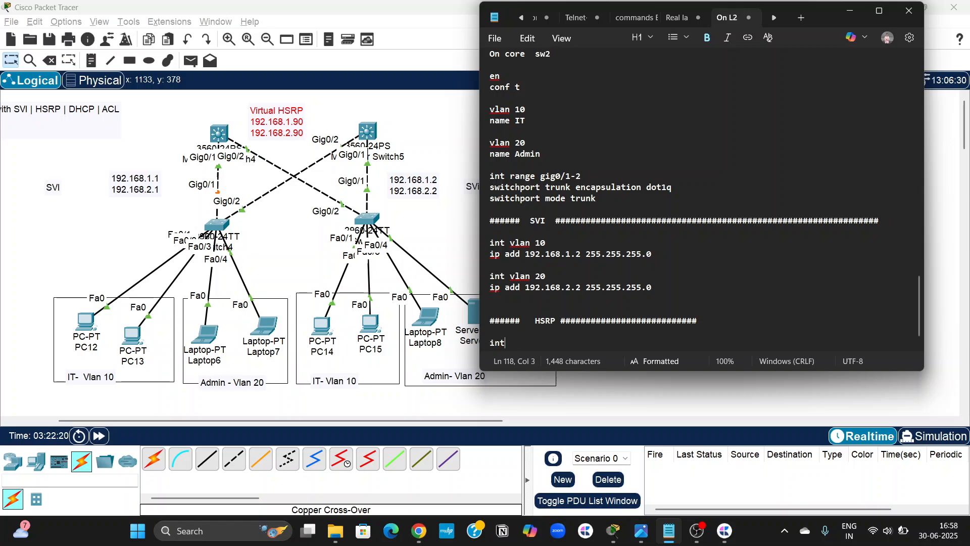
pyautogui.write(' vlan 10')
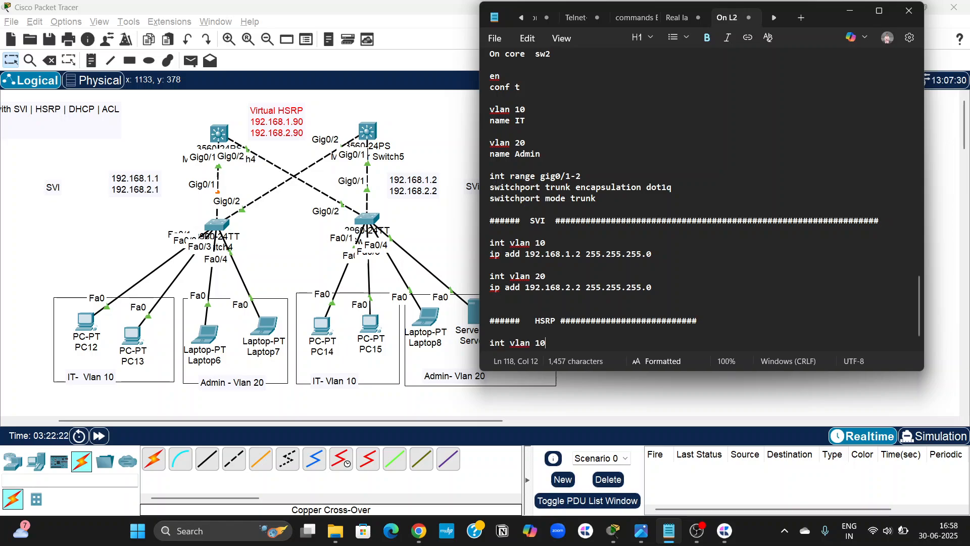
pyautogui.press('Return')
pyautogui.write('standby')
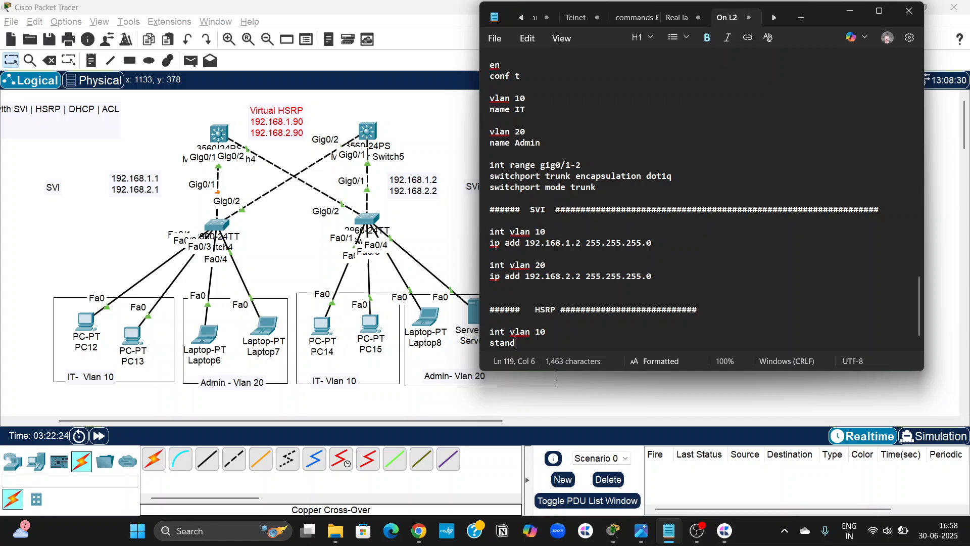
pyautogui.doubleClick(517, 344)
pyautogui.press('Right')
pyautogui.write('1 ip ')
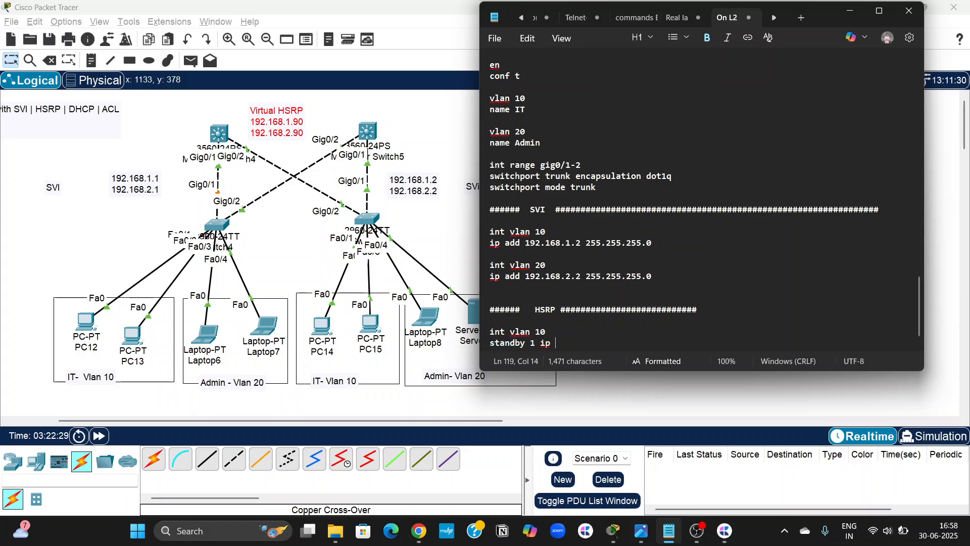
pyautogui.write('192.168.1.90')
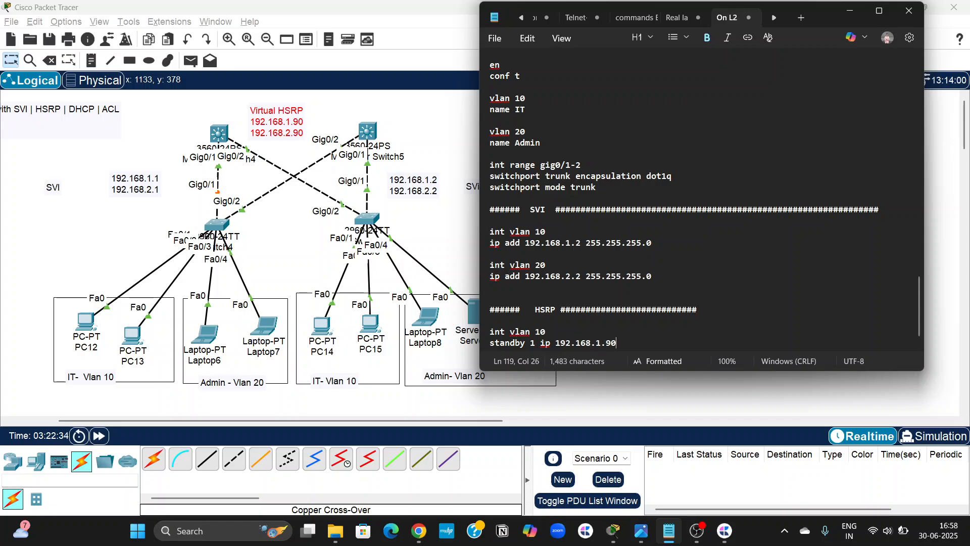
pyautogui.press('Return')
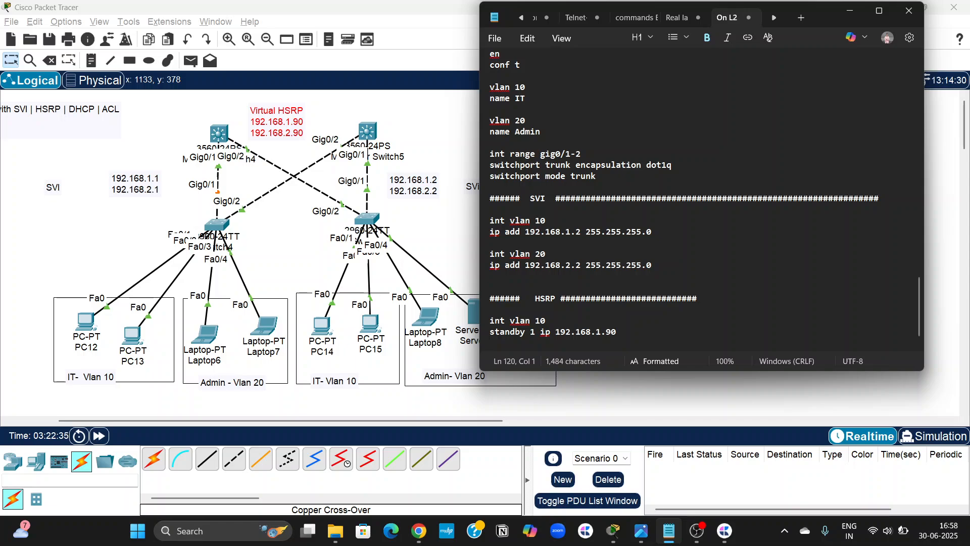
pyautogui.write('standby ')
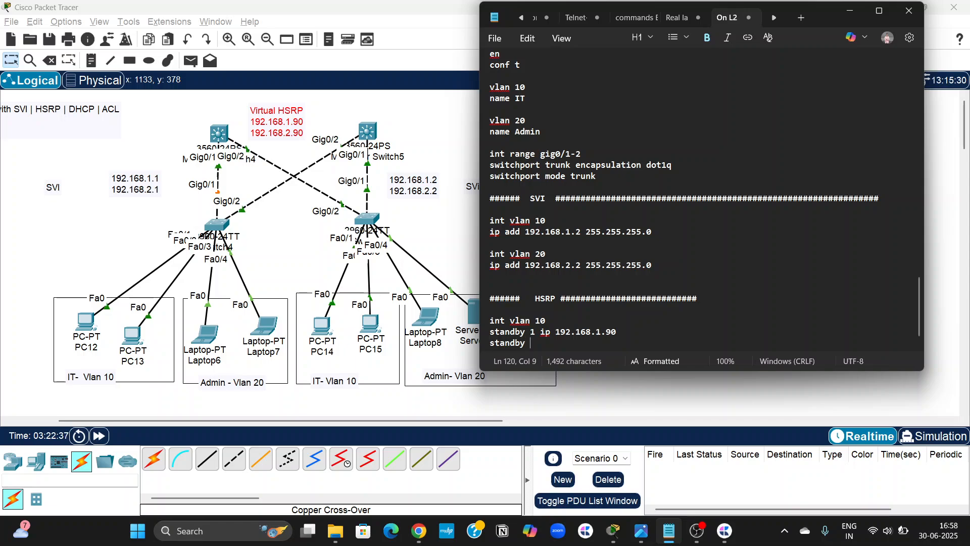
pyautogui.write('1')
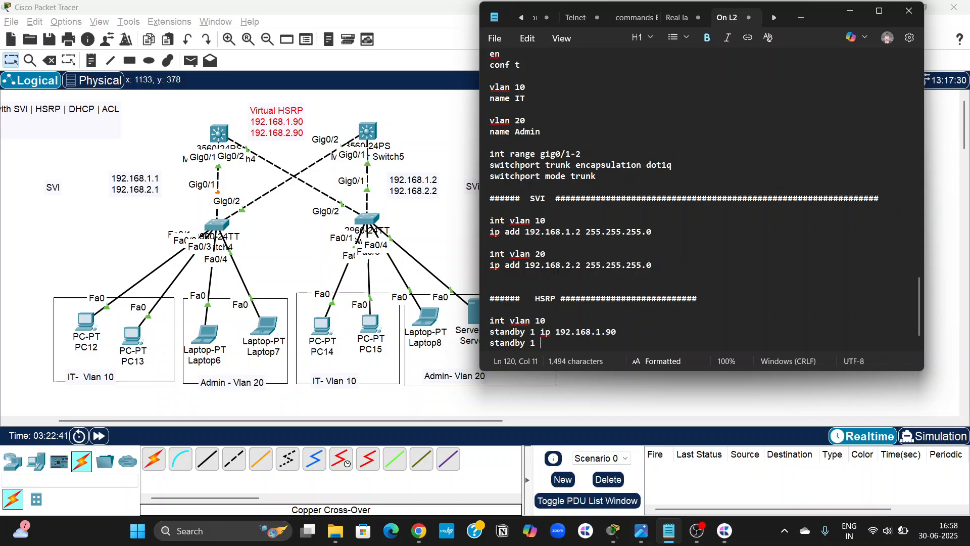
pyautogui.press('BackSpace')
pyautogui.press('BackSpace')
pyautogui.press('BackSpace')
pyautogui.press('BackSpace')
pyautogui.press('BackSpace')
pyautogui.press('BackSpace')
pyautogui.press('BackSpace')
pyautogui.press('BackSpace')
pyautogui.press('BackSpace')
pyautogui.press('BackSpace')
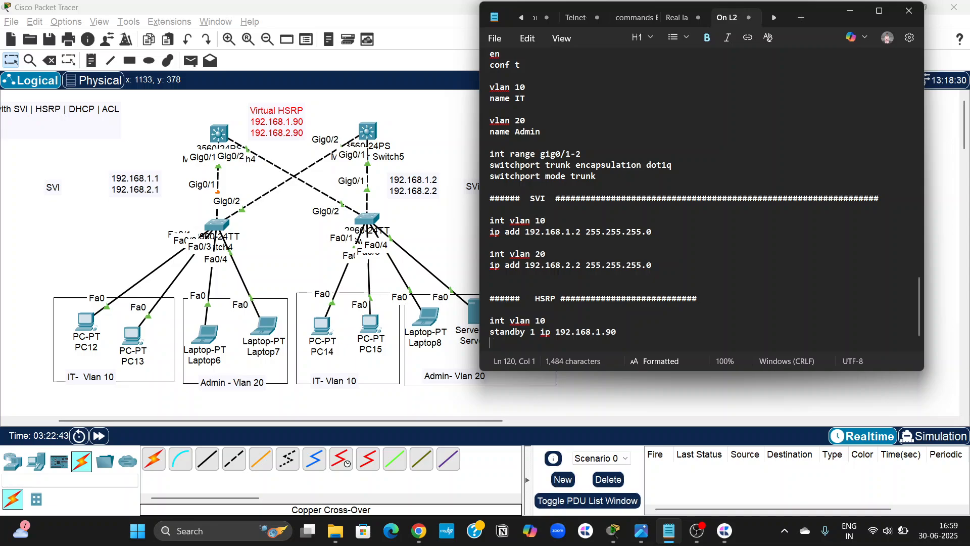
# Start a second HSRP block for core sw2 with "int vlan 20", set off by blank lines.
pyautogui.press('Return')
pyautogui.press('Return')
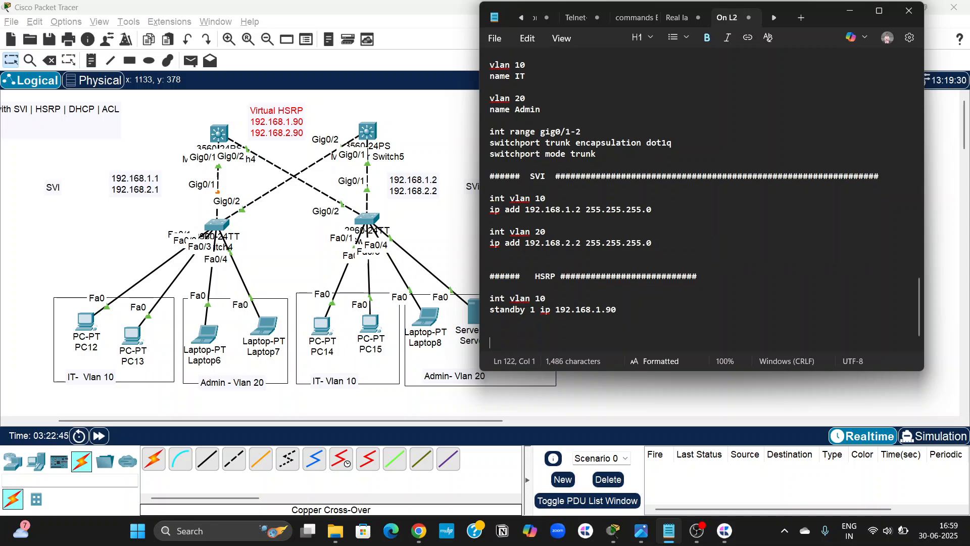
pyautogui.write('int valn')
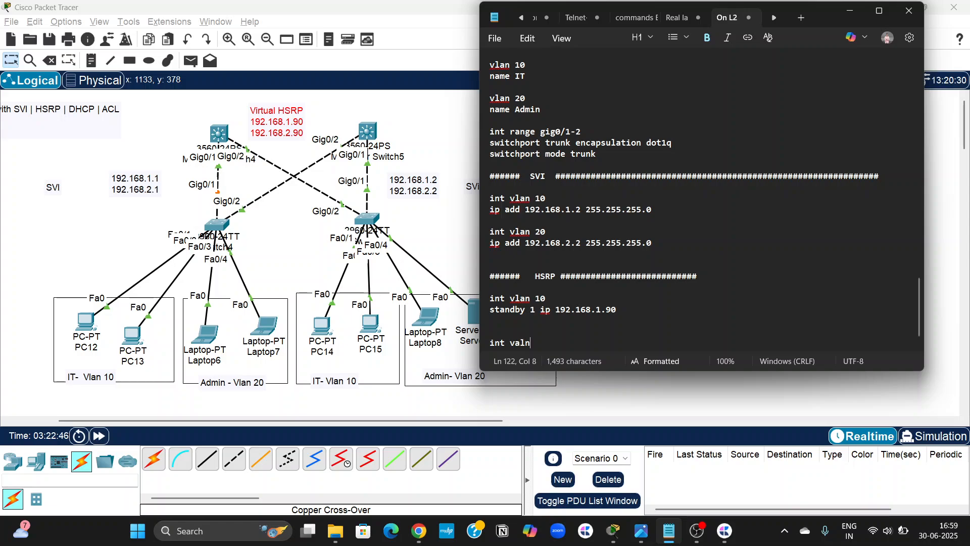
pyautogui.press('BackSpace')
pyautogui.press('BackSpace')
pyautogui.press('BackSpace')
pyautogui.press('BackSpace')
pyautogui.write('lan 20')
pyautogui.press('Return')
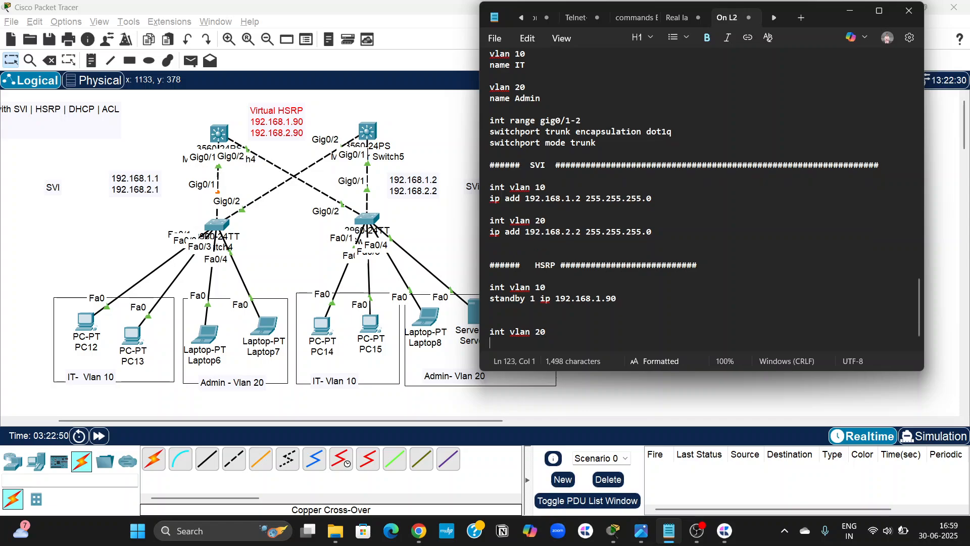
# Add "standby 2 ip 192.168.2.90" to core sw2's vlan 20 HSRP block.
pyautogui.write('standby')
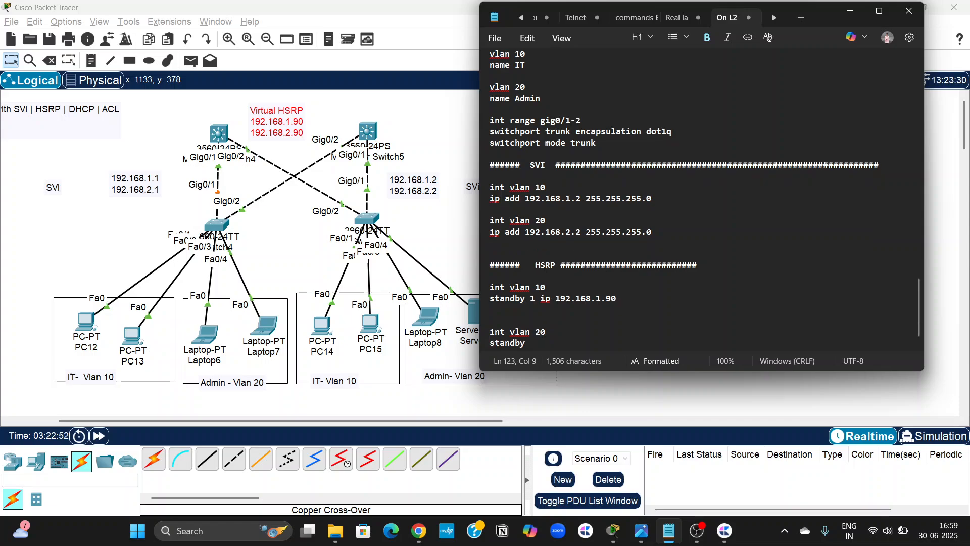
pyautogui.write(' 2 ip 1')
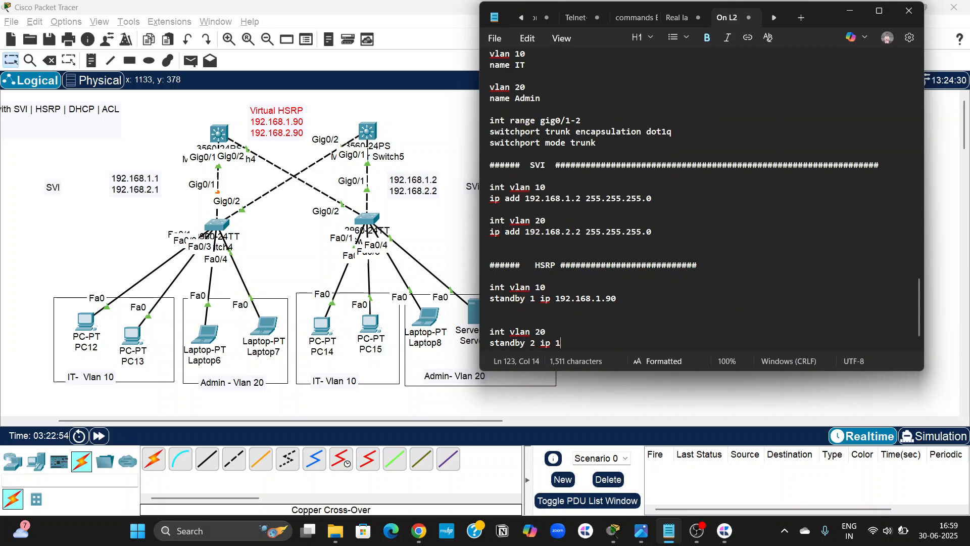
pyautogui.write('92.168.20.9')
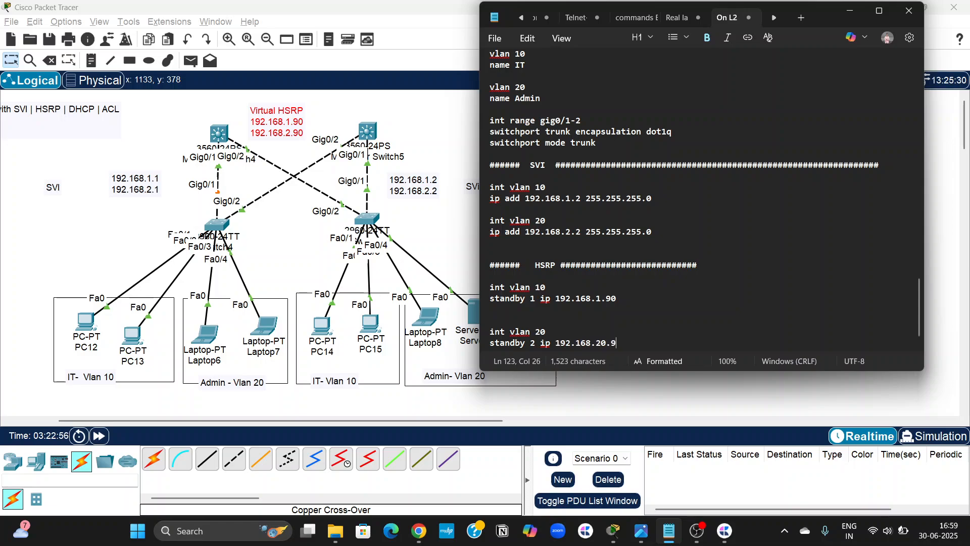
pyautogui.press('BackSpace')
pyautogui.press('BackSpace')
pyautogui.press('BackSpace')
pyautogui.write('.90')
pyautogui.press('Return')
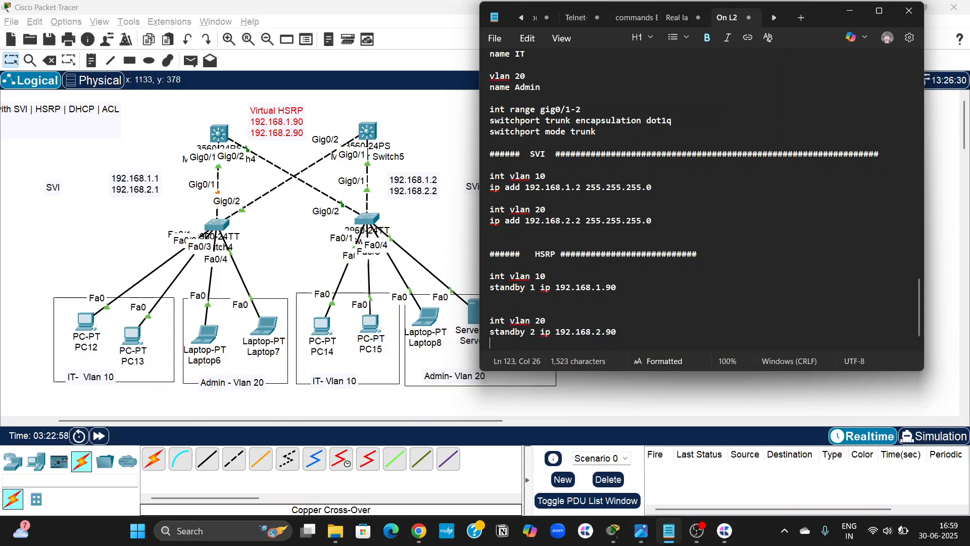
# Add "standby 2 priority 255" below the virtual IP line in core sw2's vlan 20 HSRP block.
pyautogui.write('standby ')
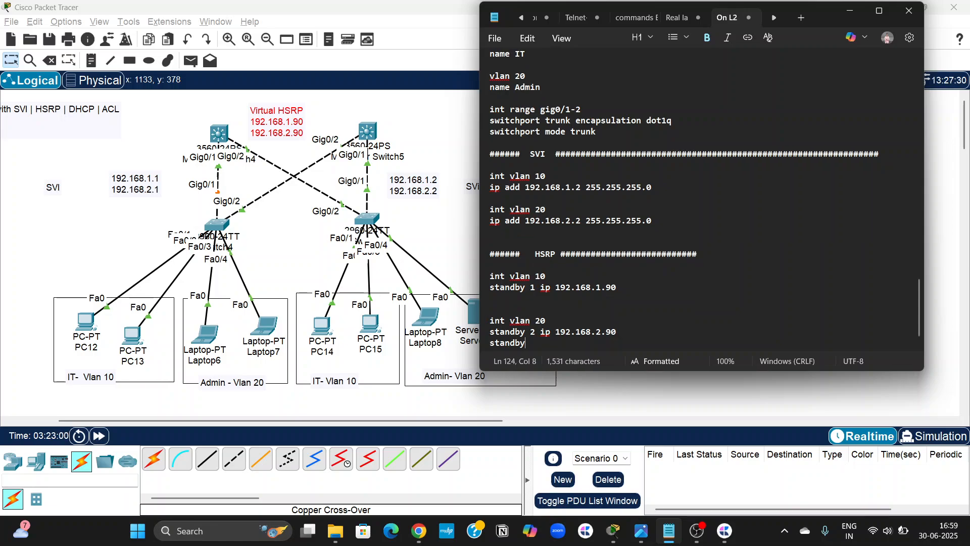
pyautogui.write('2 ')
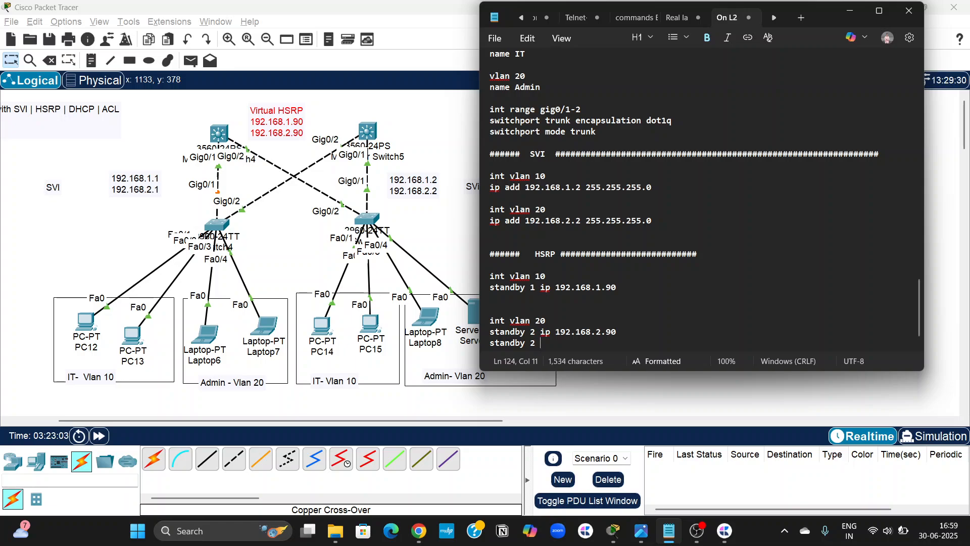
pyautogui.write('prioir')
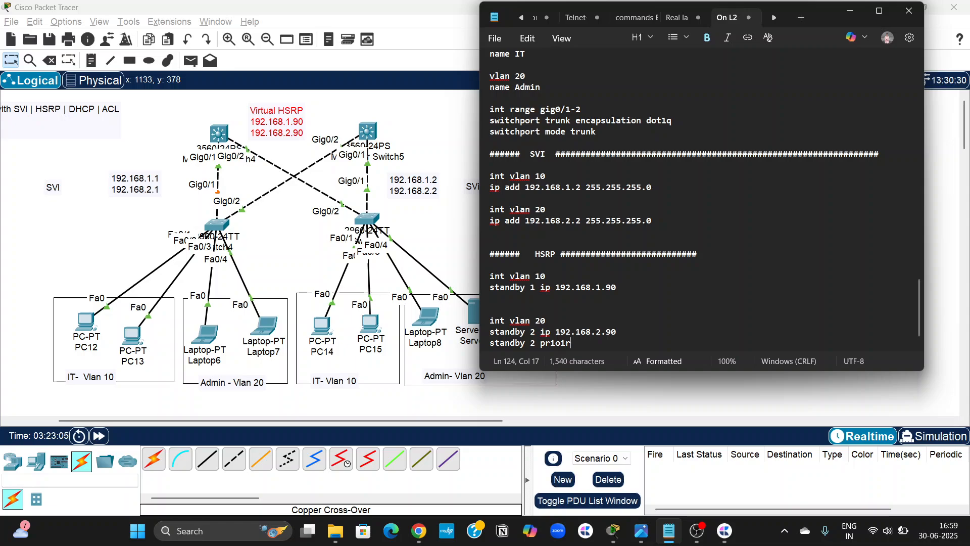
pyautogui.press('BackSpace')
pyautogui.press('BackSpace')
pyautogui.press('BackSpace')
pyautogui.write('ority 255')
pyautogui.press('Return')
# Finish core sw2's vlan 20 HSRP block with "standby 2 preempt".
pyautogui.write('standby ')
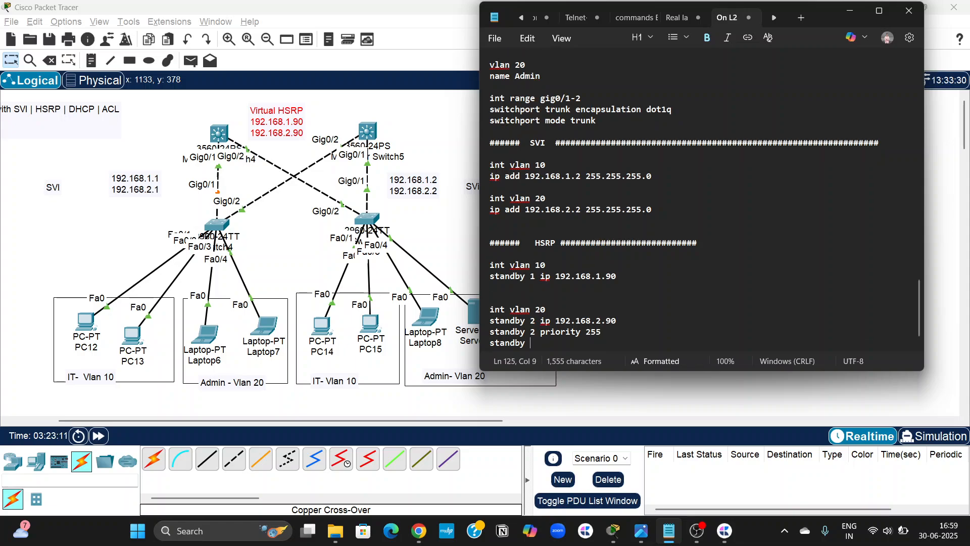
pyautogui.write('2 pr')
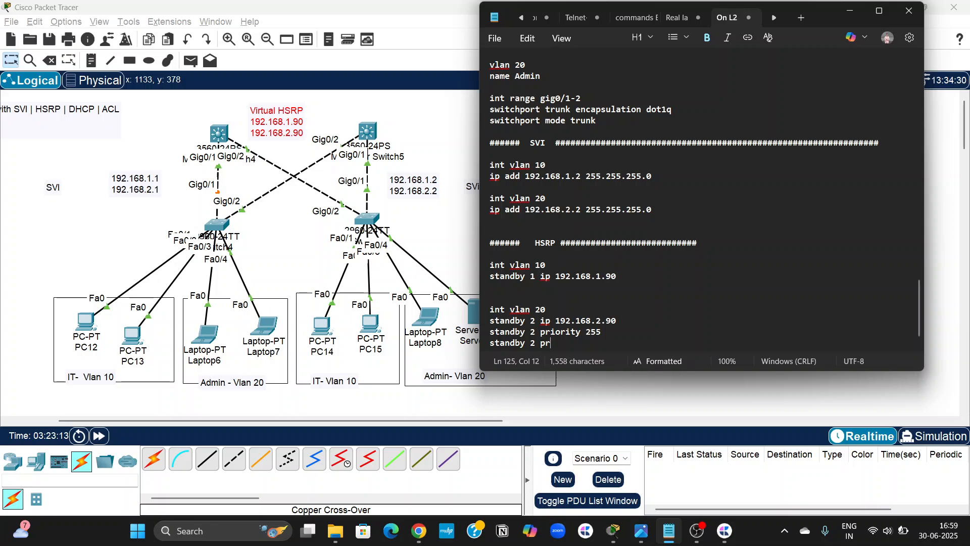
pyautogui.write('eempt')
pyautogui.press('Return')
pyautogui.press('Return')
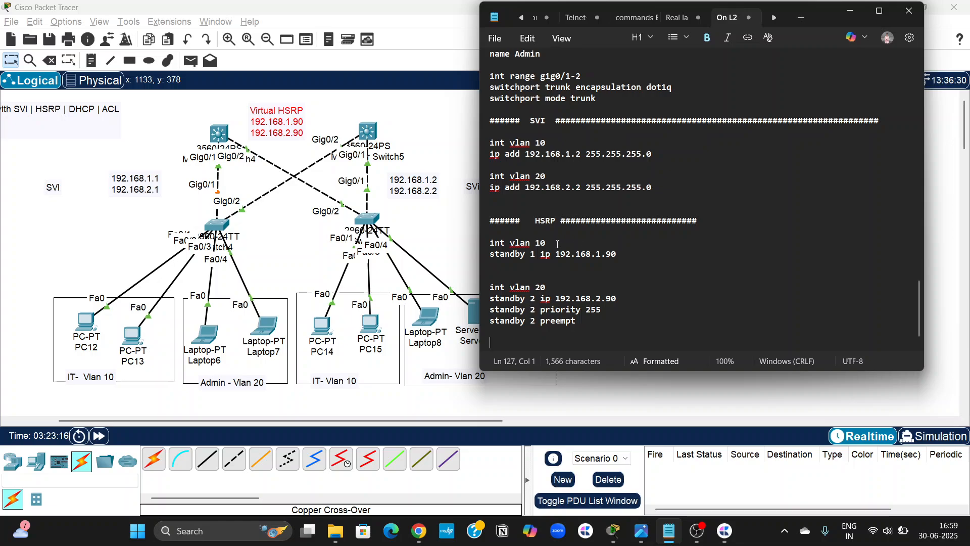
# Copy the first core switch's HSRP commands from the notes and paste them into Multilayer Switch4's CLI after exiting to global configuration mode.
pyautogui.scroll(6, 581, 238)
pyautogui.scroll(5, 558, 245)
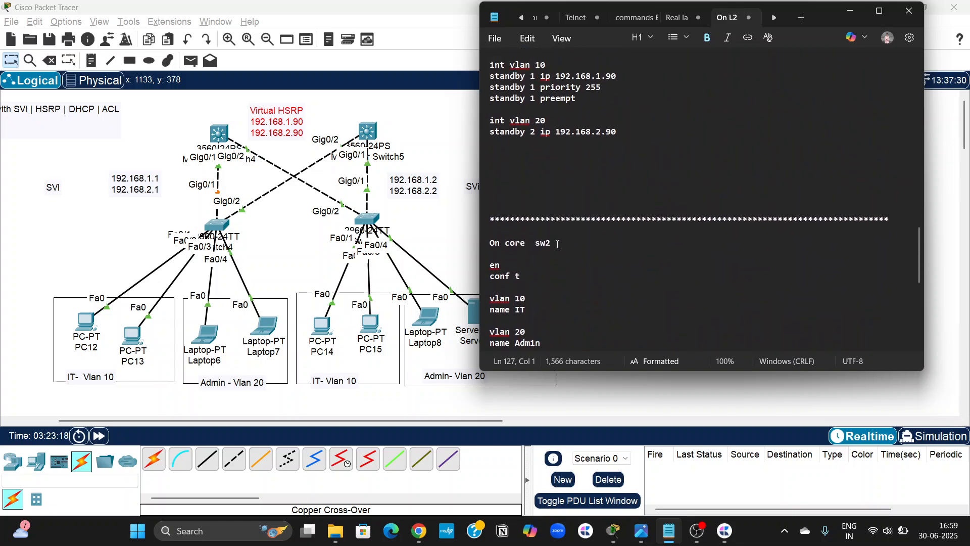
pyautogui.moveTo(634, 218); pyautogui.dragTo(483, 142)
pyautogui.press('super+c')
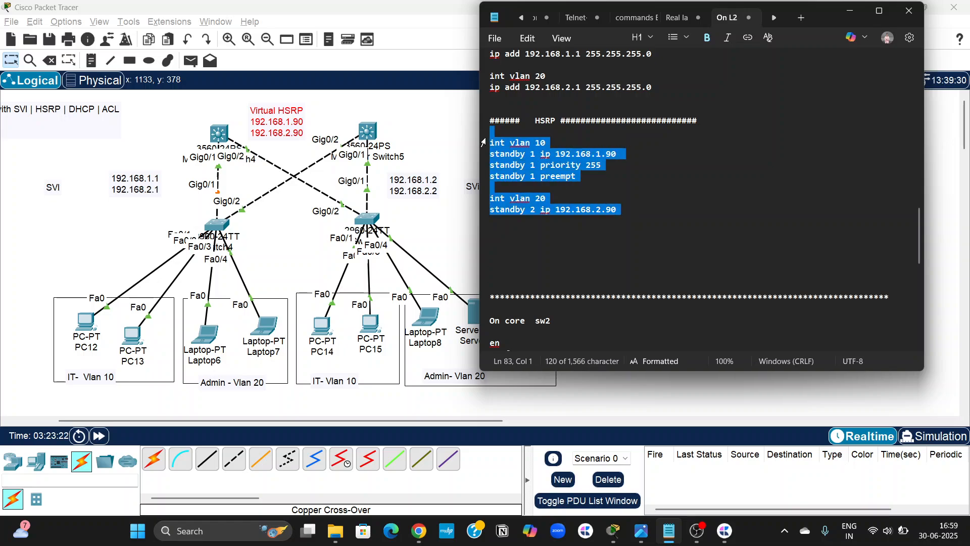
pyautogui.click(221, 137)
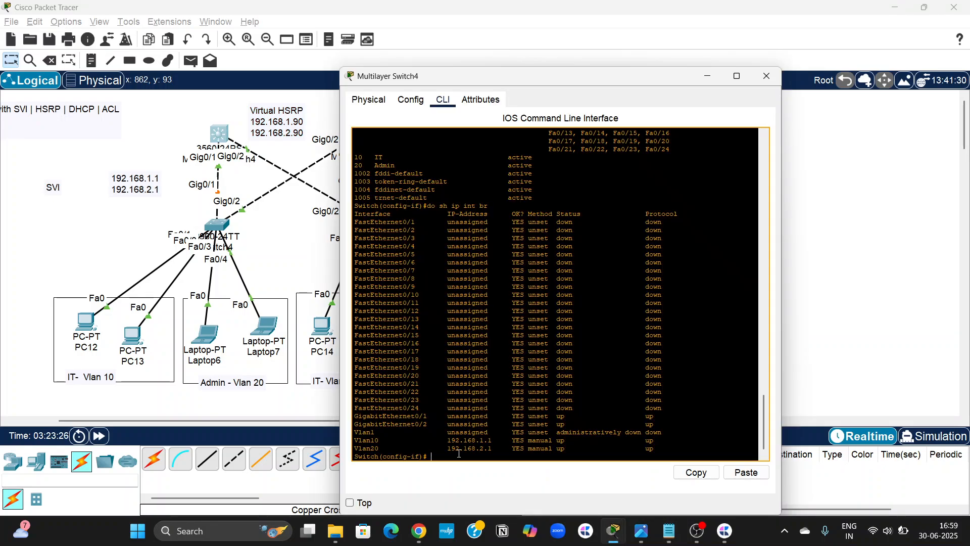
pyautogui.write('exit')
pyautogui.press('Return')
pyautogui.press('Return')
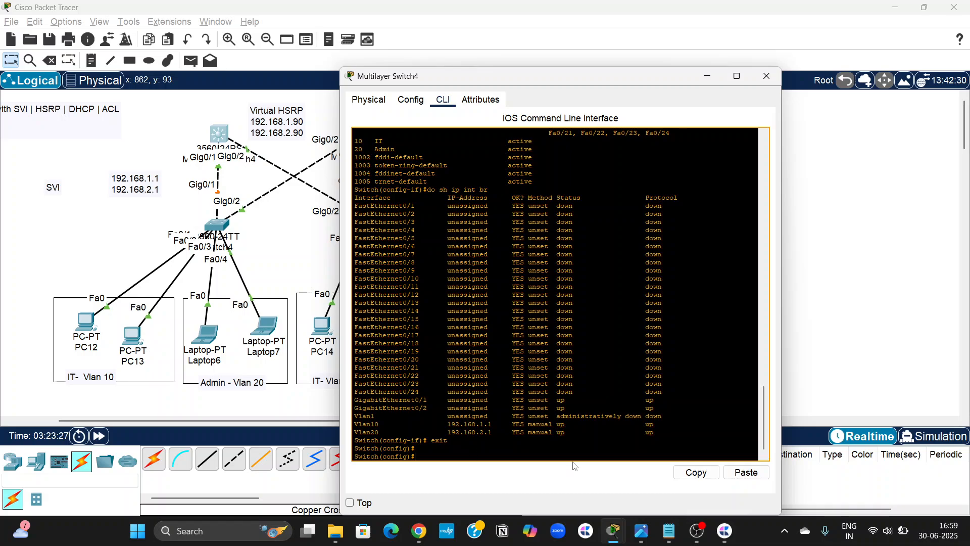
pyautogui.click(747, 473)
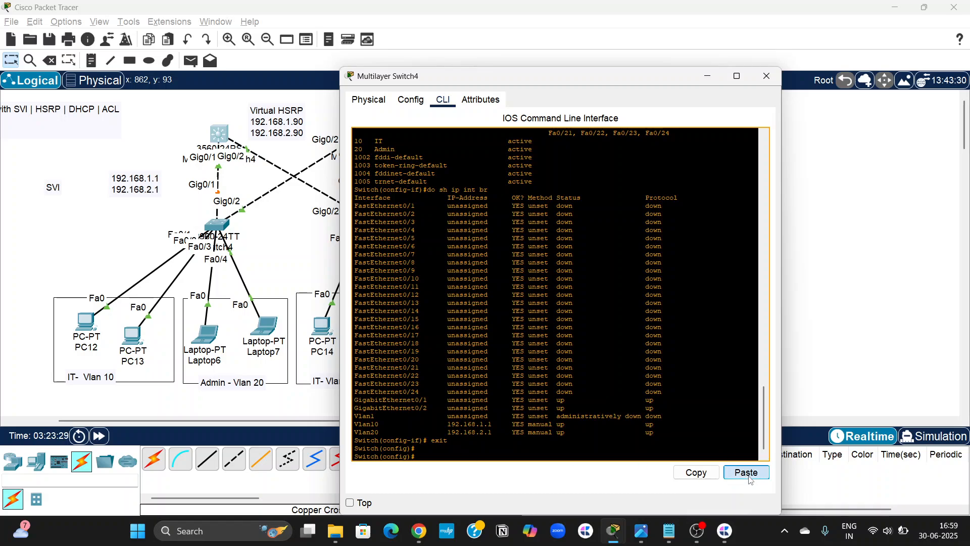
pyautogui.click(835, 295)
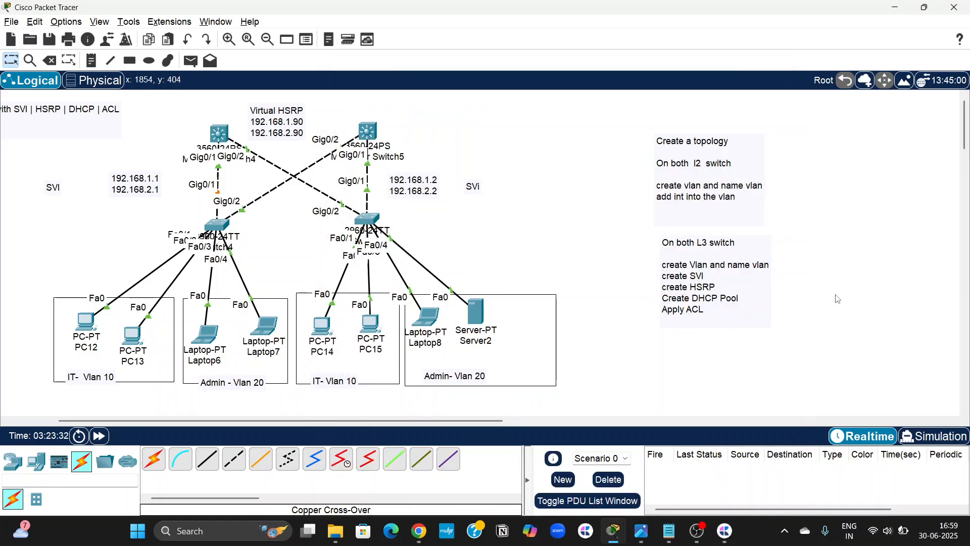
# Copy core sw2's HSRP commands from the notes and run them in Multilayer Switch5's CLI after exiting to global configuration mode.
pyautogui.click(669, 531)
pyautogui.scroll(-10, 585, 288)
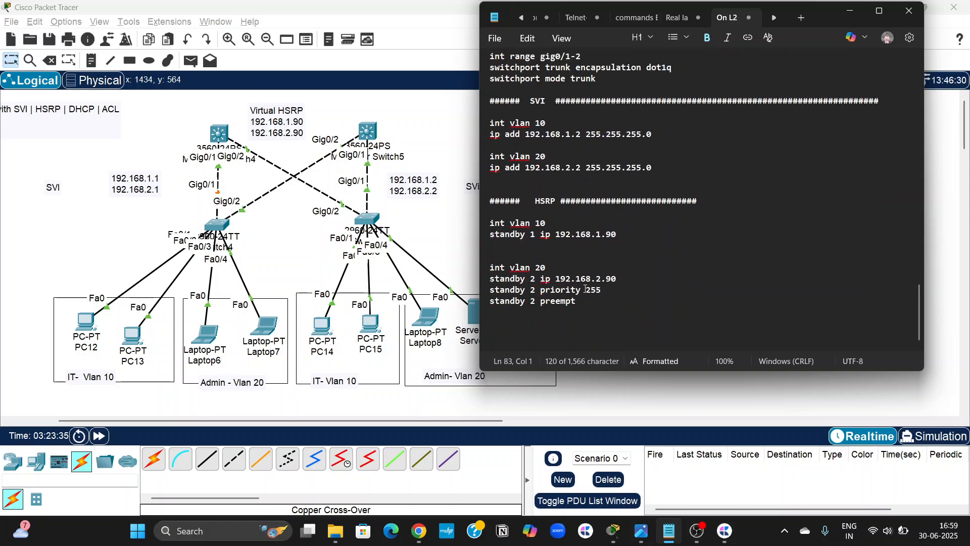
pyautogui.moveTo(586, 303); pyautogui.dragTo(478, 230)
pyautogui.press('super+c')
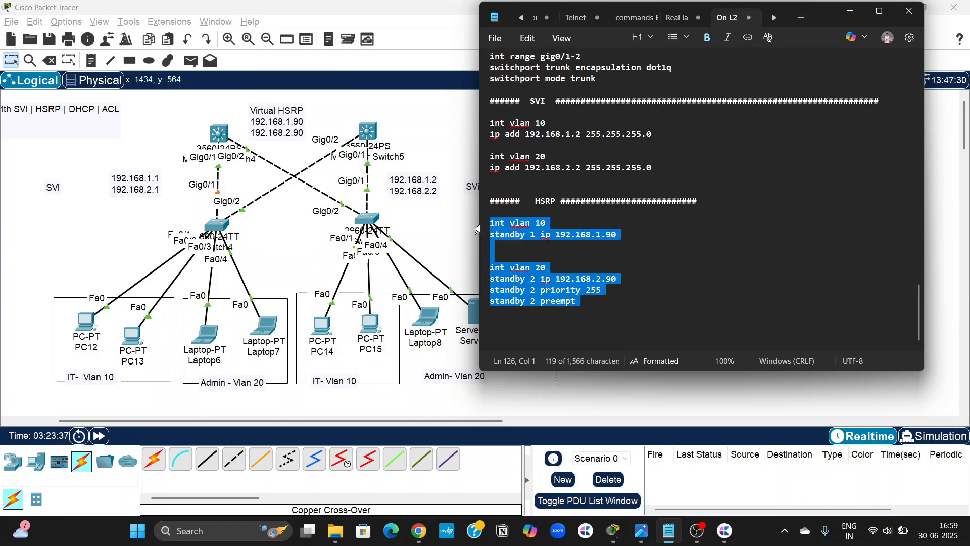
pyautogui.click(371, 131)
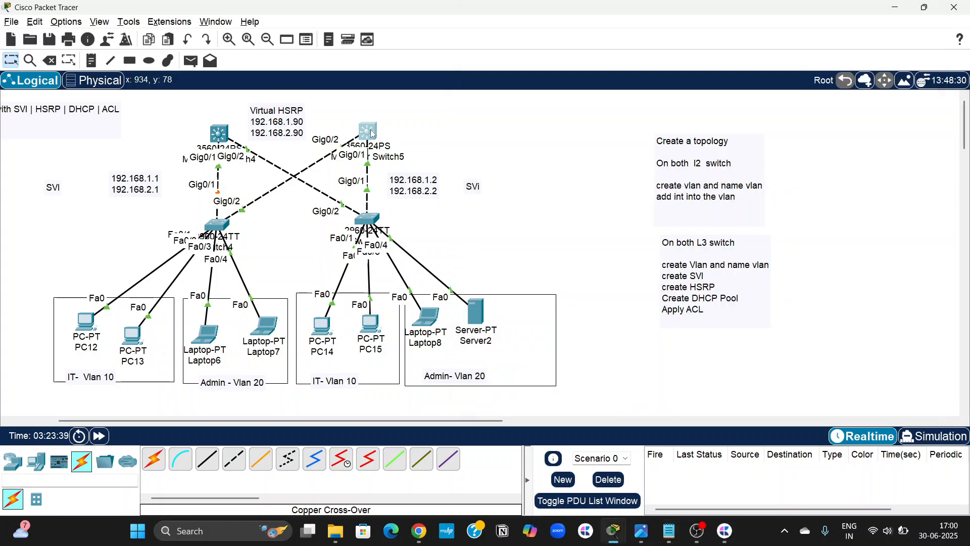
pyautogui.click(453, 455)
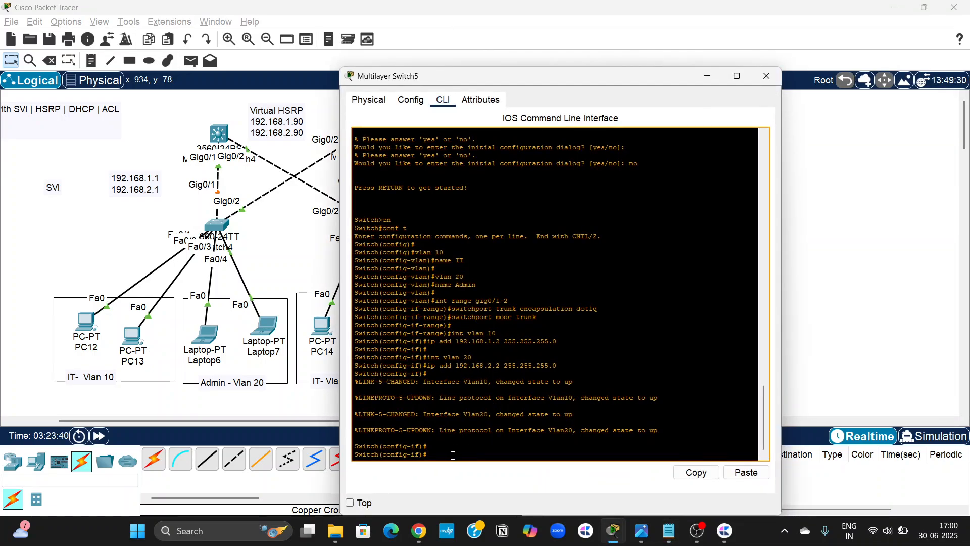
pyautogui.write('exit')
pyautogui.press('Return')
pyautogui.press('Return')
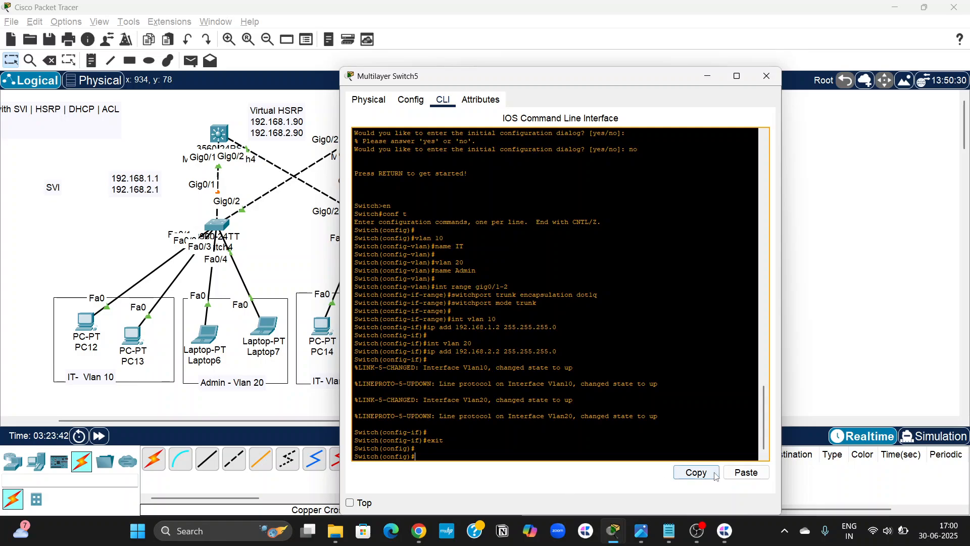
pyautogui.click(746, 473)
pyautogui.press('Return')
pyautogui.press('Return')
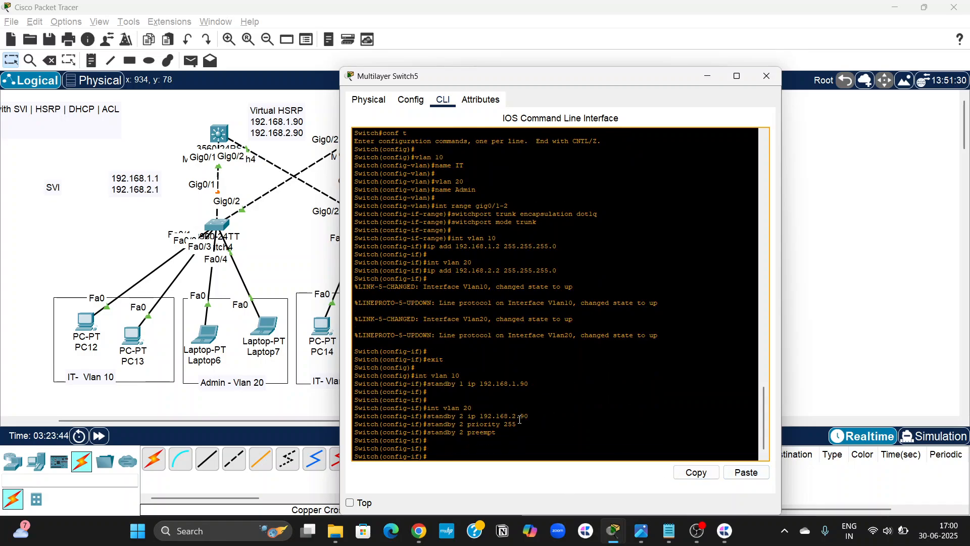
# Close the Multilayer Switch5 window and add a "###### DHCP POOL #########" heading in the notes below the first core switch's HSRP block.
pyautogui.click(766, 76)
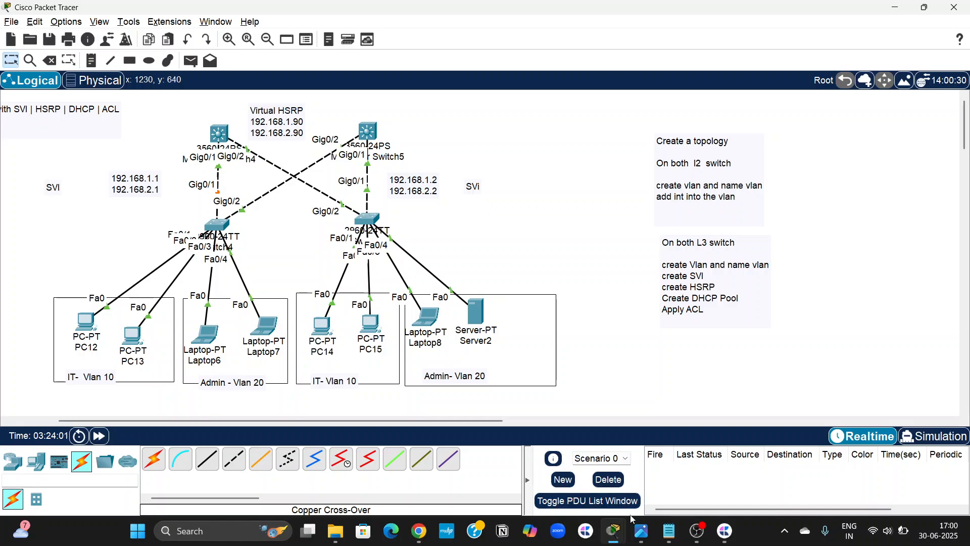
pyautogui.click(668, 531)
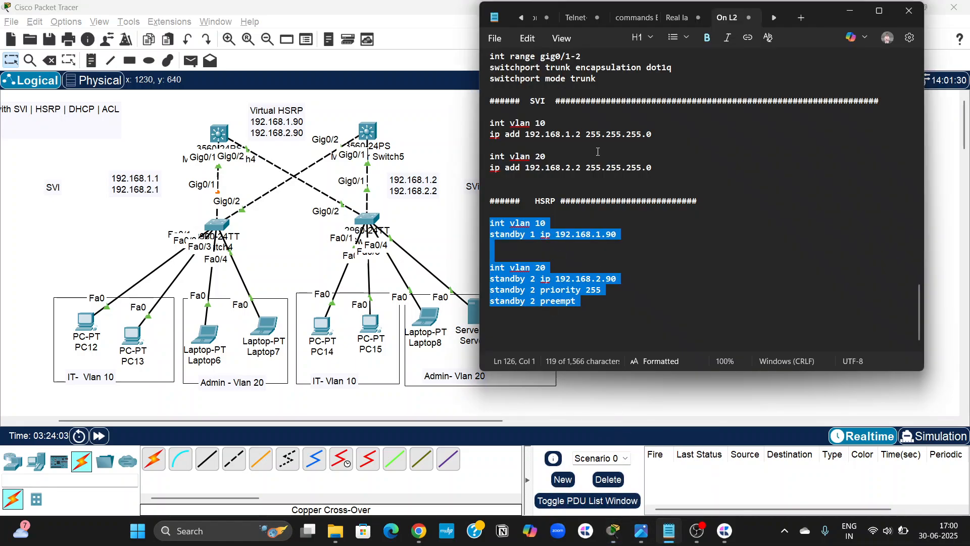
pyautogui.scroll(8, 598, 151)
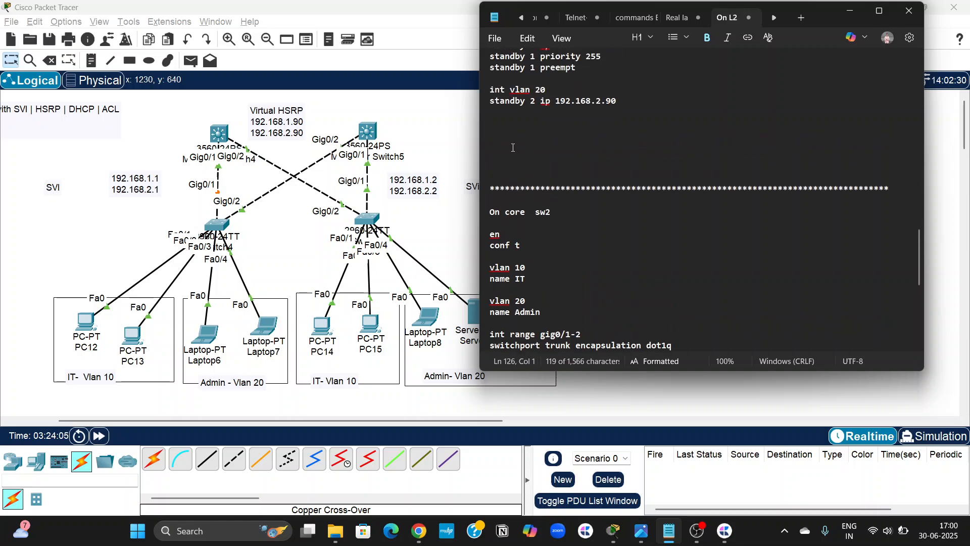
pyautogui.click(503, 129)
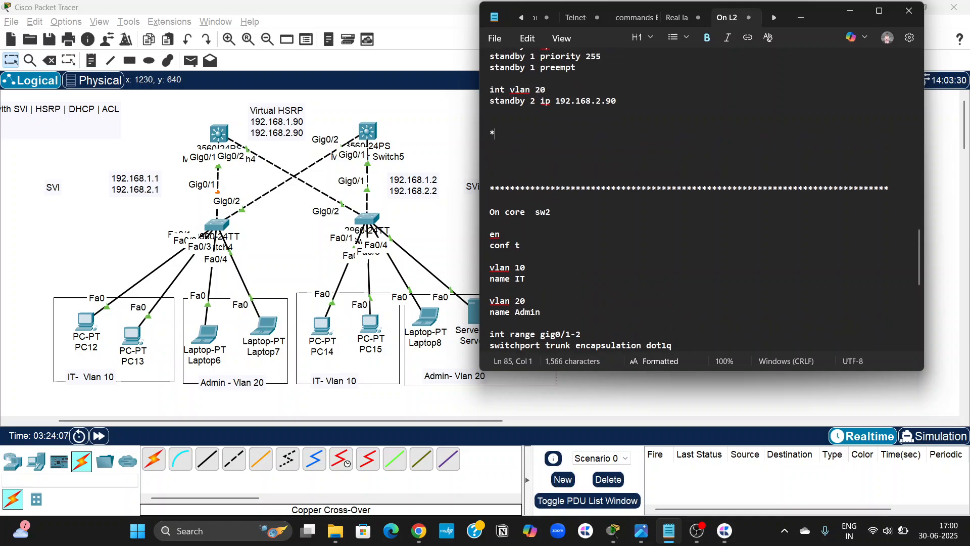
pyautogui.write('*')
pyautogui.press('BackSpace')
pyautogui.write('######')
pyautogui.press('Tab')
pyautogui.write('DHC')
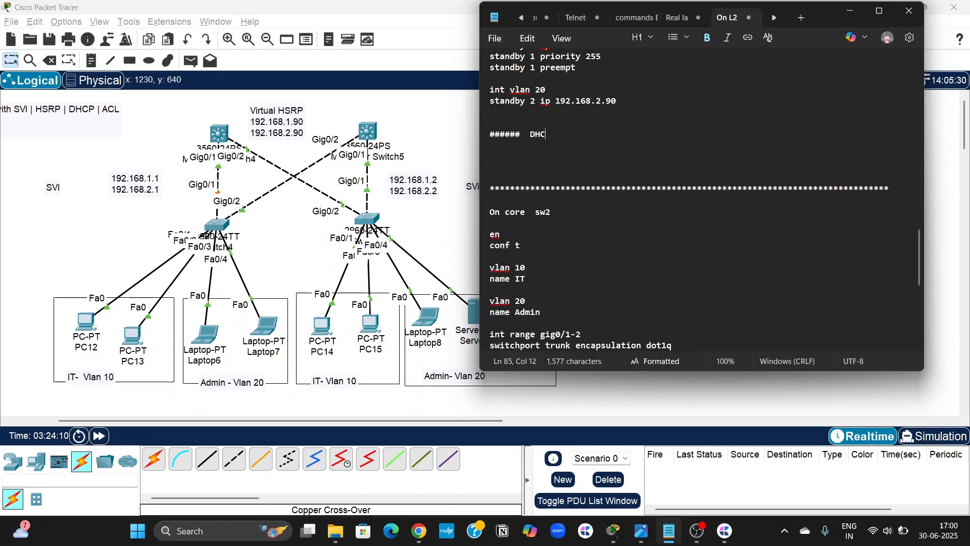
pyautogui.write('P POOL ###')
pyautogui.write('######')
pyautogui.press('Return')
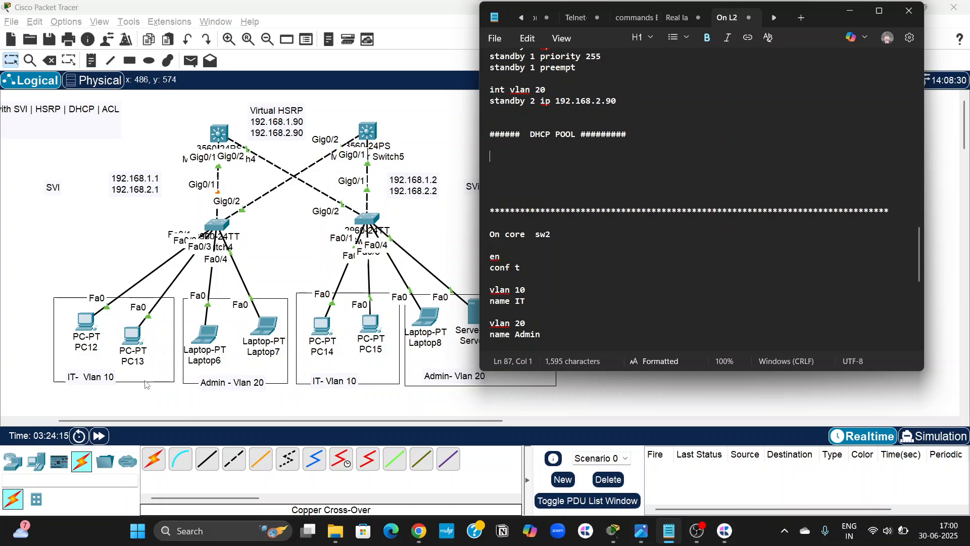
# Write "ip dhcp pool IT" under the DHCP POOL heading in the first core switch's section.
pyautogui.write('show i')
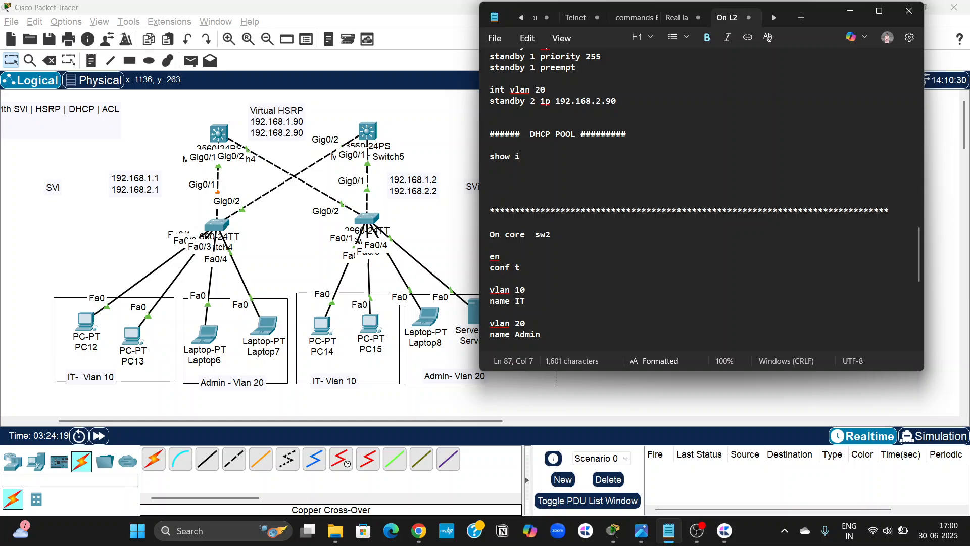
pyautogui.press('BackSpace')
pyautogui.press('BackSpace')
pyautogui.press('BackSpace')
pyautogui.press('BackSpace')
pyautogui.press('BackSpace')
pyautogui.write('ip dhcp pool ')
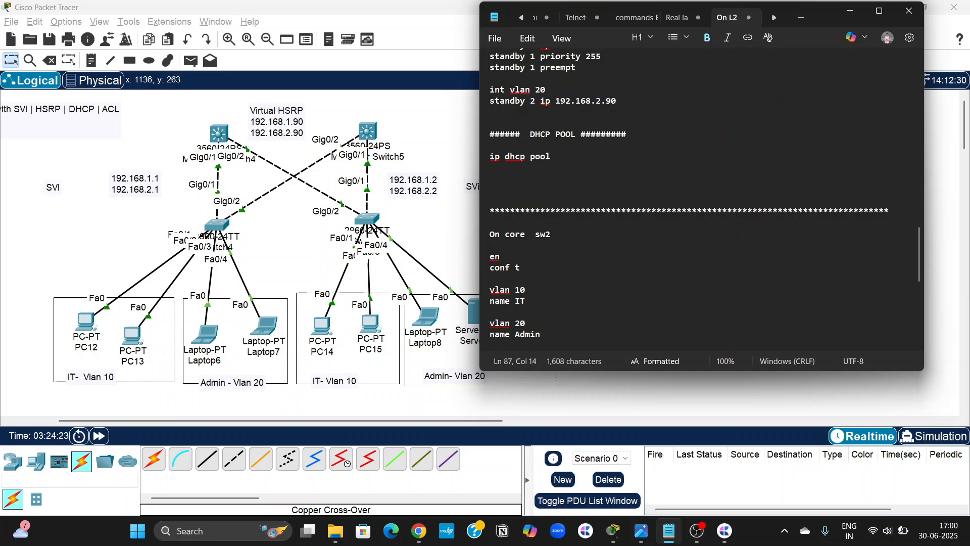
pyautogui.write('IT')
pyautogui.press('Return')
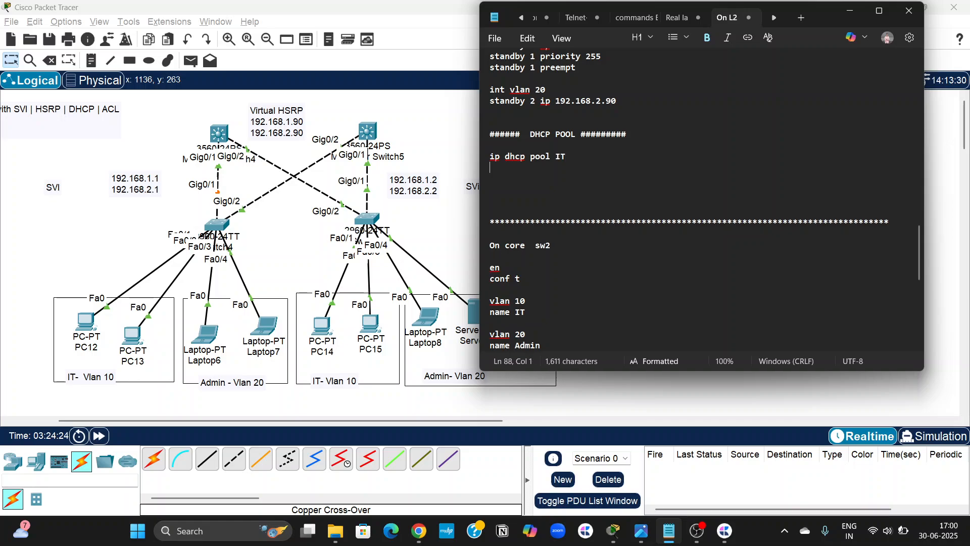
# Add "default-router 192.168.1.90" to the IT DHCP pool commands.
pyautogui.write('default-r')
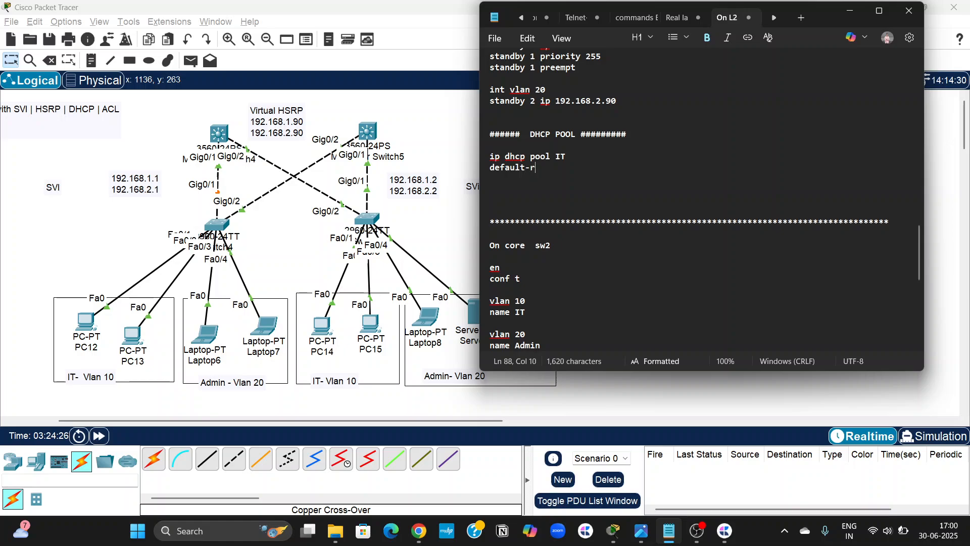
pyautogui.write('outer ')
pyautogui.write('19.')
pyautogui.write('2.168')
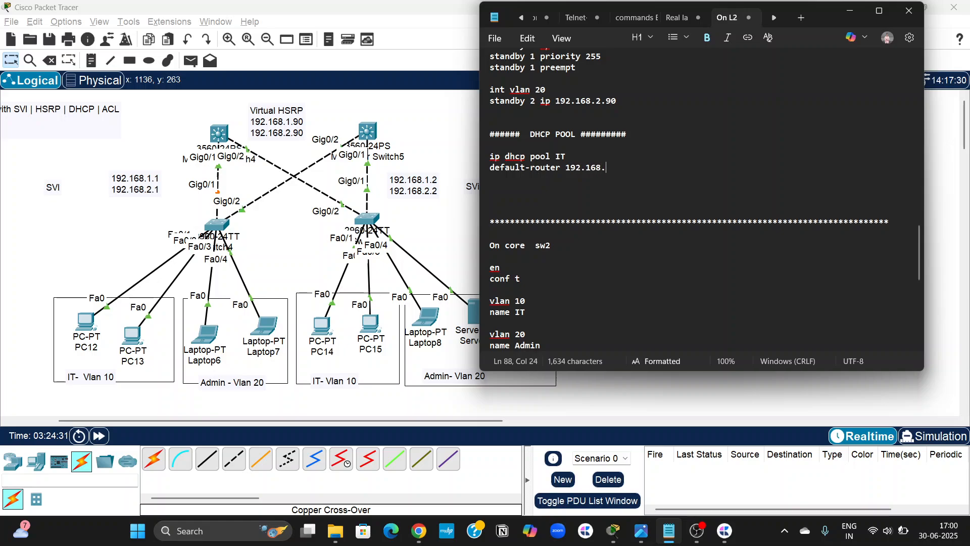
pyautogui.write('.1.90')
pyautogui.press('Return')
# Complete the IT DHCP pool with "network 192.168.1.0 255.255.255.0", followed by a blank line.
pyautogui.write('netwo')
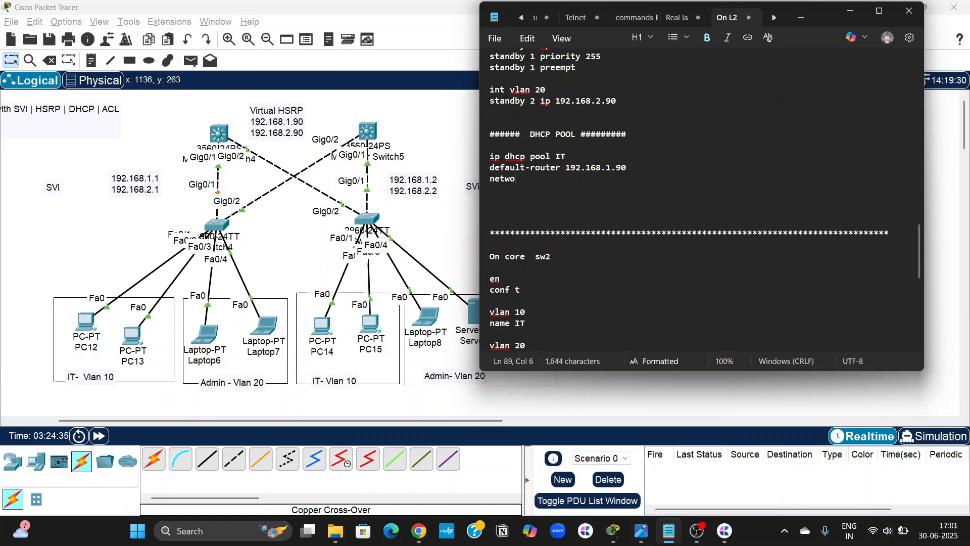
pyautogui.write('rk 192.168')
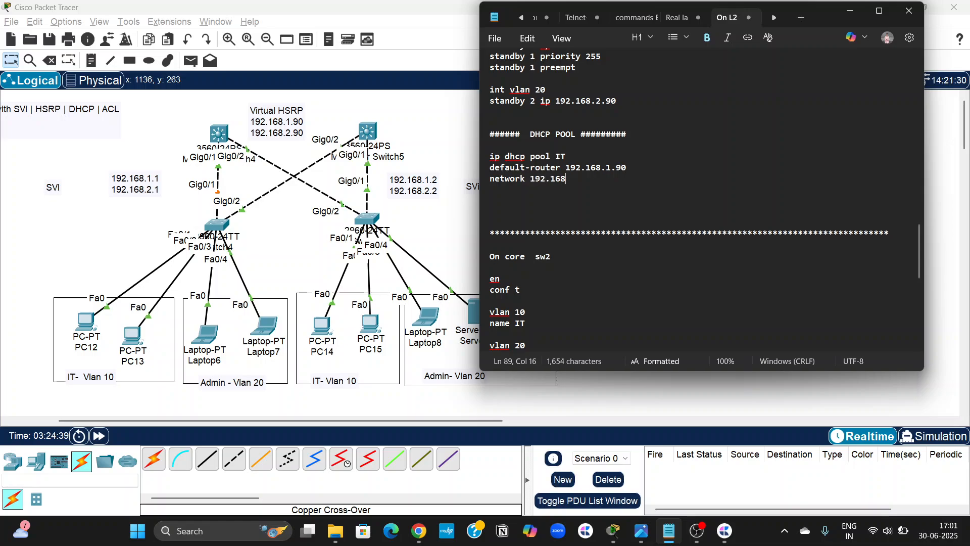
pyautogui.write('.1.0 ')
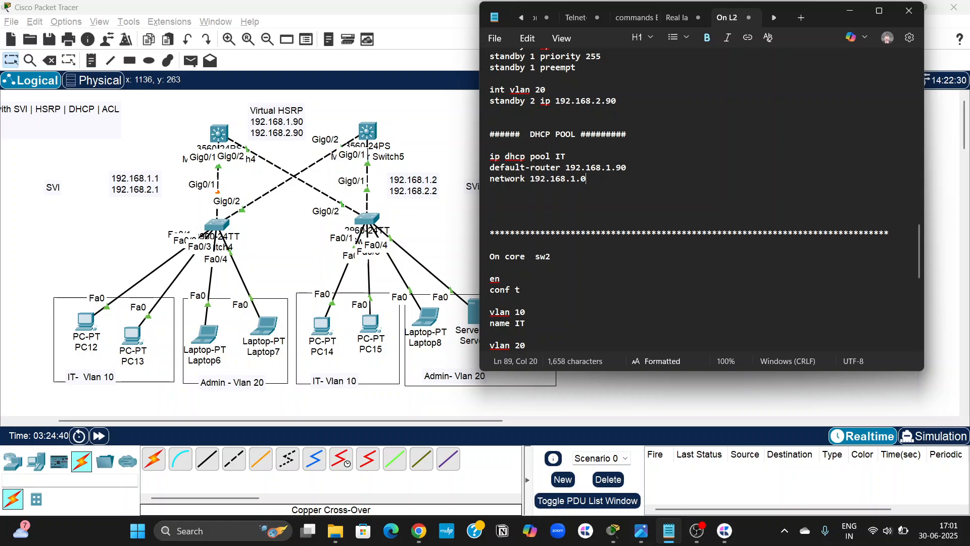
pyautogui.write('255.255.255.0')
pyautogui.press('Return')
pyautogui.press('Return')
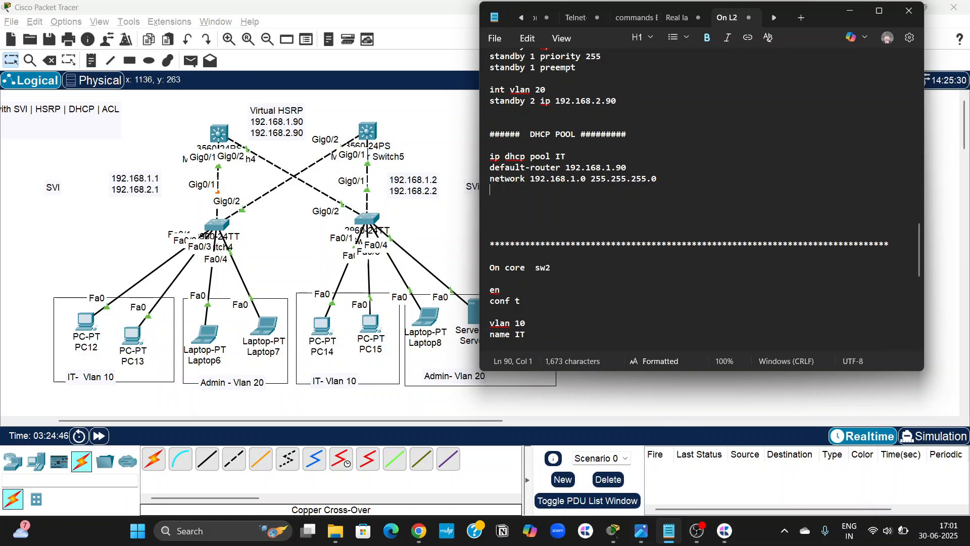
# Start the second DHCP pool in the notes with "ip dhcp pool Admin".
pyautogui.write('ip dhcpp')
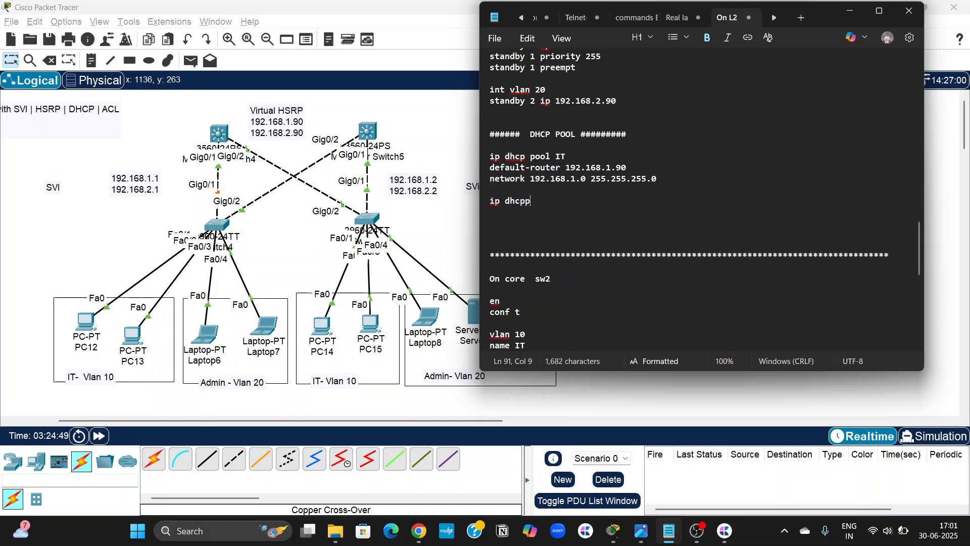
pyautogui.press('BackSpace')
pyautogui.write('poo')
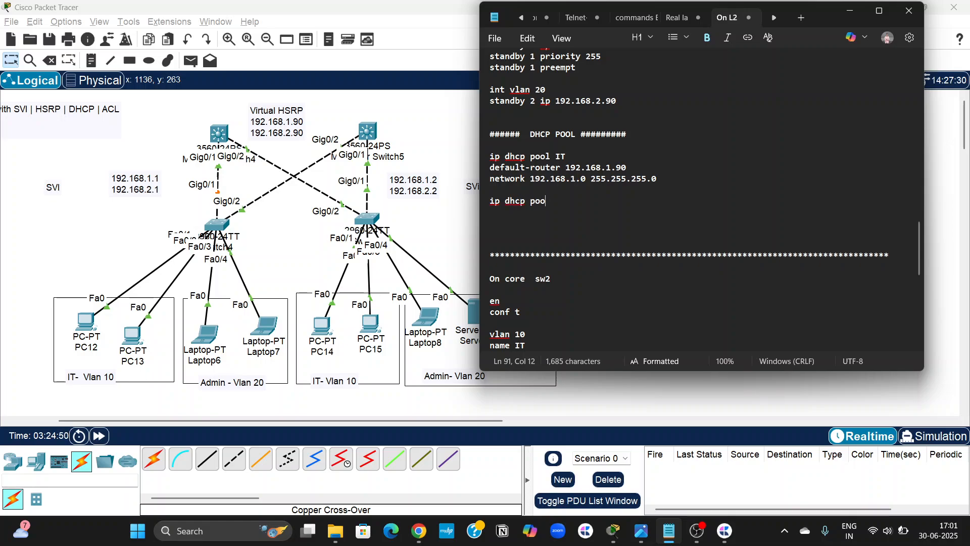
pyautogui.write('l Admin')
pyautogui.press('Return')
# Add "default-router 192.168.2.90" to the Admin DHCP pool commands.
pyautogui.write('defa')
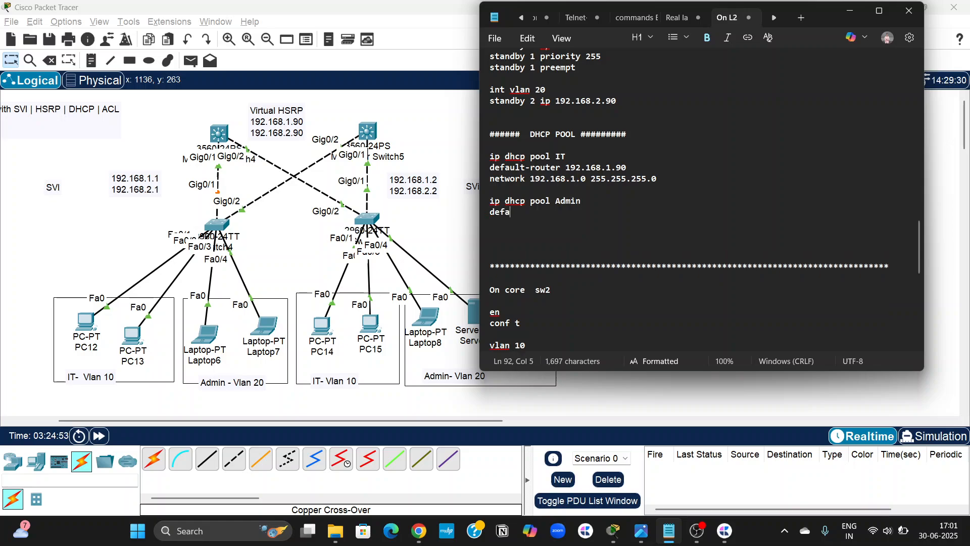
pyautogui.write('ult-router ')
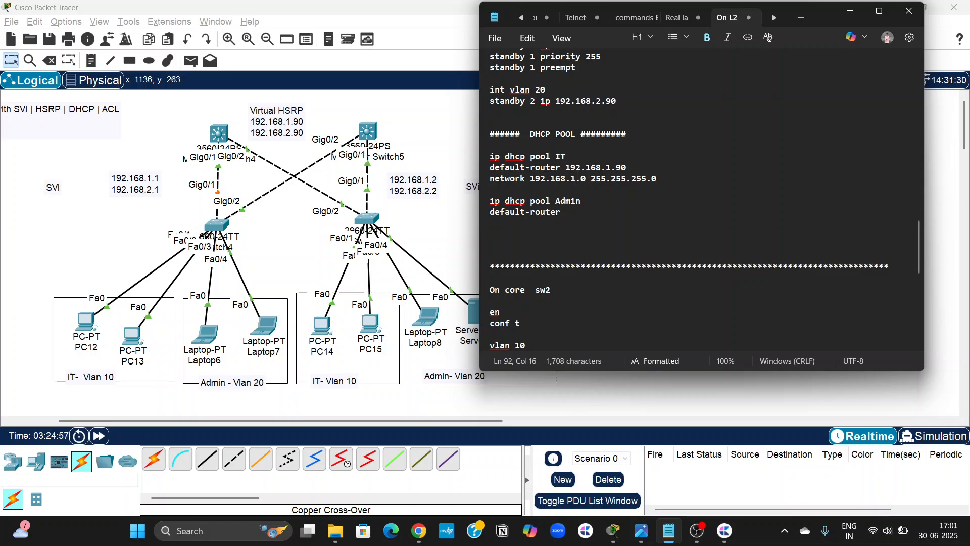
pyautogui.write('192.168')
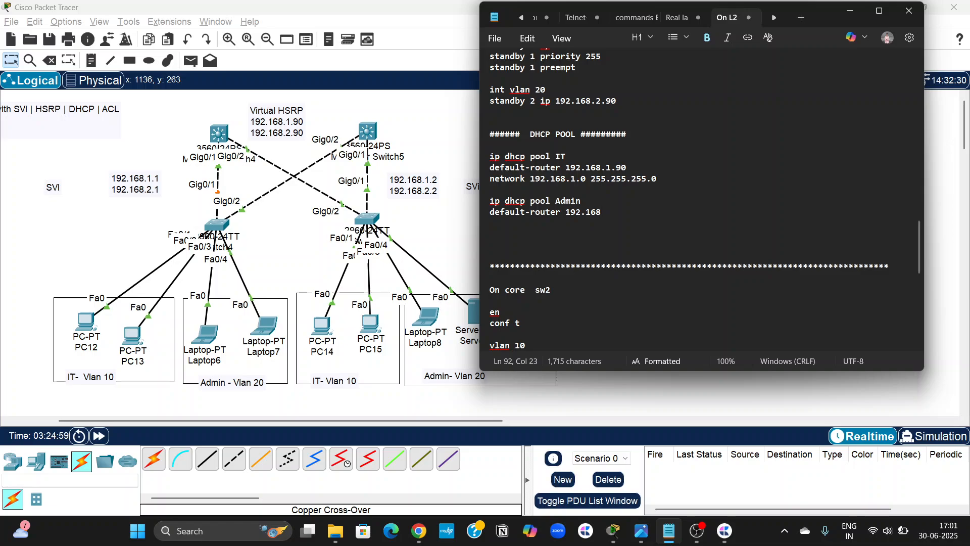
pyautogui.write('.2.90')
pyautogui.press('Return')
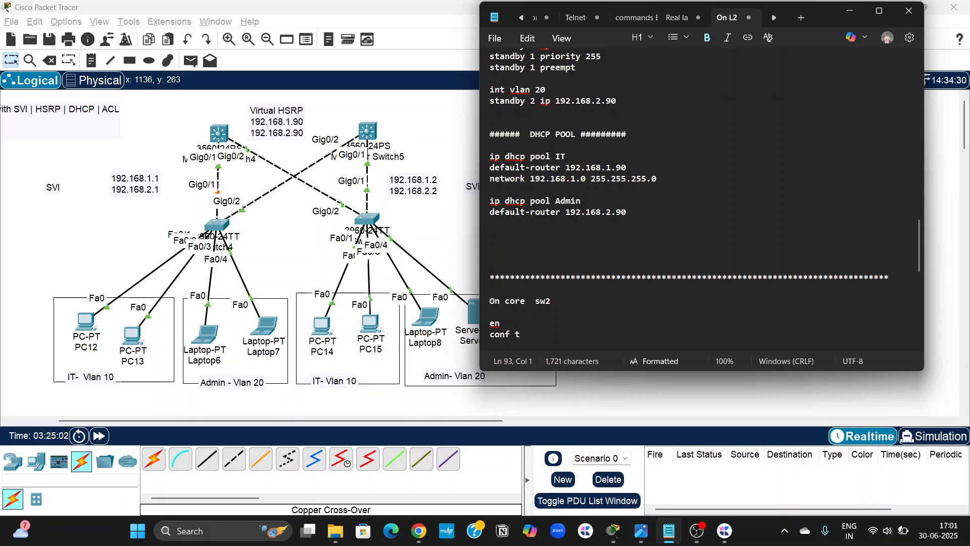
# Complete the Admin DHCP pool with "network 192.168.2.0 255.255.255.0".
pyautogui.write('network 192.168.2')
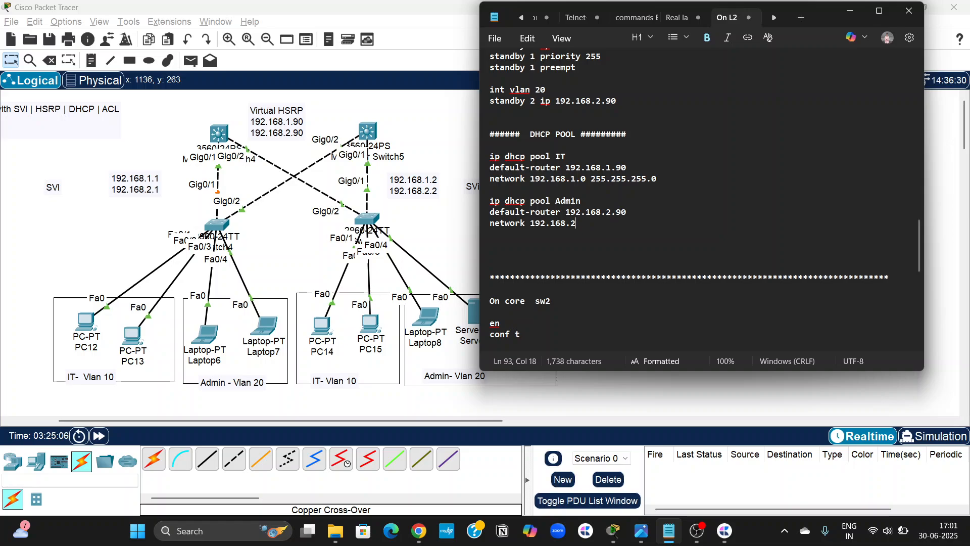
pyautogui.write('0')
pyautogui.write('0 21')
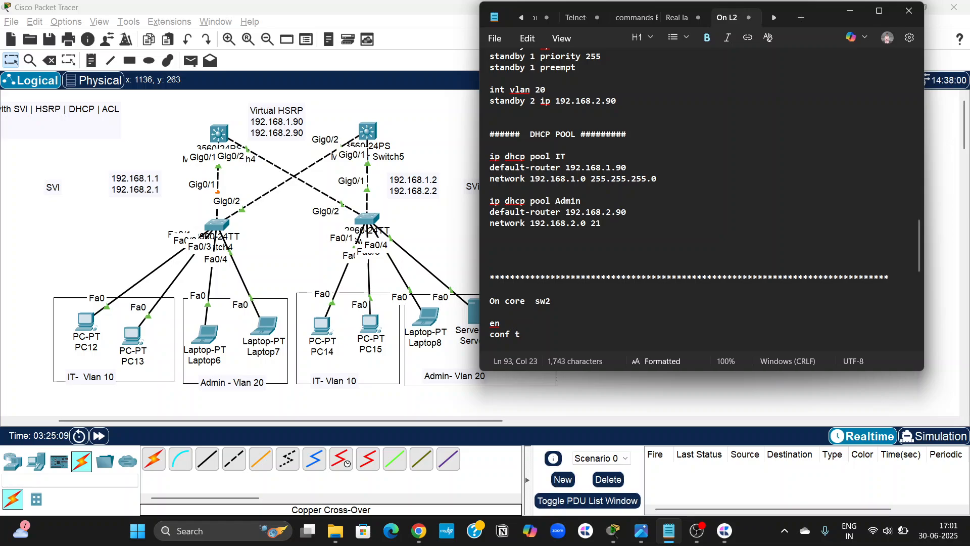
pyautogui.press('BackSpace')
pyautogui.write('55.255.255.')
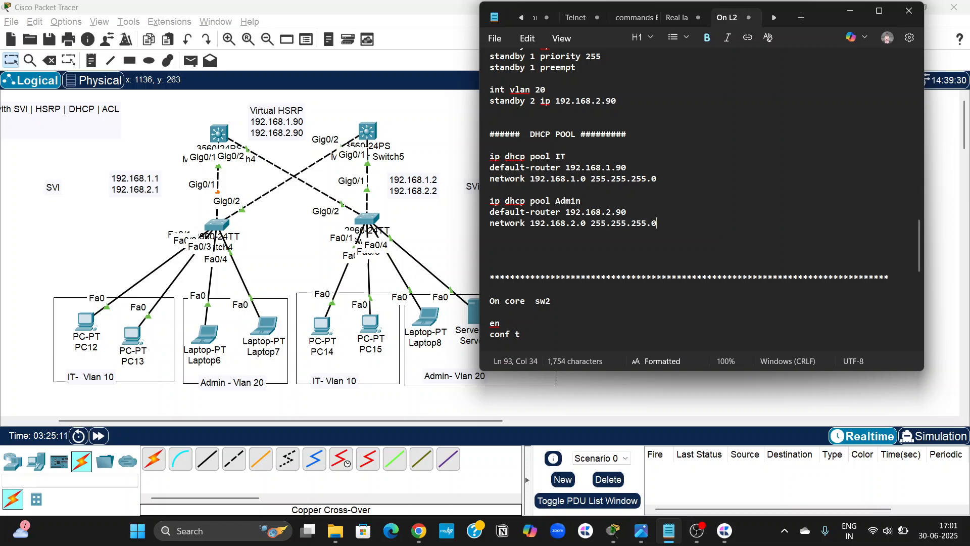
pyautogui.write('0')
pyautogui.press('Return')
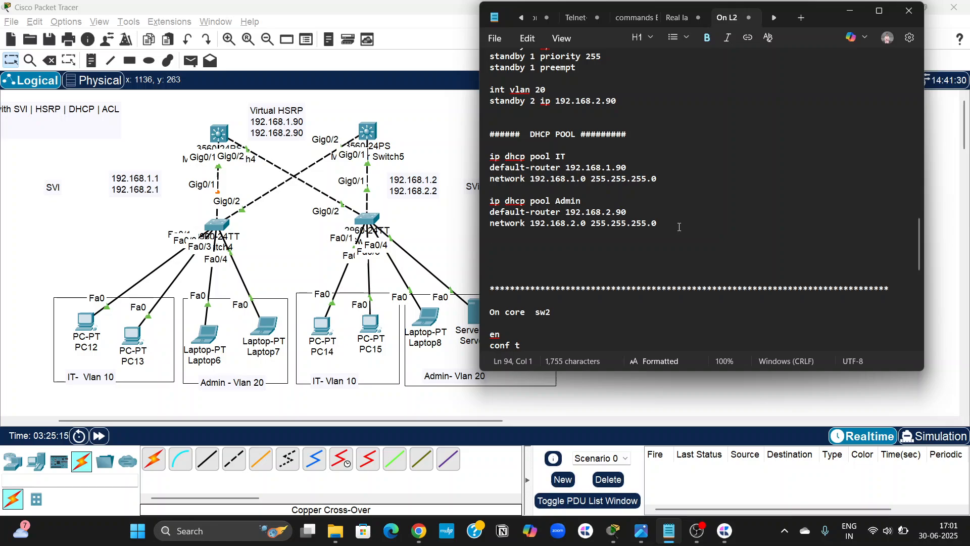
# Copy the whole DHCP POOL block, heading included, and paste it below core sw2's HSRP commands in the notes.
pyautogui.moveTo(680, 227); pyautogui.dragTo(487, 135)
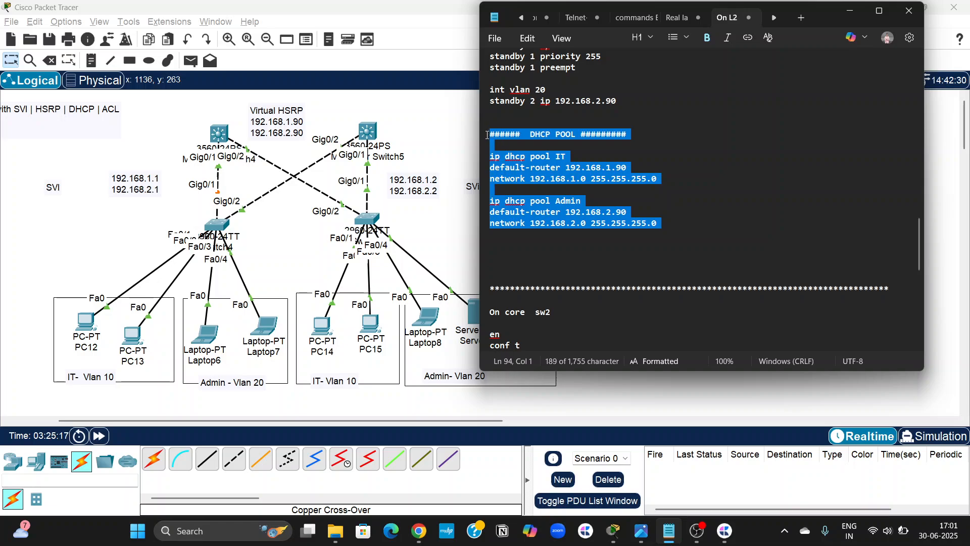
pyautogui.scroll(-10, 576, 226)
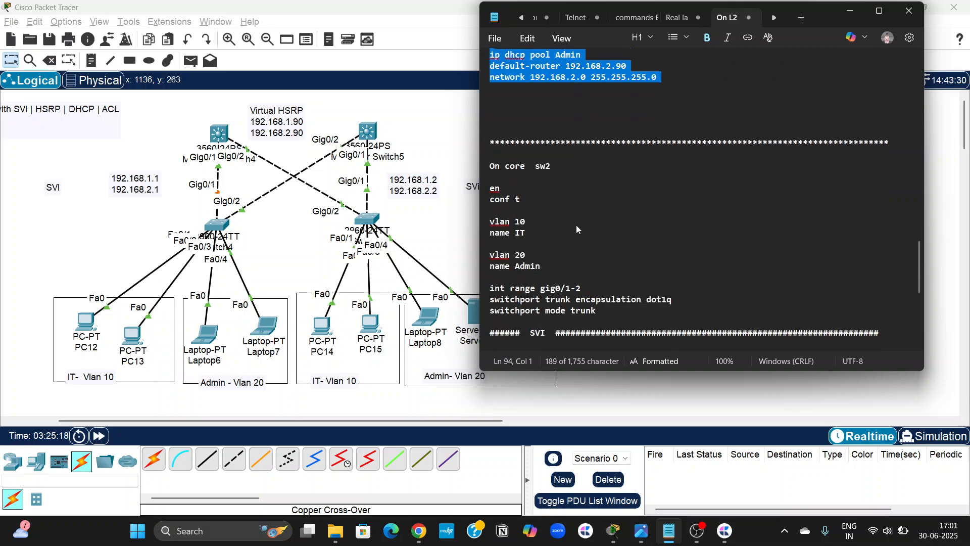
pyautogui.click(520, 324)
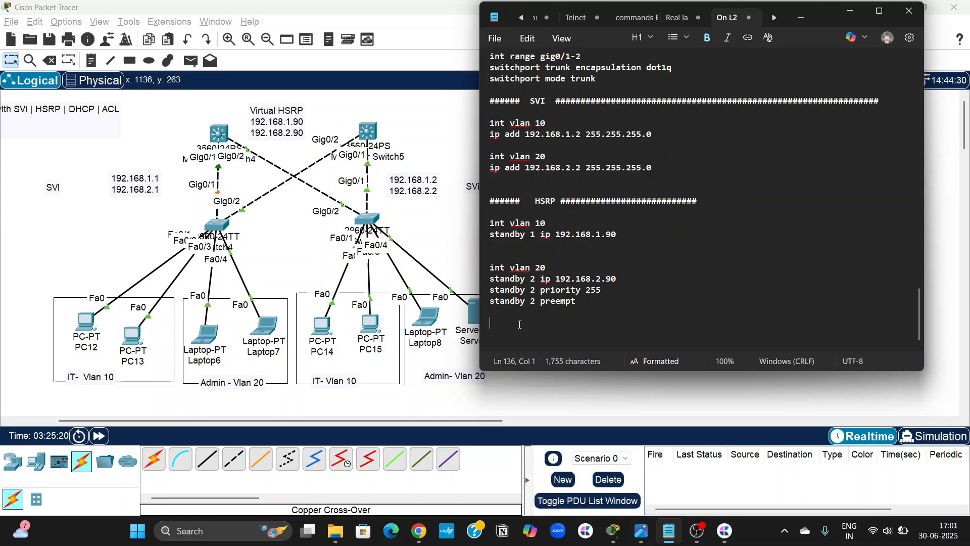
pyautogui.write('######  DHCP POOL #########  ip dhcp pool IT default-router 192.168.1.90 network 192.168.1.0 255.255.255.0  ip dhcp pool Admin default-router 192.168.2.90 network 192.168.2.0 255.255.255.0')
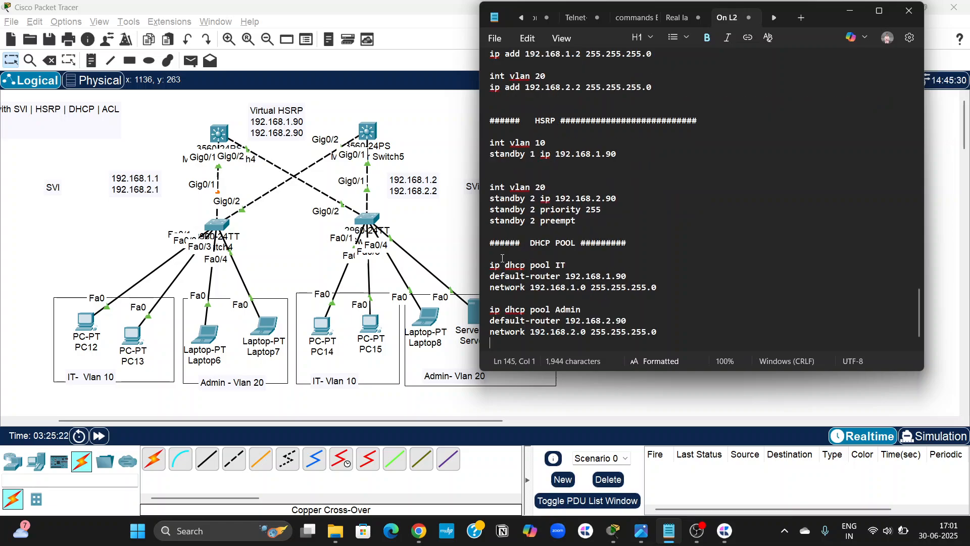
# In Multilayer Switch4's CLI, exit to global configuration mode and run the copied IT and Admin DHCP pool commands.
pyautogui.click(446, 235)
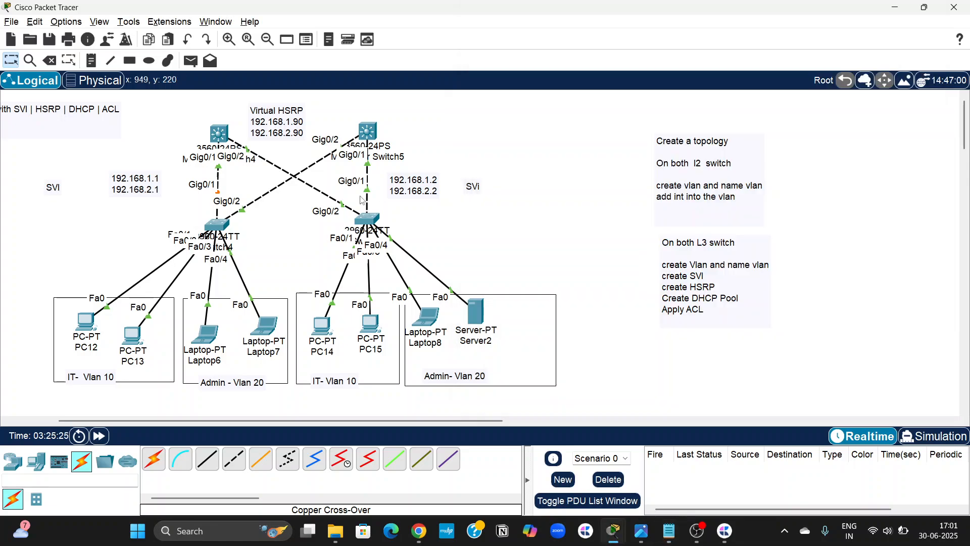
pyautogui.click(225, 137)
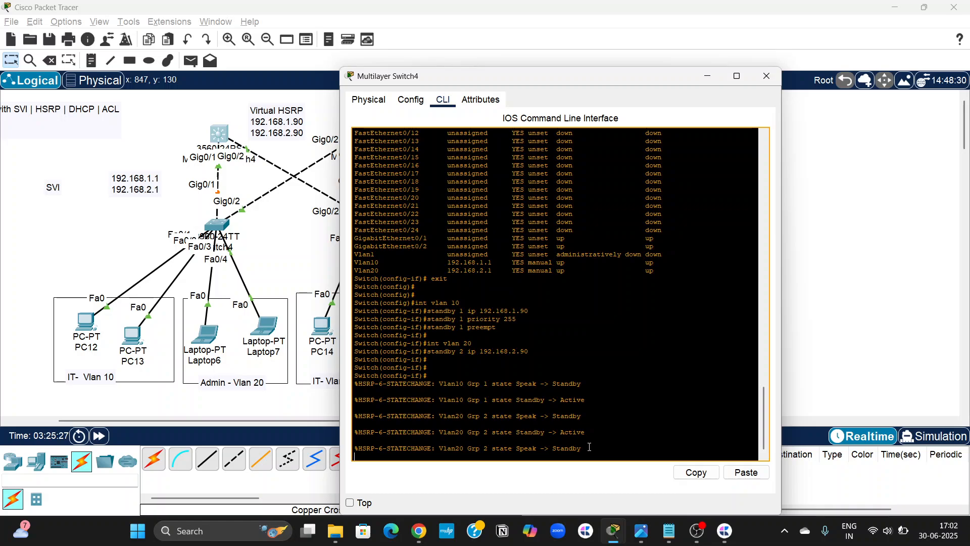
pyautogui.press('Return')
pyautogui.press('Return')
pyautogui.press('Return')
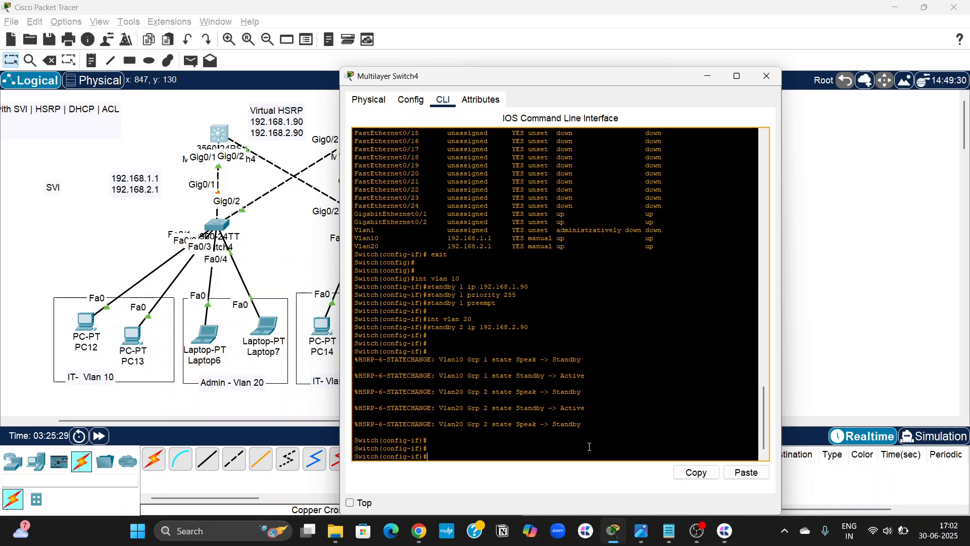
pyautogui.write('exit')
pyautogui.press('Return')
pyautogui.press('Return')
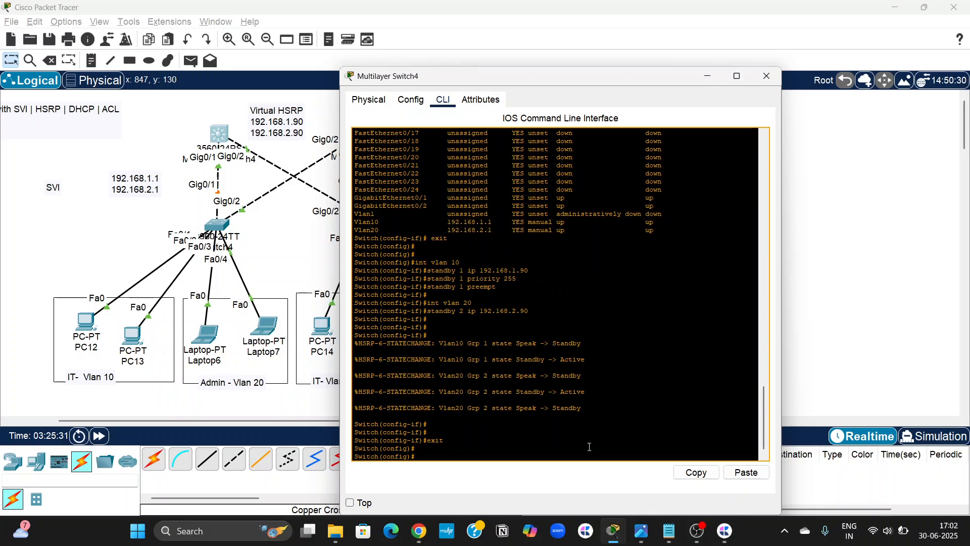
pyautogui.click(746, 472)
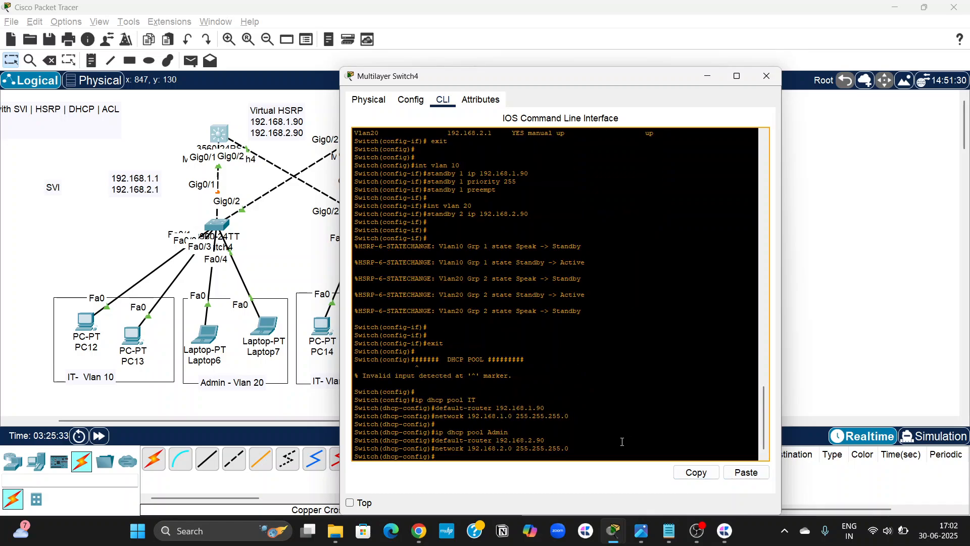
pyautogui.press('Return')
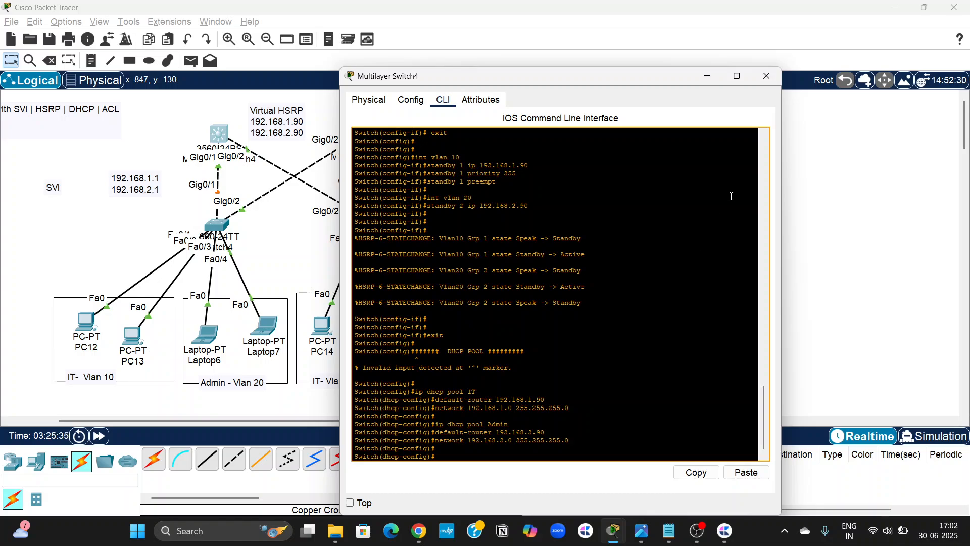
# In Multilayer Switch5's CLI, exit to global configuration mode and run the copied IT and Admin DHCP pool commands.
pyautogui.click(767, 77)
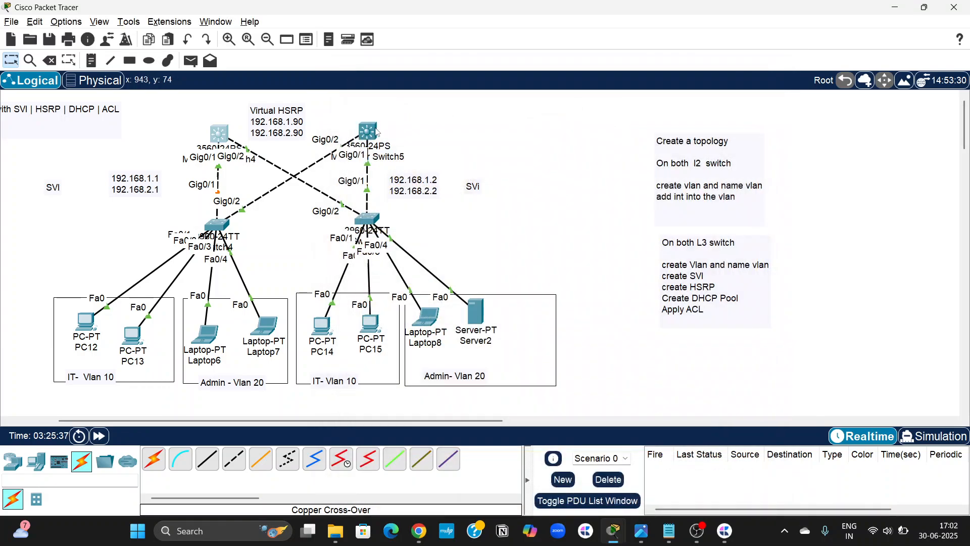
pyautogui.click(373, 133)
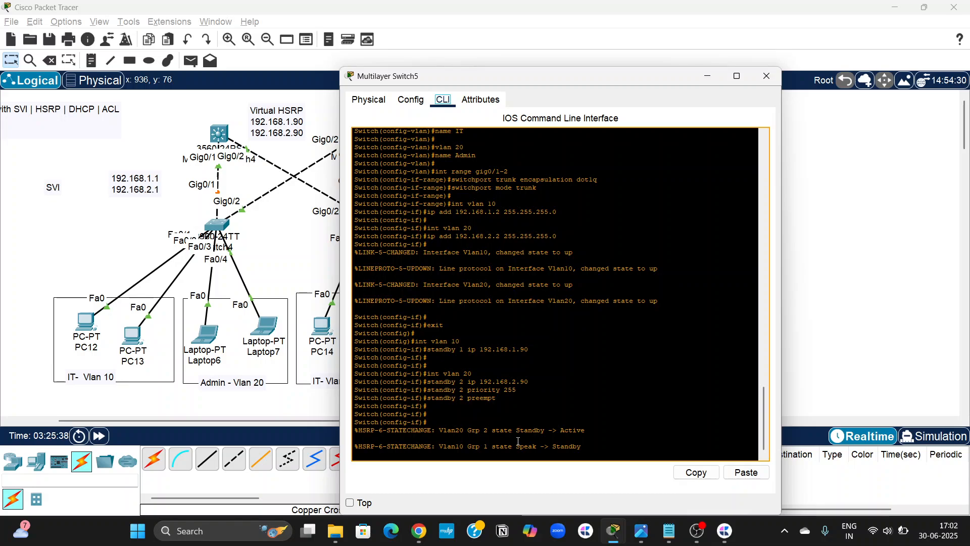
pyautogui.press('Return')
pyautogui.press('Return')
pyautogui.press('Return')
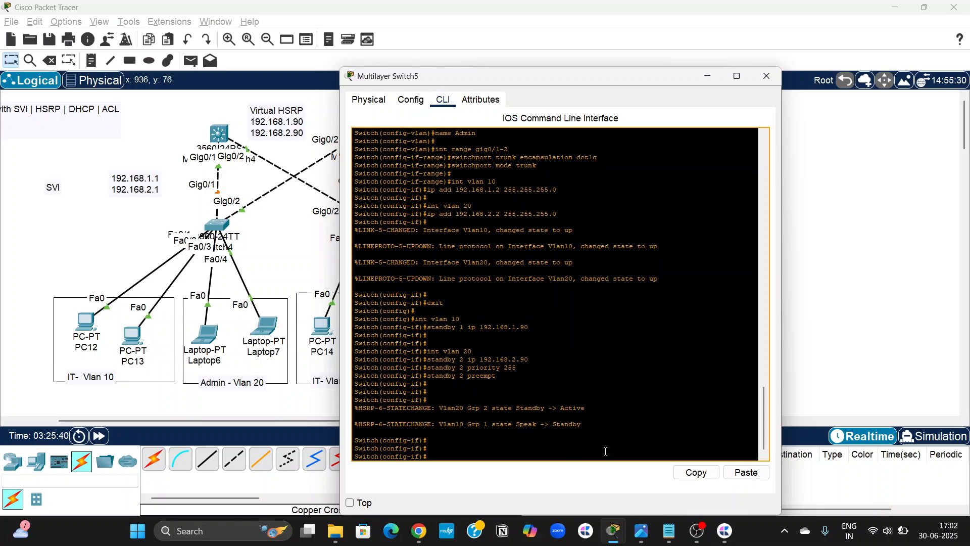
pyautogui.write('exi')
pyautogui.press('BackSpace')
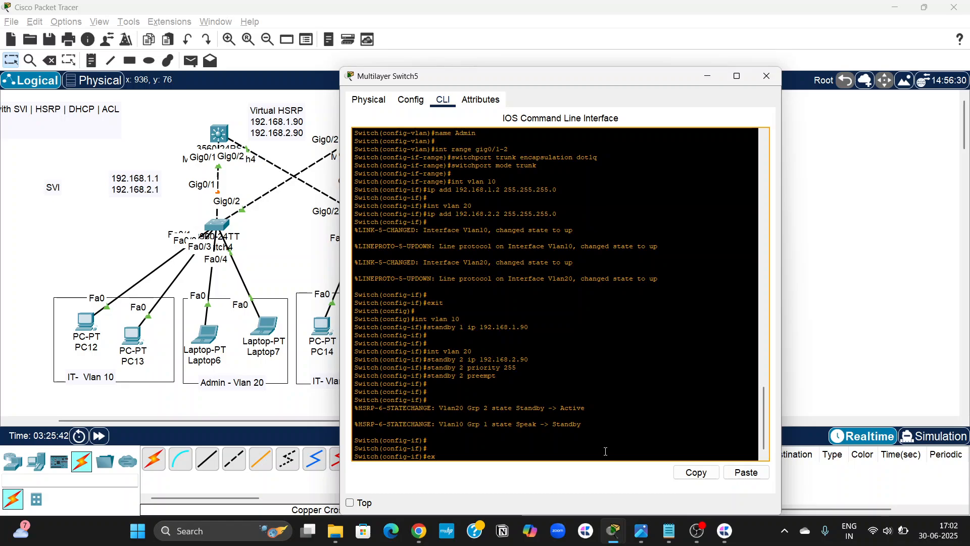
pyautogui.press('Return')
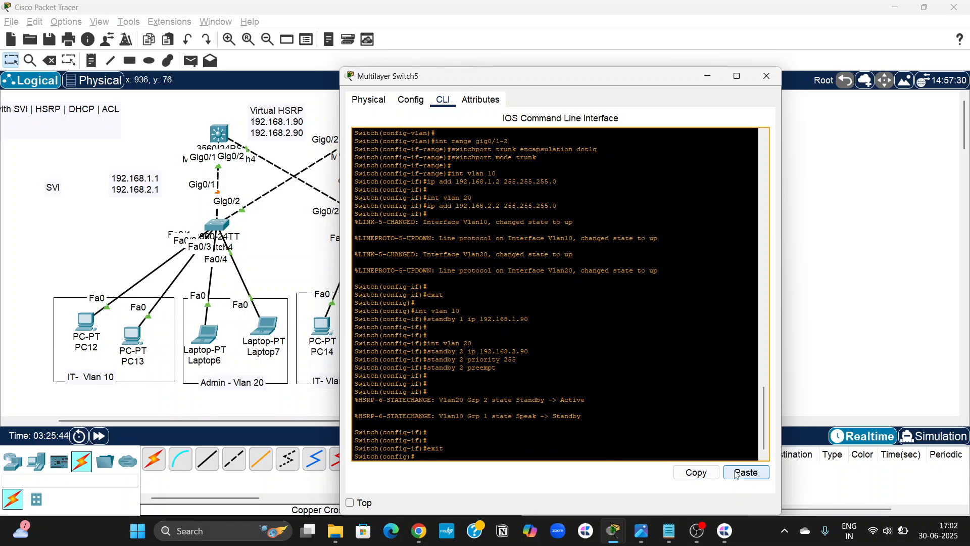
pyautogui.write('###### DHCP POOL #########  ip dhcp pool IT default-router 192.168.1.90 network 192.168.1.0 255.255.255.0  ip dhcp pool Admin default-router 192.168.2.90 network 192.168.2.0 255.255.255.0')
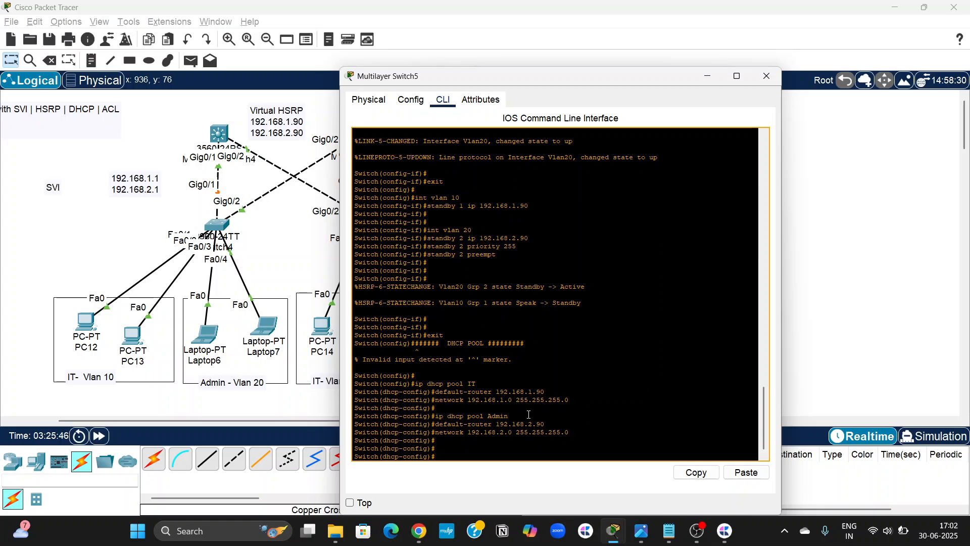
pyautogui.click(766, 76)
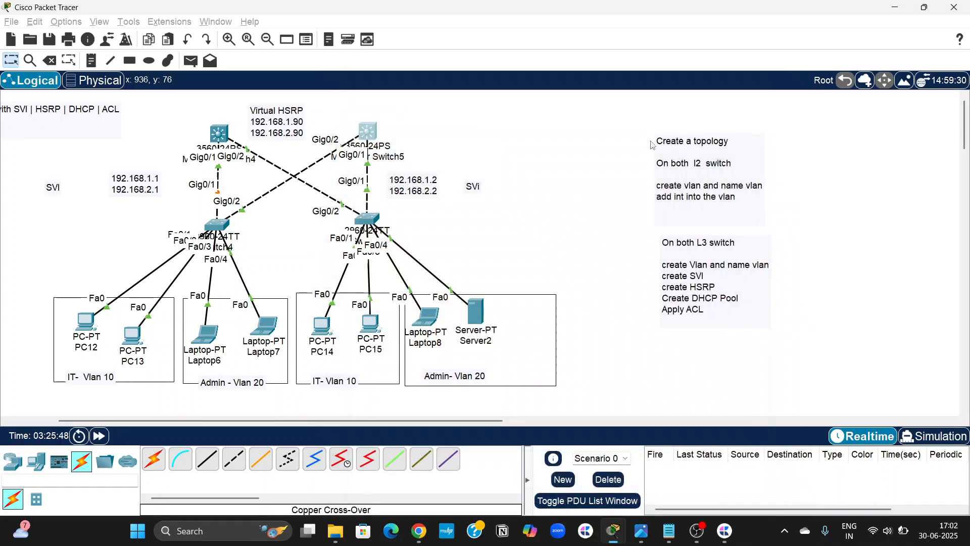
# Switch PC12's FastEthernet0 IPv4 configuration from static to DHCP so it requests an address.
pyautogui.hscroll(-3, 521, 228)
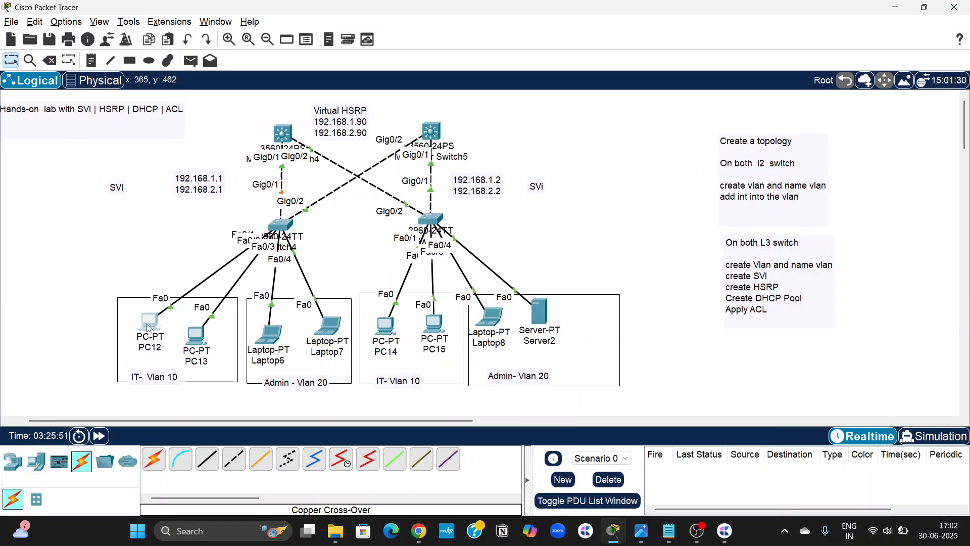
pyautogui.click(149, 328)
pyautogui.click(452, 100)
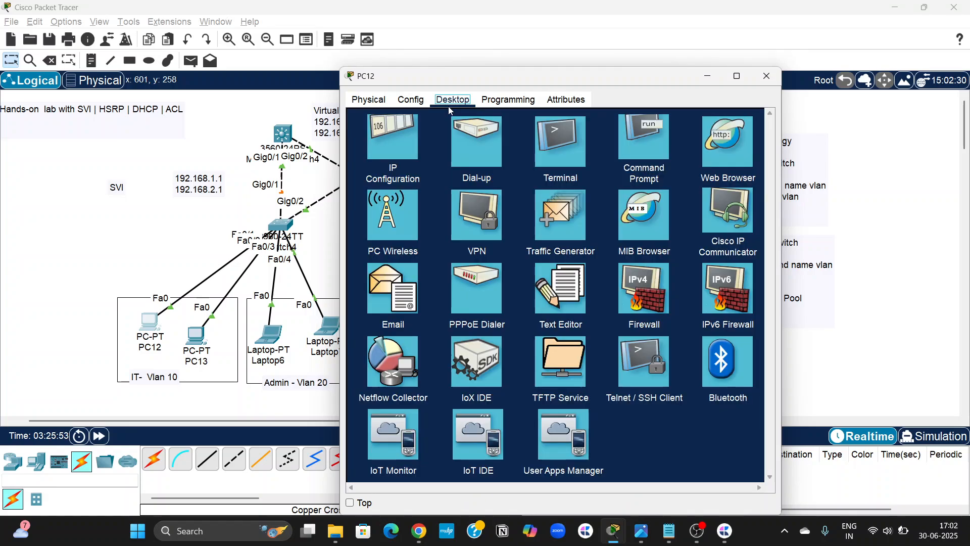
pyautogui.click(389, 159)
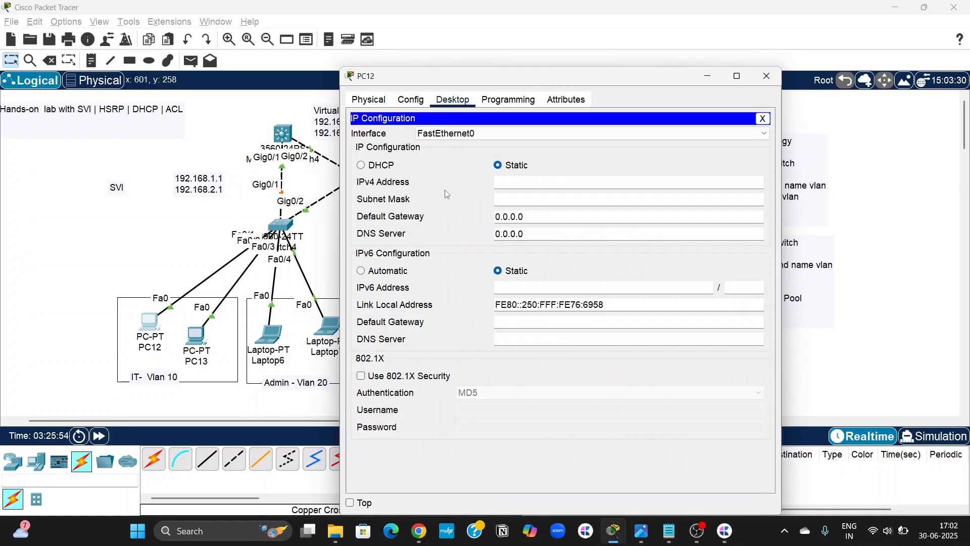
pyautogui.click(373, 172)
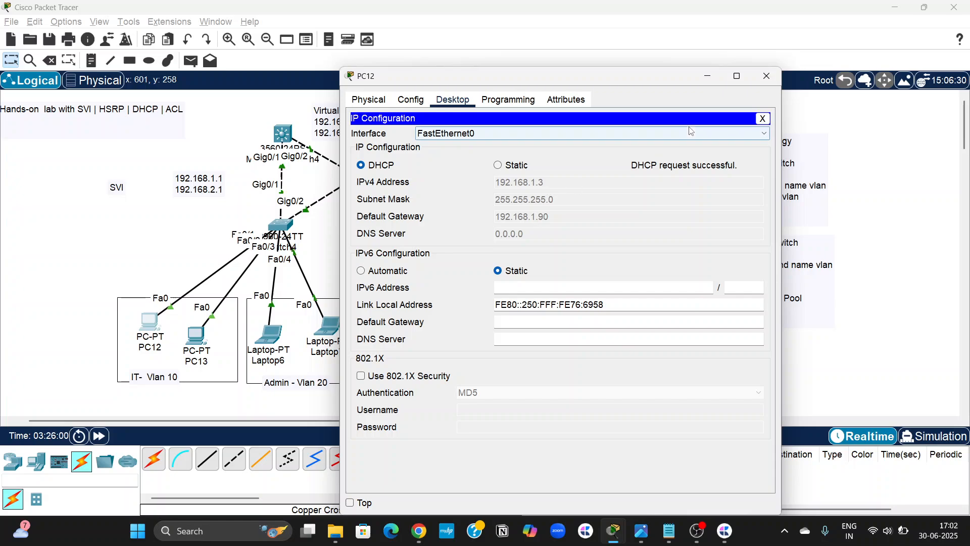
pyautogui.click(767, 77)
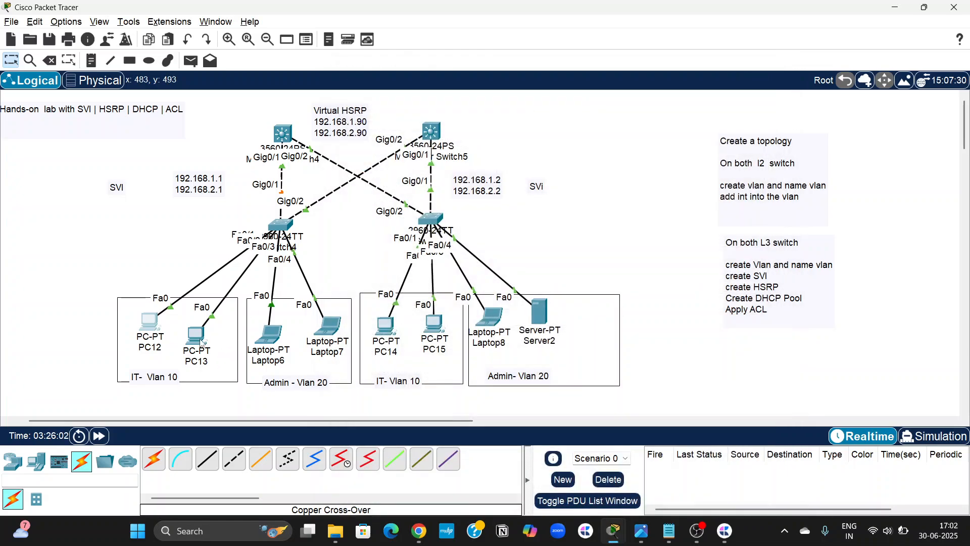
# Switch PC13's FastEthernet0 IPv4 configuration from static to DHCP so it requests an address.
pyautogui.click(196, 335)
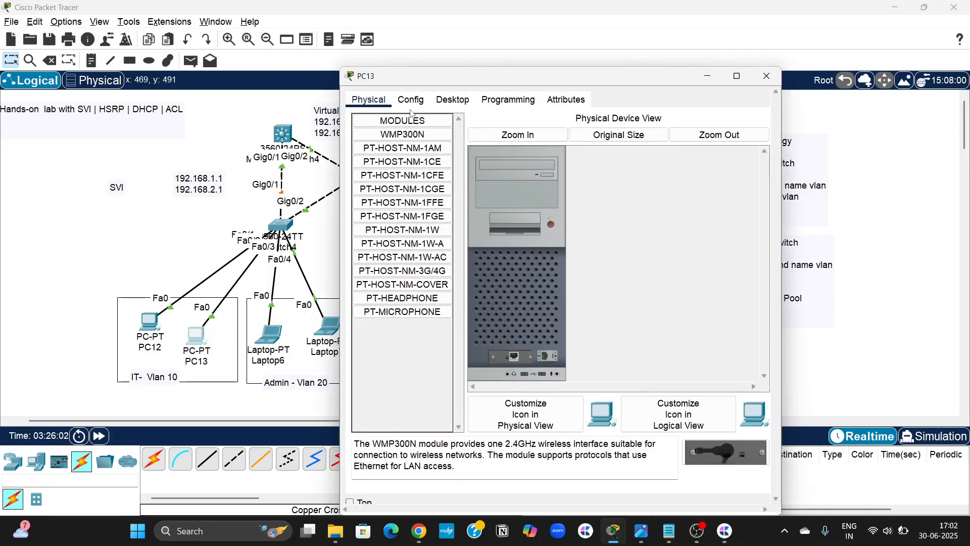
pyautogui.click(453, 99)
pyautogui.click(383, 144)
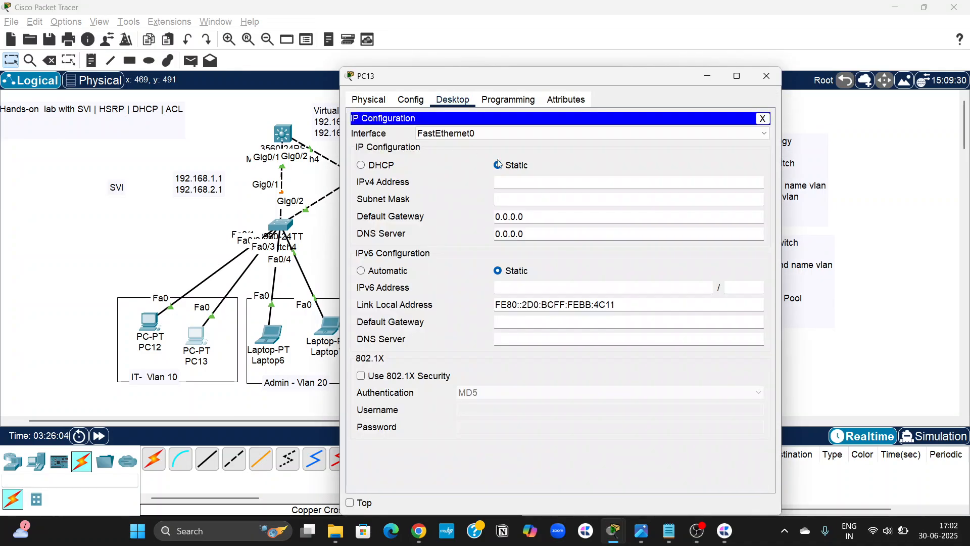
pyautogui.click(380, 165)
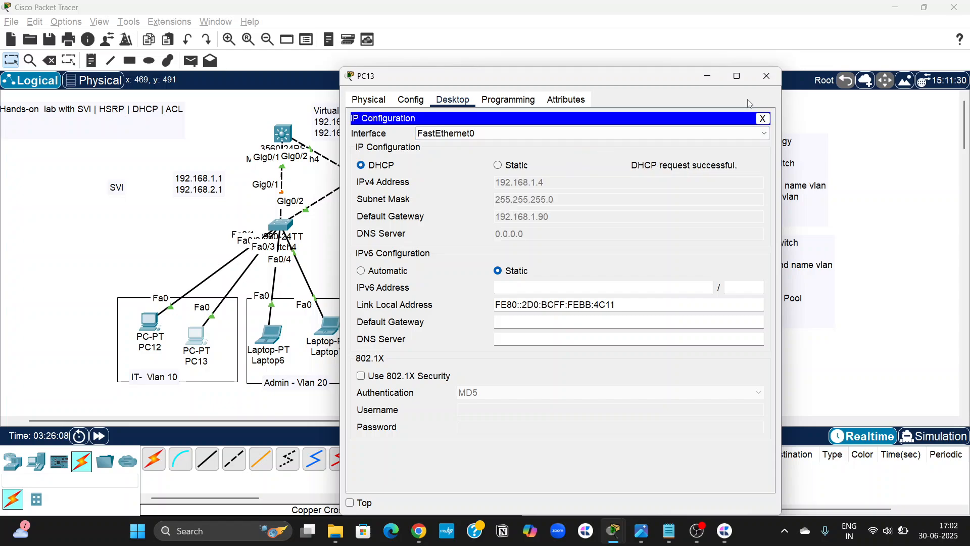
pyautogui.click(768, 79)
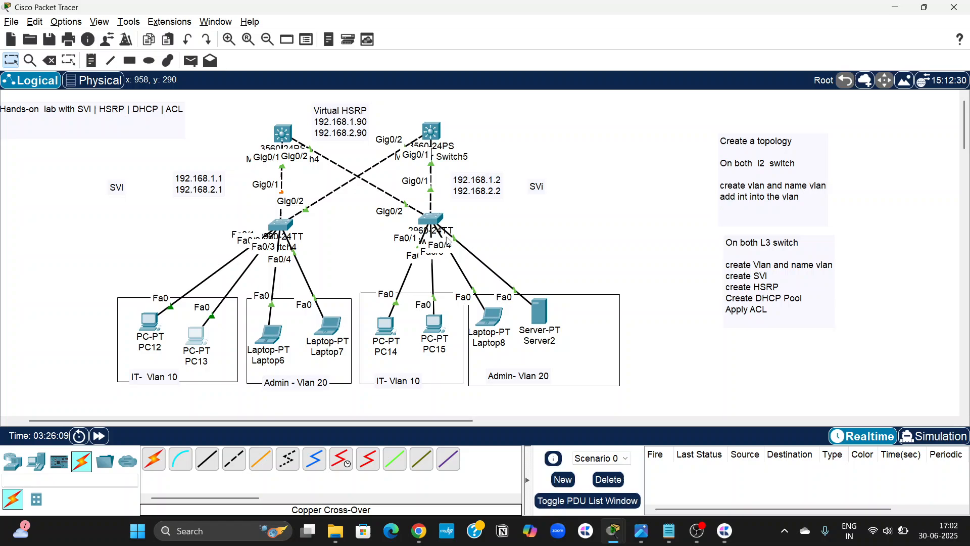
# Switch Laptop6's FastEthernet0 IPv4 configuration from static to DHCP so it requests an address.
pyautogui.click(268, 345)
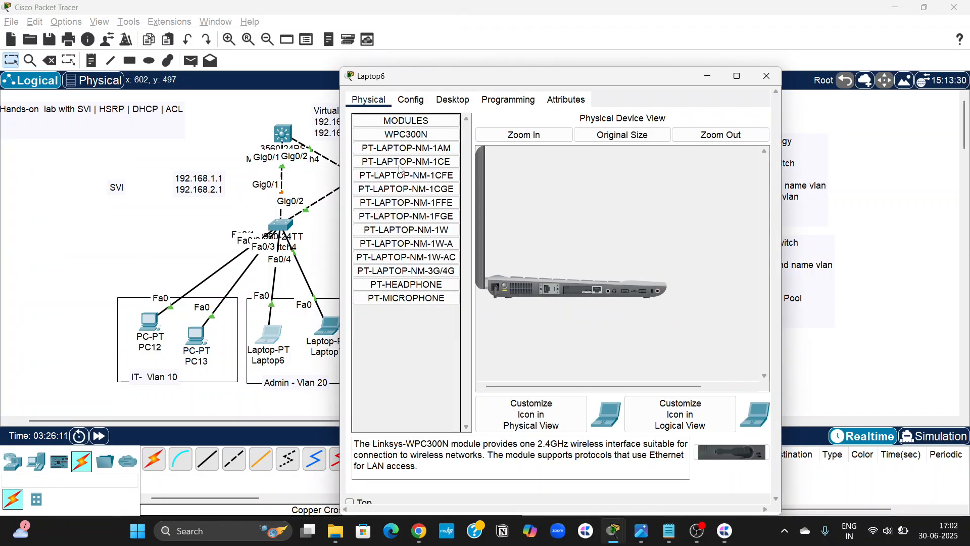
pyautogui.click(453, 101)
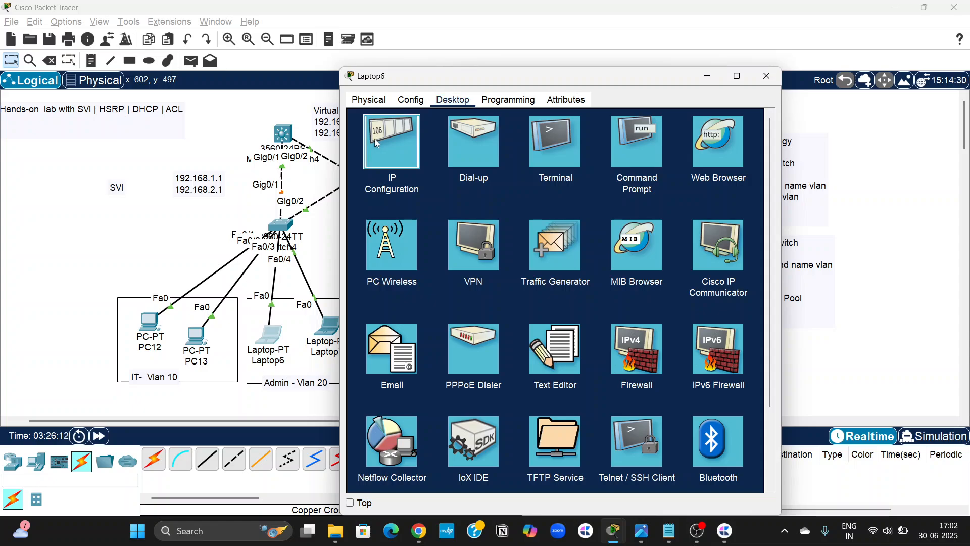
pyautogui.click(374, 138)
pyautogui.click(385, 170)
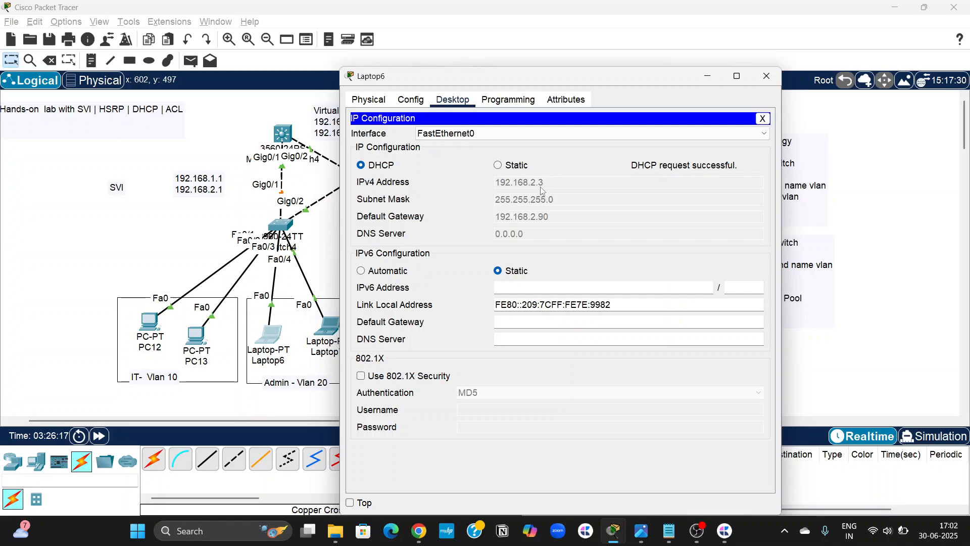
pyautogui.click(767, 77)
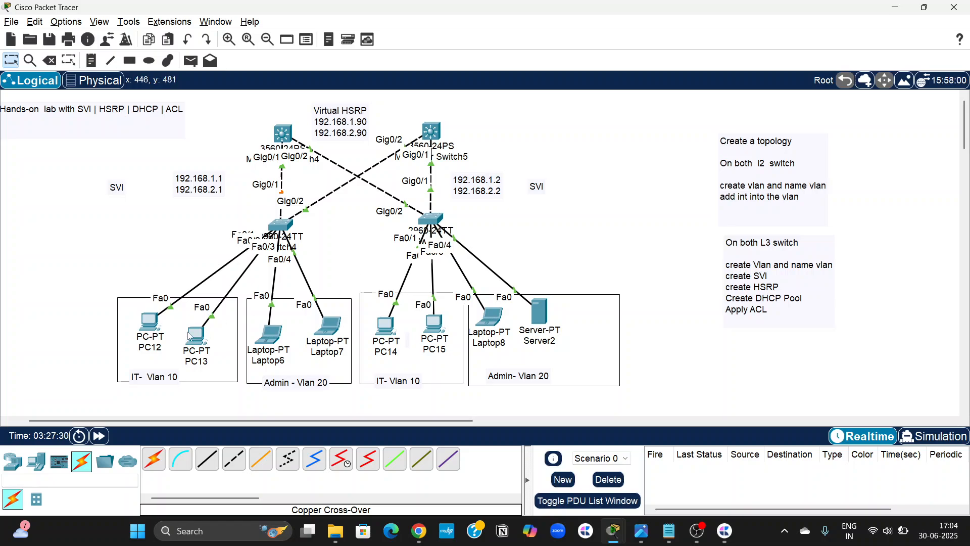
# Check the DHCP-assigned IPv4 settings of PC12 and PC13 in the IT VLAN.
pyautogui.click(149, 323)
pyautogui.click(399, 147)
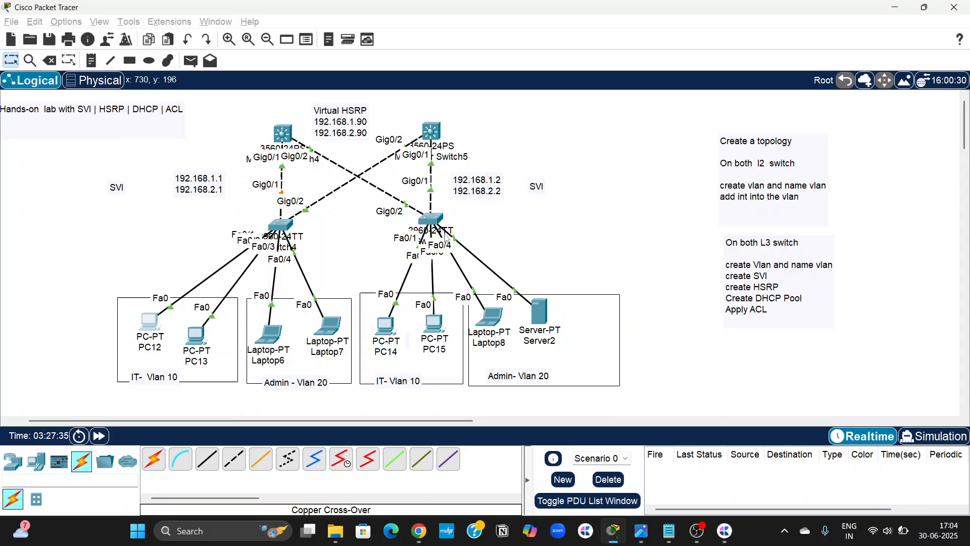
pyautogui.click(765, 76)
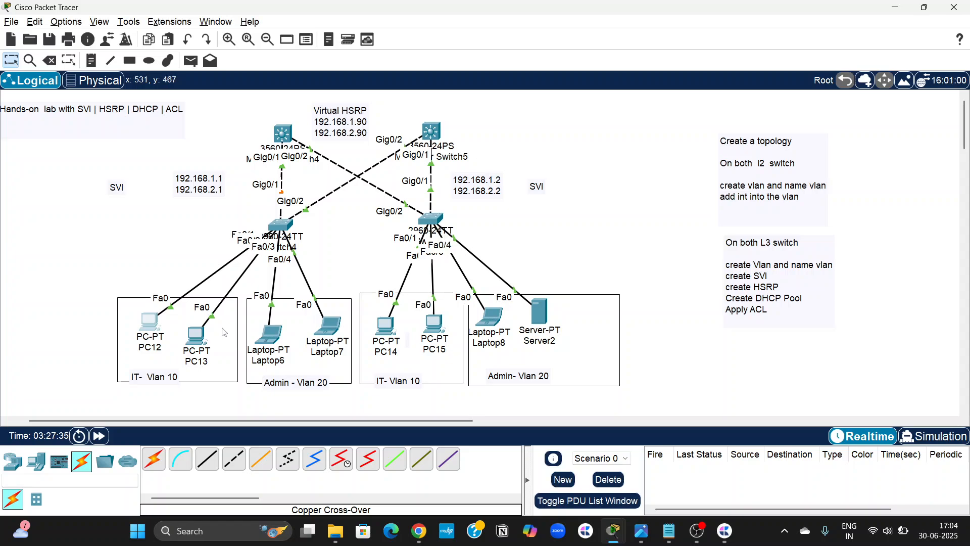
pyautogui.click(205, 336)
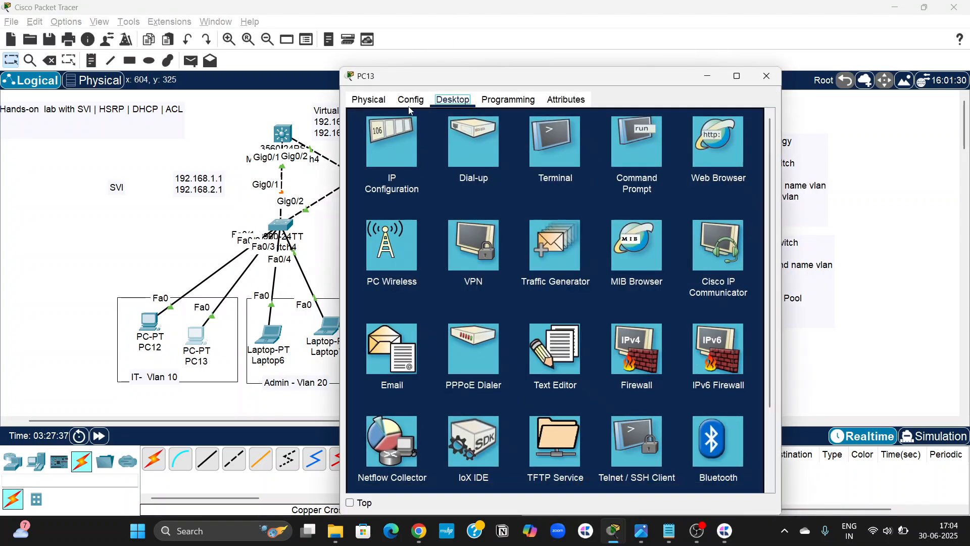
pyautogui.click(386, 137)
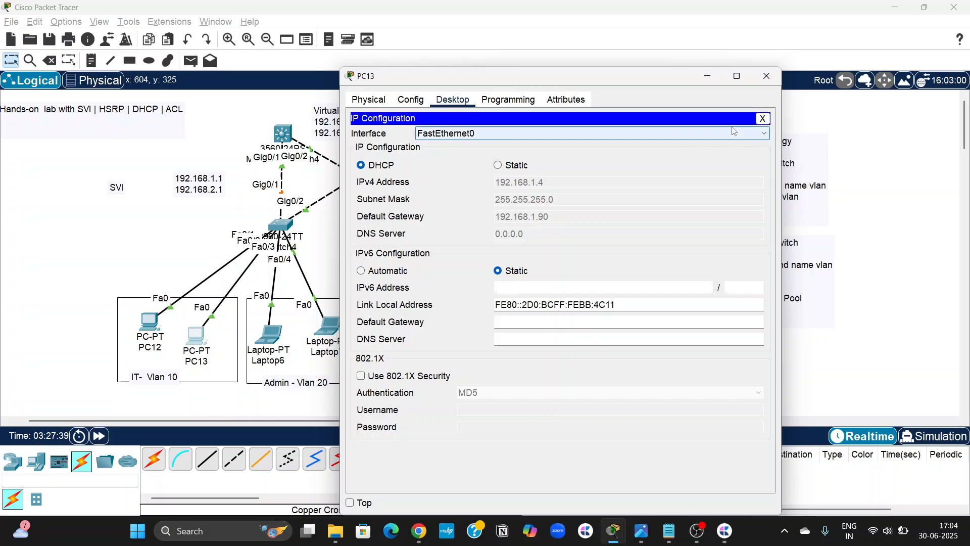
pyautogui.click(763, 120)
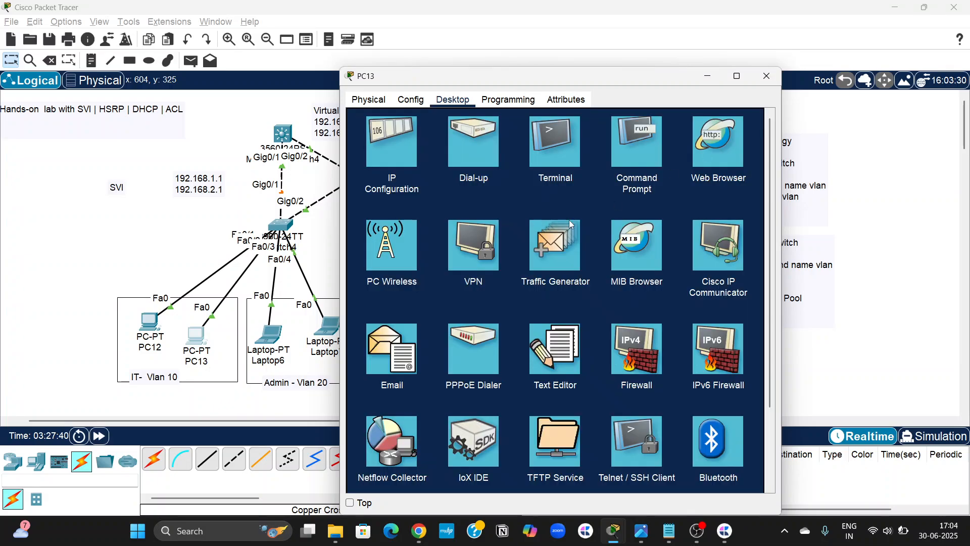
# Ping PC12 at 192.168.1.3 from PC13's Command Prompt to test connectivity within VLAN 10.
pyautogui.click(632, 146)
pyautogui.write('ping 192.168.1.3')
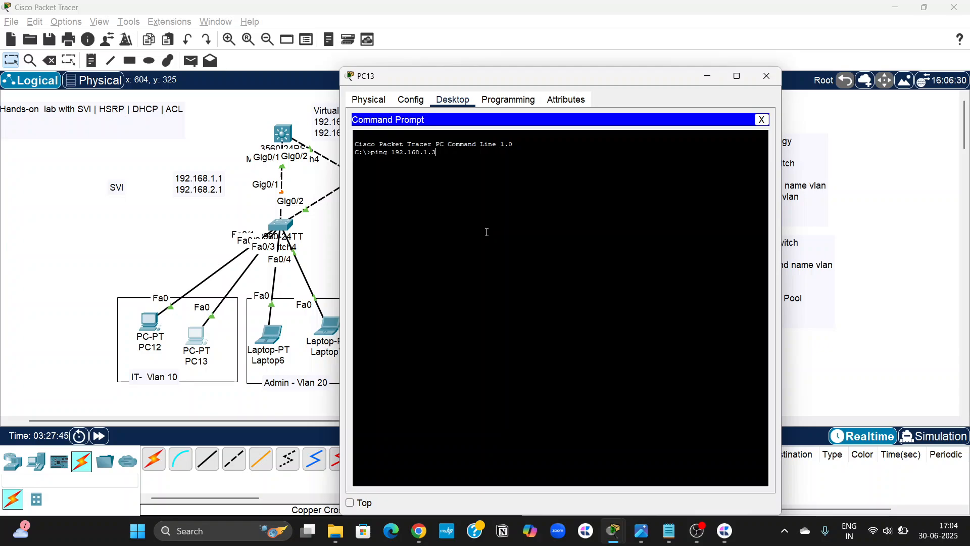
pyautogui.press('Return')
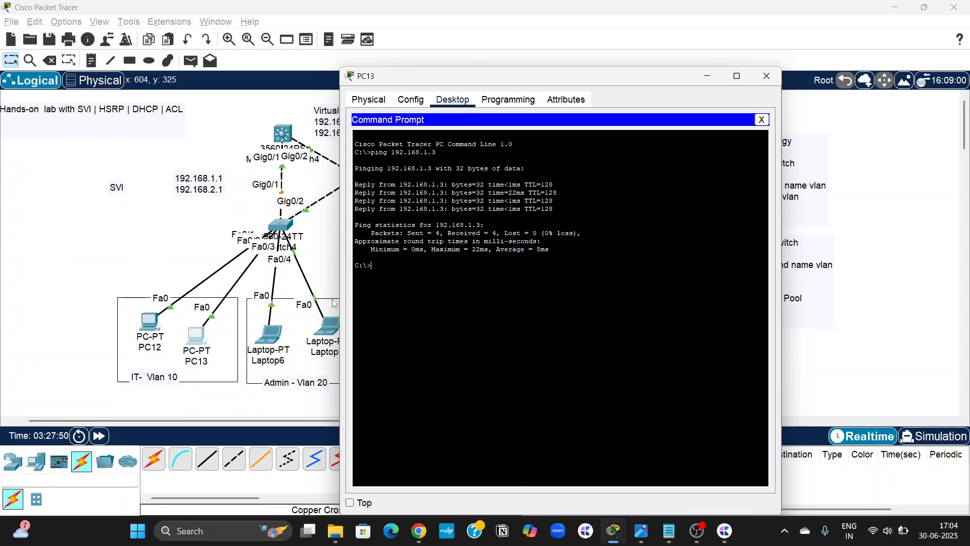
# Check Laptop6's DHCP-assigned IPv4 settings in the Admin VLAN.
pyautogui.hscroll(5, 214, 336)
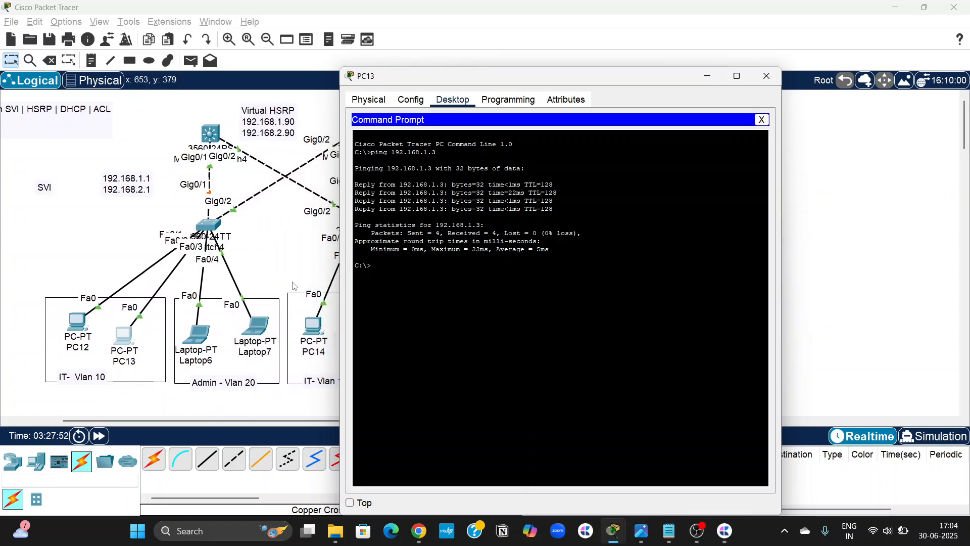
pyautogui.click(198, 334)
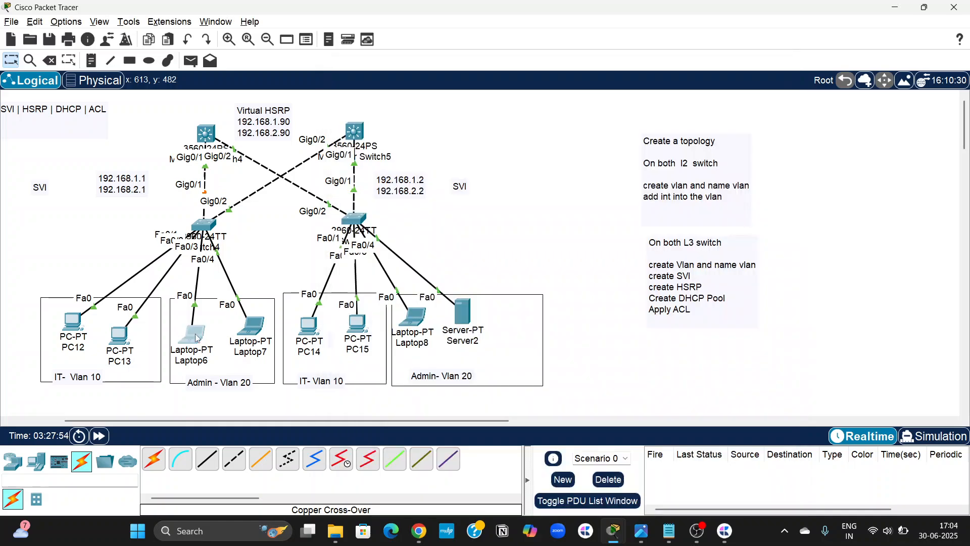
pyautogui.click(389, 147)
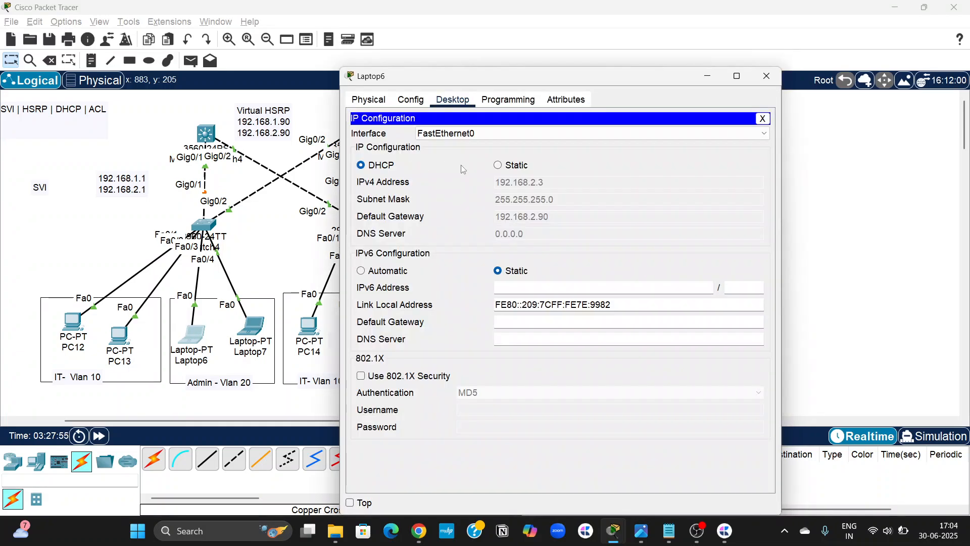
pyautogui.click(766, 76)
# Ping Laptop6 at 192.168.2.3 from PC13's Command Prompt to test inter-VLAN connectivity, and minimize the PC13 window.
pyautogui.hscroll(-3, 313, 223)
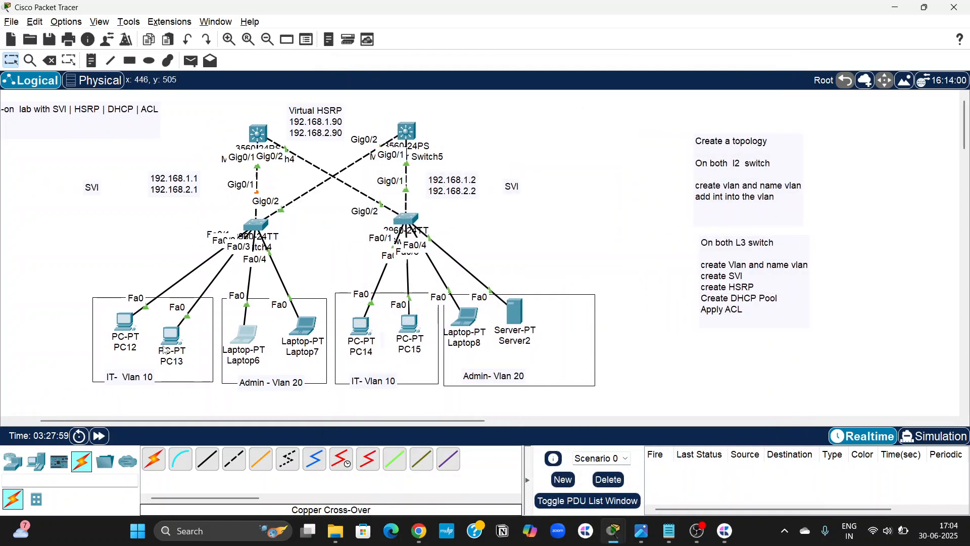
pyautogui.click(167, 331)
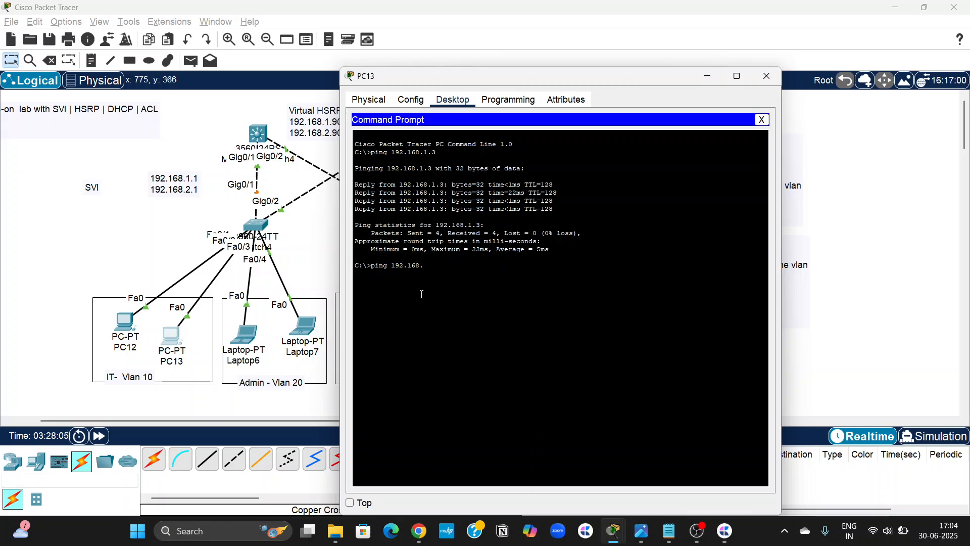
pyautogui.press('Return')
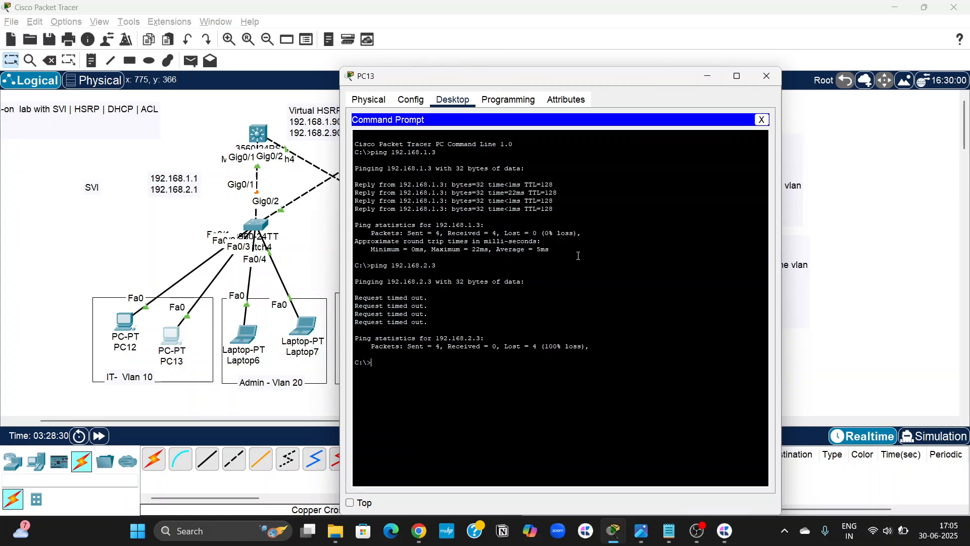
pyautogui.click(708, 76)
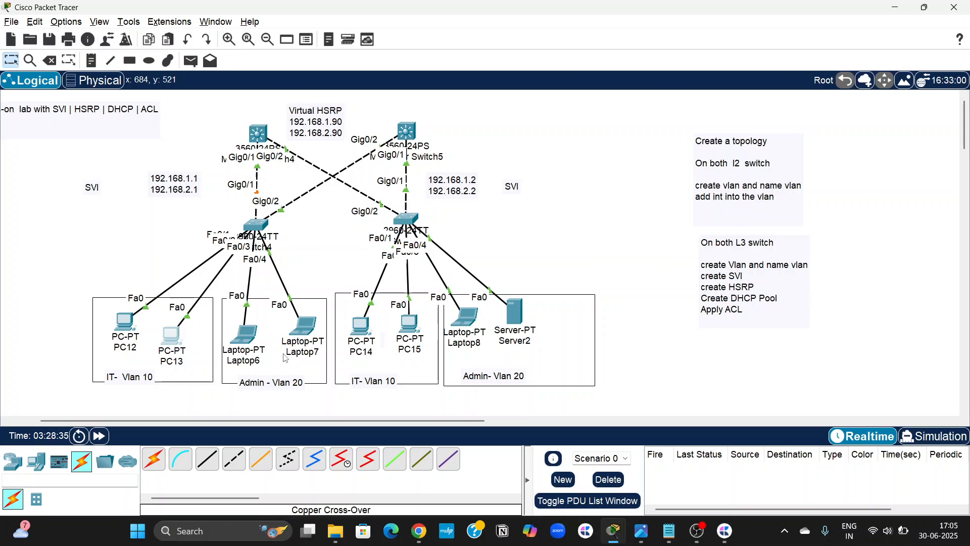
pyautogui.press('XF86AudioRaiseVolume')
pyautogui.press('XF86AudioRaiseVolume')
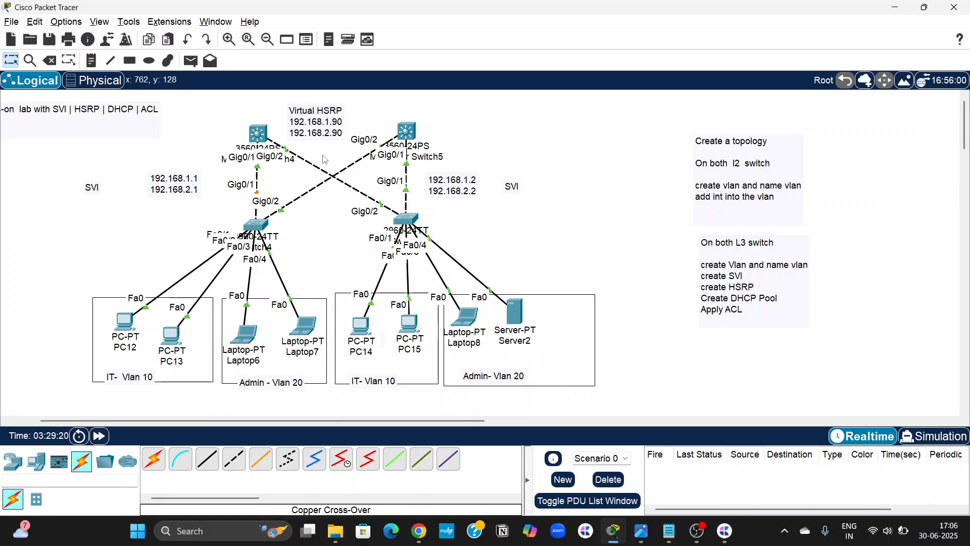
# Leave DHCP pool configuration on Multilayer Switch4 and enable IP routing in global configuration mode.
pyautogui.click(258, 134)
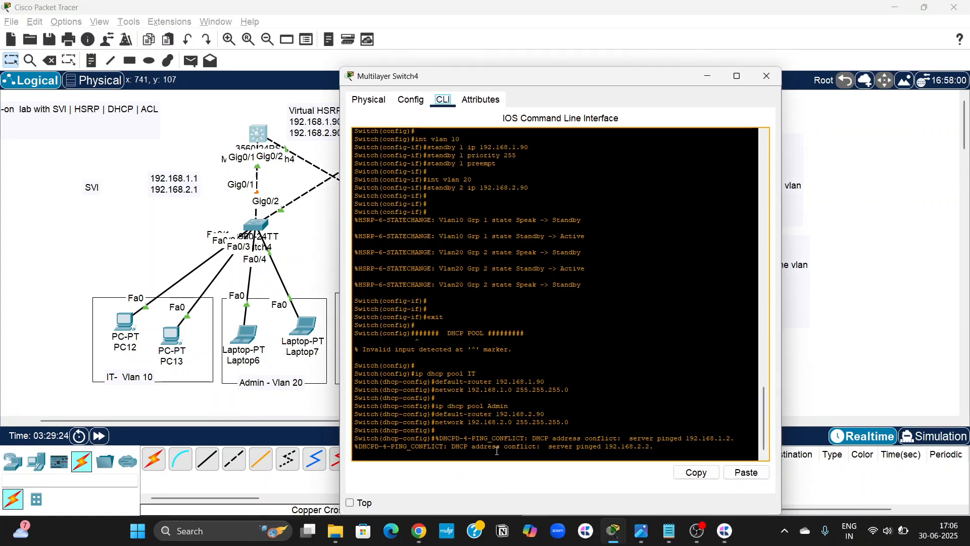
pyautogui.press('Return')
pyautogui.press('Return')
pyautogui.press('Return')
pyautogui.press('Return')
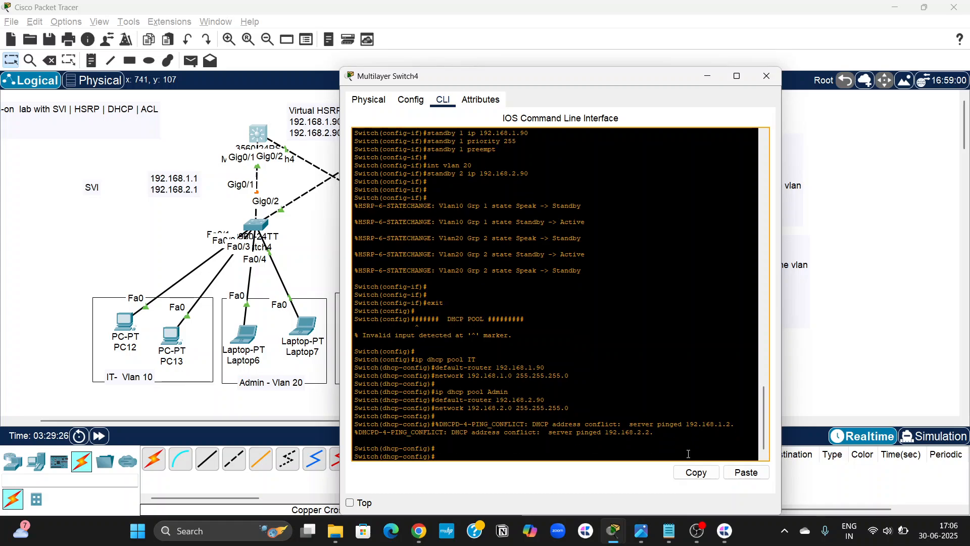
pyautogui.write('ex')
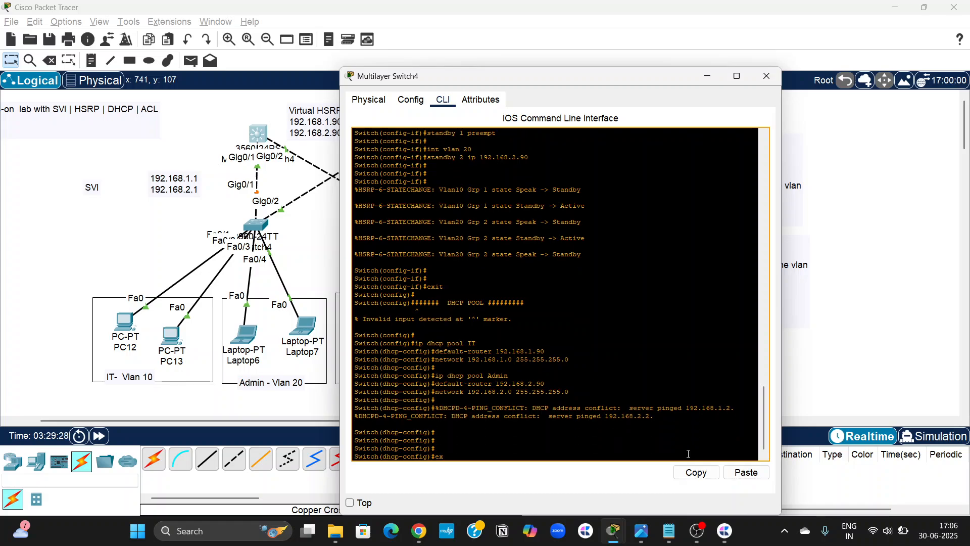
pyautogui.write('it')
pyautogui.press('Return')
pyautogui.press('Return')
pyautogui.write('ip')
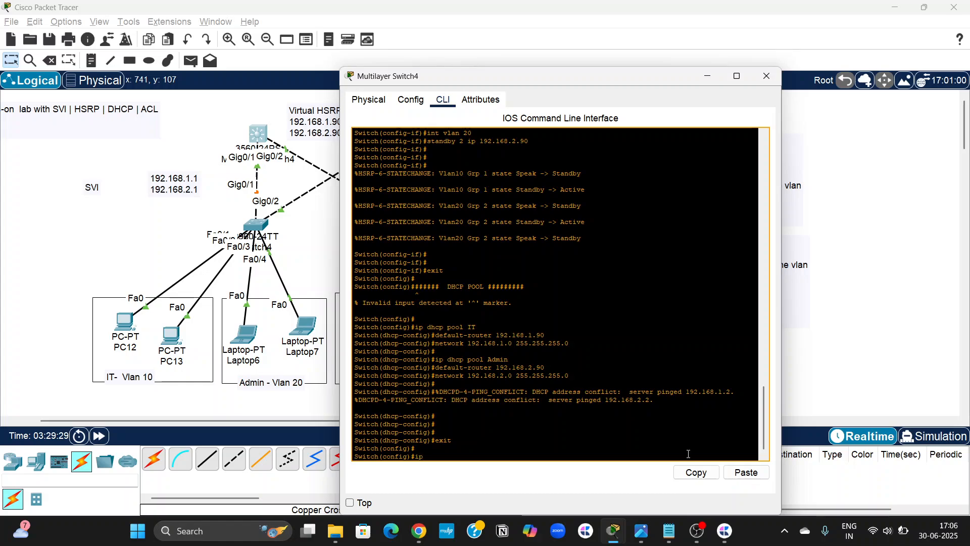
pyautogui.write(' routing')
pyautogui.press('Return')
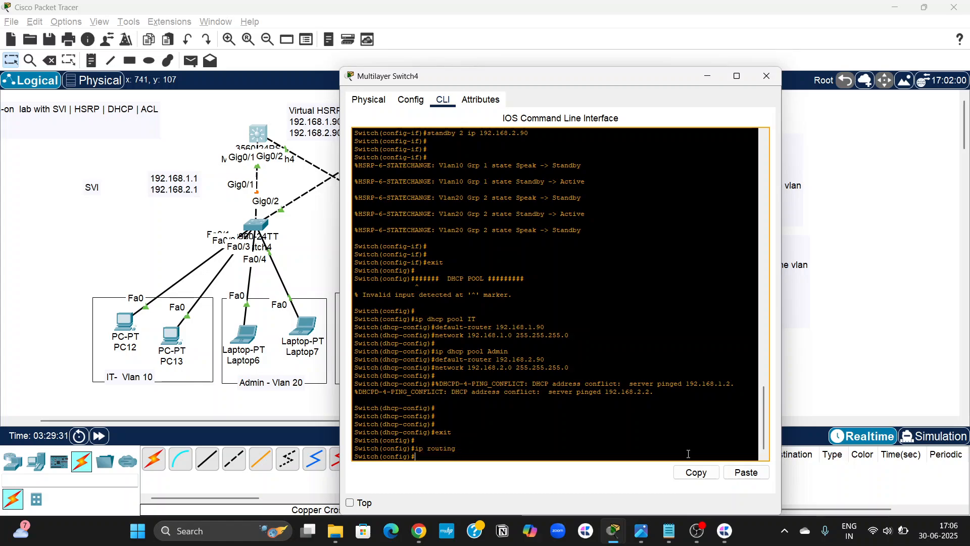
pyautogui.click(289, 262)
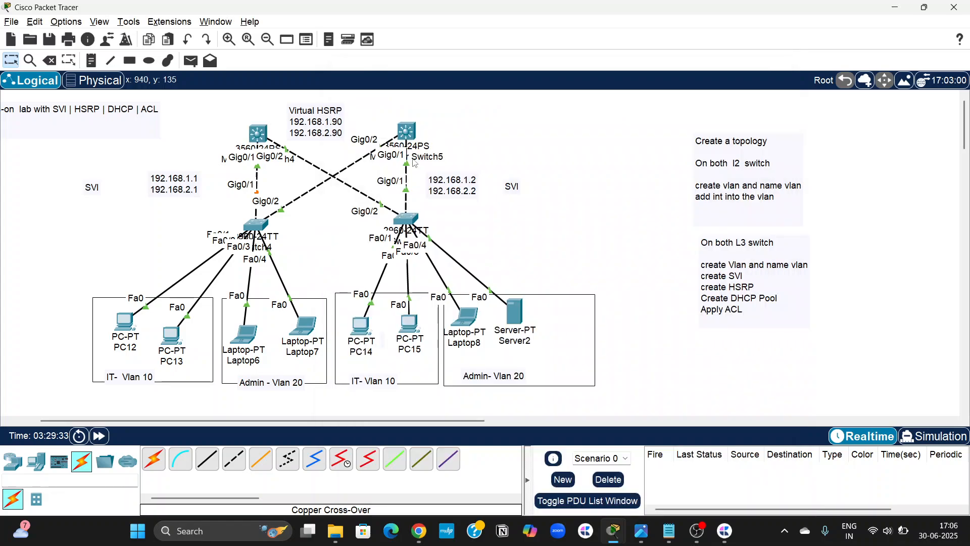
# Leave DHCP pool configuration on Multilayer Switch5 and enable IP routing there as well.
pyautogui.click(408, 134)
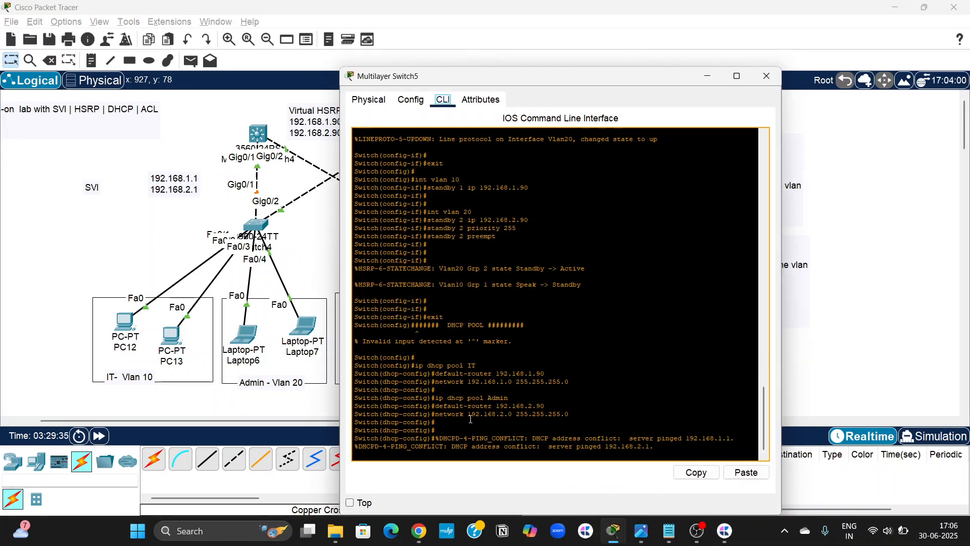
pyautogui.press('Return')
pyautogui.press('Return')
pyautogui.press('Return')
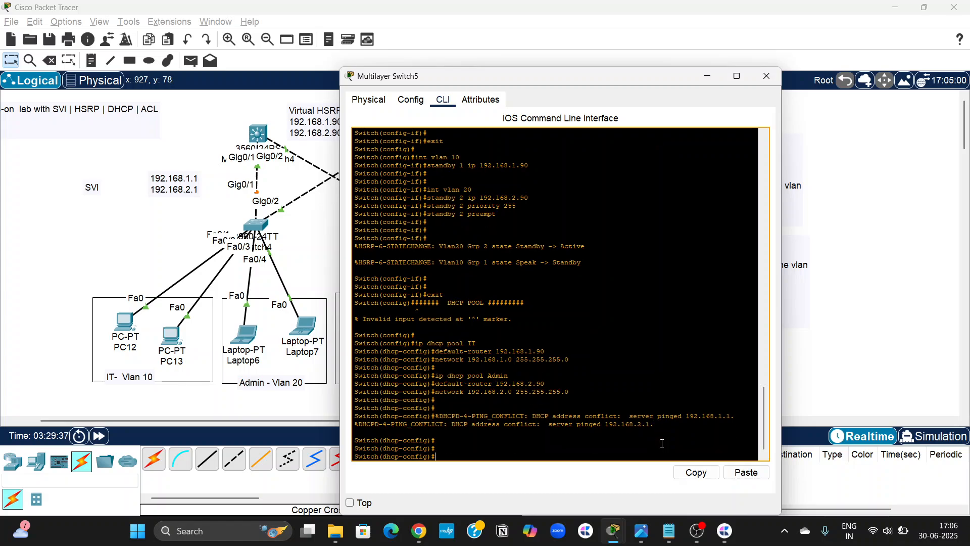
pyautogui.write('exit')
pyautogui.press('Return')
pyautogui.write('ip')
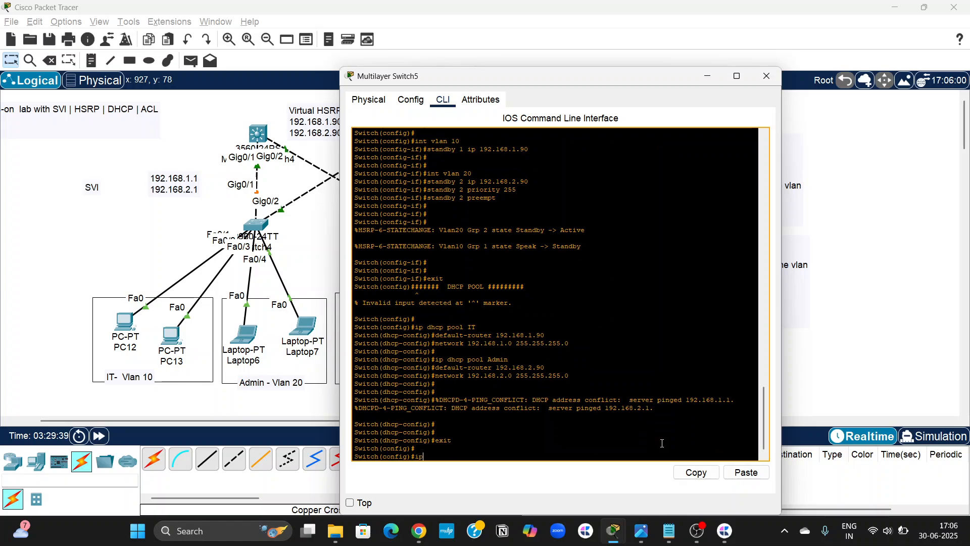
pyautogui.write(' routing')
pyautogui.press('Return')
pyautogui.press('Return')
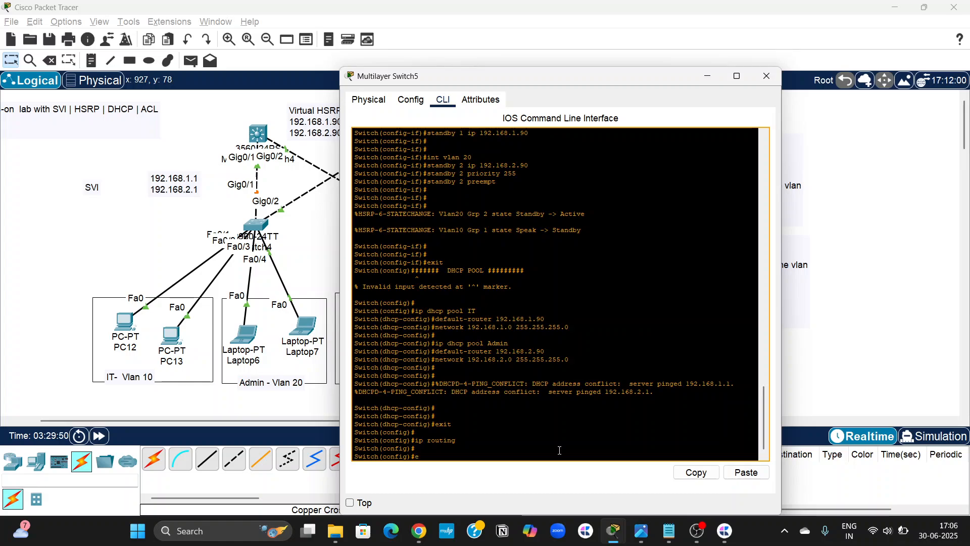
# Exit configuration mode on Multilayer Switch5, review its DHCP address bindings, and close the switch window.
pyautogui.write('xit')
pyautogui.press('Return')
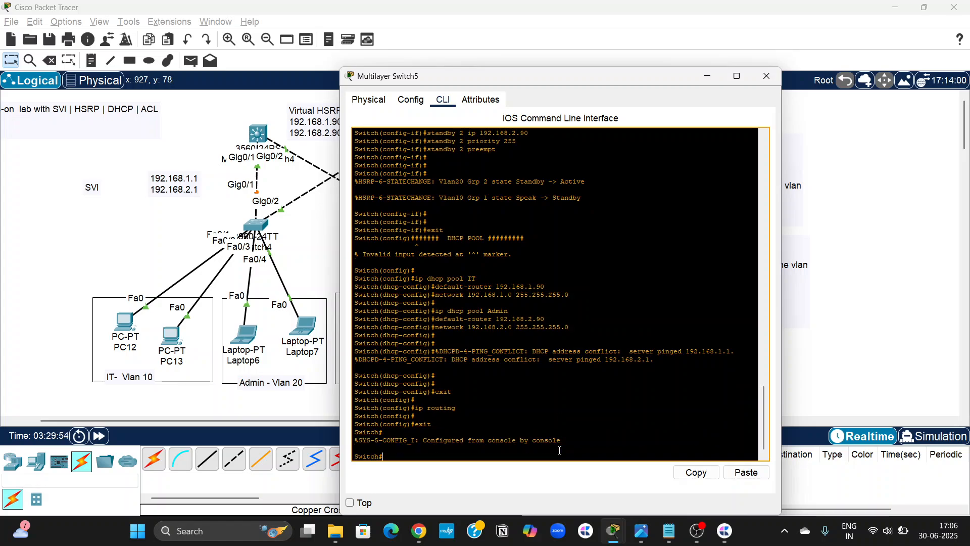
pyautogui.write('sh ip dhcp bindi')
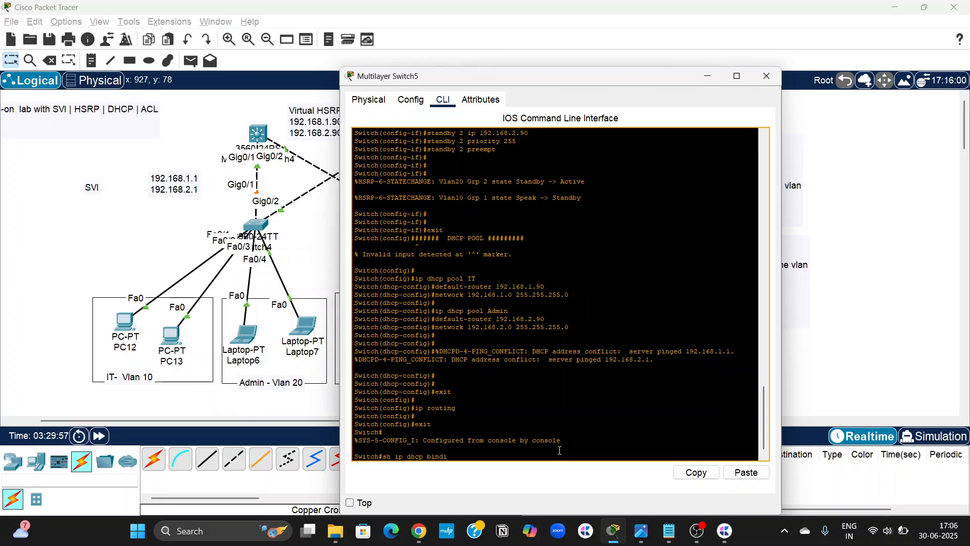
pyautogui.write('ng')
pyautogui.press('Return')
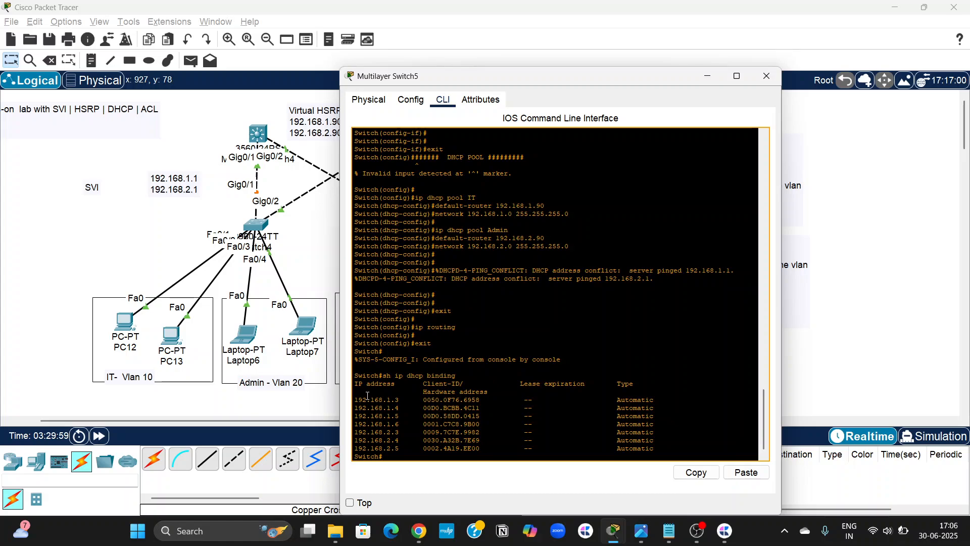
pyautogui.moveTo(355, 399); pyautogui.dragTo(659, 449)
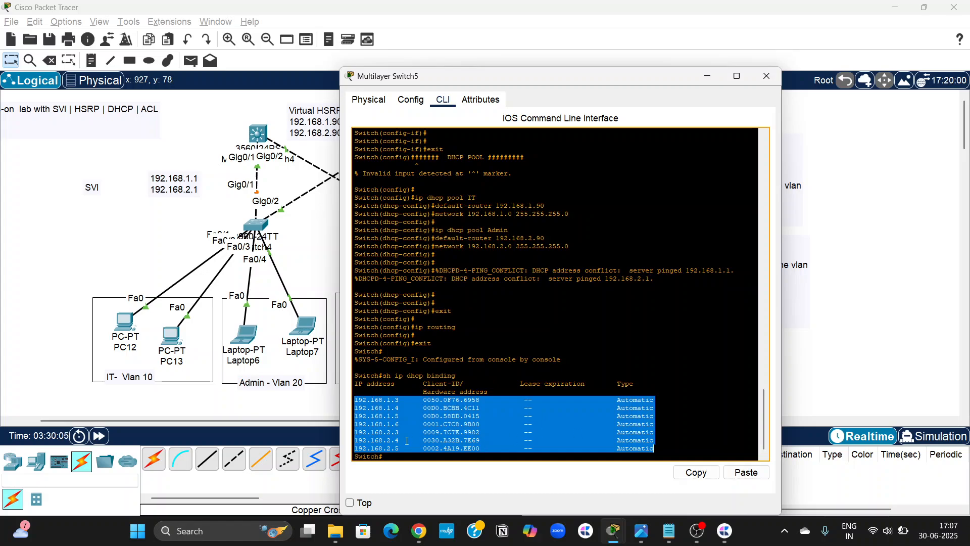
pyautogui.click(394, 461)
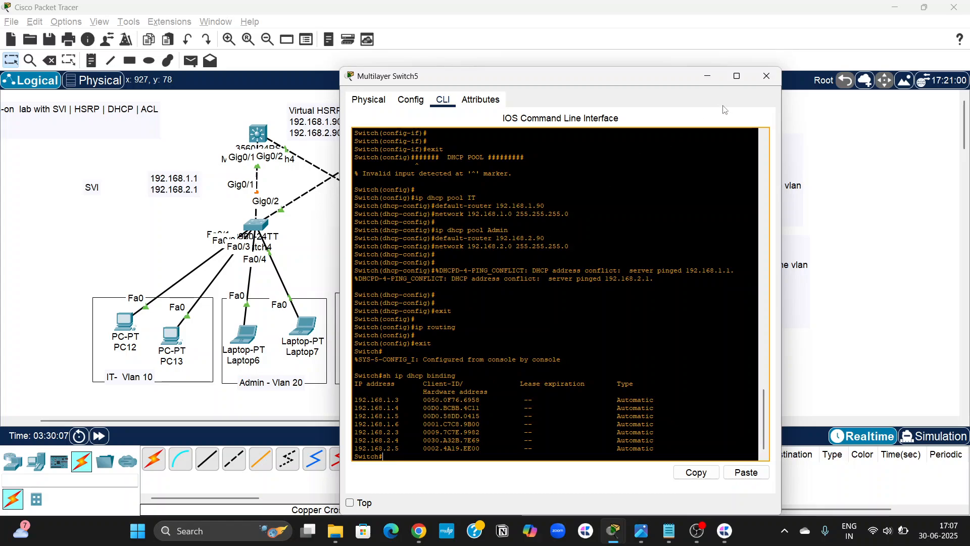
pyautogui.click(767, 75)
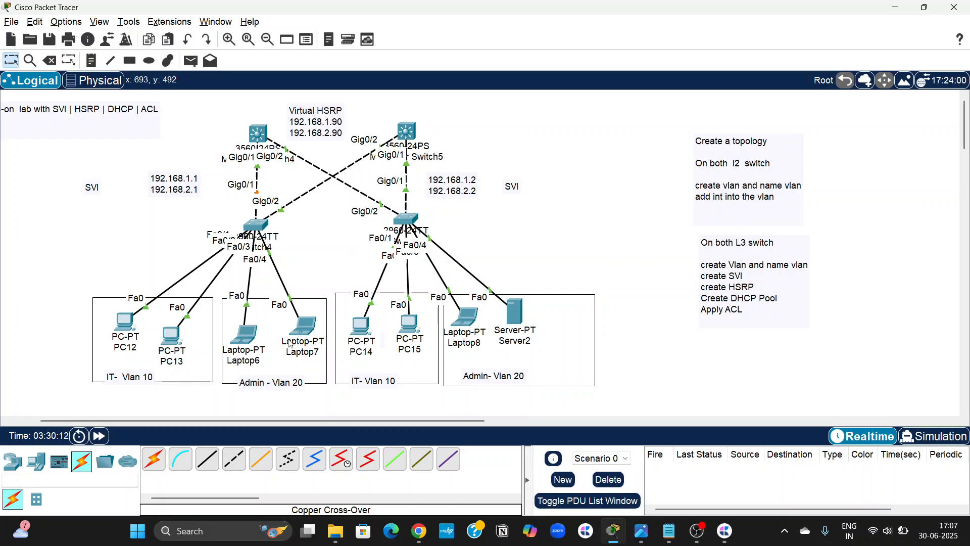
# Check Laptop6's IPv4 address and default gateway in its IP configuration, and close the window.
pyautogui.click(245, 334)
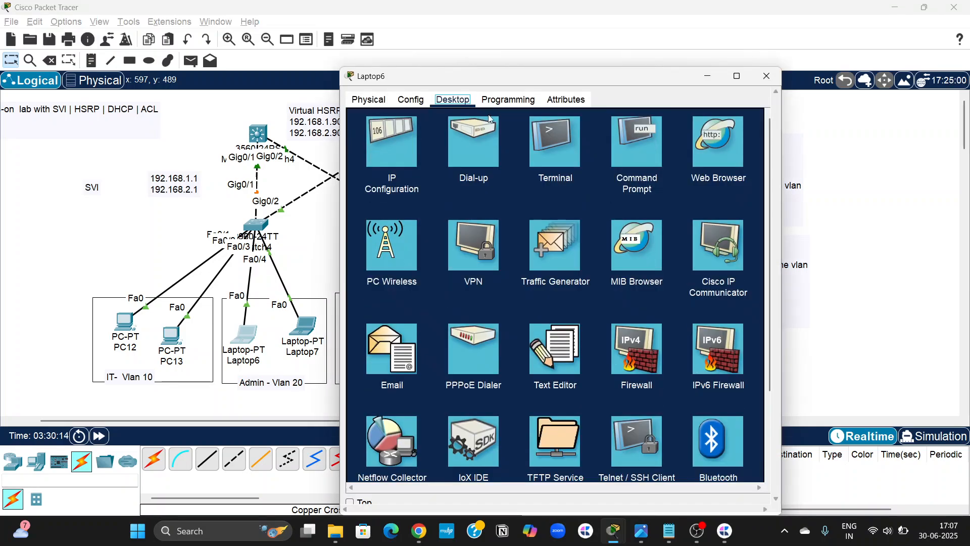
pyautogui.click(413, 158)
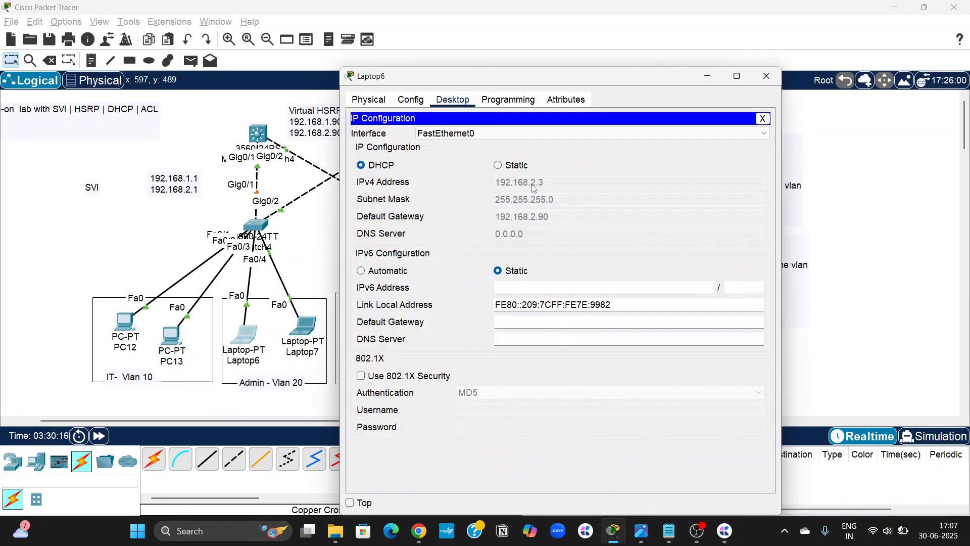
pyautogui.click(766, 76)
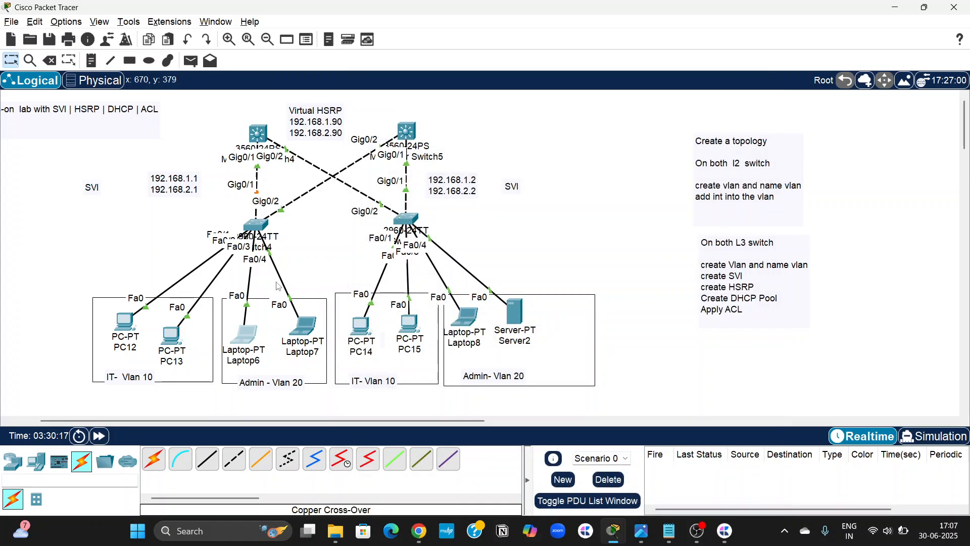
# Start a continuous ping (-t) to Laptop6 at 192.168.2.3 from PC13's Command Prompt, and put the window away.
pyautogui.click(175, 337)
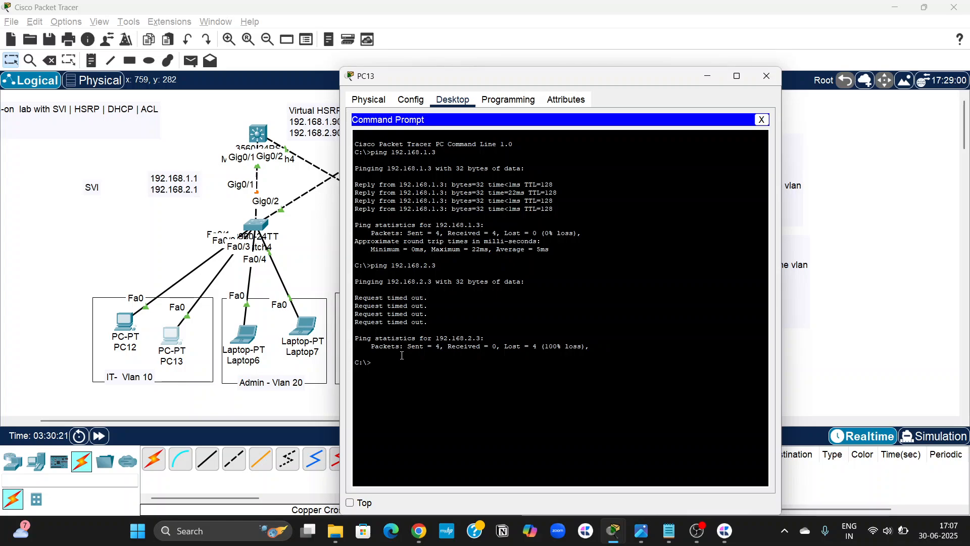
pyautogui.write('pin')
pyautogui.write('g -')
pyautogui.write('t ')
pyautogui.write('192.016')
pyautogui.press('BackSpace')
pyautogui.press('BackSpace')
pyautogui.press('BackSpace')
pyautogui.press('BackSpace')
pyautogui.write('68.2.')
pyautogui.press('Return')
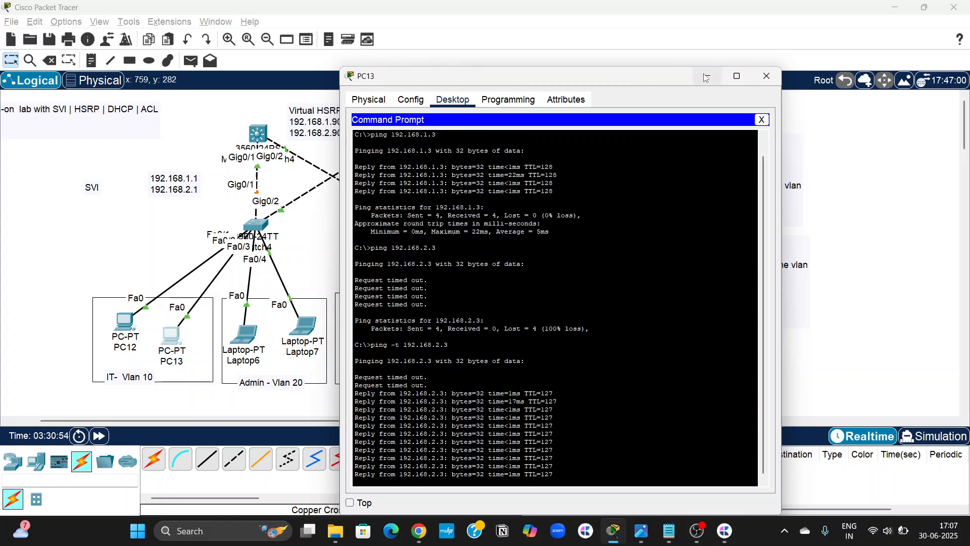
pyautogui.click(767, 76)
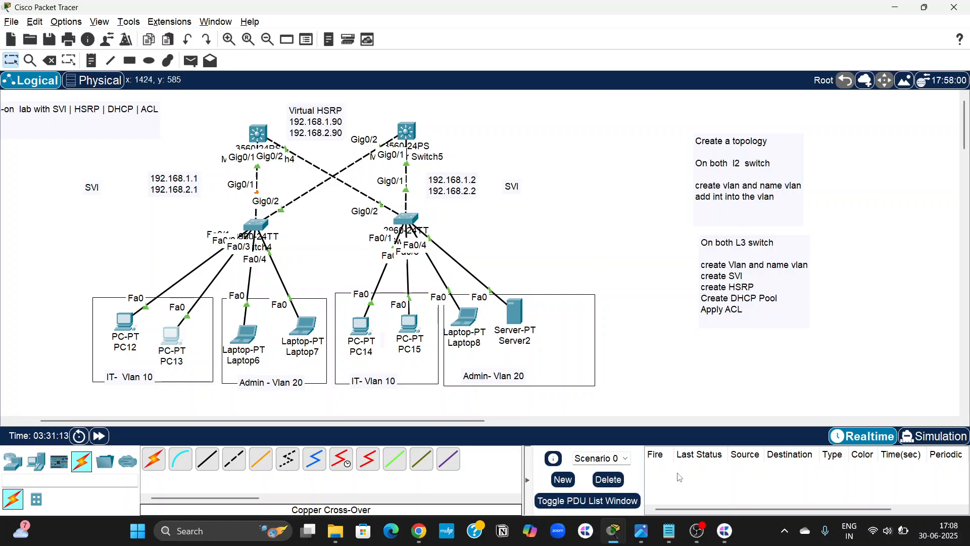
# Reopen PC13 and tile the topology window beside PC13's Command Prompt and Multilayer Switch4's CLI.
pyautogui.click(175, 339)
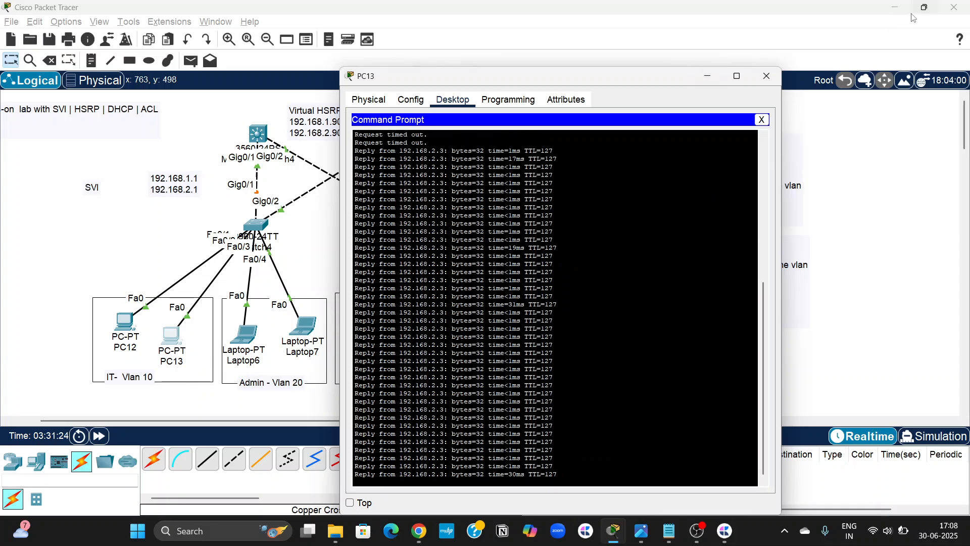
pyautogui.press('super+z')
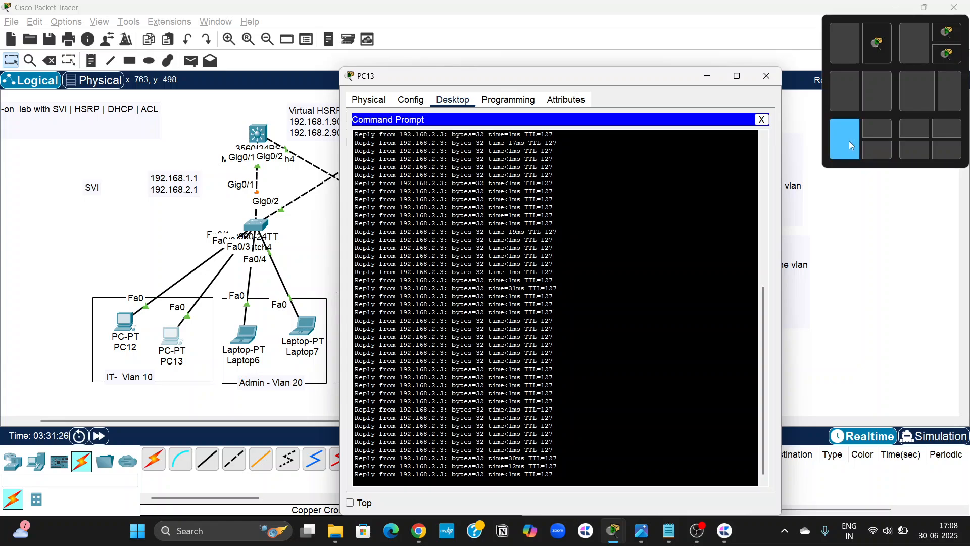
pyautogui.click(849, 141)
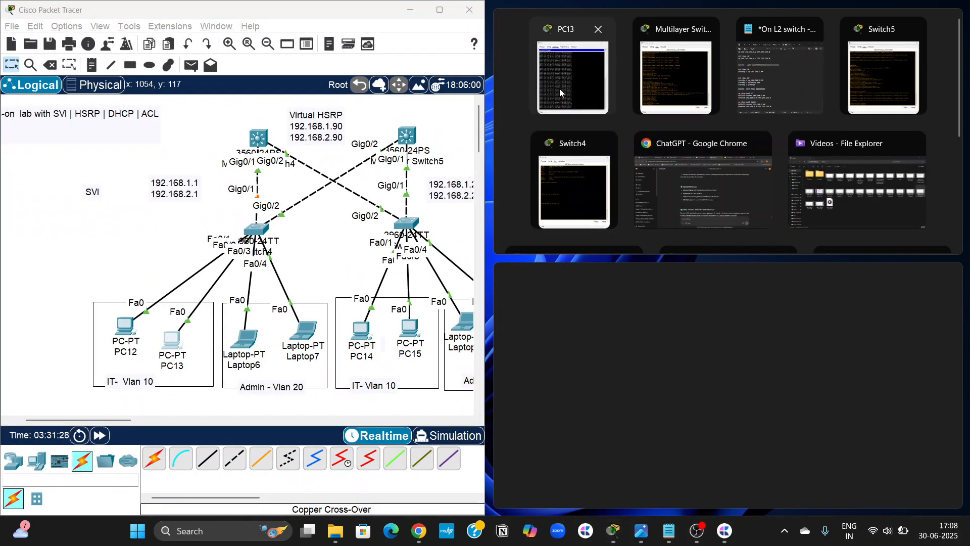
pyautogui.click(560, 89)
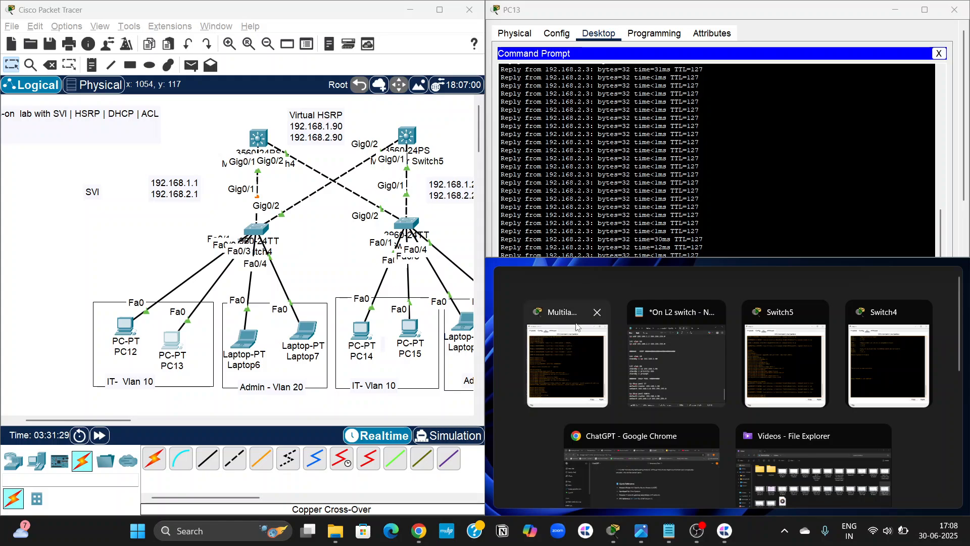
pyautogui.click(554, 376)
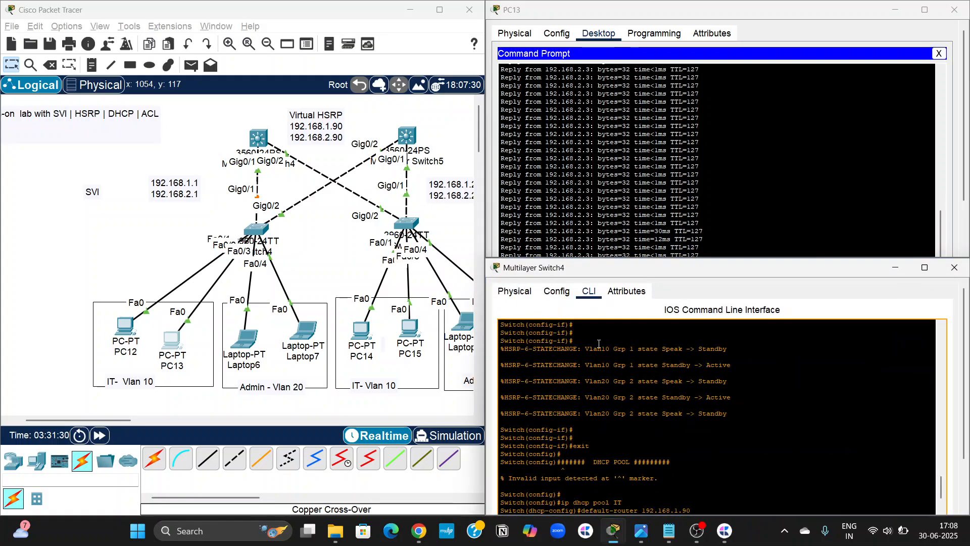
# Close and reopen Multilayer Switch4's CLI, and place its window beneath PC13's running ping.
pyautogui.click(954, 267)
pyautogui.click(258, 138)
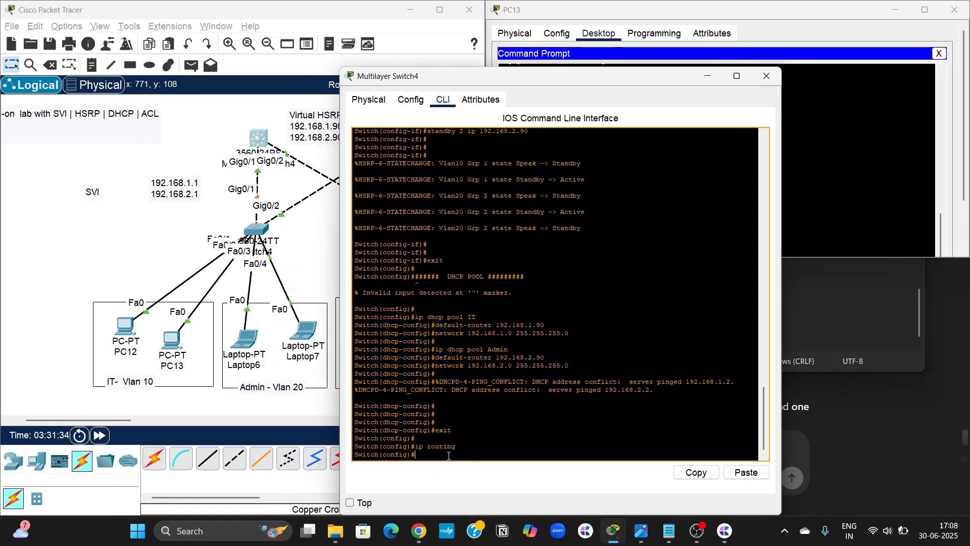
pyautogui.moveTo(584, 80); pyautogui.dragTo(717, 271)
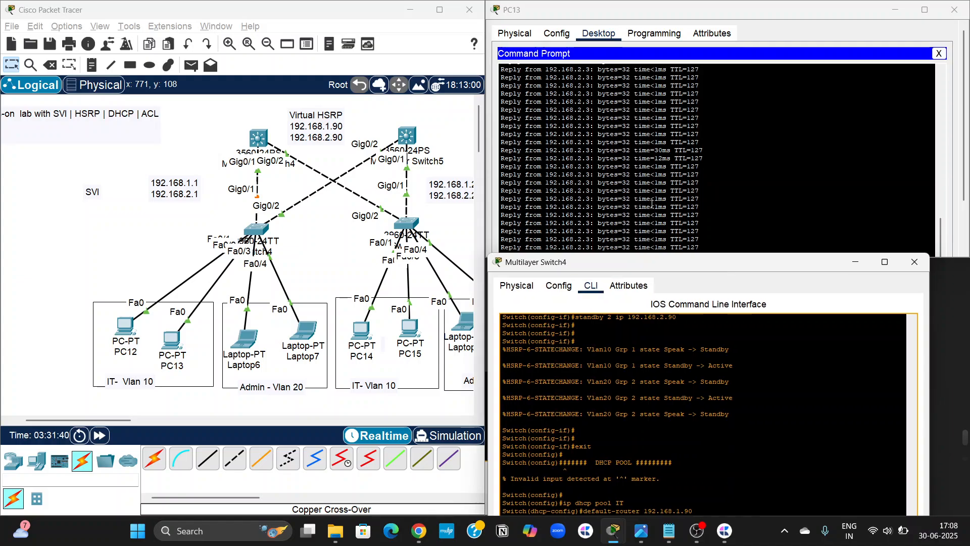
pyautogui.scroll(-2, 649, 202)
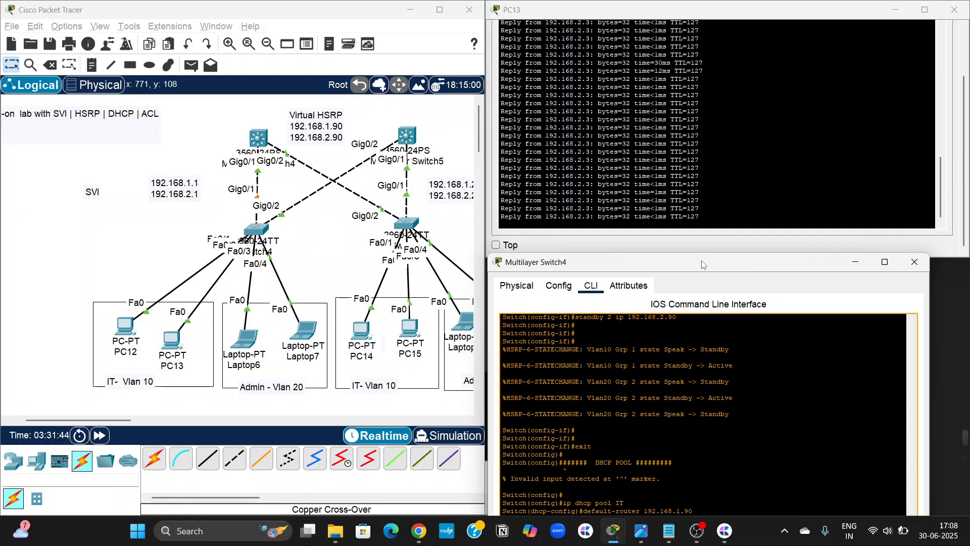
pyautogui.moveTo(696, 253); pyautogui.dragTo(706, 338)
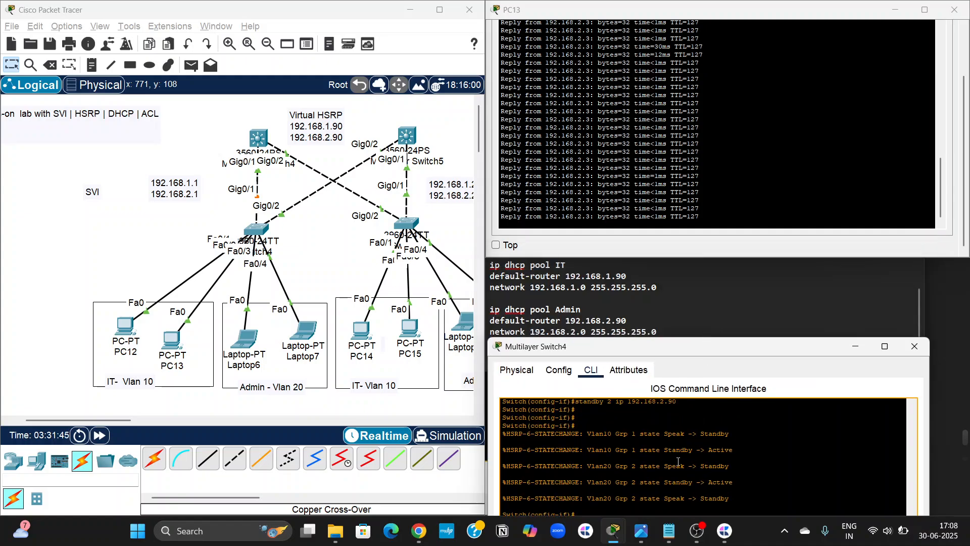
pyautogui.moveTo(678, 461); pyautogui.dragTo(667, 355)
pyautogui.moveTo(656, 267); pyautogui.dragTo(663, 176)
# Narrow Multilayer Switch4's window, bring its latest prompt into view, and shorten PC13's window so both outputs stay visible.
pyautogui.click(594, 392)
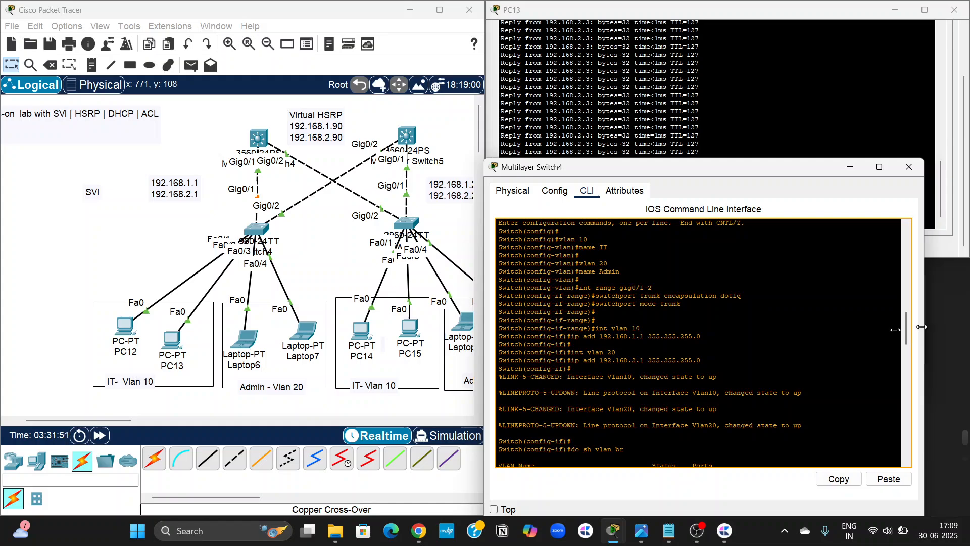
pyautogui.moveTo(923, 329); pyautogui.dragTo(867, 330)
pyautogui.scroll(-15, 609, 442)
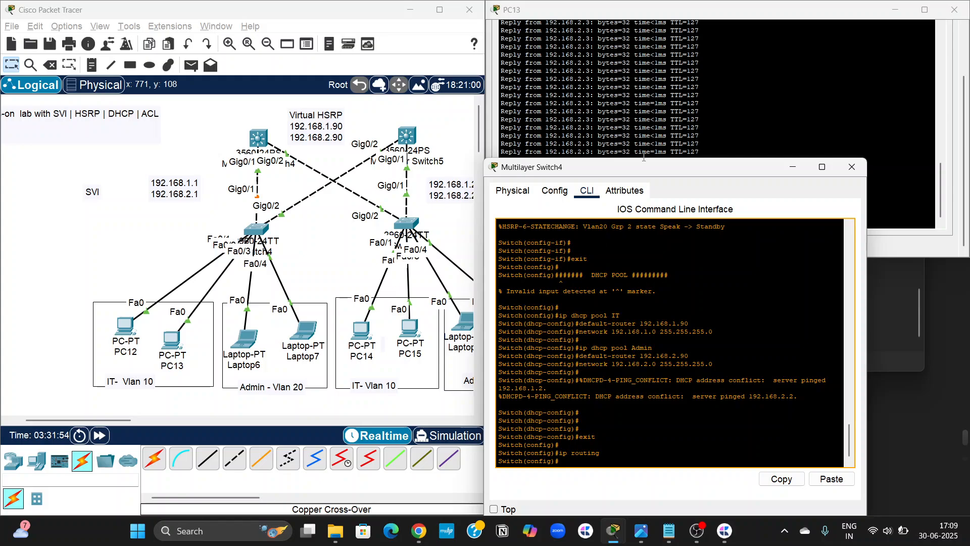
pyautogui.moveTo(641, 157); pyautogui.dragTo(641, 217)
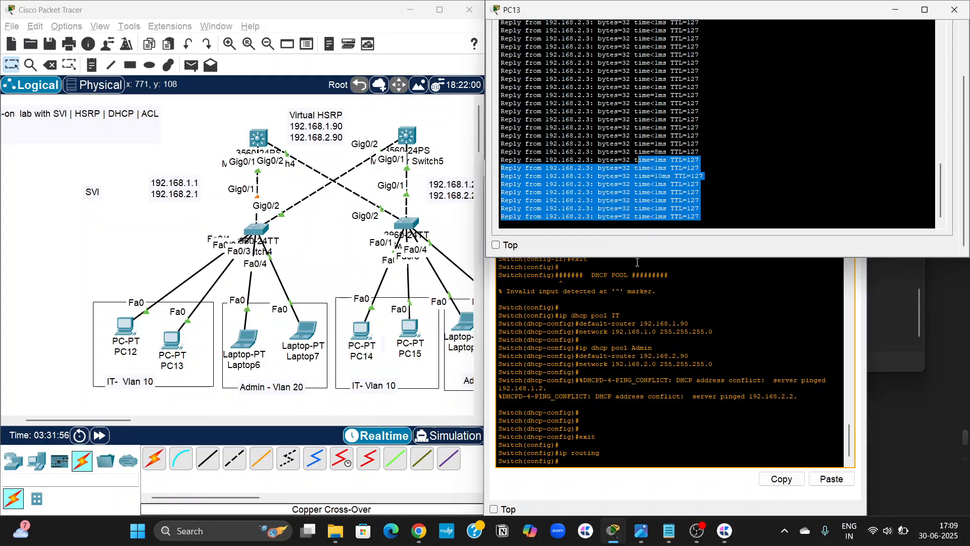
pyautogui.moveTo(636, 257); pyautogui.dragTo(632, 206)
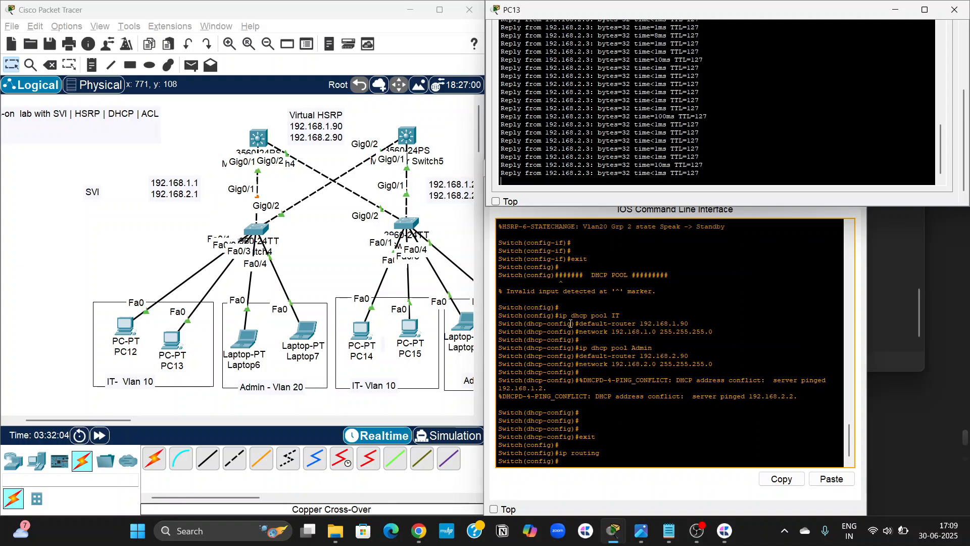
# Shut down interface gig0/1 on Multilayer Switch4, and move its window clear of PC13's running ping output.
pyautogui.click(576, 462)
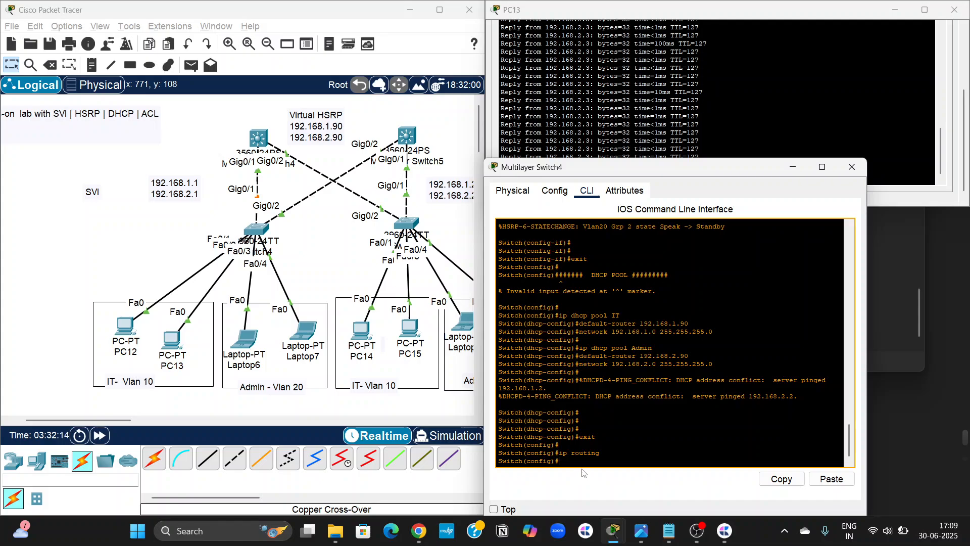
pyautogui.press('Return')
pyautogui.press('Return')
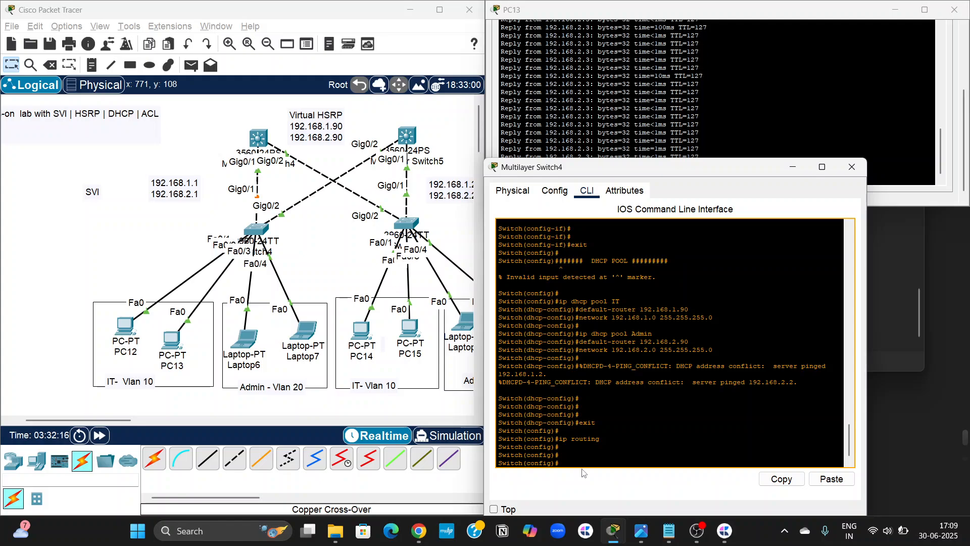
pyautogui.write('int gig')
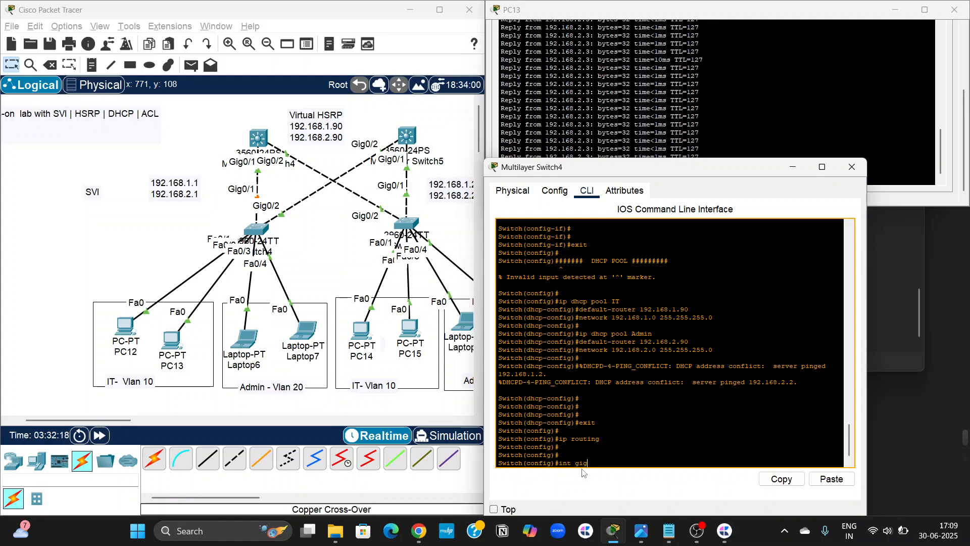
pyautogui.write('0/1')
pyautogui.press('Return')
pyautogui.write('sh')
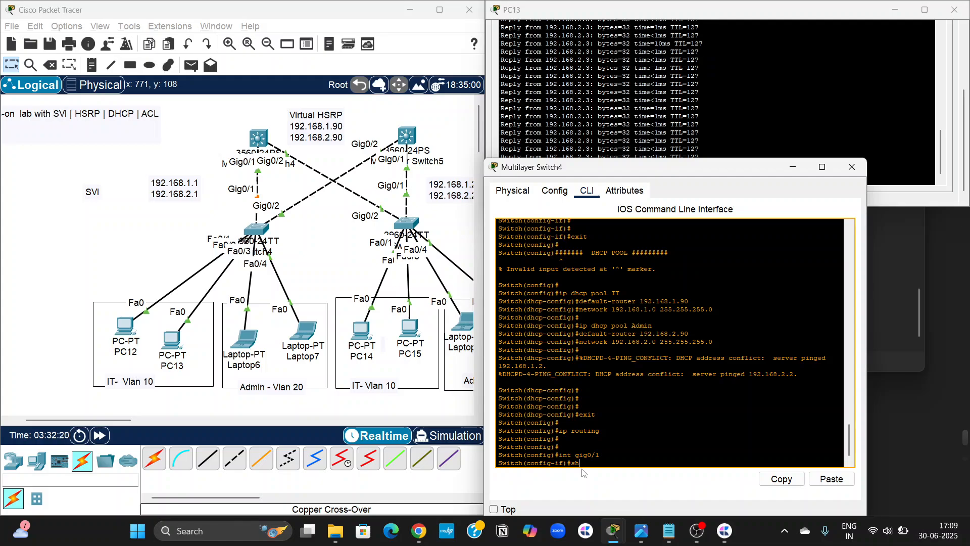
pyautogui.write('ut')
pyautogui.press('Return')
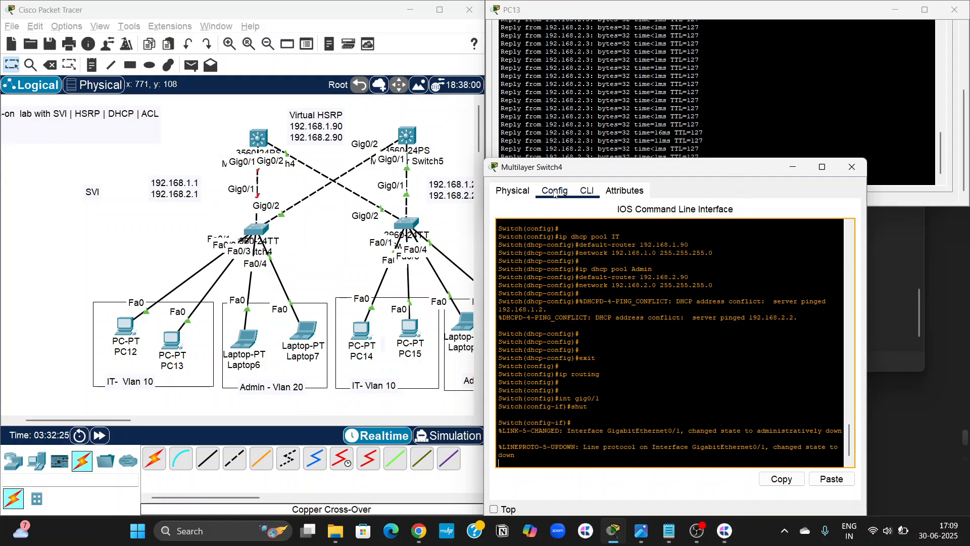
pyautogui.moveTo(694, 169); pyautogui.dragTo(691, 225)
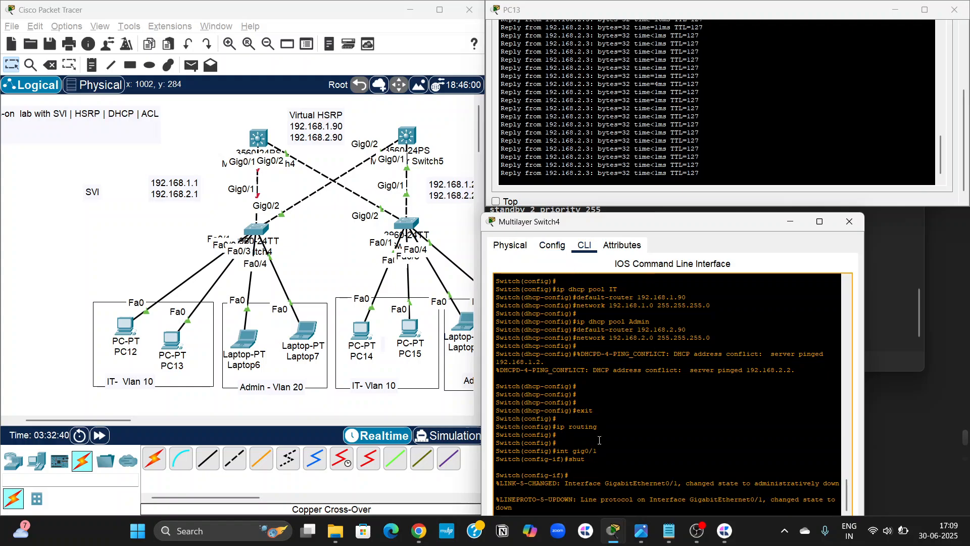
pyautogui.press('Return')
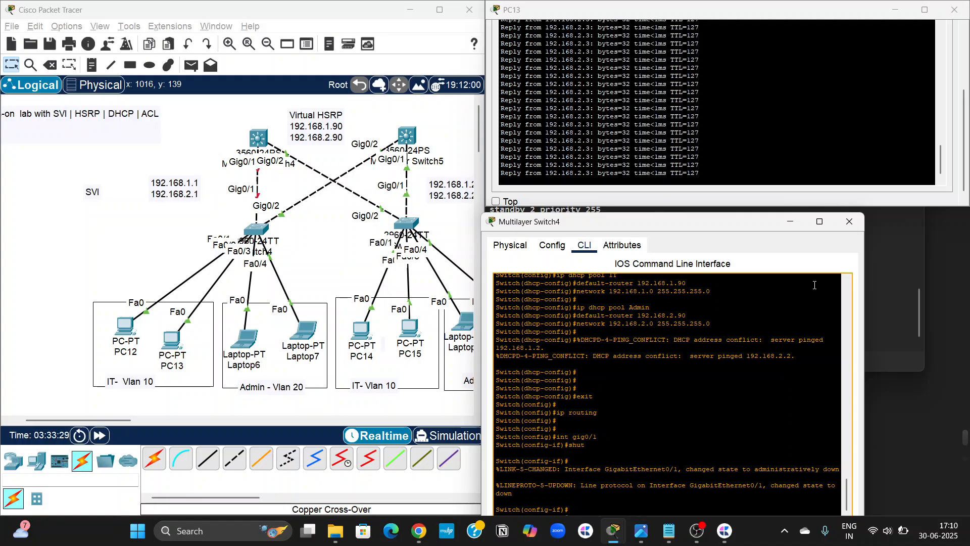
# Close the Multilayer Switch4 and PC13 windows and maximize the topology window.
pyautogui.click(850, 222)
pyautogui.click(954, 10)
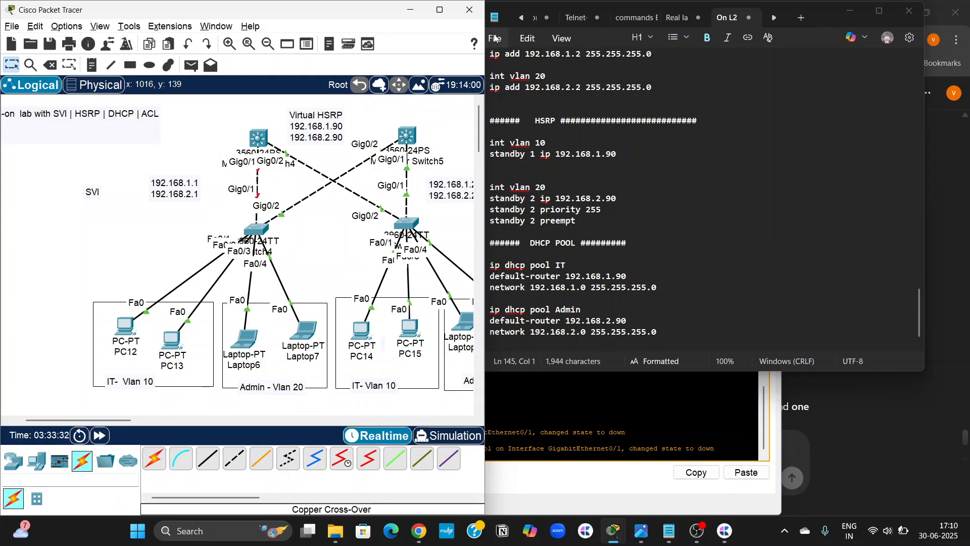
pyautogui.click(439, 11)
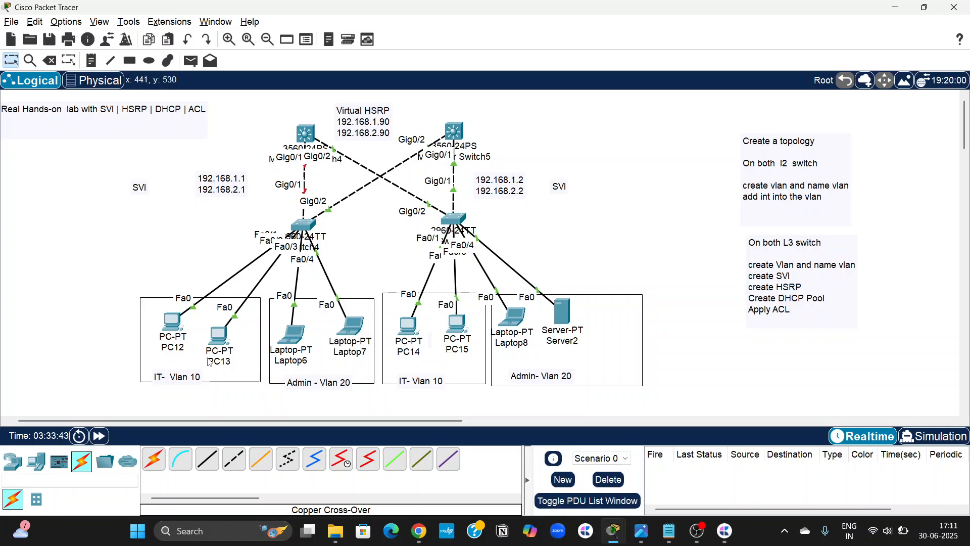
# Check PC12's IP configuration and relabel the PC with its address, 192.168.1.3.
pyautogui.click(177, 325)
pyautogui.click(398, 144)
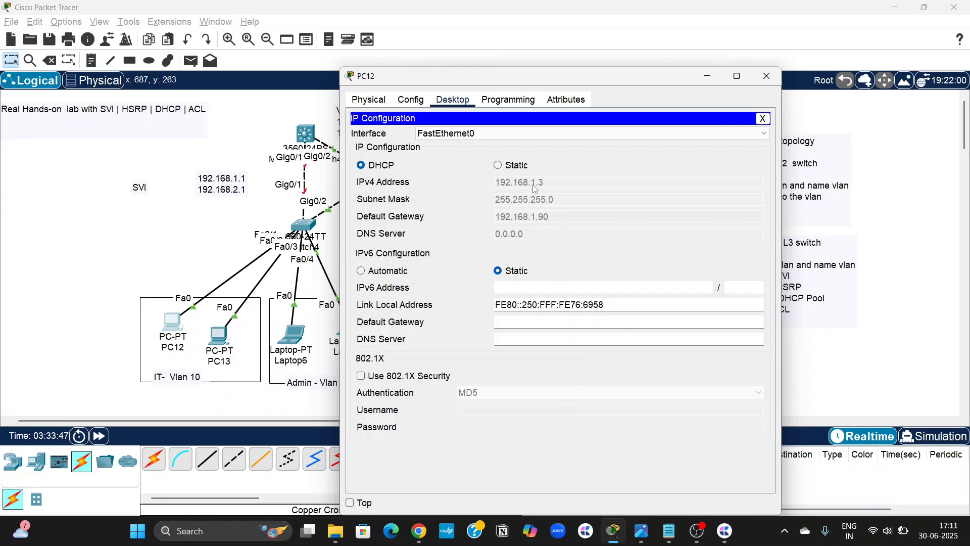
pyautogui.click(767, 76)
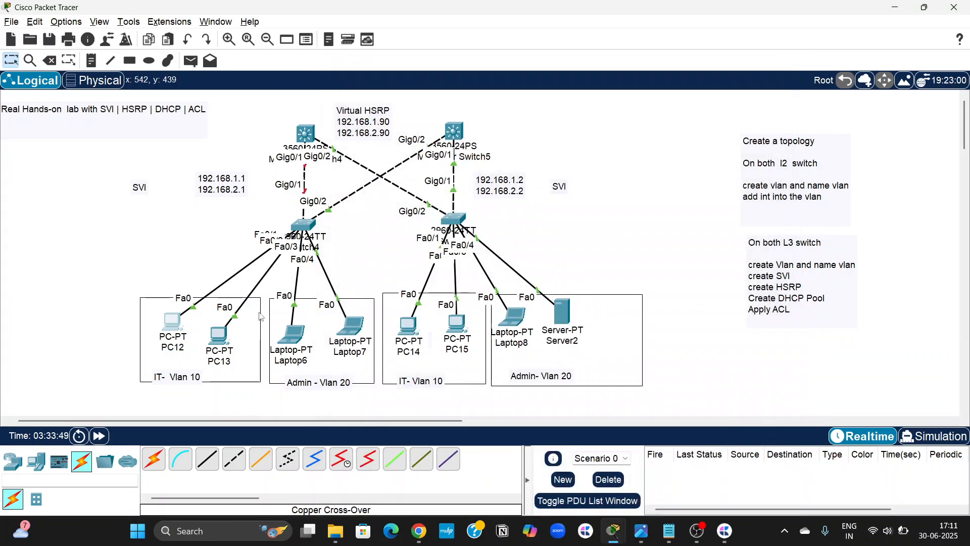
pyautogui.click(174, 347)
pyautogui.write('192')
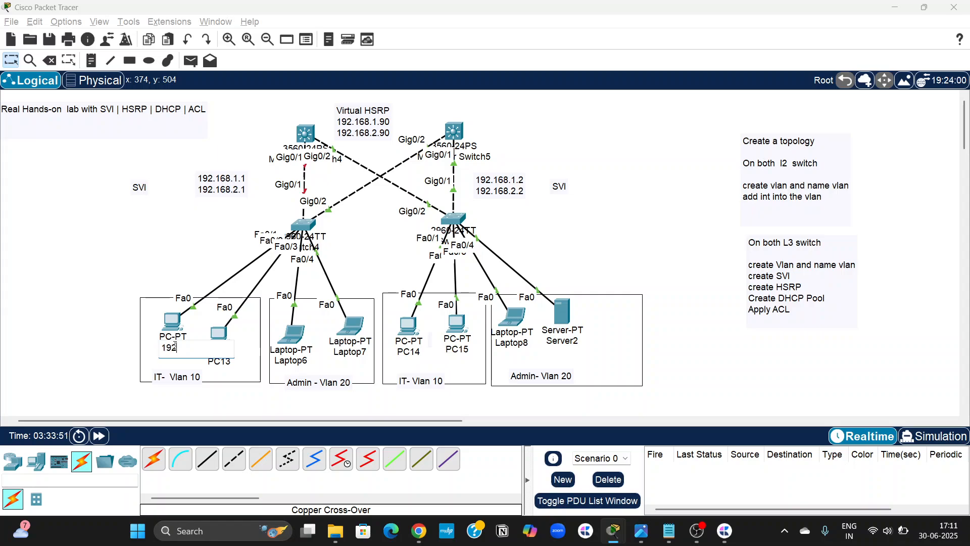
pyautogui.write('.168.1.3')
# Set Server2's IPv4 configuration to DHCP so it obtains an address, and close its window.
pyautogui.click(563, 341)
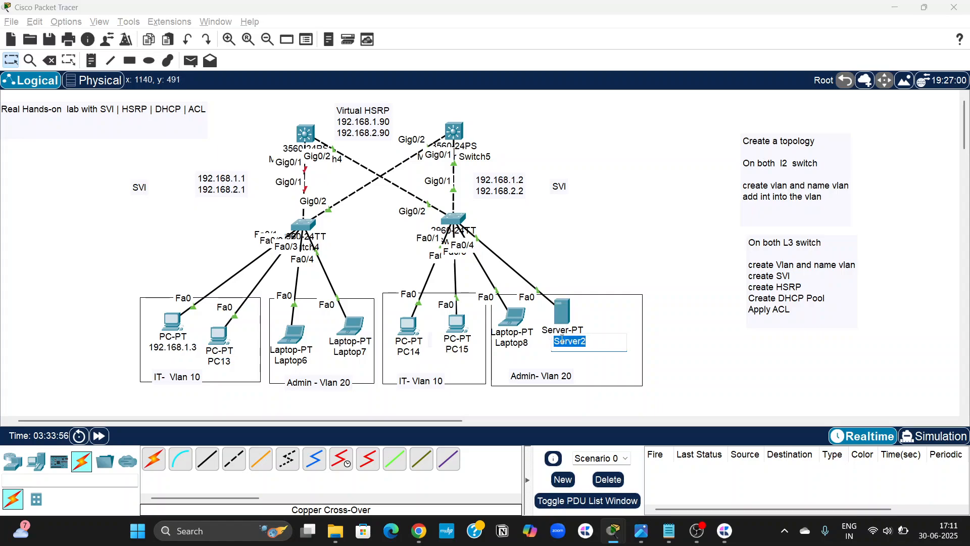
pyautogui.click(562, 309)
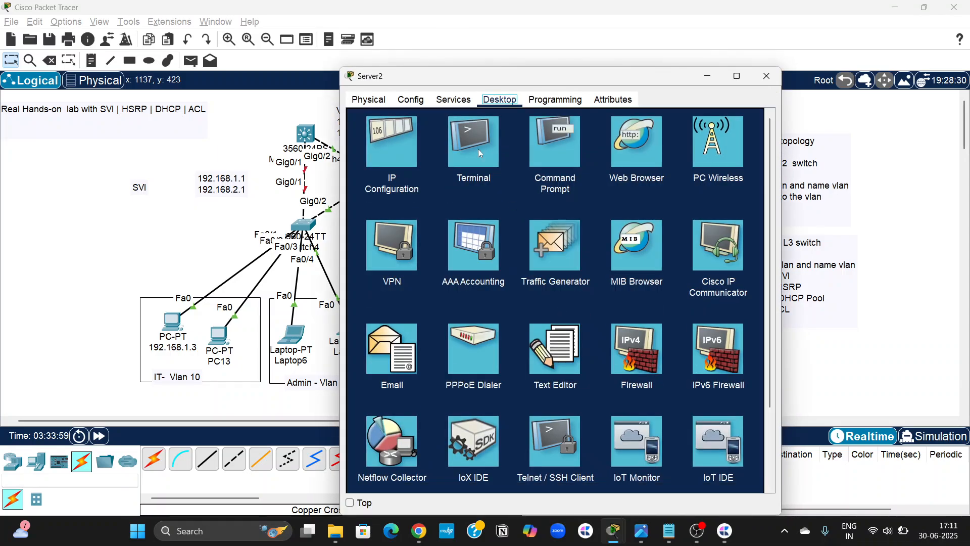
pyautogui.click(414, 152)
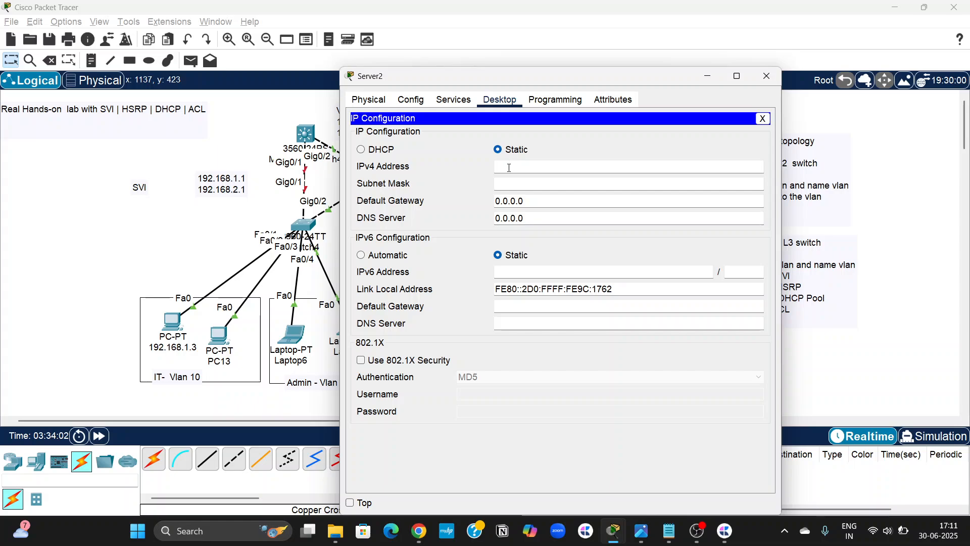
pyautogui.click(387, 151)
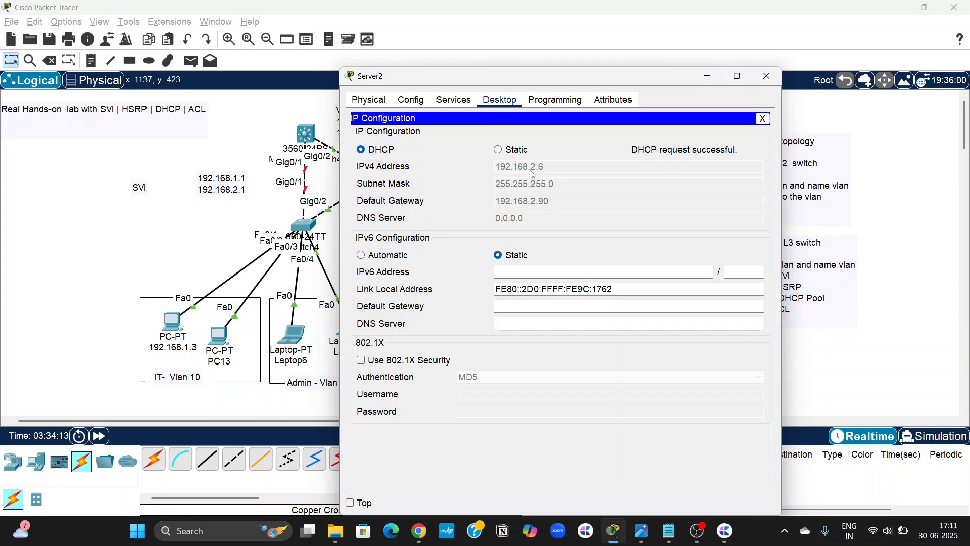
pyautogui.click(766, 76)
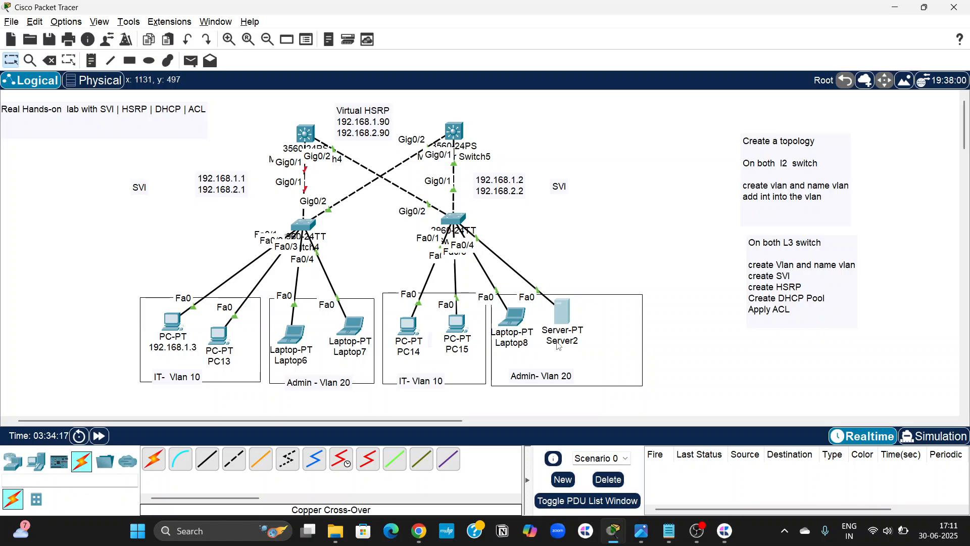
# Relabel Server2 in the topology with its address, 192.168.2.6.
pyautogui.click(560, 341)
pyautogui.write('192.168')
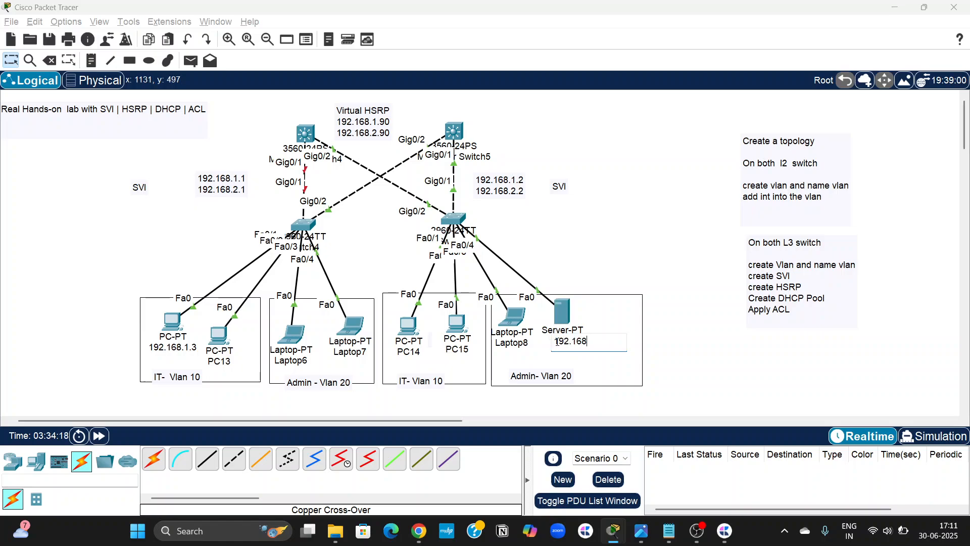
pyautogui.write('.2.6')
pyautogui.click(609, 273)
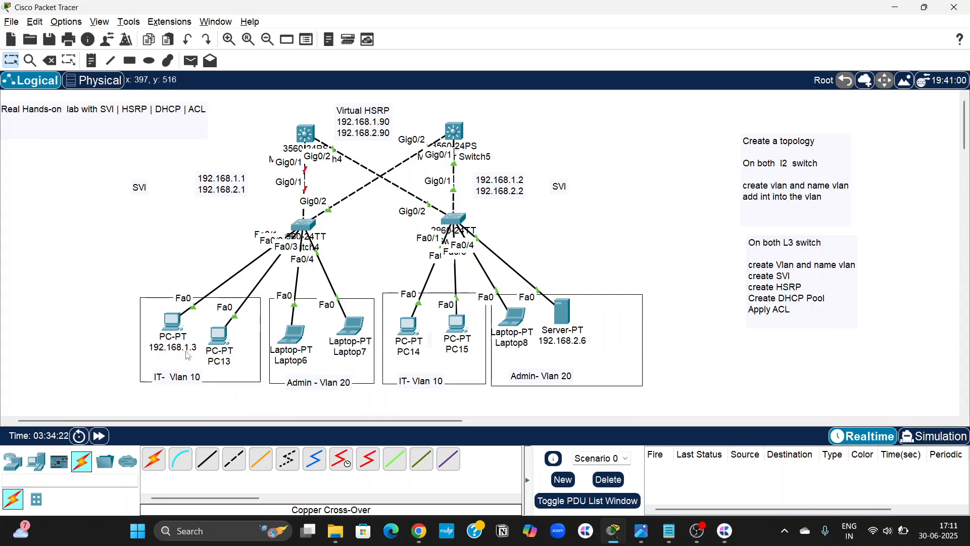
# Ping the server at 192.168.2.6 from the Command Prompt of the PC labelled 192.168.1.3.
pyautogui.moveTo(187, 354)
pyautogui.click(177, 322)
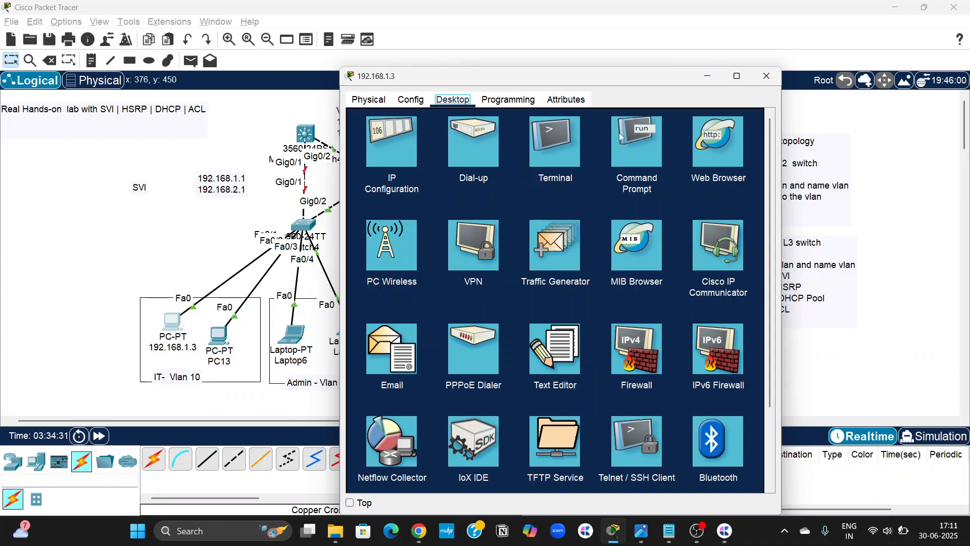
pyautogui.click(636, 144)
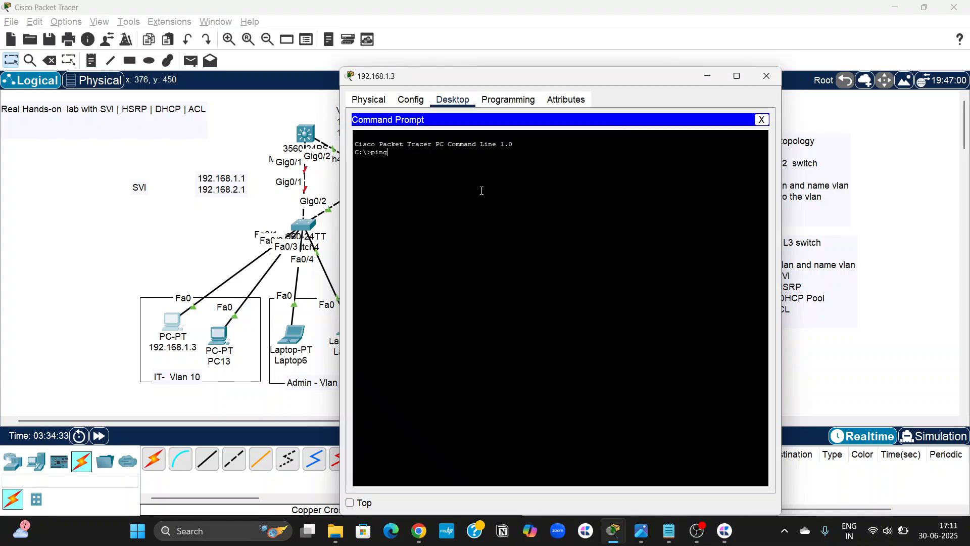
pyautogui.write('ping 192.168')
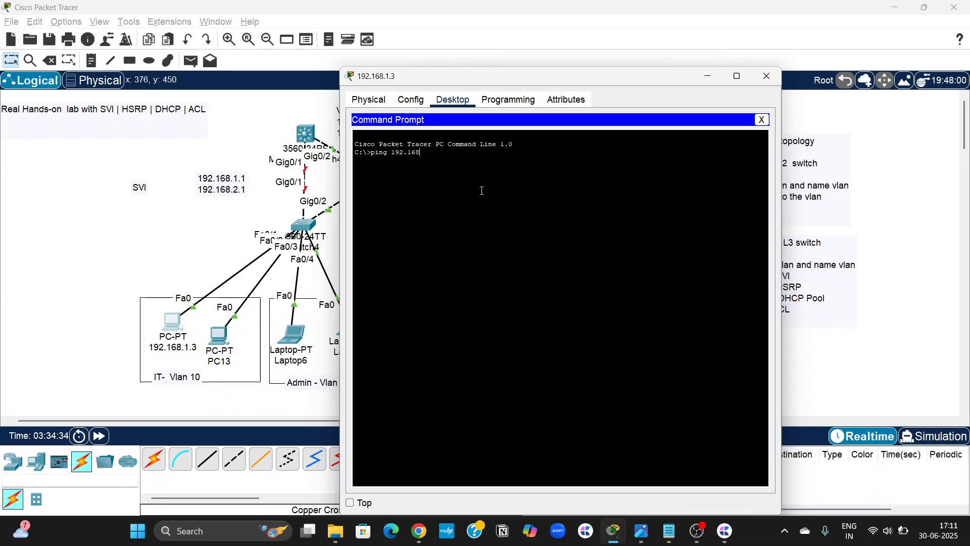
pyautogui.write('.2.6')
pyautogui.press('Return')
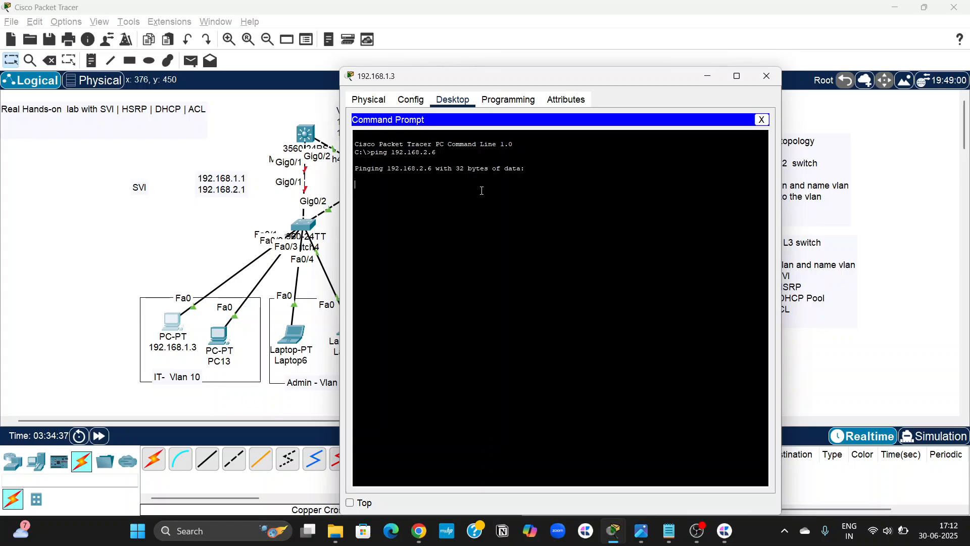
# Place the PC's window beside the topology, repeat the ping to 192.168.2.6, and put the window away.
pyautogui.moveTo(565, 77); pyautogui.dragTo(749, 73)
pyautogui.hscroll(5, 448, 251)
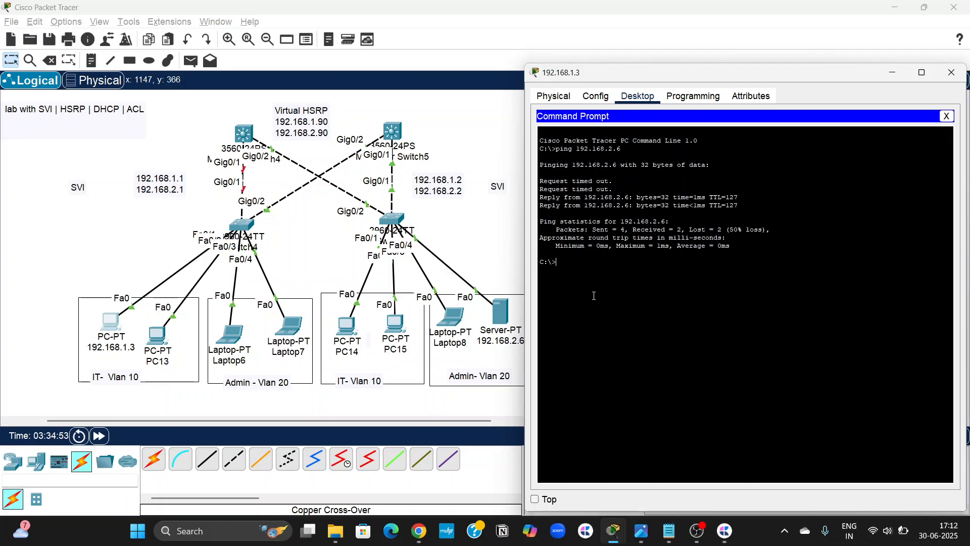
pyautogui.press('Up')
pyautogui.press('Return')
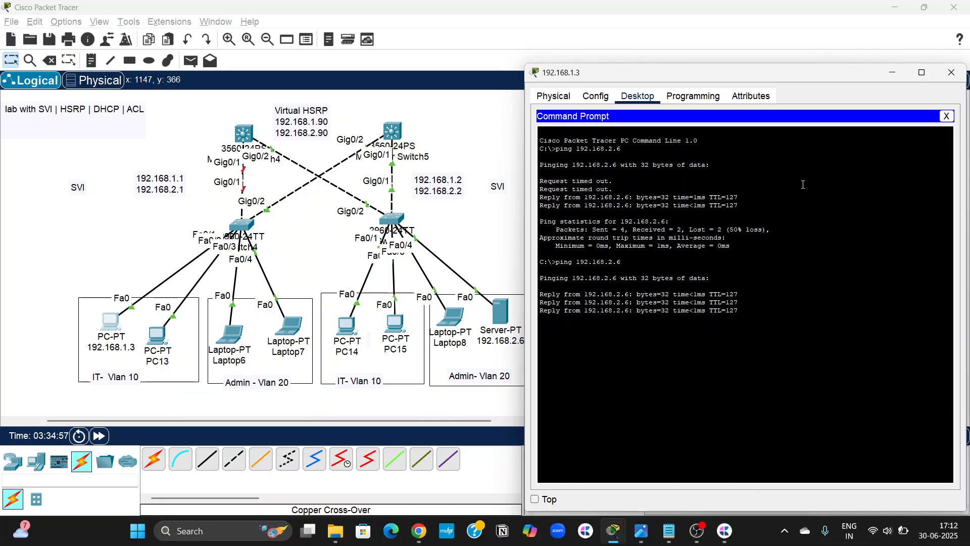
pyautogui.click(895, 77)
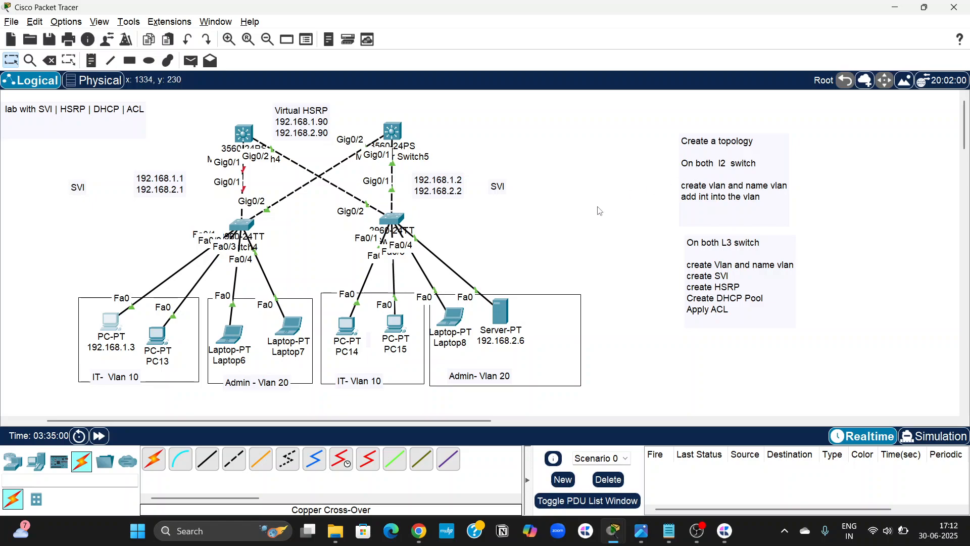
# Re-enable interface gig0/1 on Multilayer Switch4 with no shut, and close the switch's window.
pyautogui.click(246, 135)
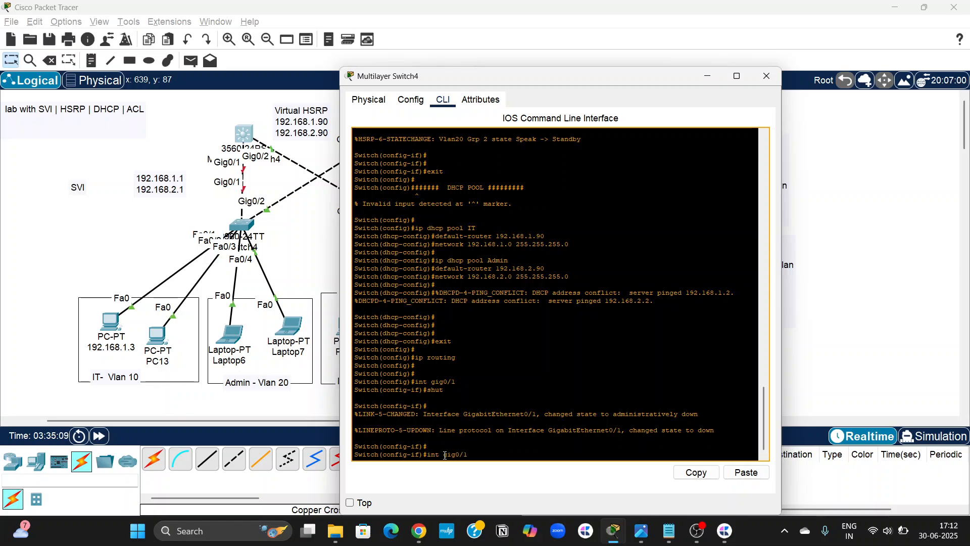
pyautogui.press('Return')
pyautogui.write('ni')
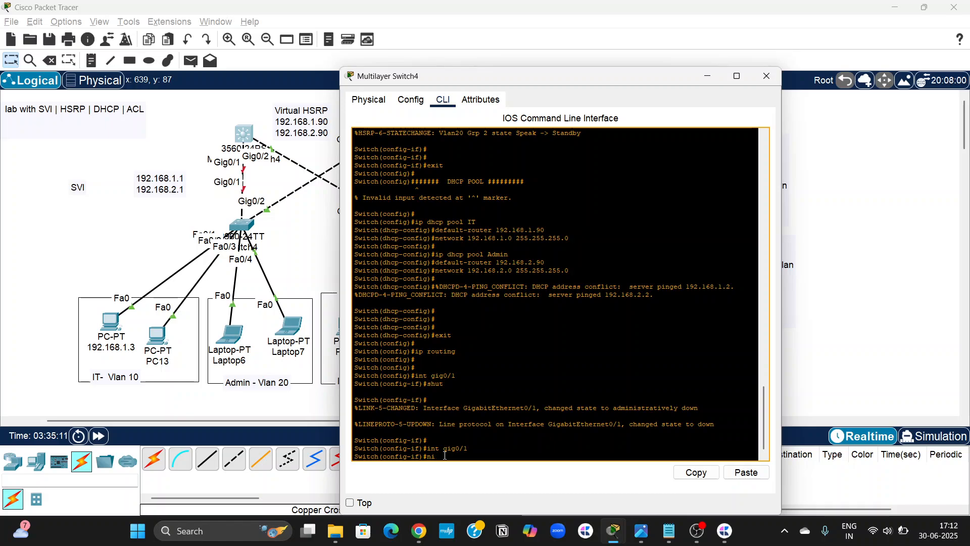
pyautogui.press('BackSpace')
pyautogui.write('o shut')
pyautogui.press('Return')
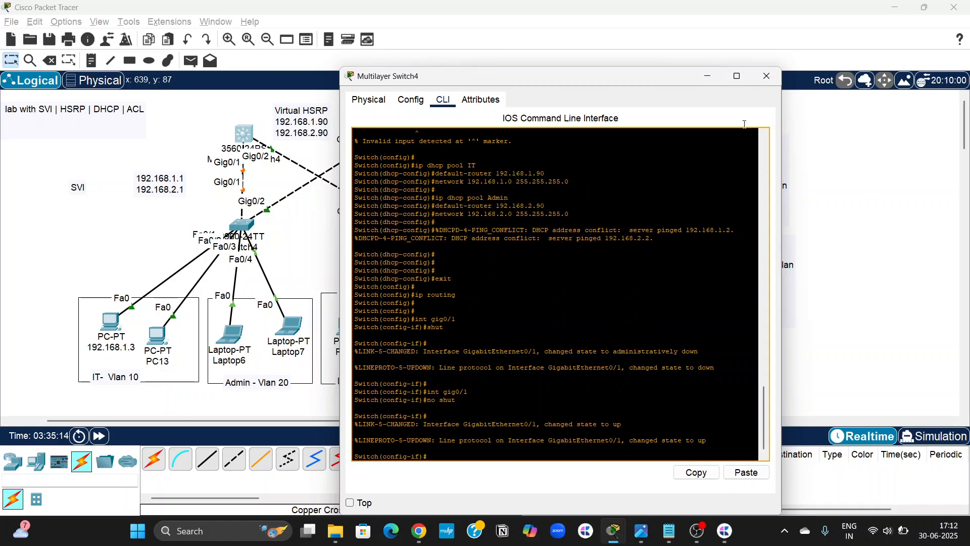
pyautogui.click(766, 76)
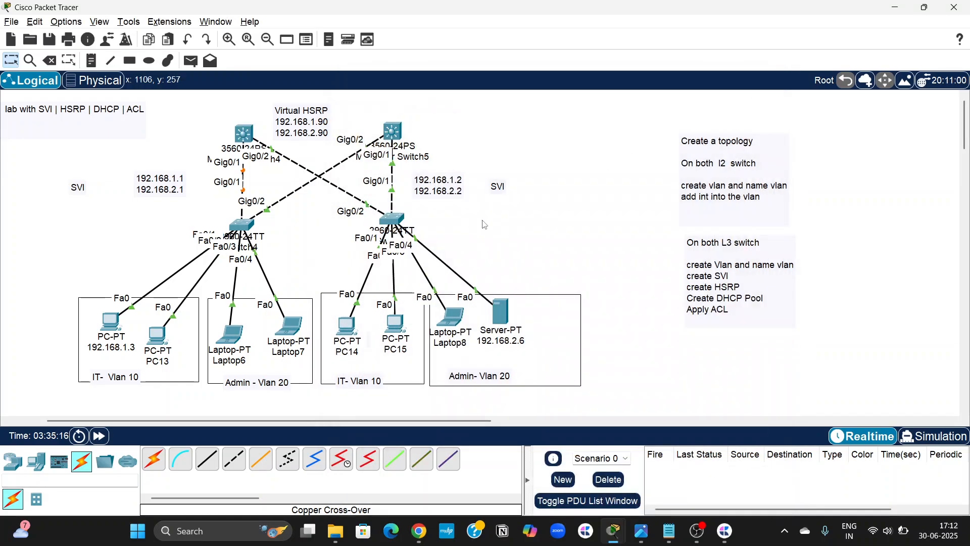
# Switch to the On L2 notes in Notepad and bring the last switch's SVI and HSRP commands into view.
pyautogui.hscroll(-3, 484, 224)
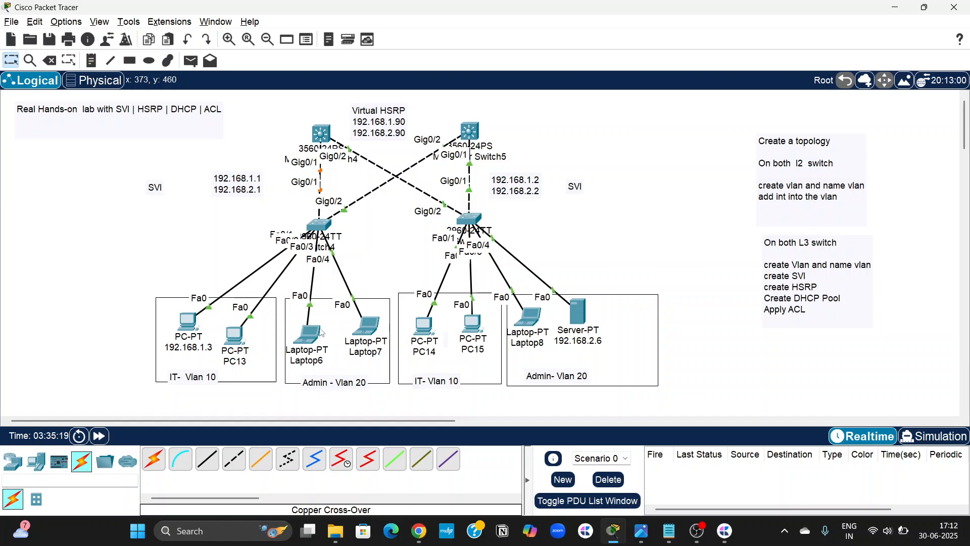
pyautogui.click(663, 531)
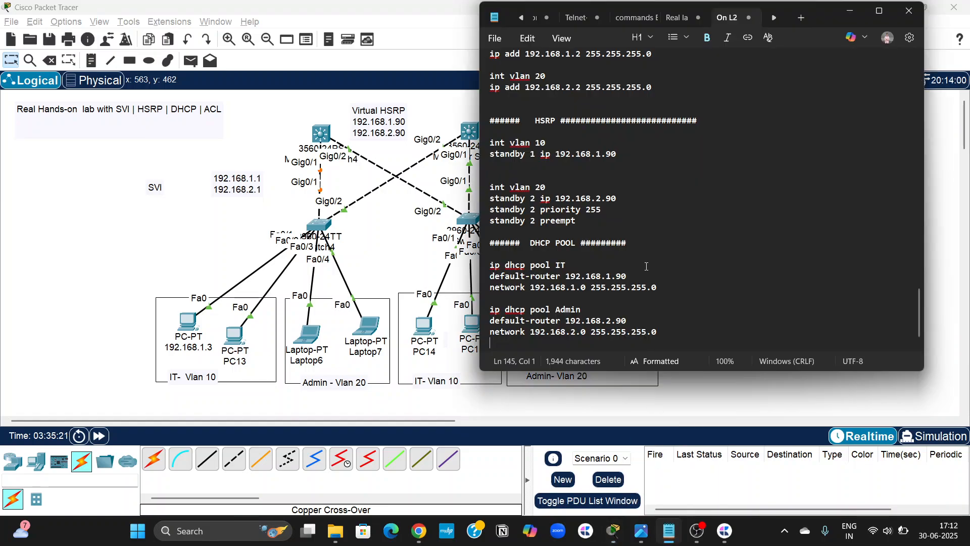
pyautogui.scroll(2, 646, 187)
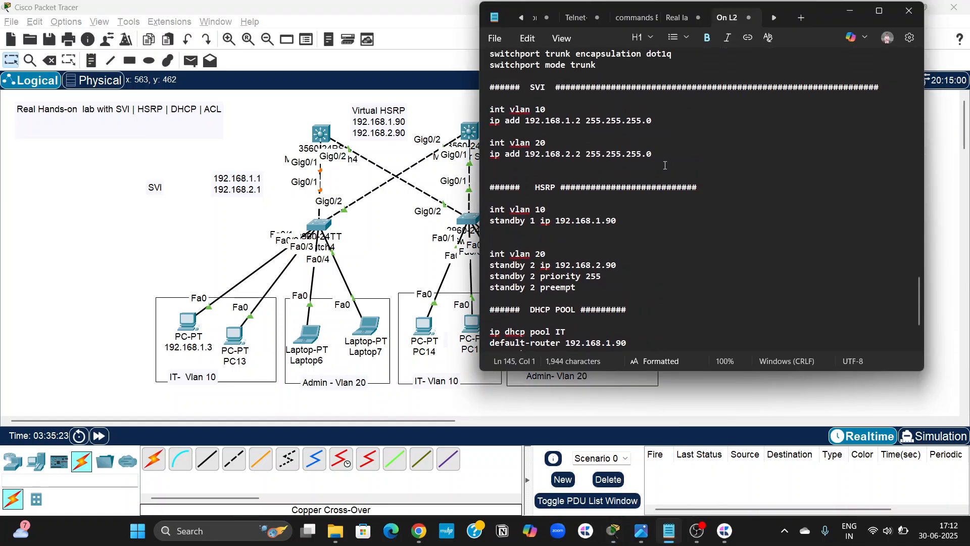
pyautogui.press('Return')
pyautogui.press('Return')
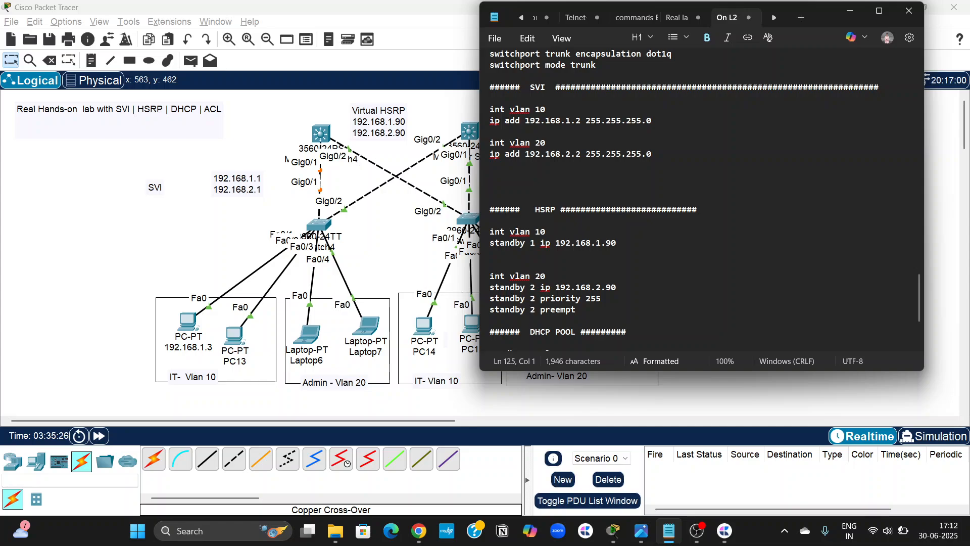
pyautogui.write('#############  A')
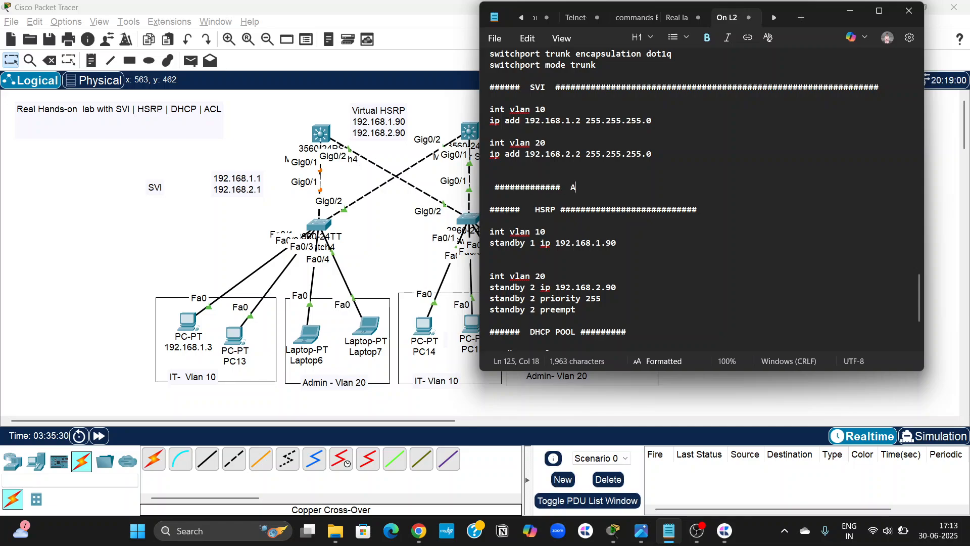
pyautogui.press('BackSpace')
pyautogui.press('BackSpace')
pyautogui.press('BackSpace')
pyautogui.press('BackSpace')
pyautogui.press('BackSpace')
pyautogui.press('BackSpace')
pyautogui.press('BackSpace')
pyautogui.press('BackSpace')
pyautogui.press('BackSpace')
pyautogui.press('BackSpace')
pyautogui.press('BackSpace')
pyautogui.press('BackSpace')
pyautogui.press('BackSpace')
pyautogui.press('BackSpace')
pyautogui.press('BackSpace')
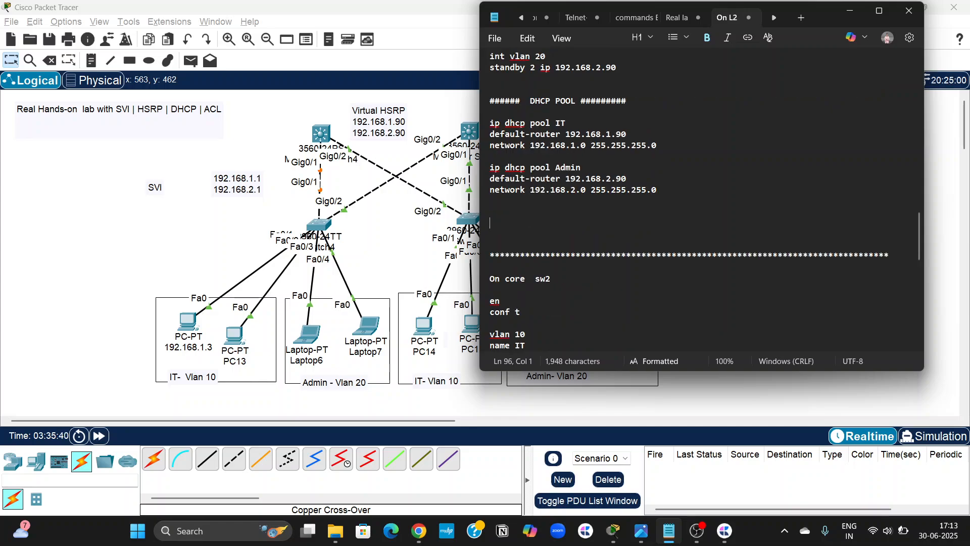
# Add an ACL heading framed by # characters below the DHCP pool commands, above the core sw2 section.
pyautogui.write('########### ')
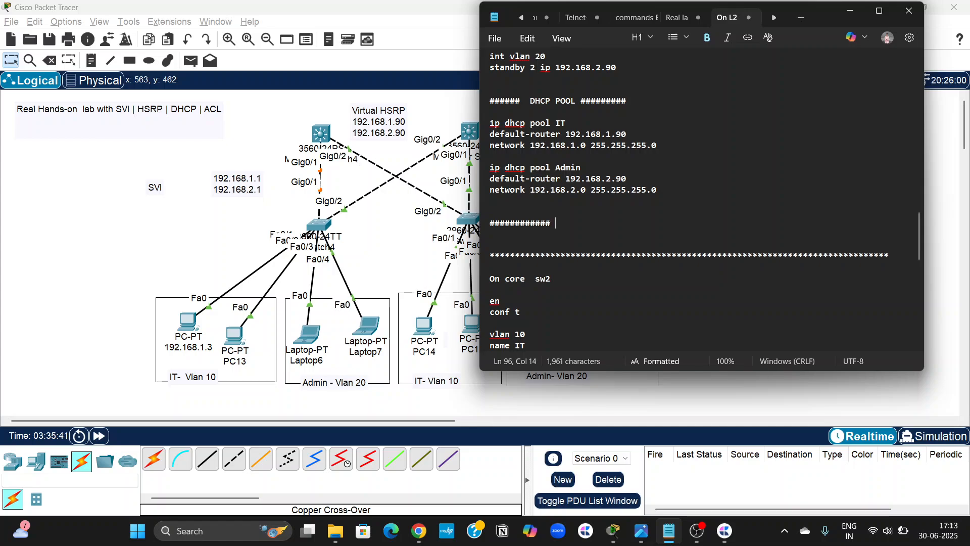
pyautogui.write('ACL  ###################')
pyautogui.press('Return')
pyautogui.press('Return')
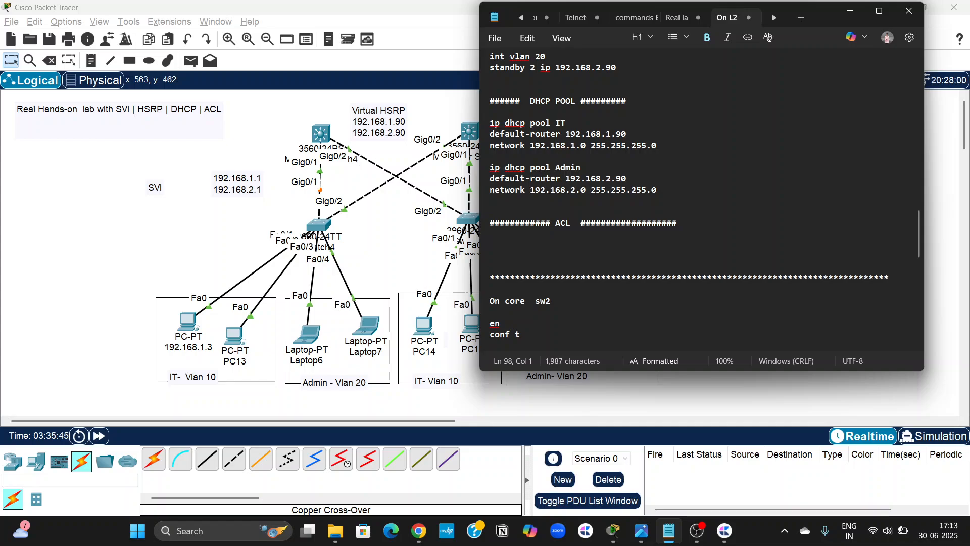
# Below the ACL heading in the notes, begin an access-list 100 rule that denies icmp from host 192.168.1.3.
pyautogui.write('access-list')
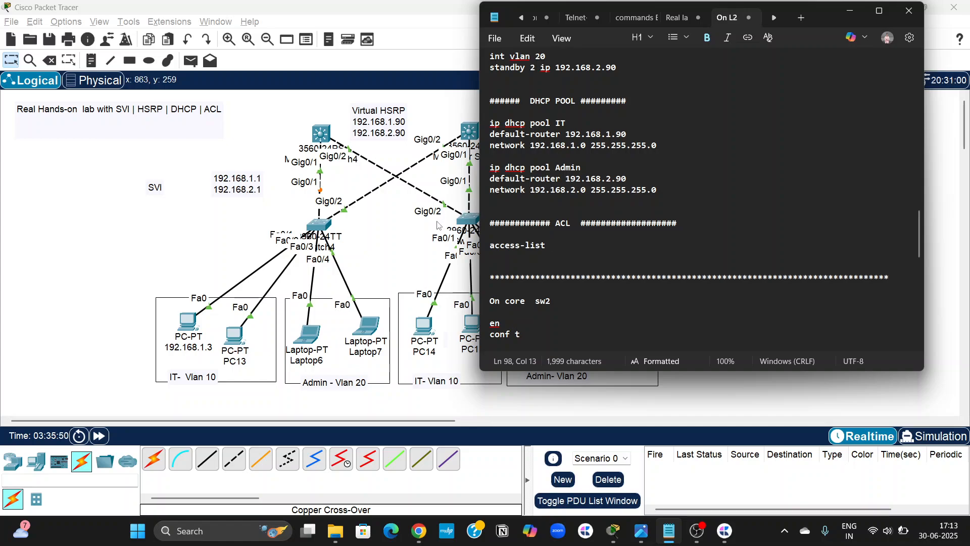
pyautogui.hscroll(3, 439, 225)
pyautogui.write('100')
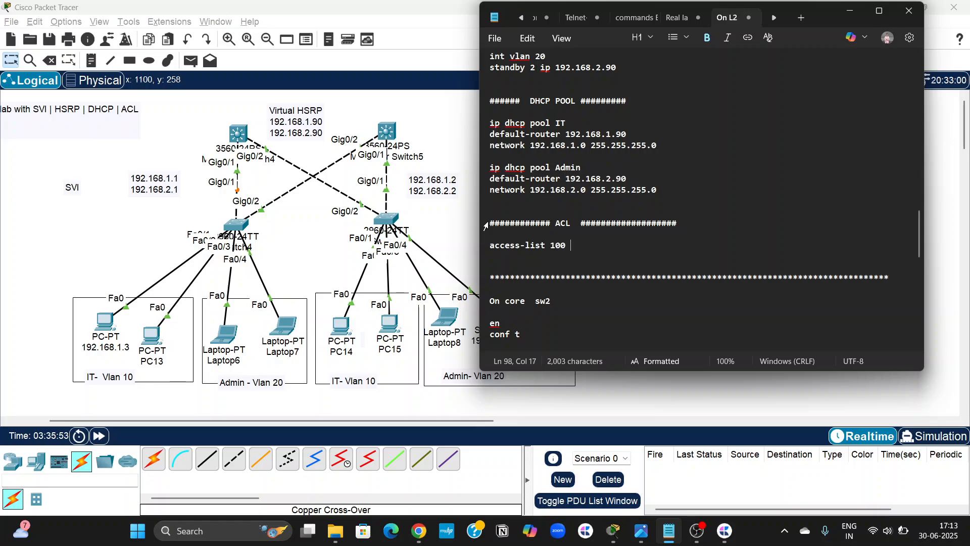
pyautogui.write(' deny ')
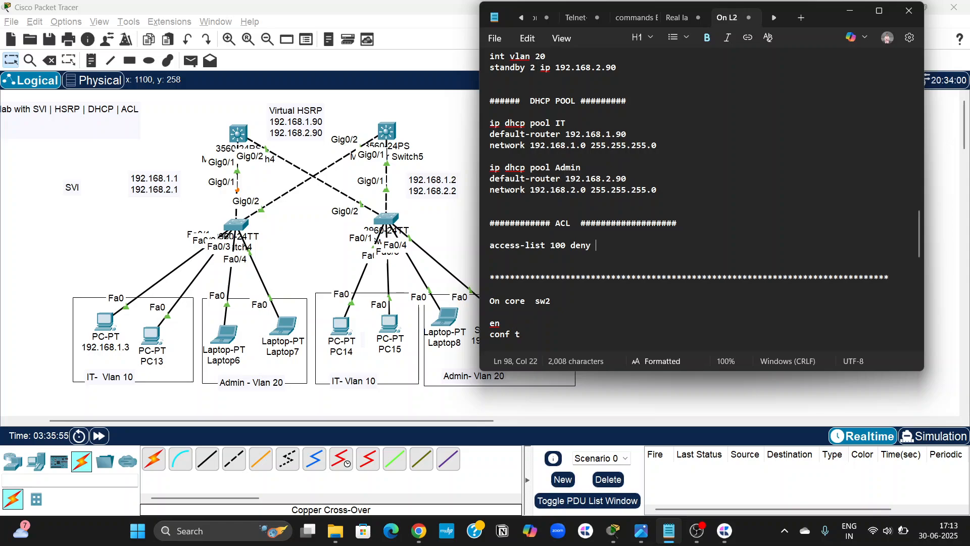
pyautogui.write('icmp hi')
pyautogui.press('BackSpace')
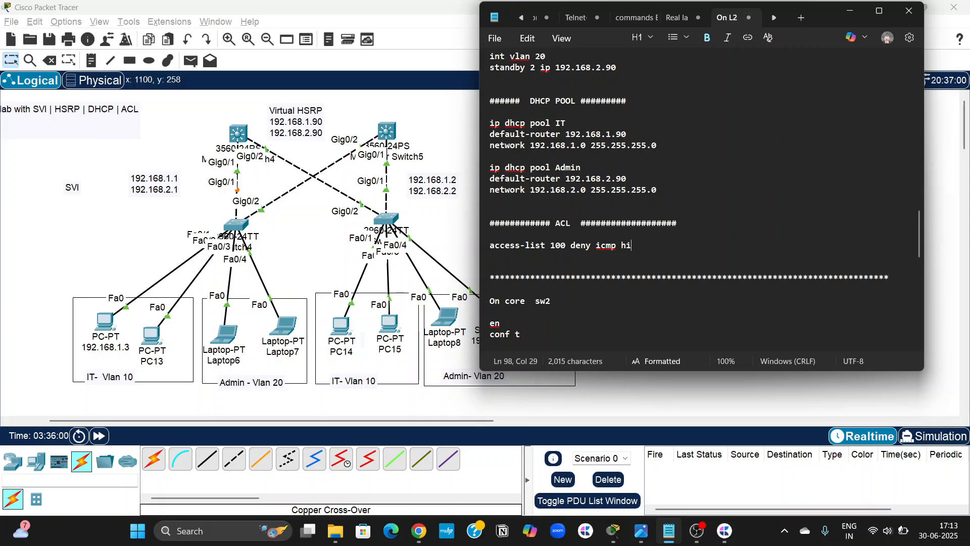
pyautogui.write('ost 192.168.1.3')
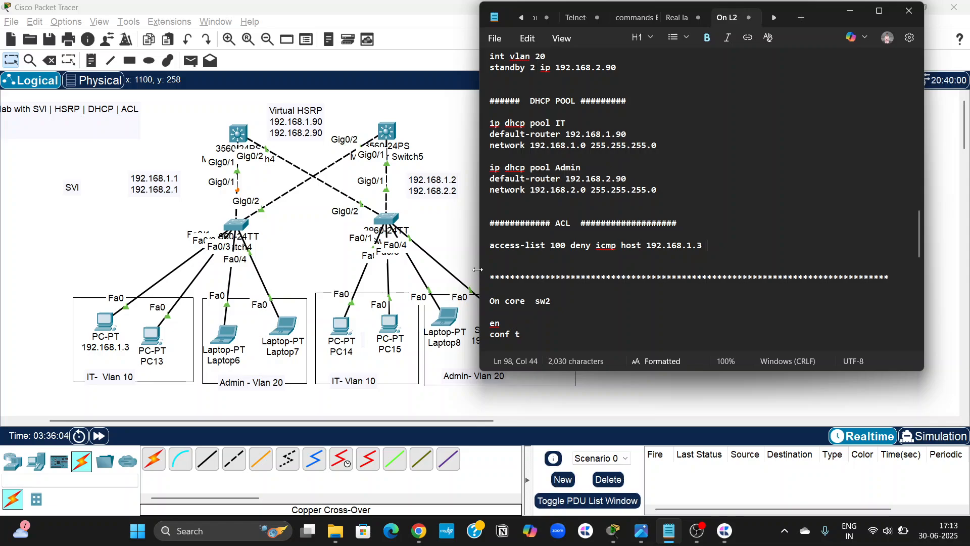
pyautogui.hscroll(5, 354, 328)
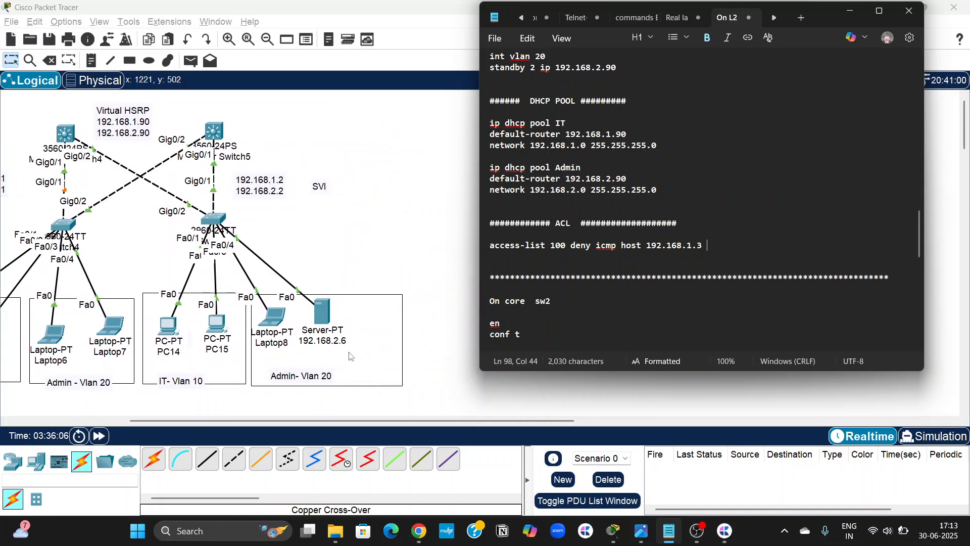
pyautogui.write('.1.3 host 192.168.2.6')
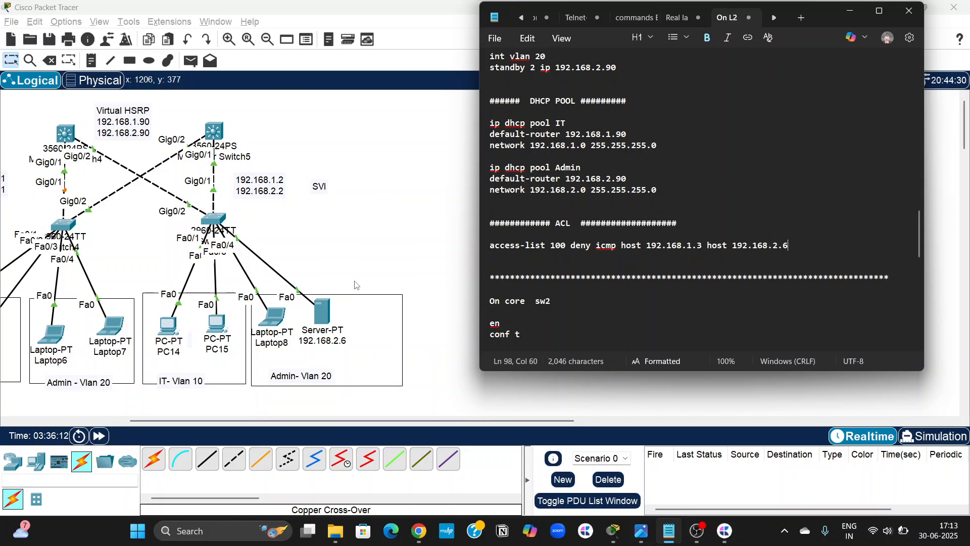
# Complete the access-list 100 deny rule with the server, host 192.168.2.6, as its destination.
pyautogui.hscroll(-3, 356, 286)
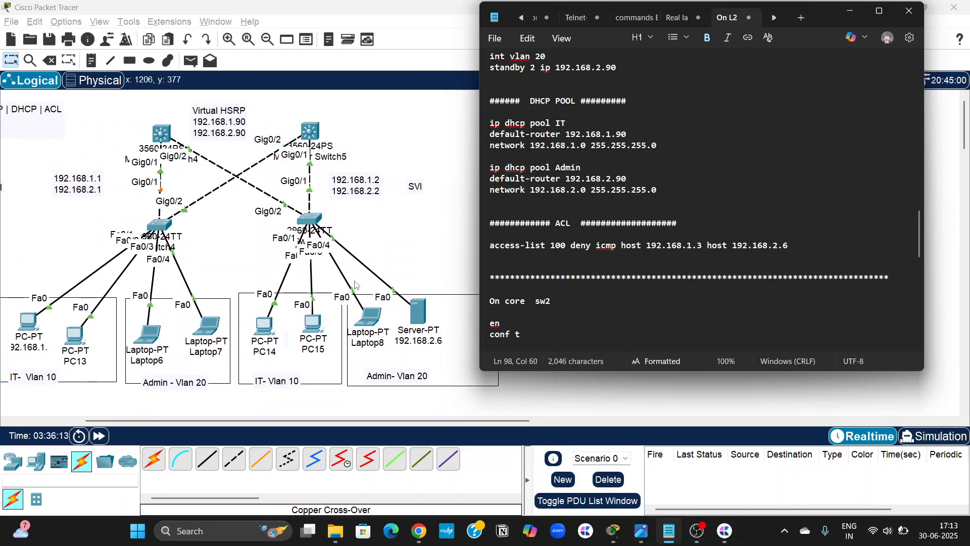
pyautogui.write('6')
pyautogui.press('Return')
# Add the line access-list 100 permit ip any any below the deny rule, followed by a blank line.
pyautogui.write('acc')
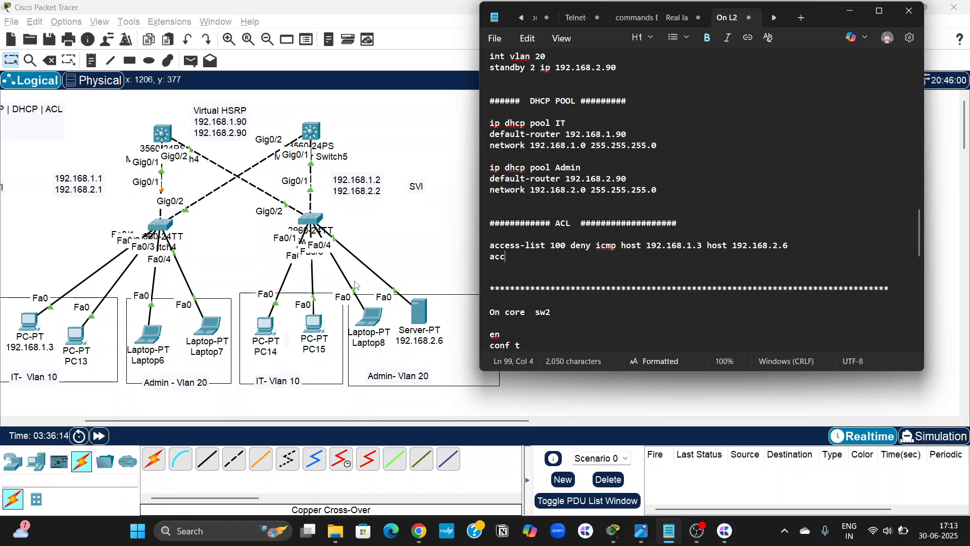
pyautogui.write('ess-lis')
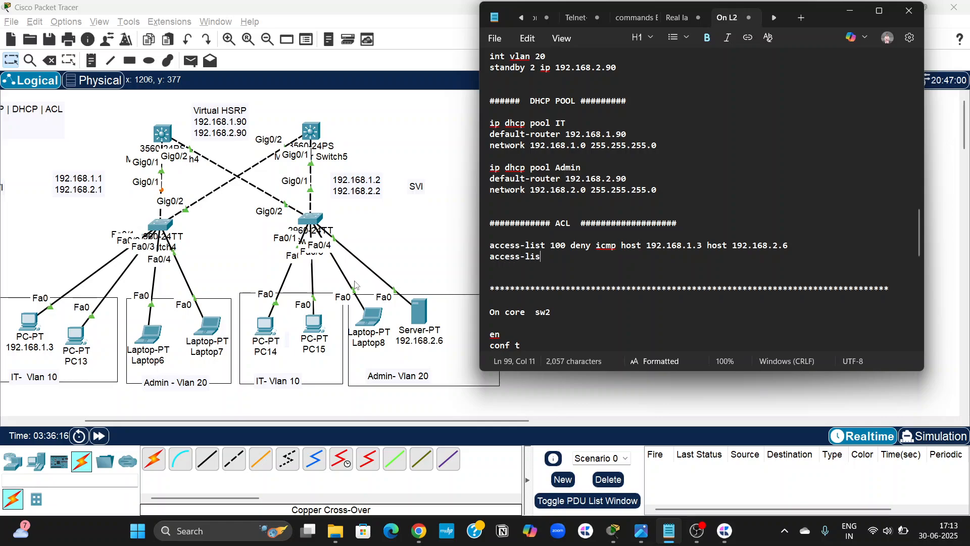
pyautogui.write('t 10')
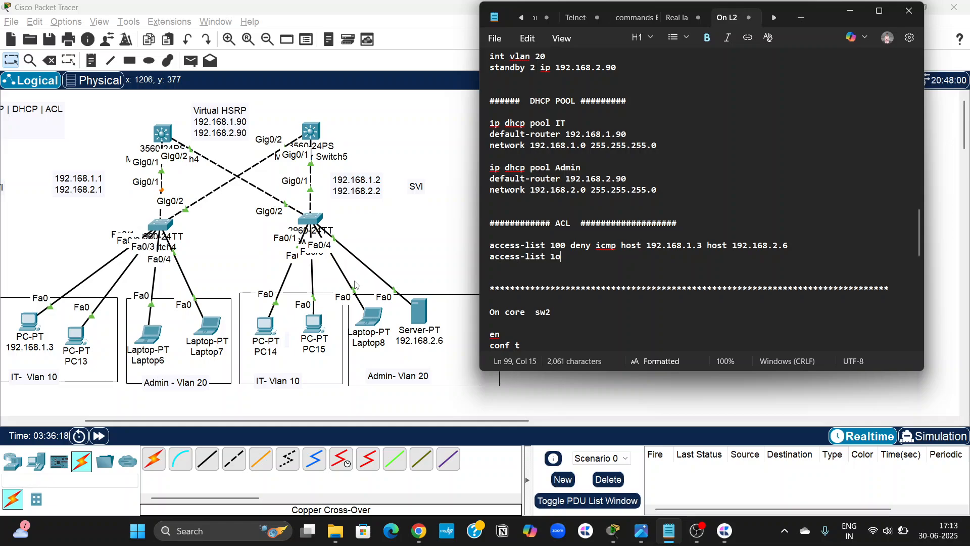
pyautogui.write('0 permit')
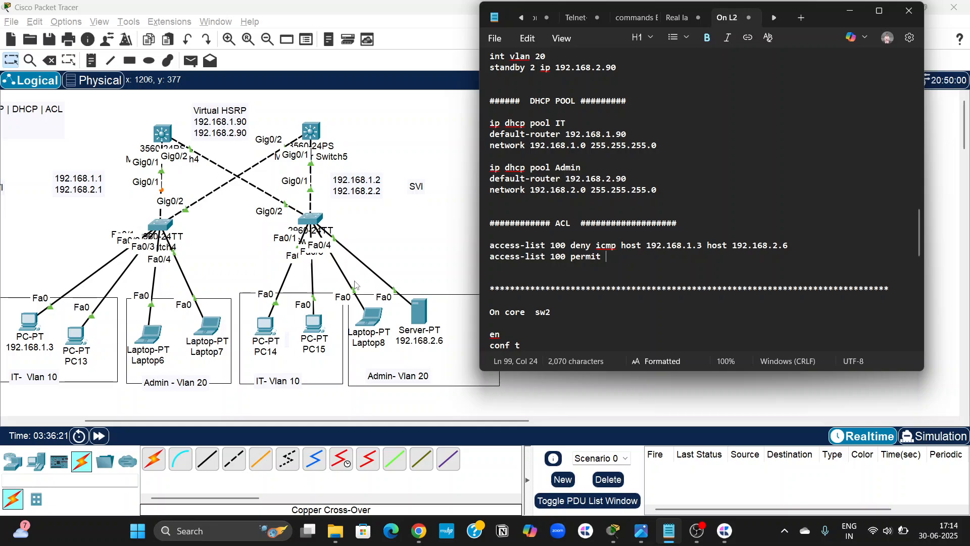
pyautogui.write(' ip any any')
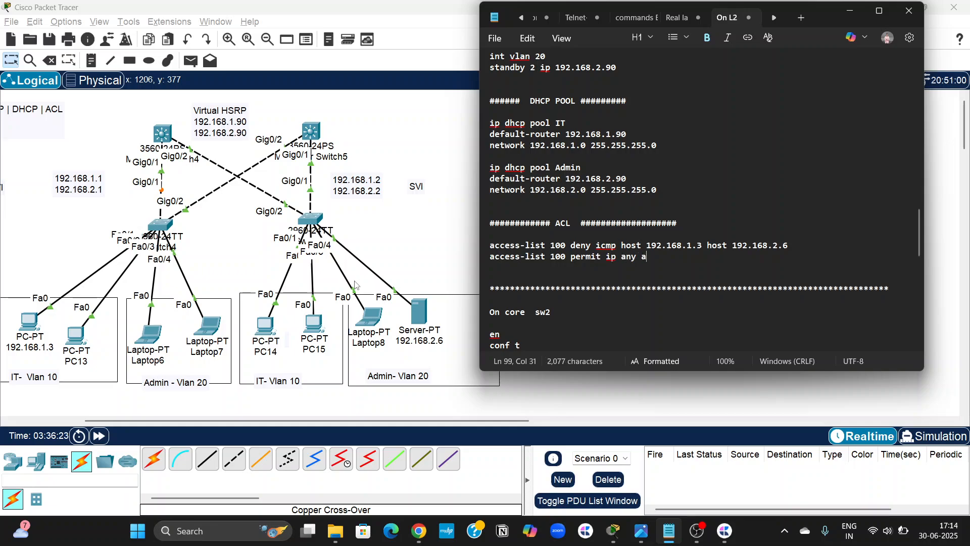
pyautogui.press('Return')
pyautogui.press('Return')
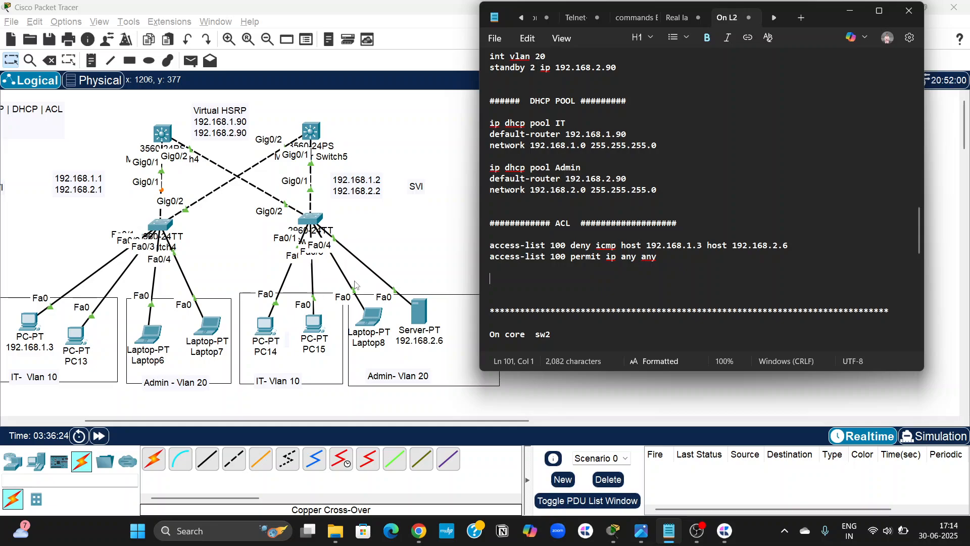
# Add the commands int vlan 10 and ip access-group 100 in below the access-list rules.
pyautogui.hscroll(-2, 373, 250)
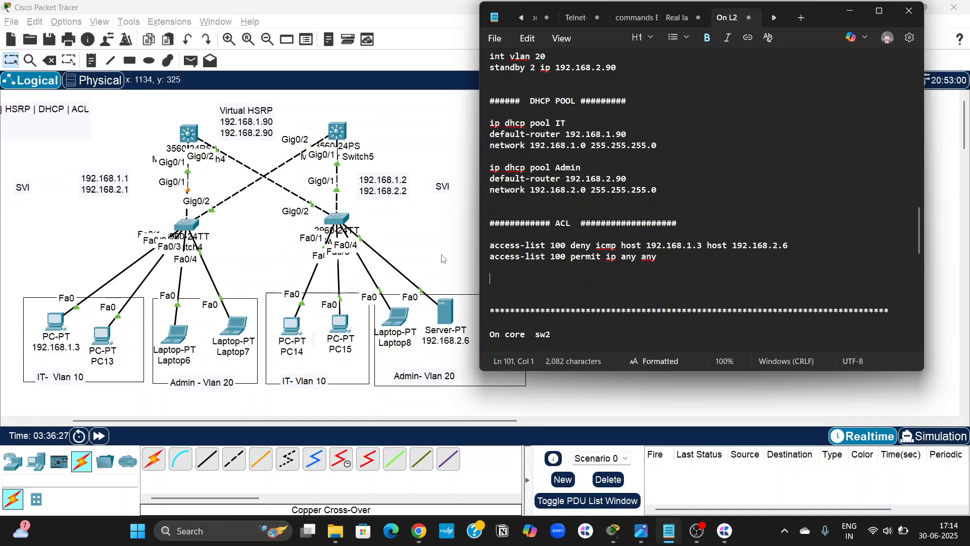
pyautogui.hscroll(-1, 304, 263)
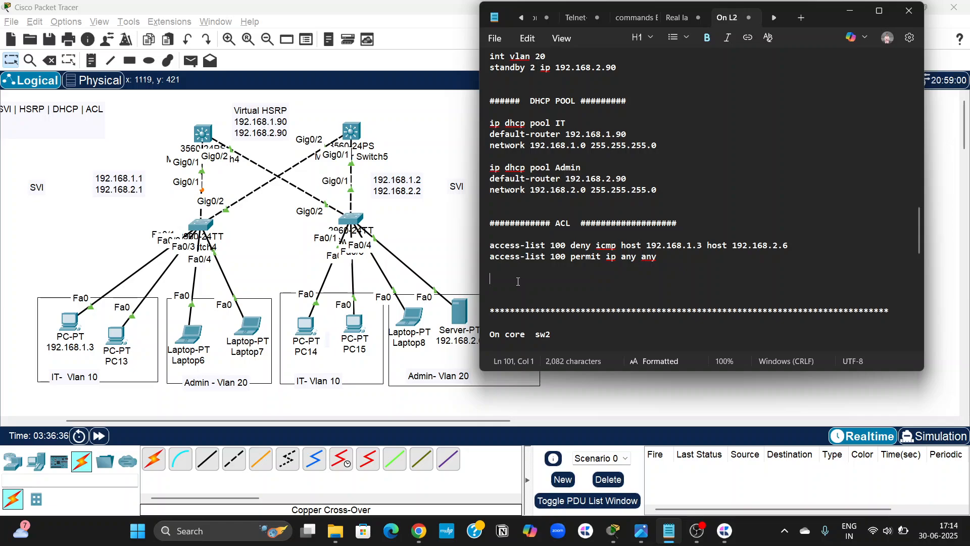
pyautogui.write('int vlan 10')
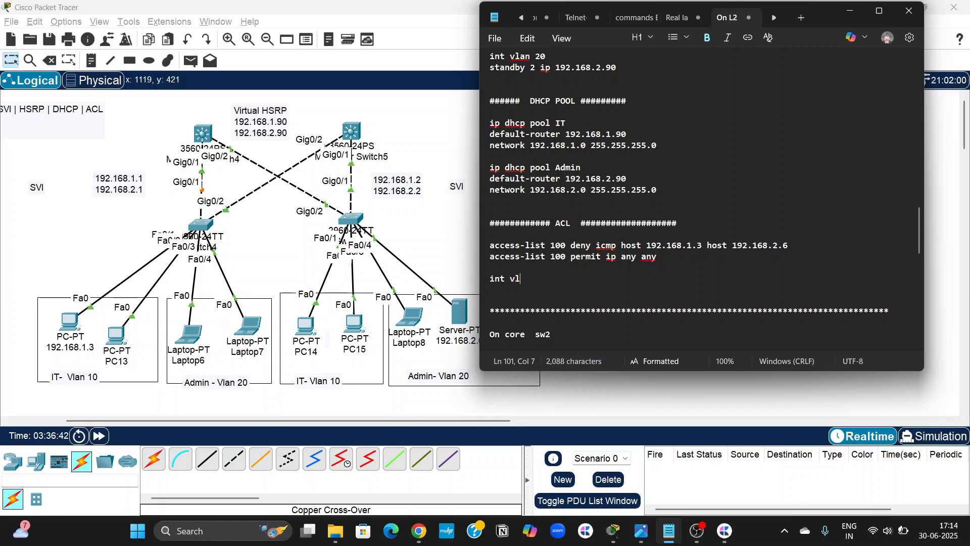
pyautogui.press('Return')
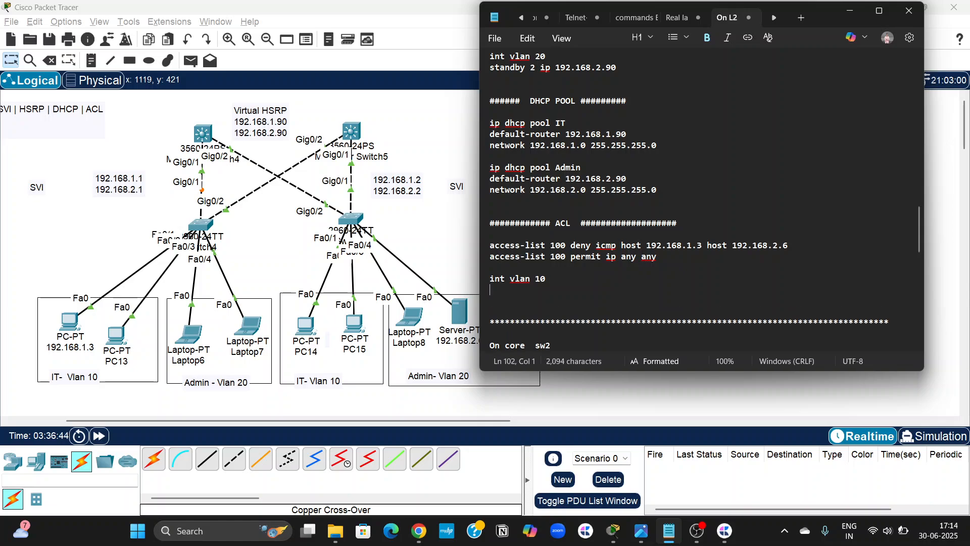
pyautogui.write('ip')
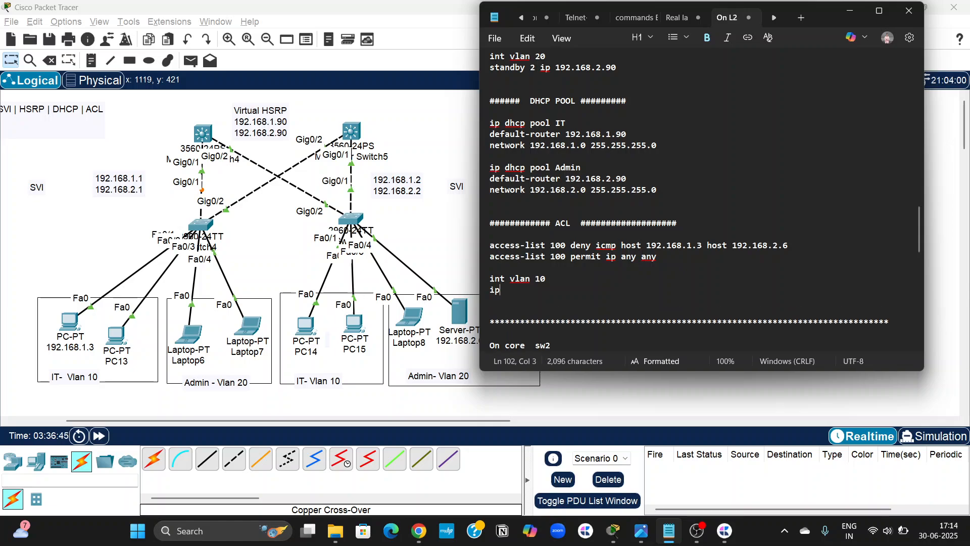
pyautogui.write(' access-')
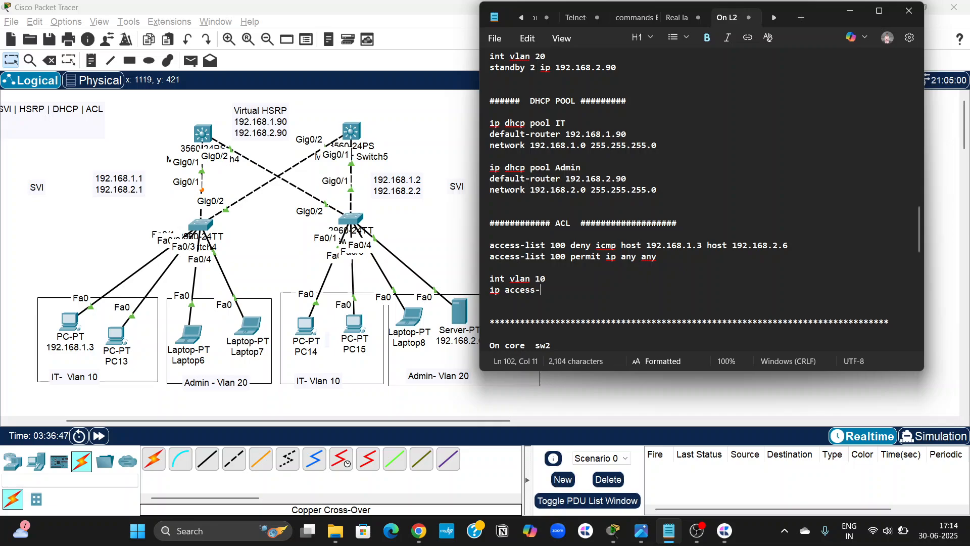
pyautogui.write('group ')
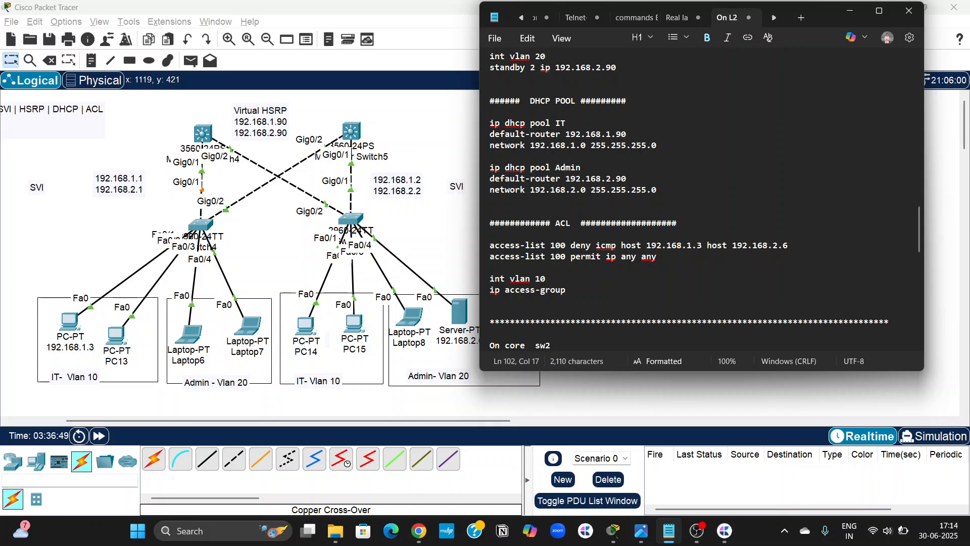
pyautogui.write('100 in')
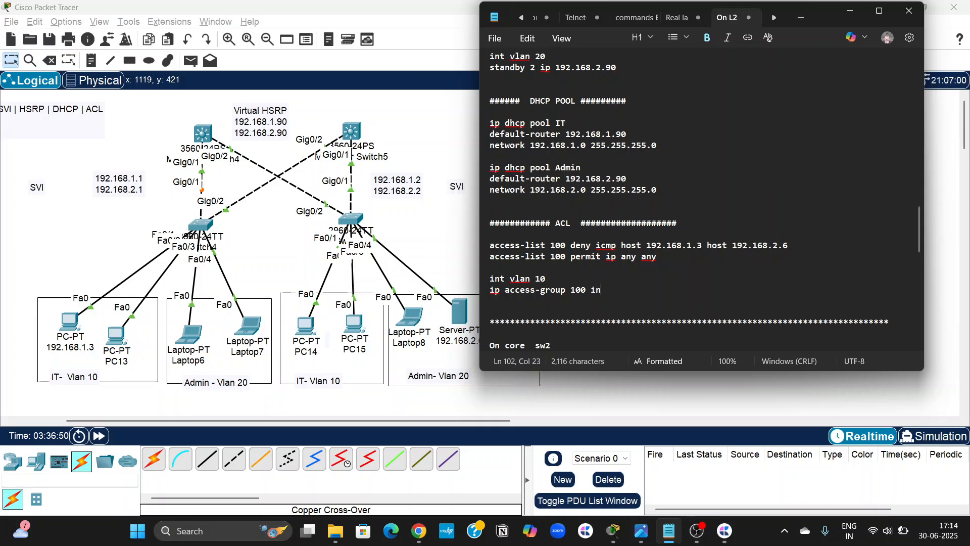
pyautogui.press('Return')
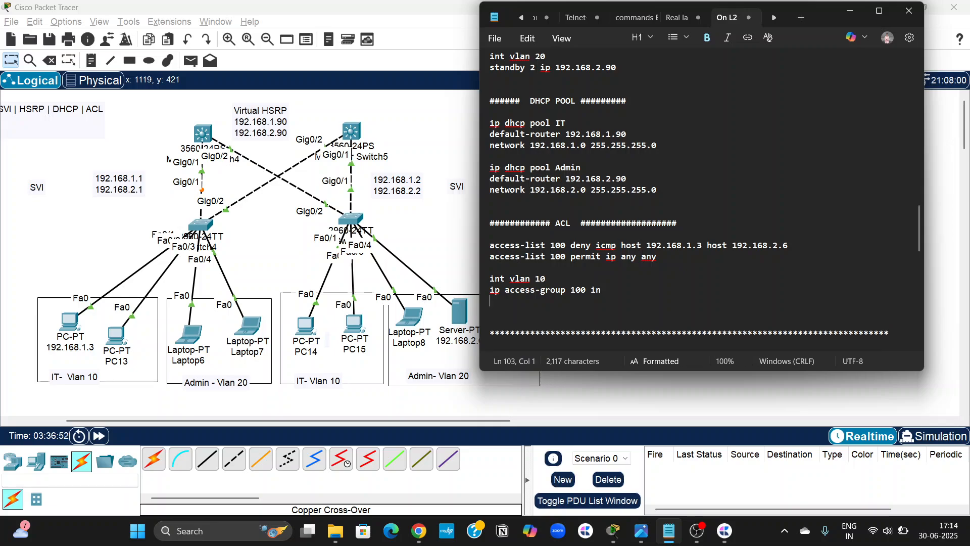
# Copy the whole ACL block, heading included, to the end of the core sw2 section below its DHCP pools.
pyautogui.moveTo(557, 306); pyautogui.dragTo(491, 225)
pyautogui.hotkey('ctrl', 'c')
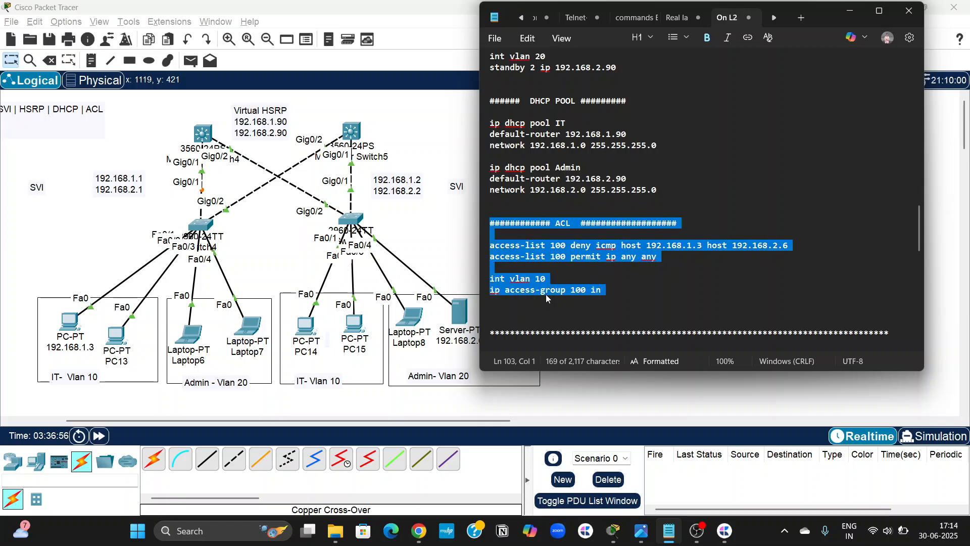
pyautogui.scroll(-15, 546, 294)
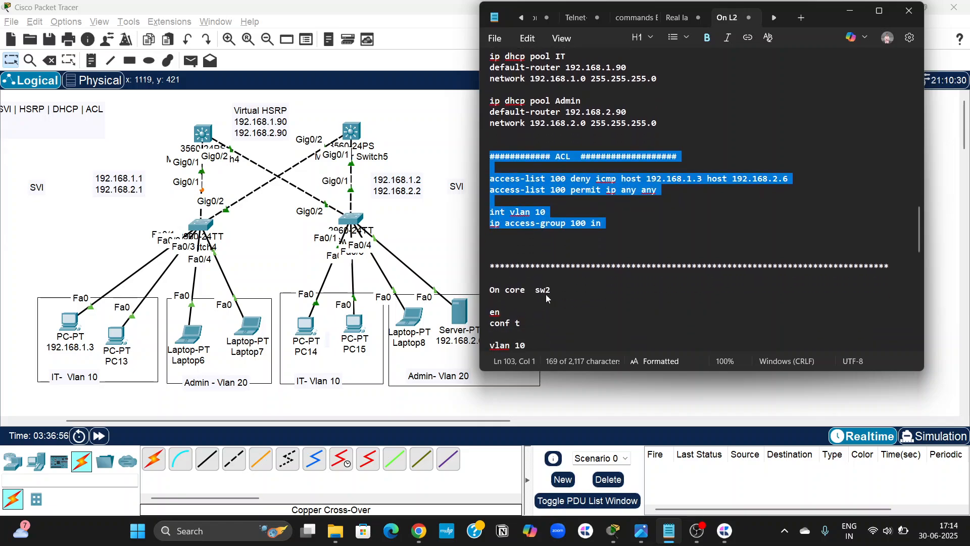
pyautogui.click(512, 336)
pyautogui.hotkey('ctrl', 'v')
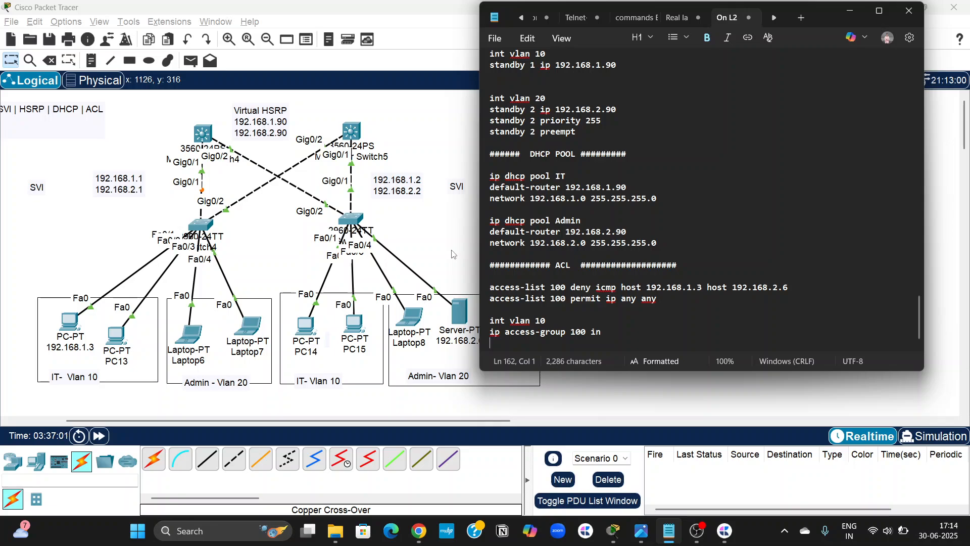
# Switch to Packet Tracer, exit interface configuration on Multilayer Switch4, paste the copied ACL commands into its CLI, and put its window away.
pyautogui.click(454, 254)
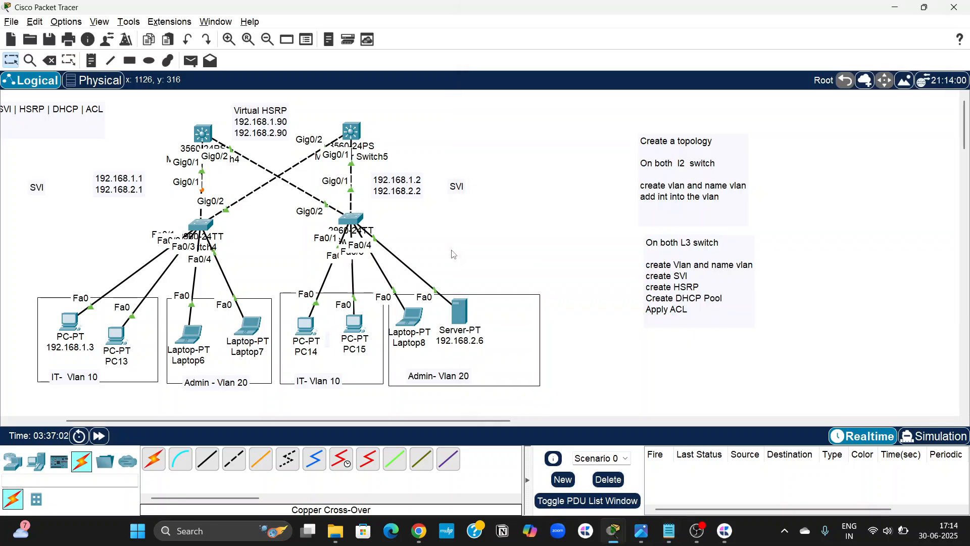
pyautogui.hscroll(-3, 453, 254)
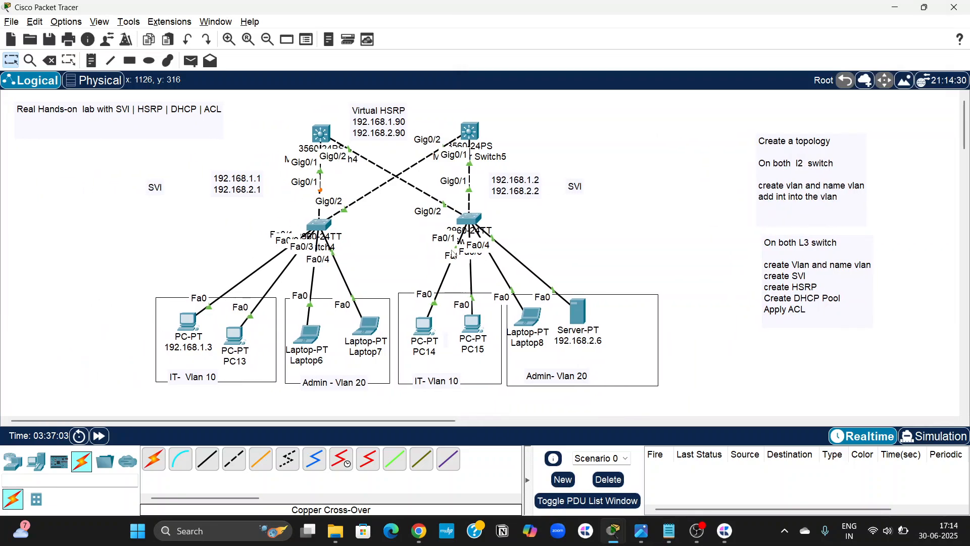
pyautogui.click(322, 132)
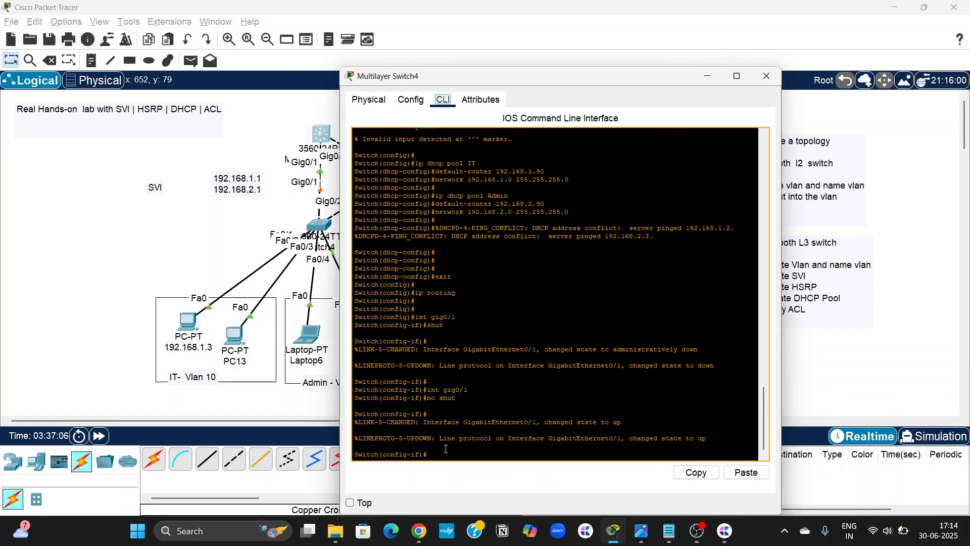
pyautogui.write('exit')
pyautogui.press('Return')
pyautogui.press('Return')
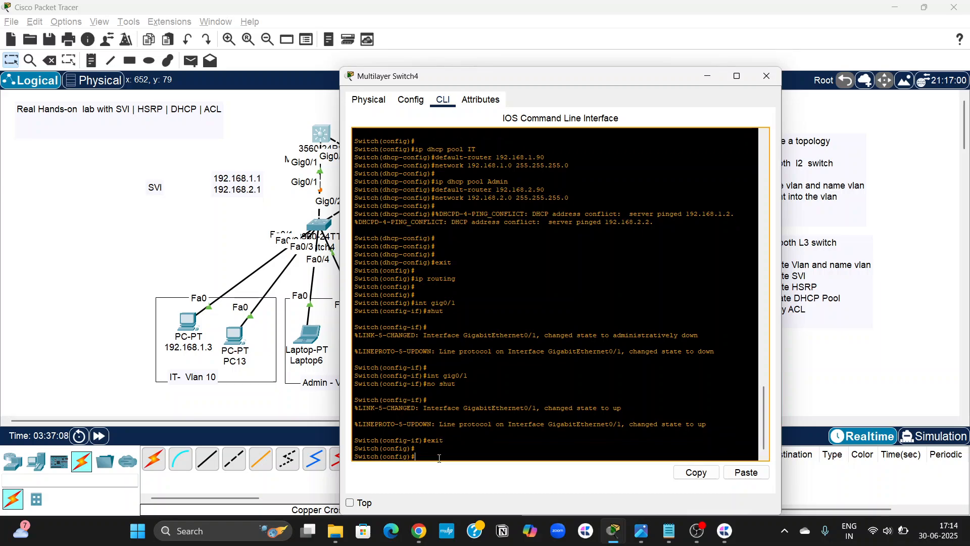
pyautogui.click(746, 472)
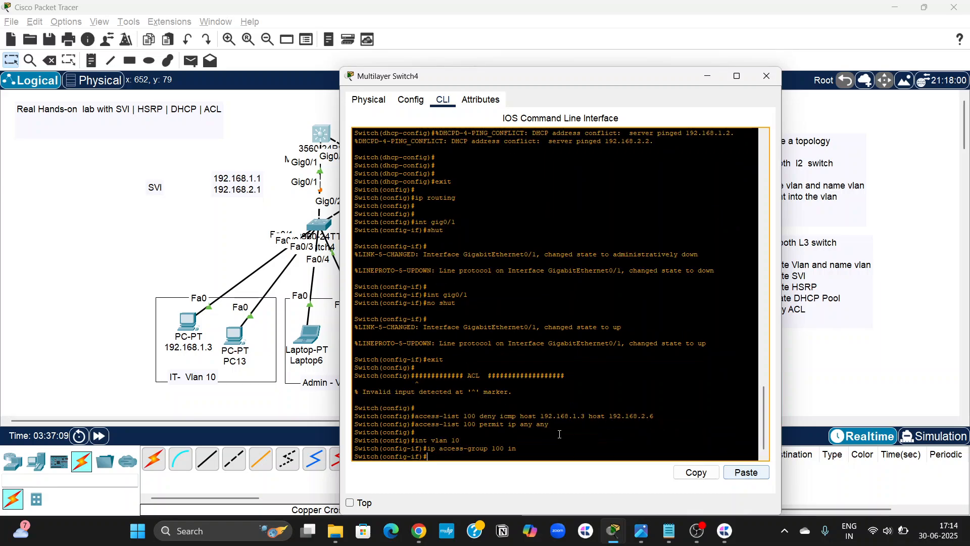
pyautogui.click(801, 373)
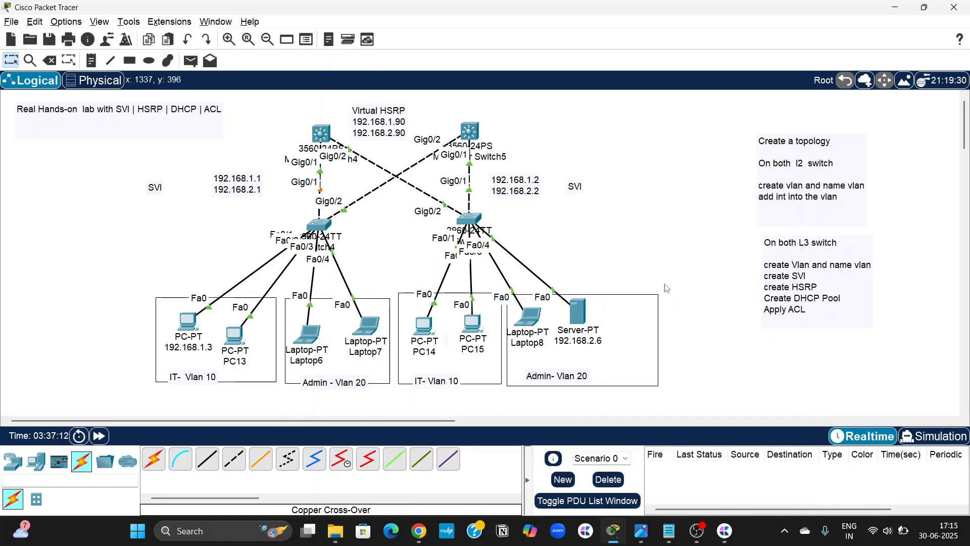
# Enter configuration mode on Multilayer Switch5 with conf t and paste the same ACL commands into its CLI.
pyautogui.click(470, 131)
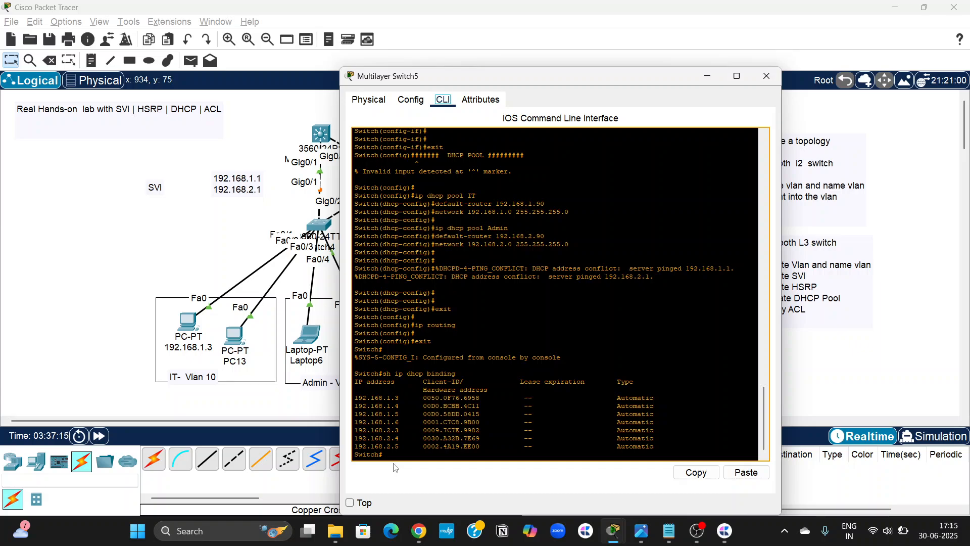
pyautogui.write('conf t')
pyautogui.press('Return')
pyautogui.press('Return')
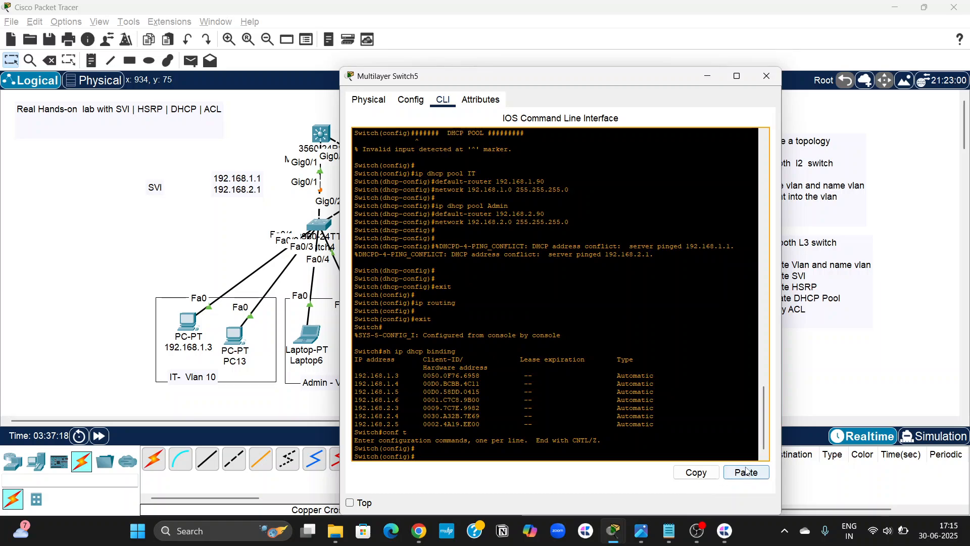
pyautogui.click(746, 472)
pyautogui.press('Return')
pyautogui.press('Return')
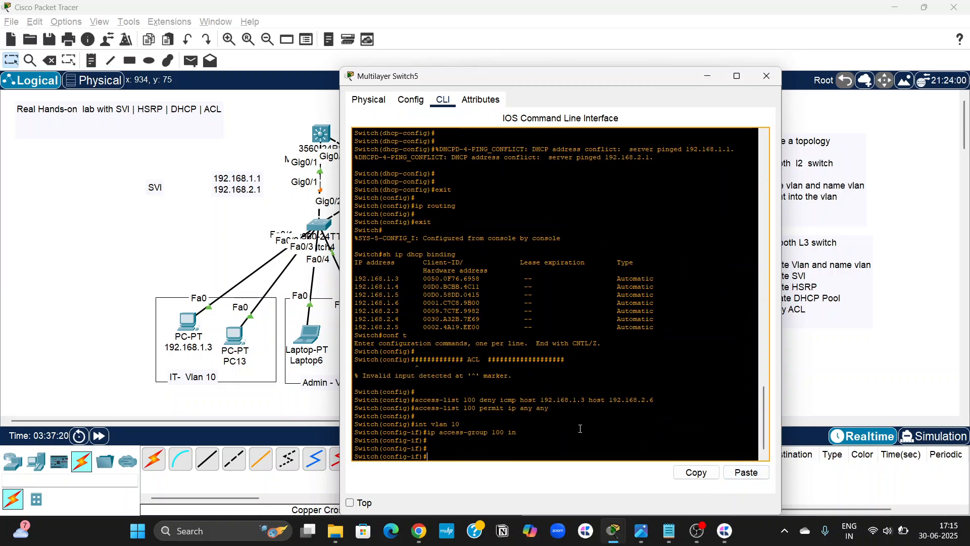
# Close the Multilayer Switch5 window and ping the server 192.168.2.6 from the command prompt of the VLAN 10 PC 192.168.1.3.
pyautogui.click(767, 75)
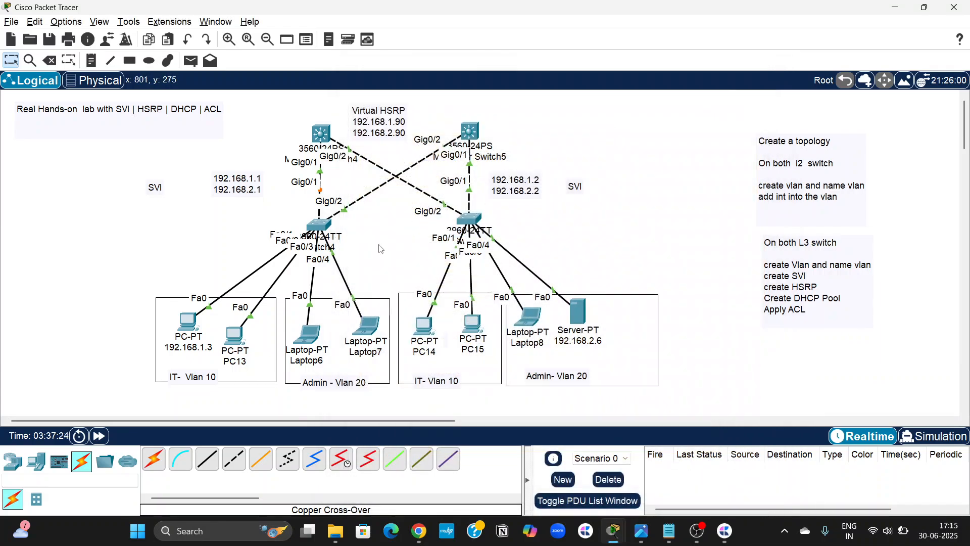
pyautogui.click(191, 323)
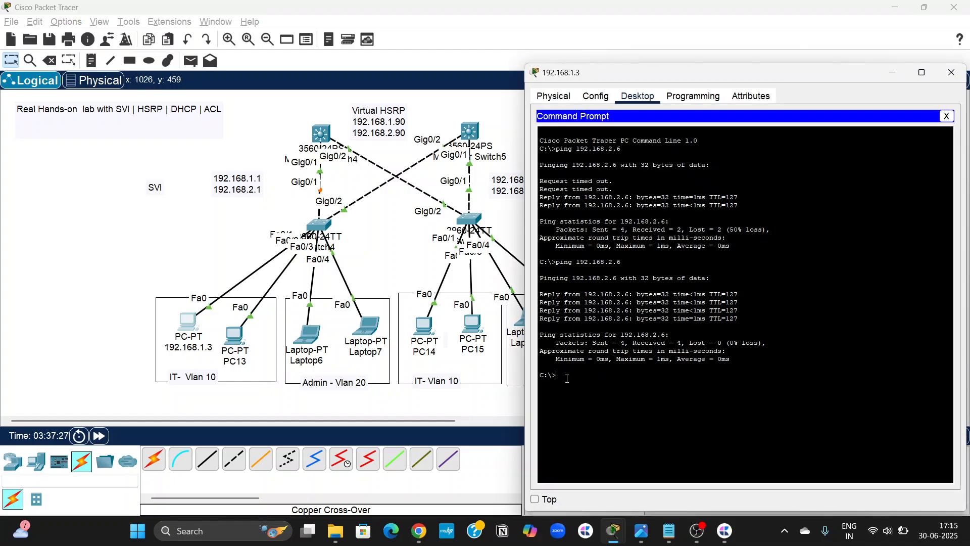
pyautogui.write('ping 192')
pyautogui.press('BackSpace')
pyautogui.write('68.2.6')
pyautogui.press('Return')
pyautogui.hscroll(3, 513, 385)
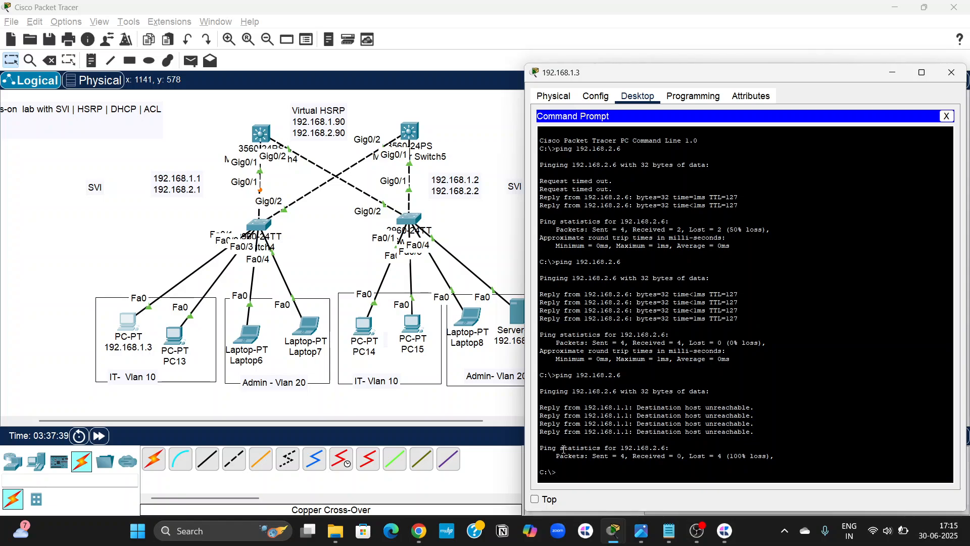
pyautogui.hscroll(2, 479, 407)
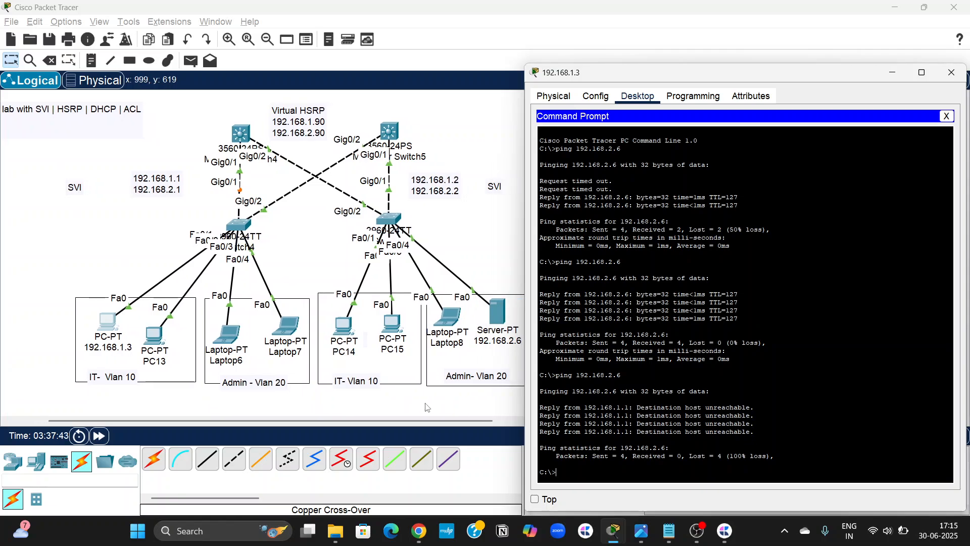
pyautogui.click(952, 72)
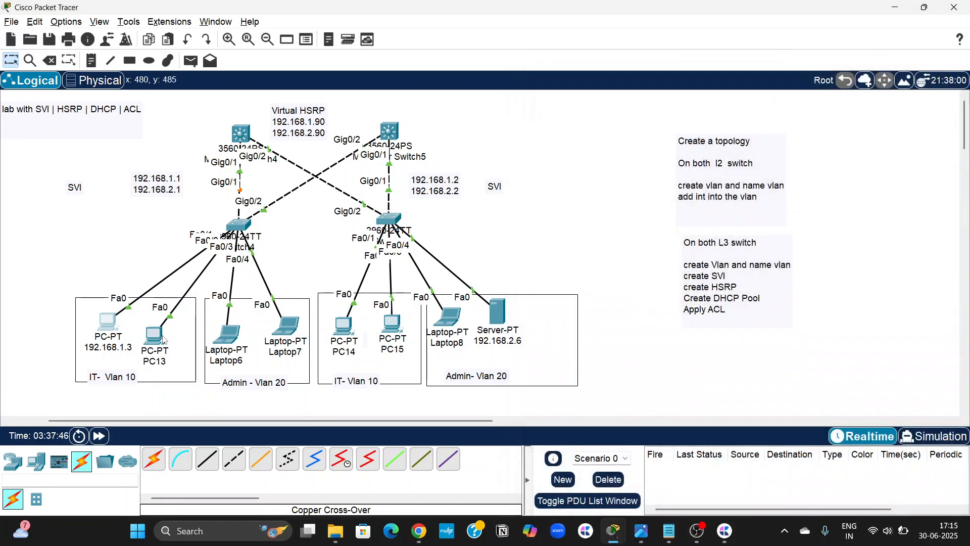
# Ping the server 192.168.2.6 from Laptop6's command prompt, and put the laptop's window away.
pyautogui.click(232, 337)
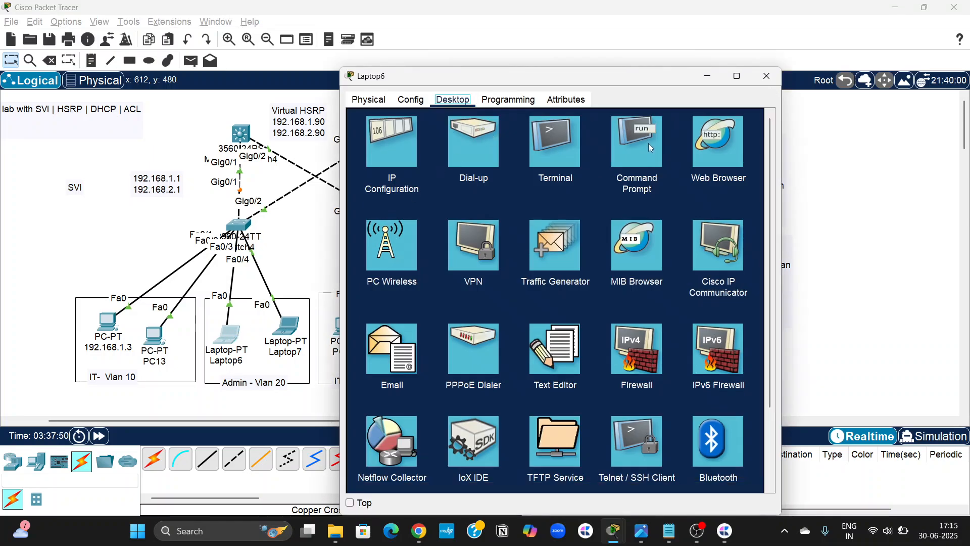
pyautogui.click(659, 153)
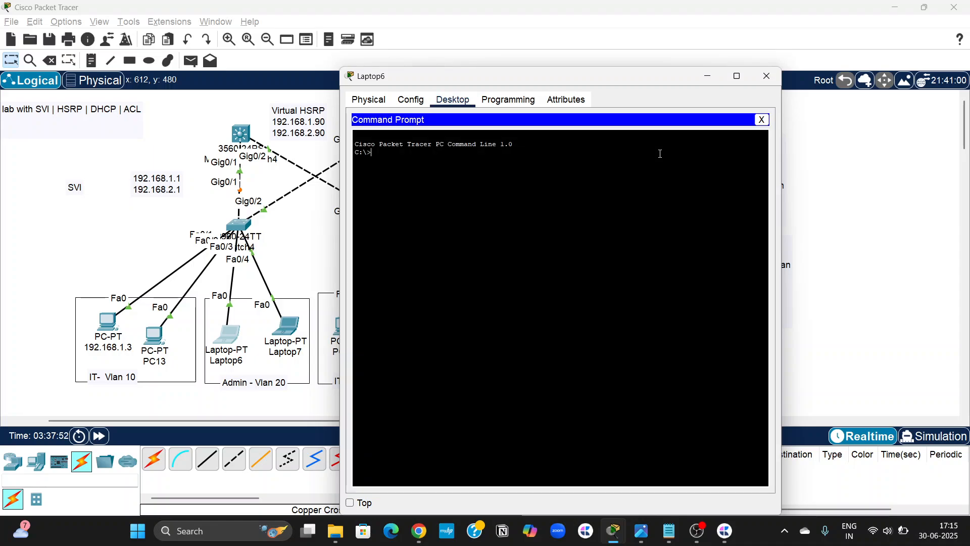
pyautogui.write('ping')
pyautogui.moveTo(463, 81); pyautogui.dragTo(638, 84)
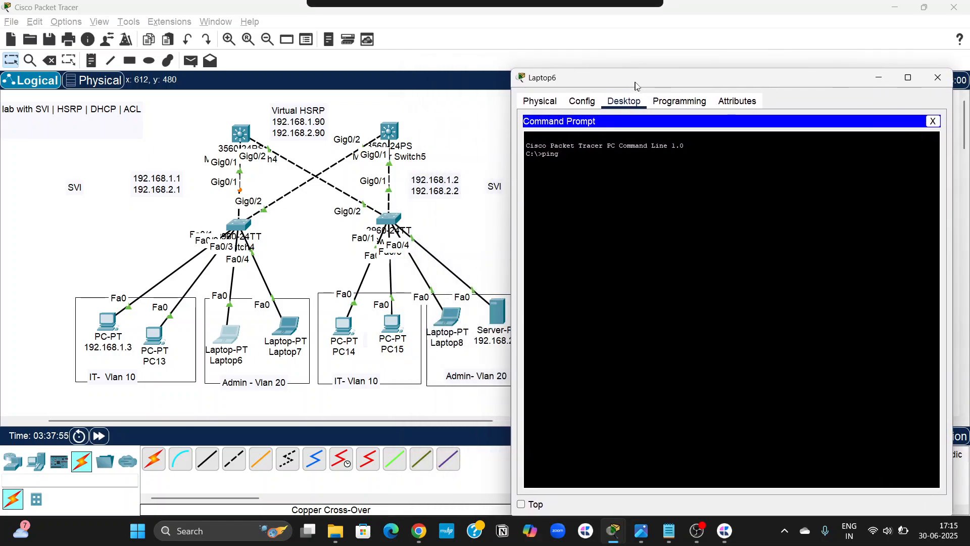
pyautogui.hscroll(2, 439, 253)
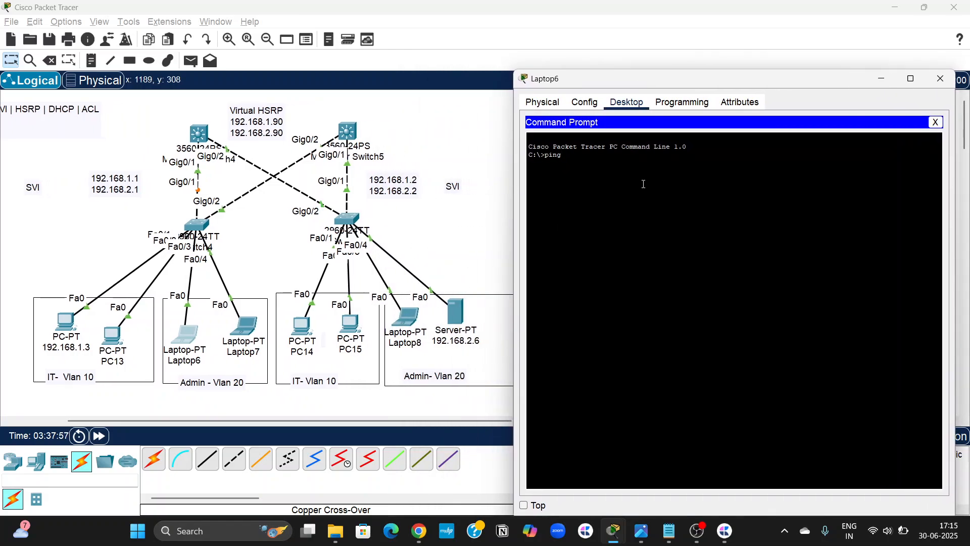
pyautogui.write('.2.6')
pyautogui.press('Return')
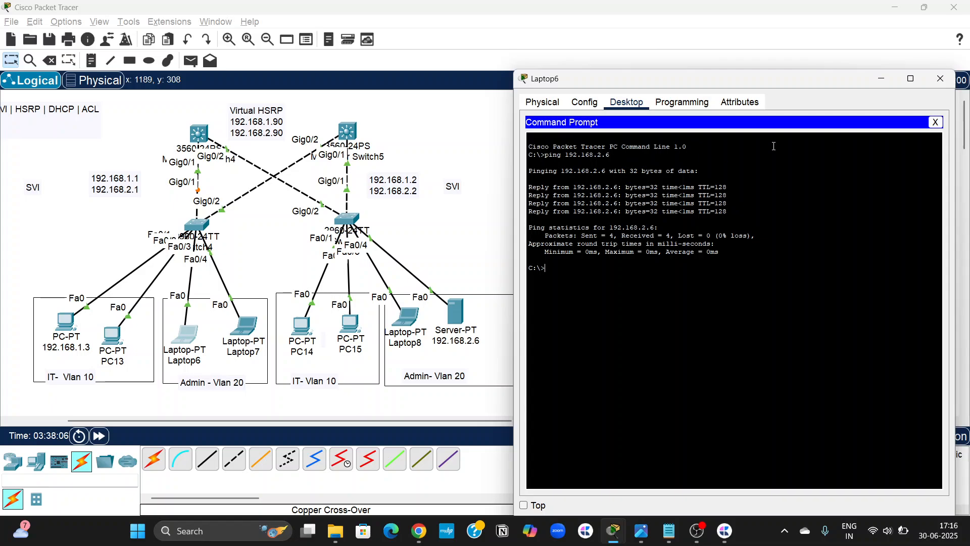
pyautogui.click(880, 81)
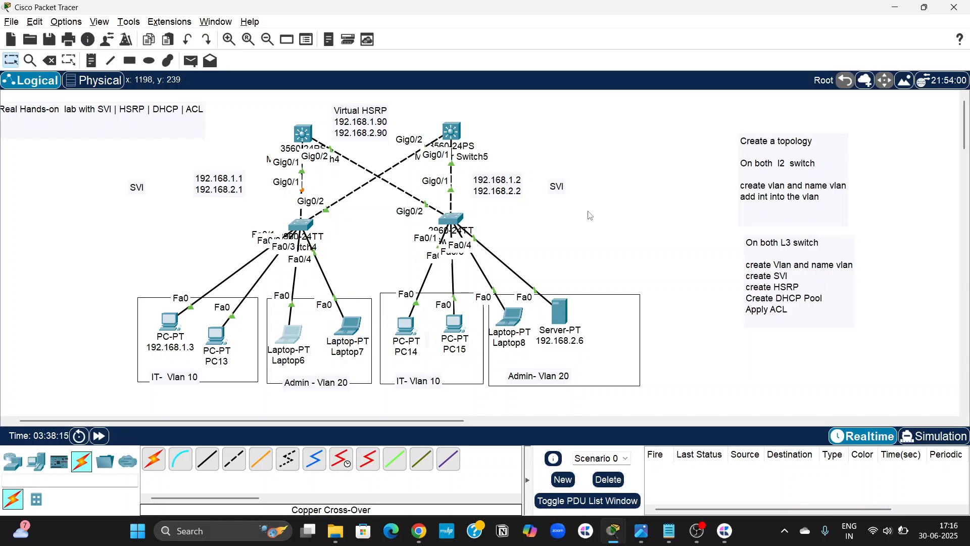
pyautogui.hscroll(-1, 590, 215)
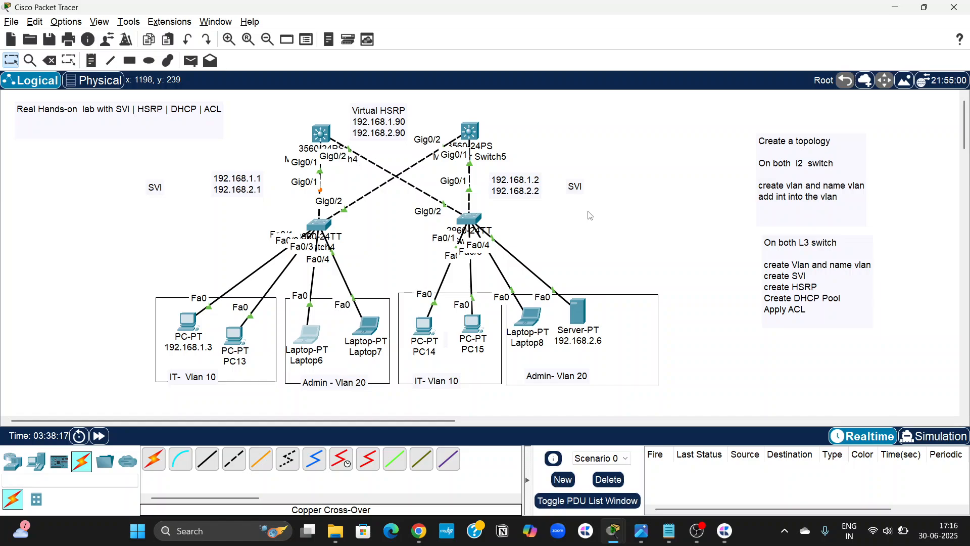